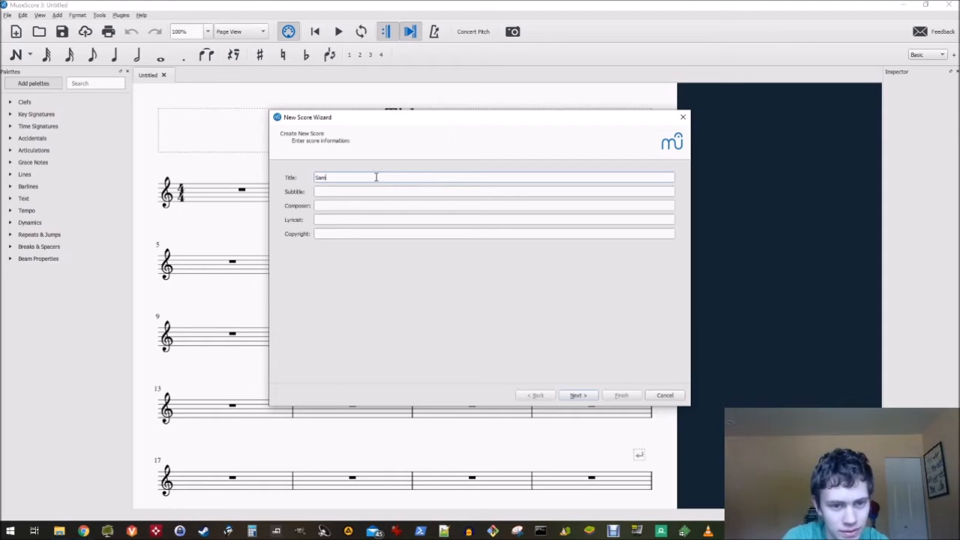
Enter the score title "Sample Song", the subtitle "blah" and the composer's name, and continue to the template choice
text(e Song)
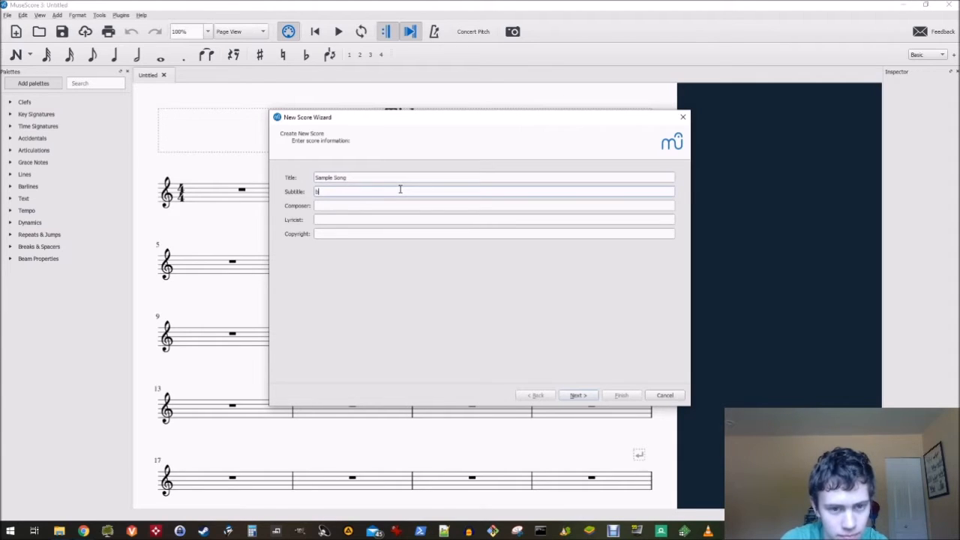
click(467, 205)
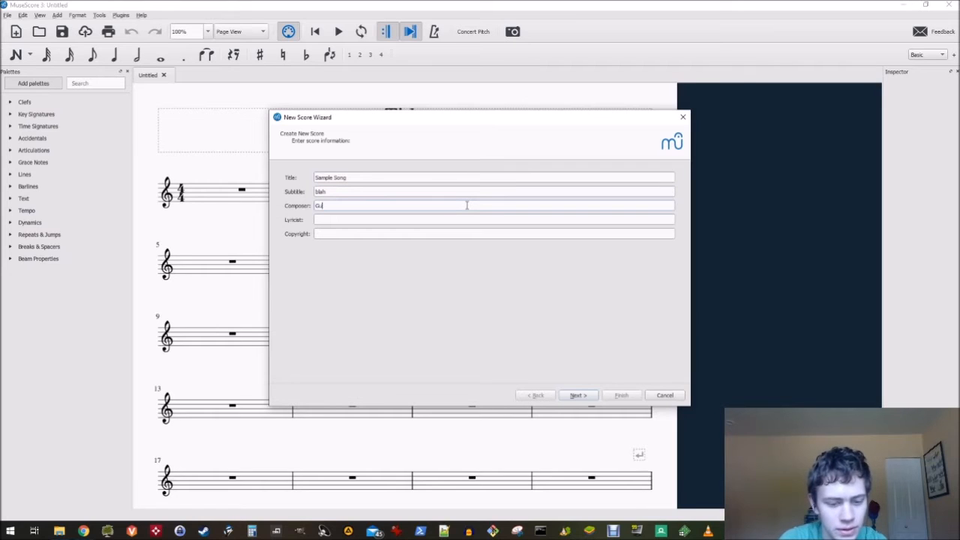
text(GumballFan13)
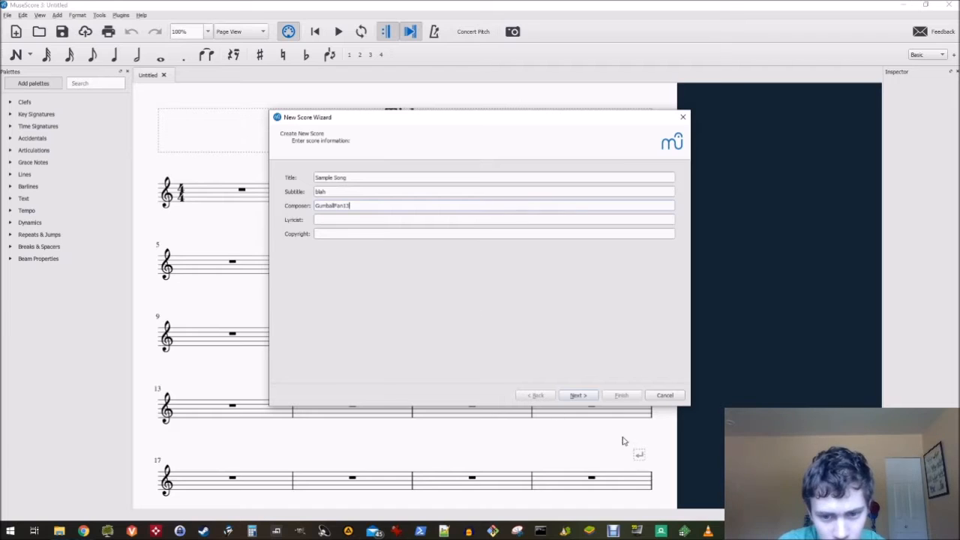
click(585, 397)
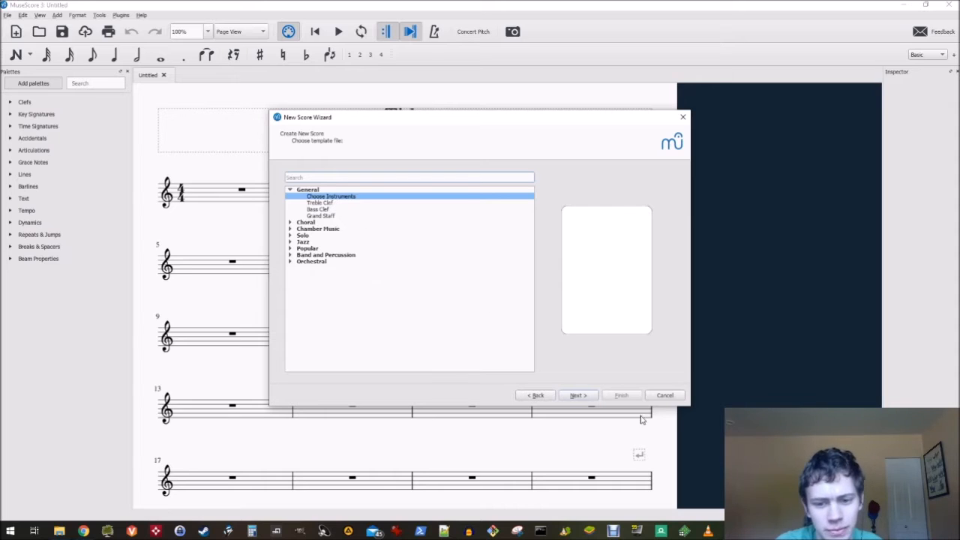
Accept the Choose Instruments template and add a Piano from the keyboard instruments to the score
click(578, 396)
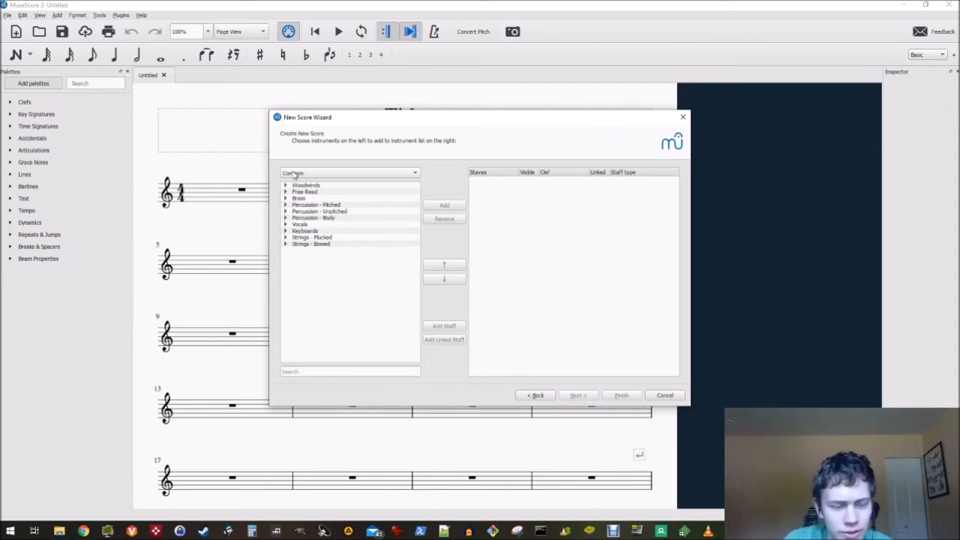
click(285, 231)
click(304, 237)
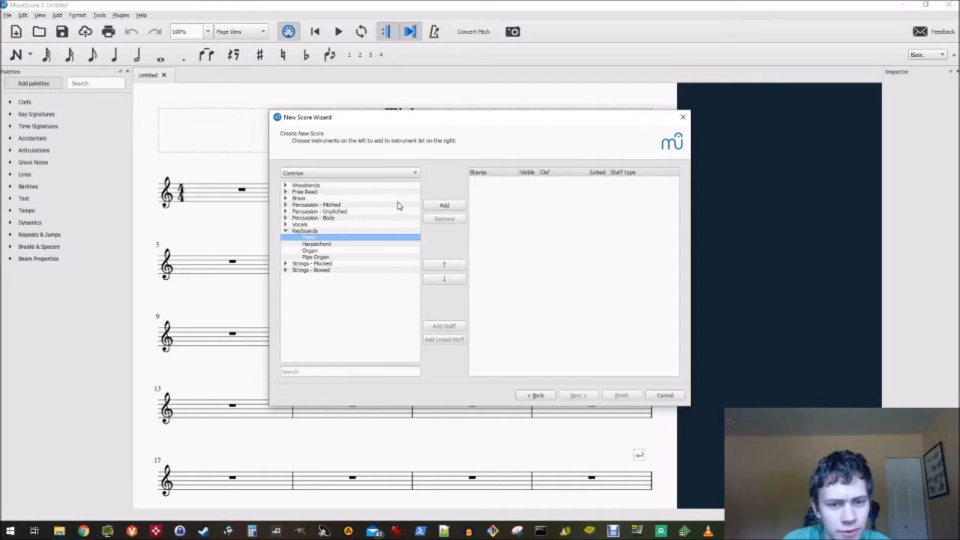
click(444, 206)
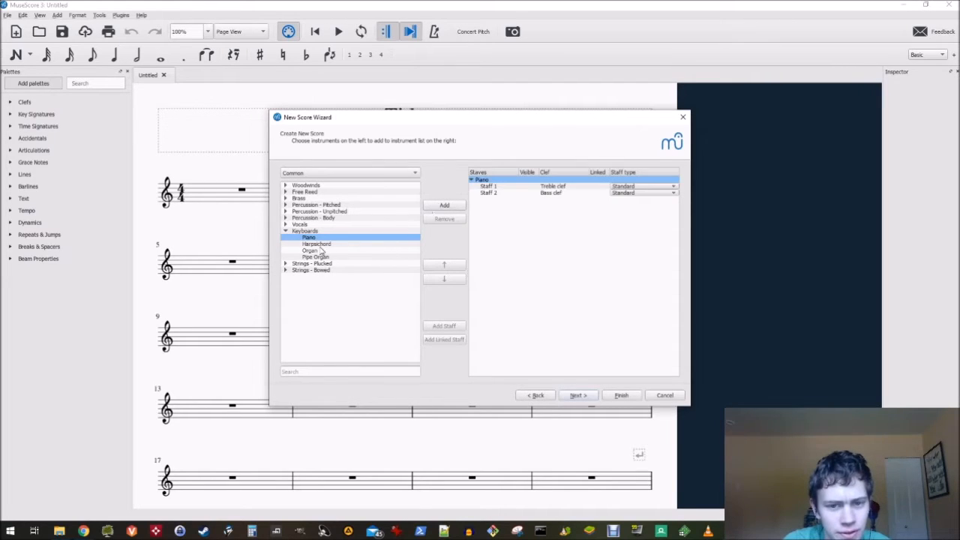
Add a Violoncello and a Violin from the bowed strings to the score's instruments
click(285, 231)
click(286, 238)
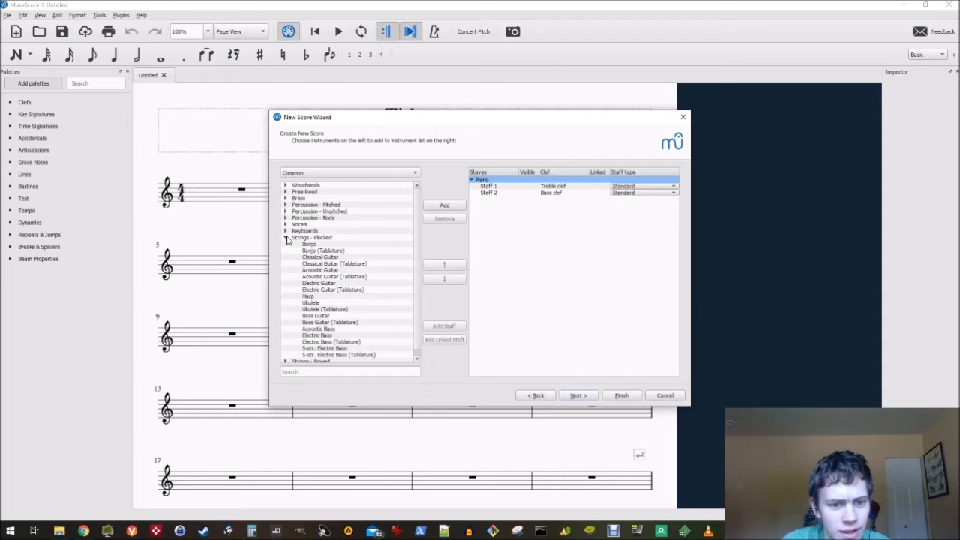
click(286, 237)
click(285, 244)
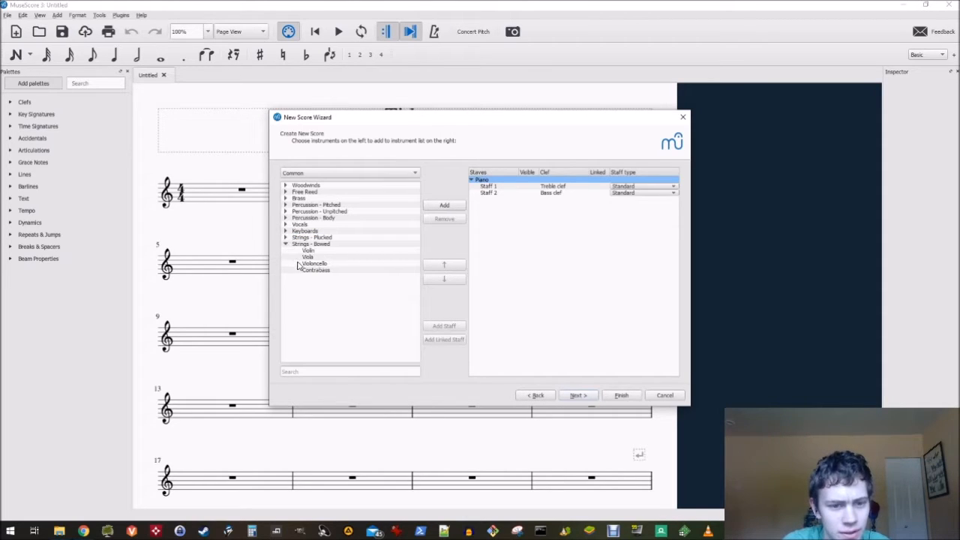
click(300, 264)
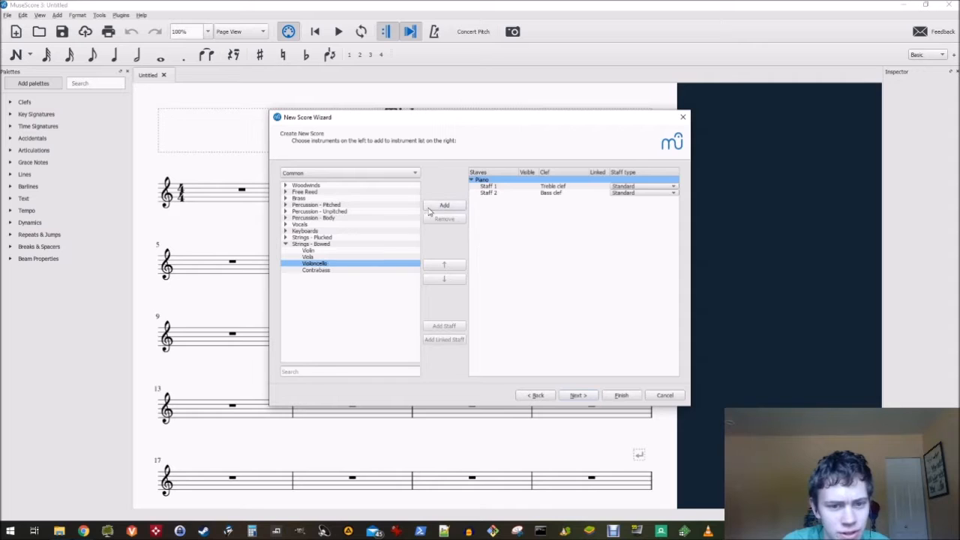
click(430, 209)
click(341, 251)
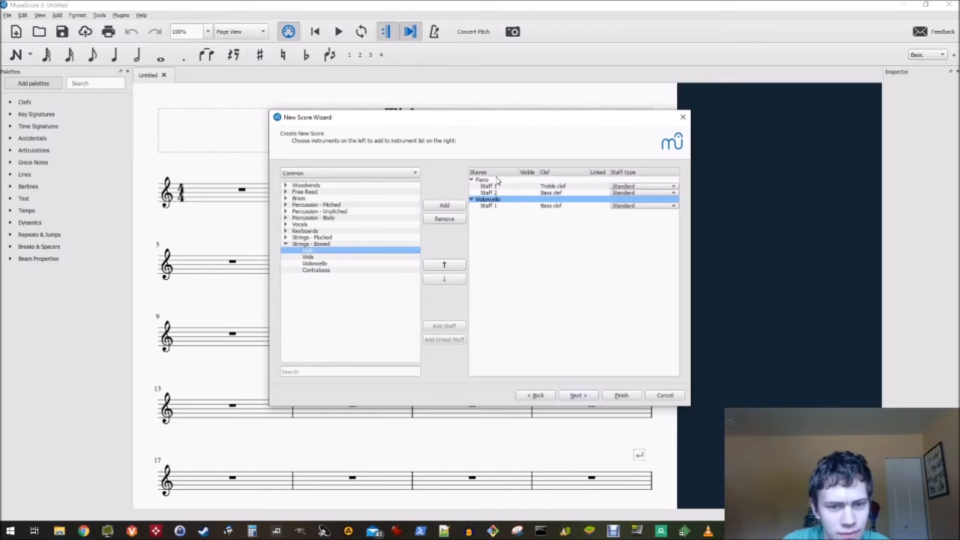
click(445, 205)
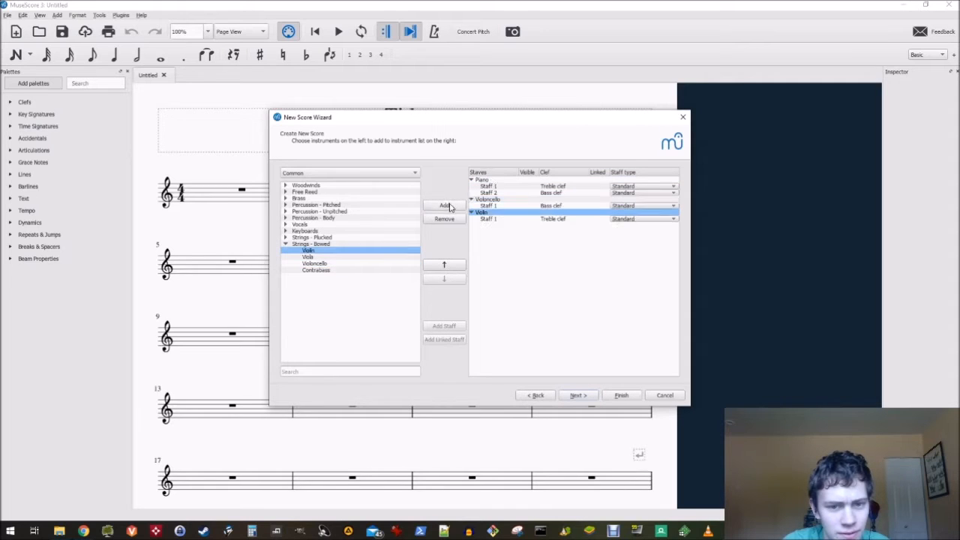
Add a Drumset from the unpitched percussion to the score's instruments
click(286, 213)
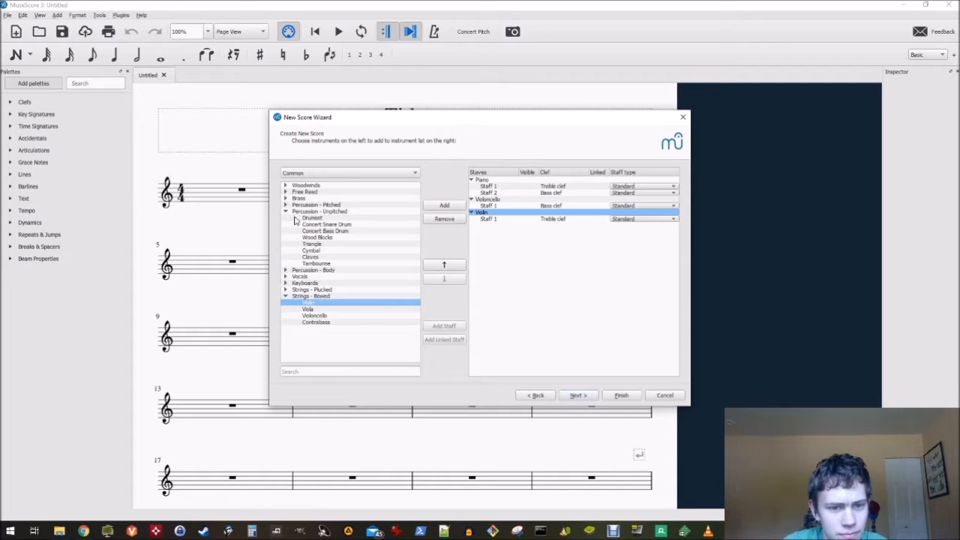
click(308, 219)
click(438, 208)
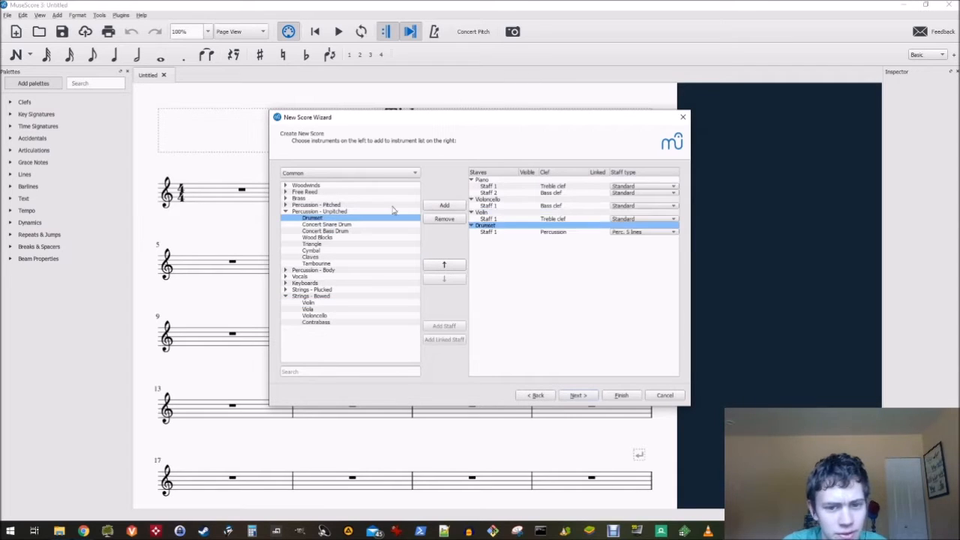
Switch the instrument list to the Electronic Music genre and add a Square Synthesizer to the score
click(319, 175)
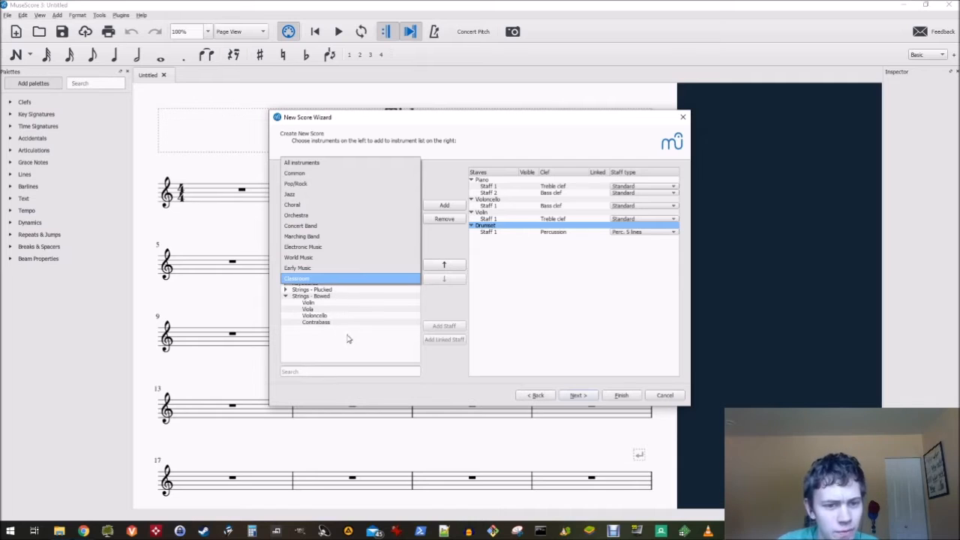
click(325, 249)
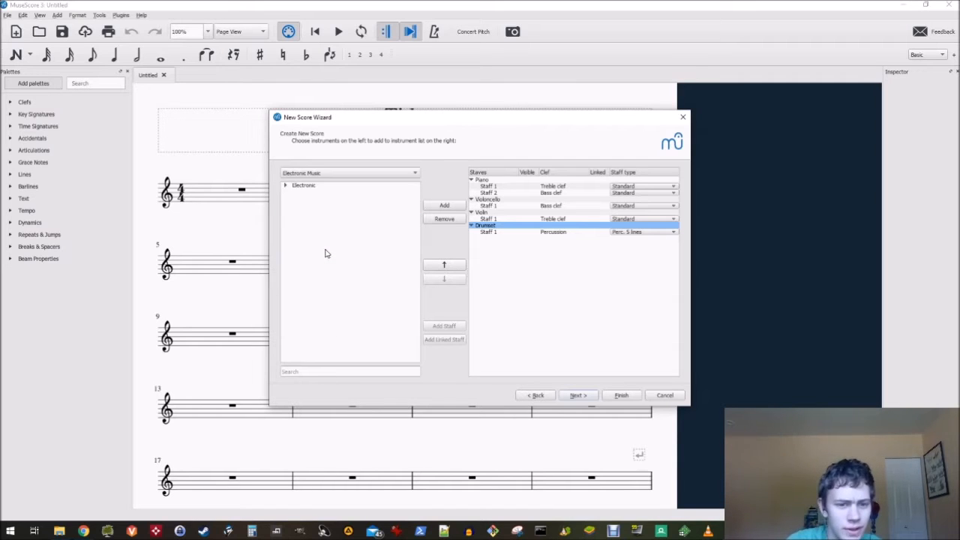
click(286, 186)
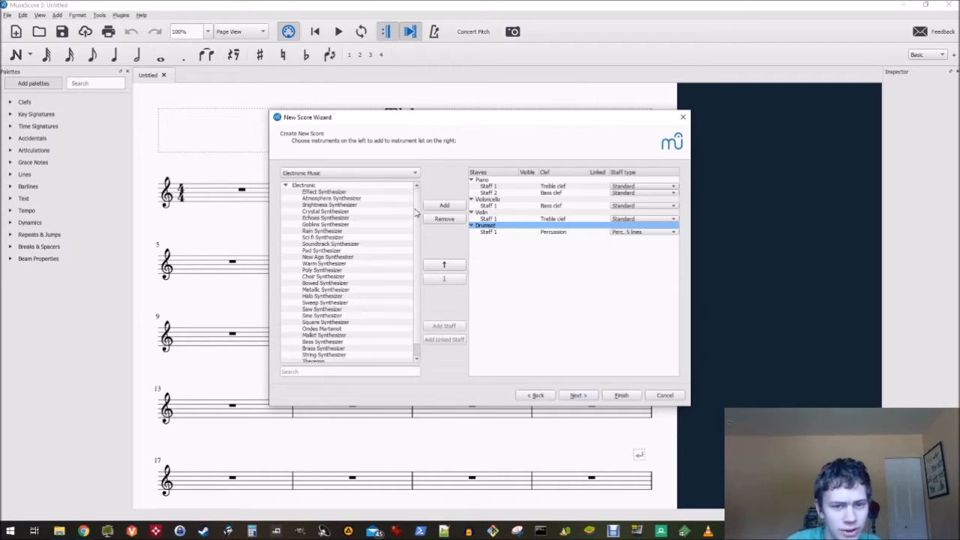
scroll(418, 218, down, 1)
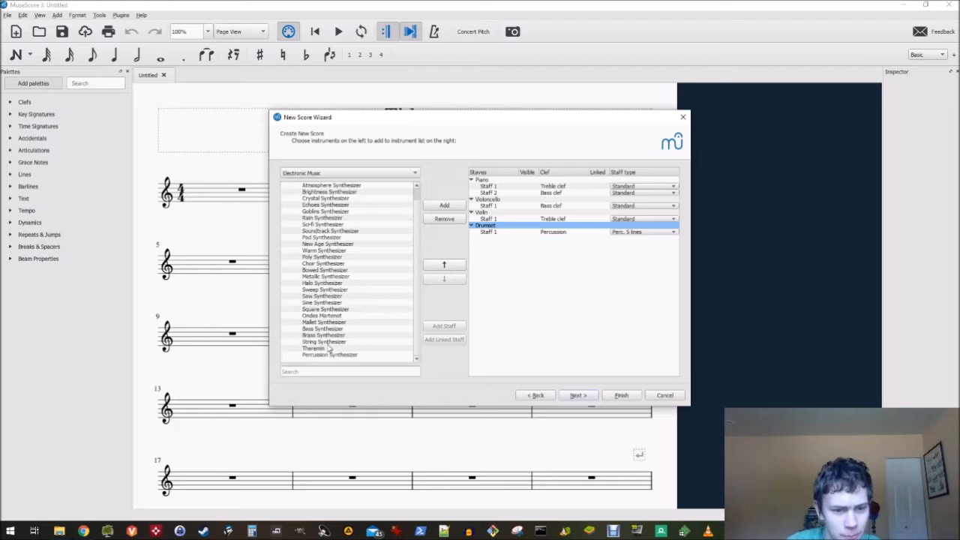
click(324, 309)
click(438, 206)
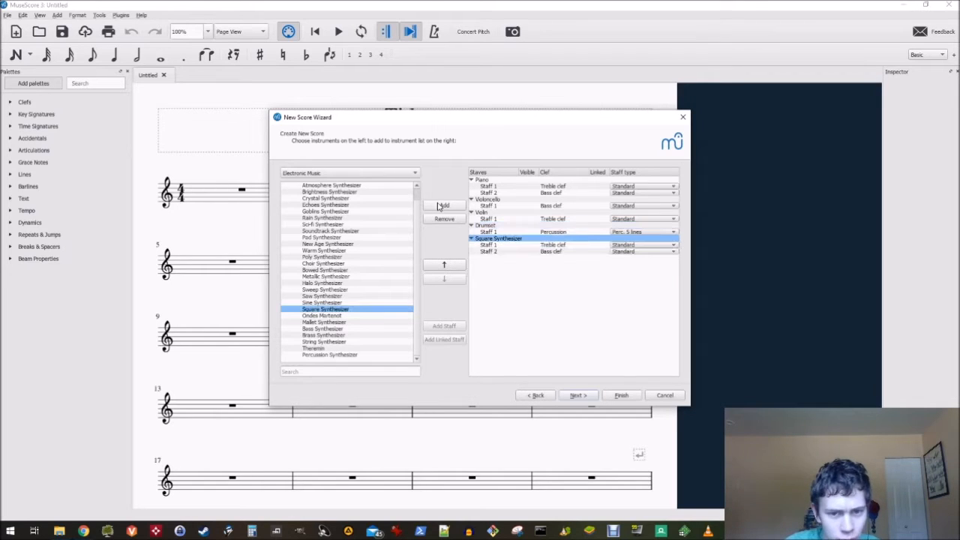
Add an Echoes Synthesizer from the electronic instruments to the score
scroll(417, 256, up, 1)
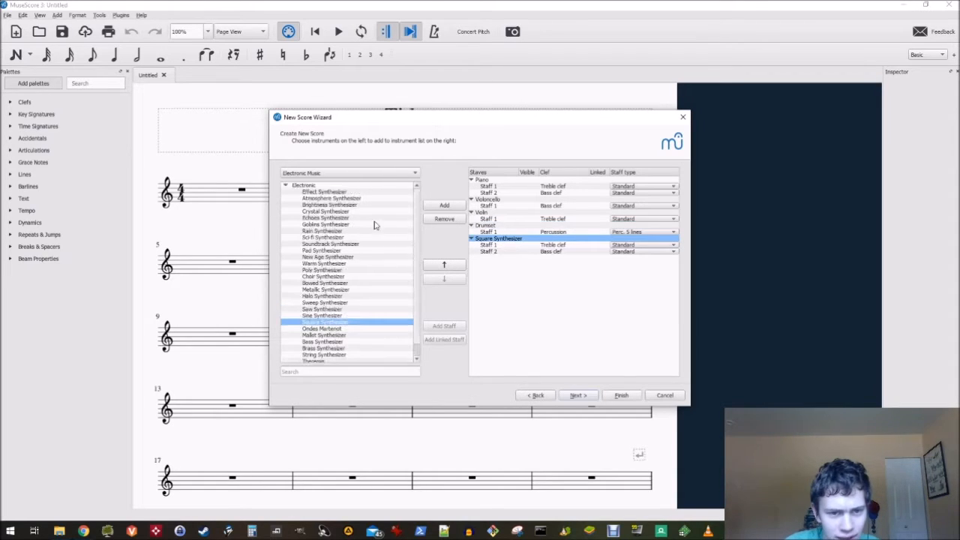
click(326, 219)
click(457, 210)
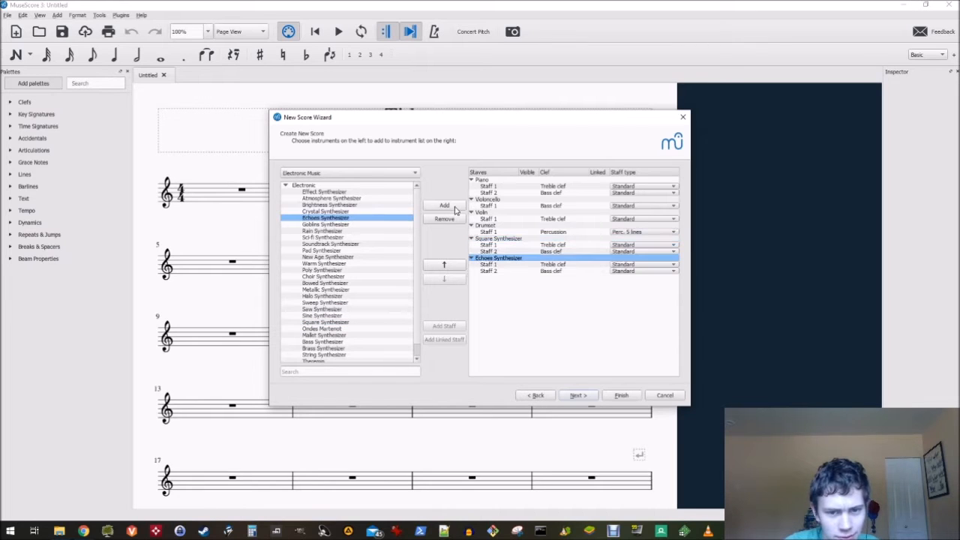
Switch the instrument list back to the Common set and add a Cymbal from the unpitched percussion
scroll(412, 269, down, 1)
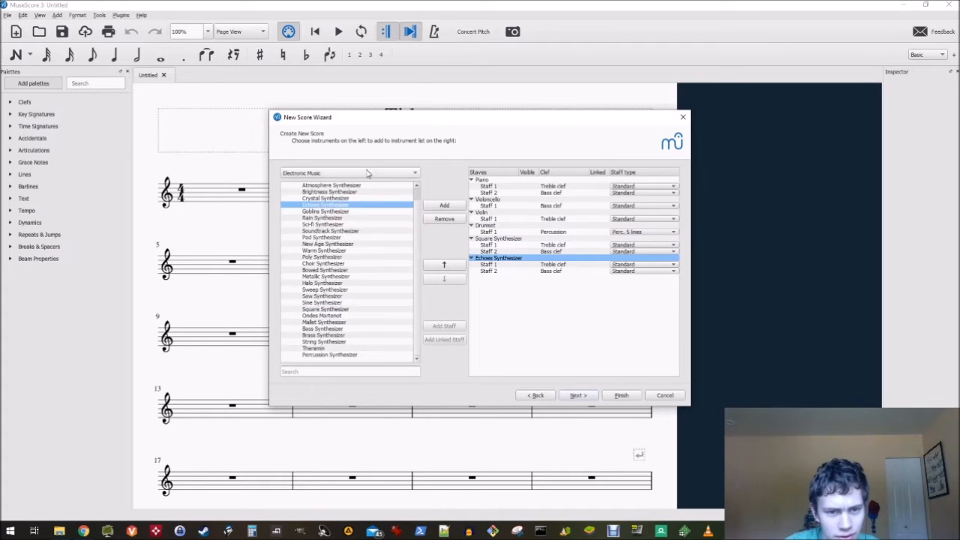
click(371, 173)
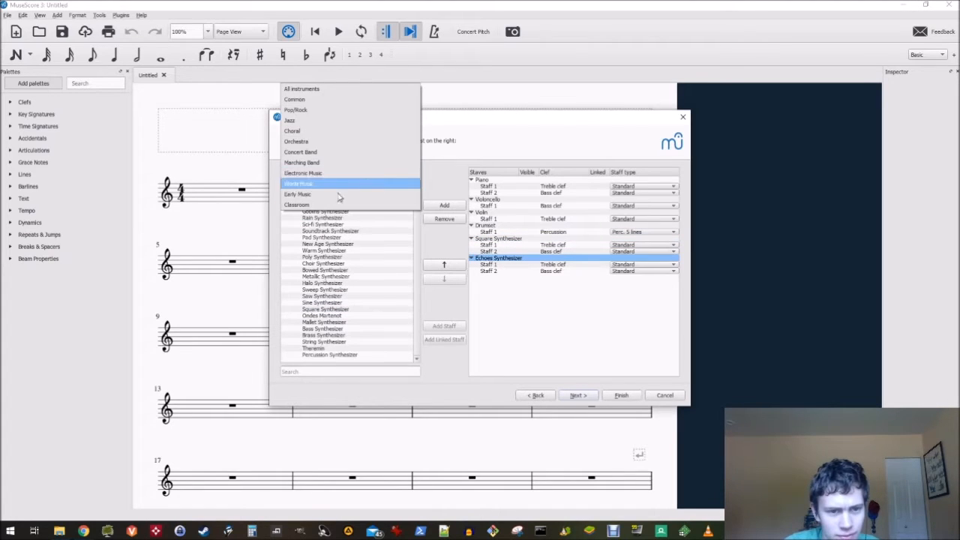
click(332, 90)
click(321, 174)
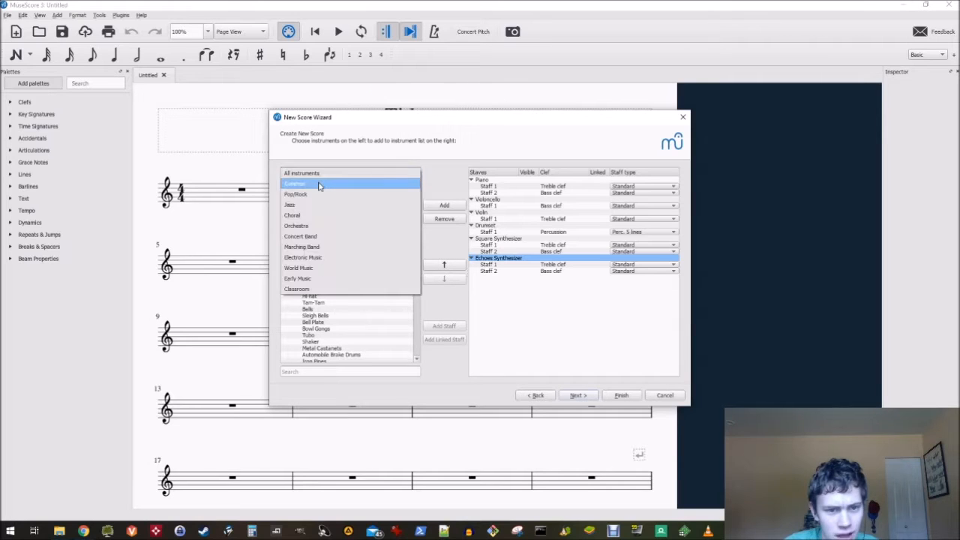
click(319, 184)
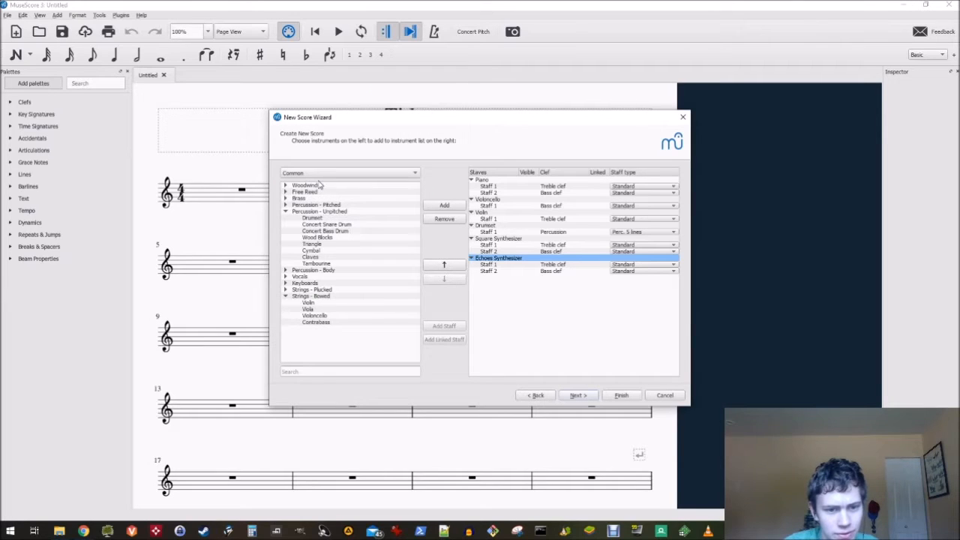
click(285, 289)
click(286, 282)
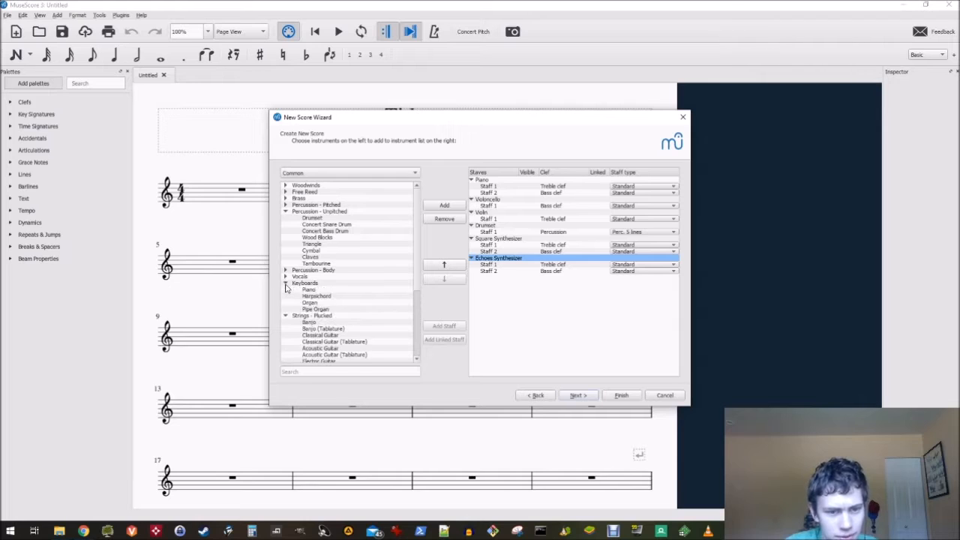
click(285, 282)
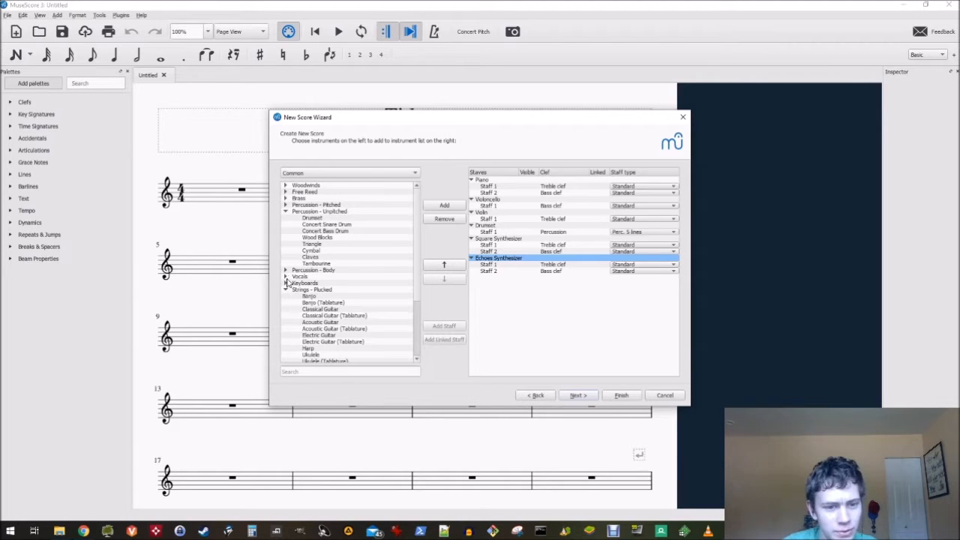
click(312, 250)
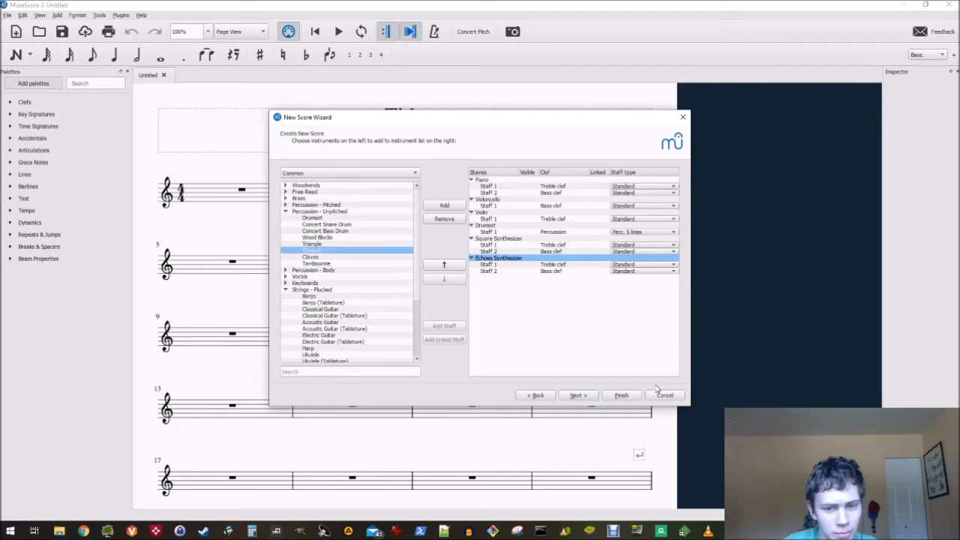
click(444, 206)
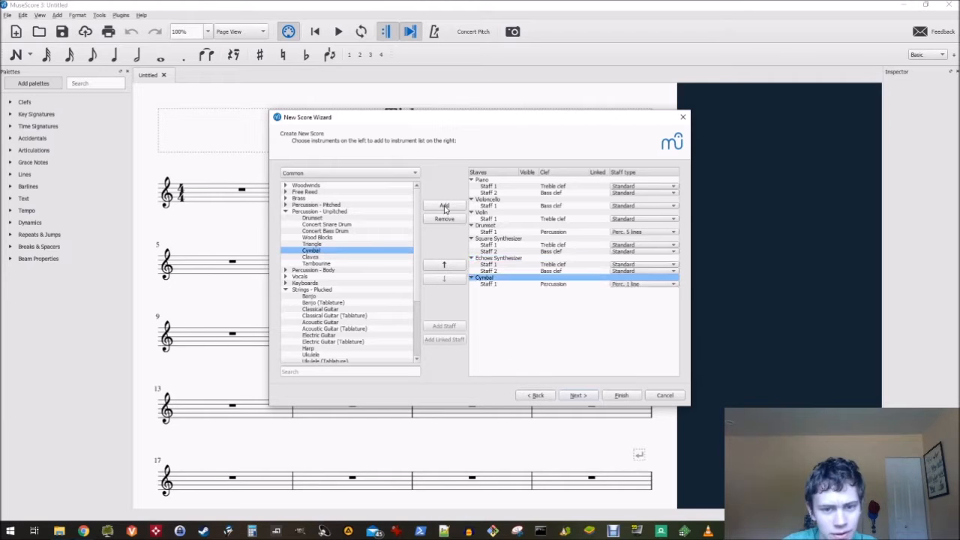
Look through the percussion, electronic and string categories of the All instruments set, and return the list to the Common set
drag(418, 230, 412, 314)
click(311, 174)
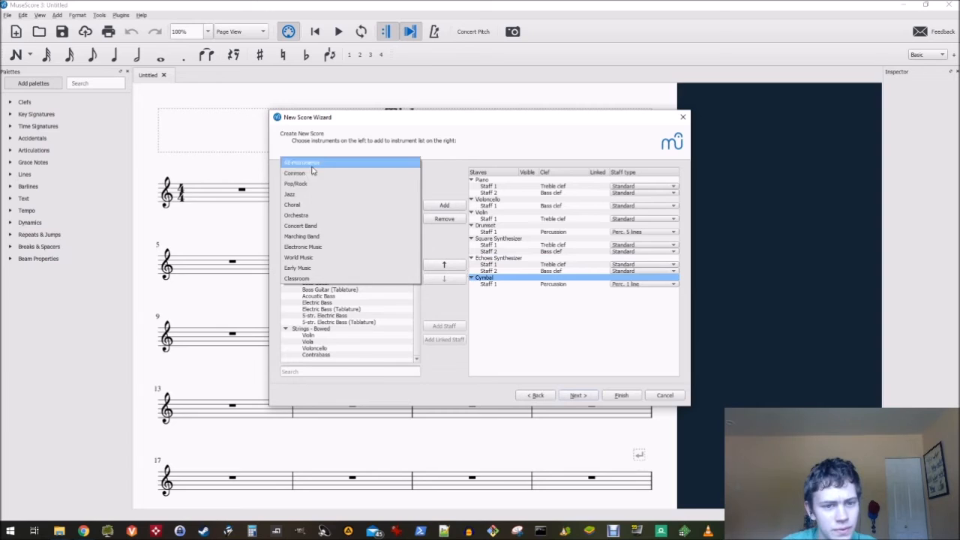
click(315, 163)
drag(417, 210, 417, 227)
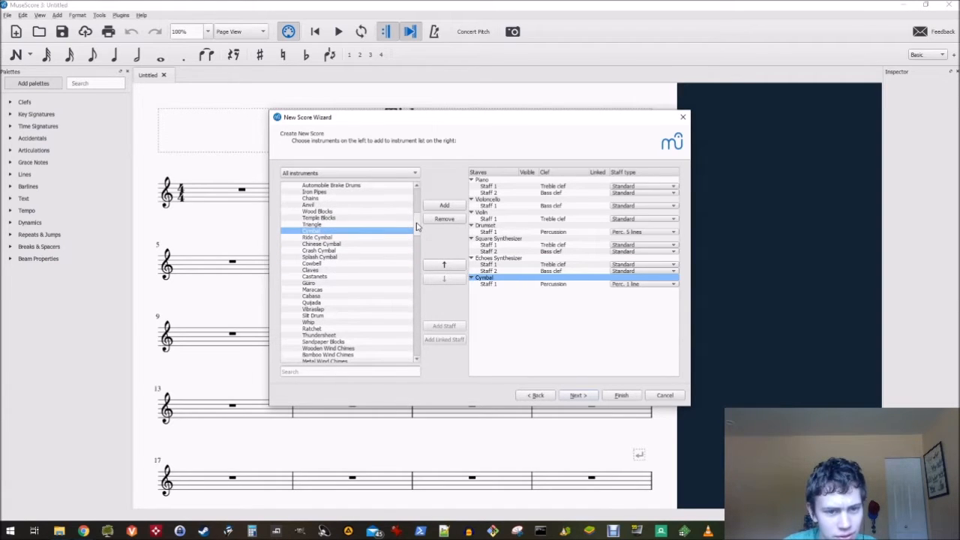
drag(417, 226, 417, 256)
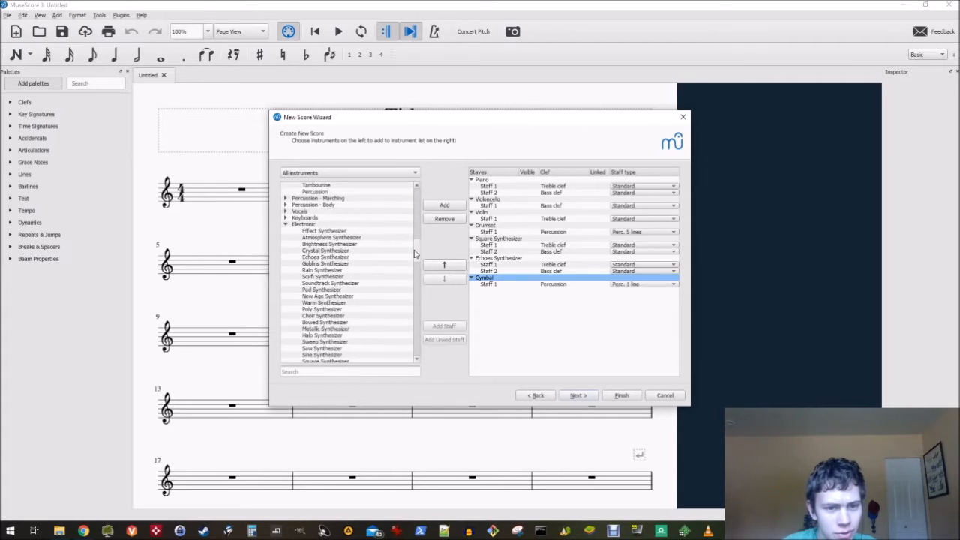
click(285, 225)
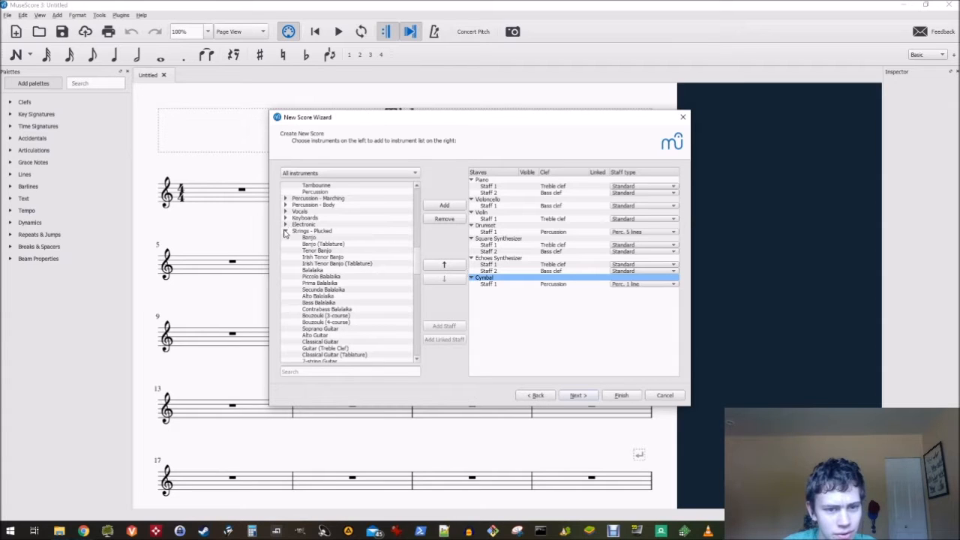
click(285, 232)
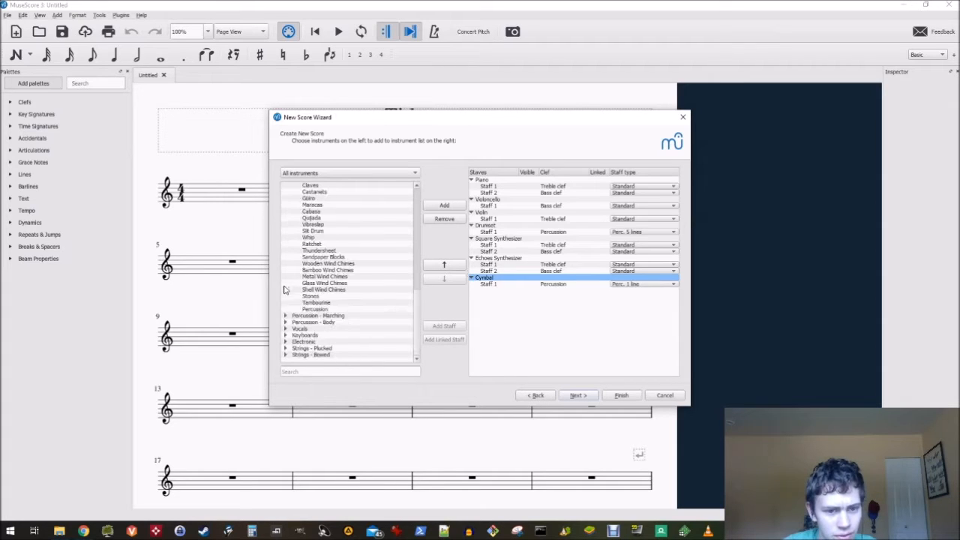
click(410, 310)
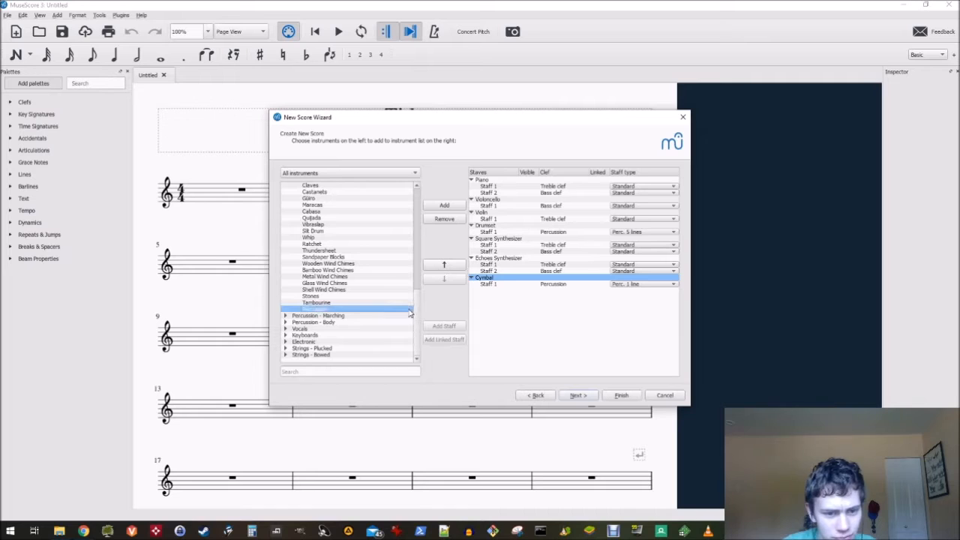
click(285, 355)
scroll(413, 326, down, 7)
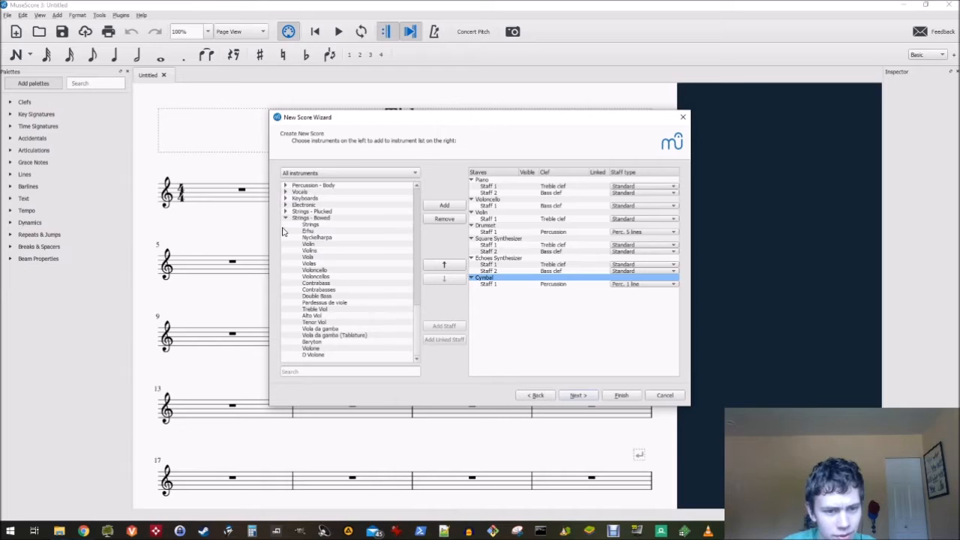
click(287, 218)
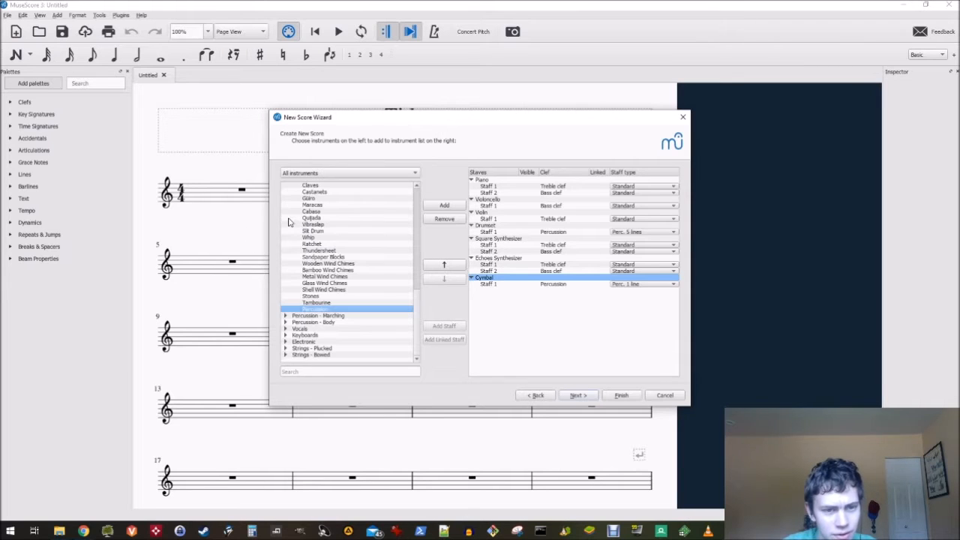
click(370, 177)
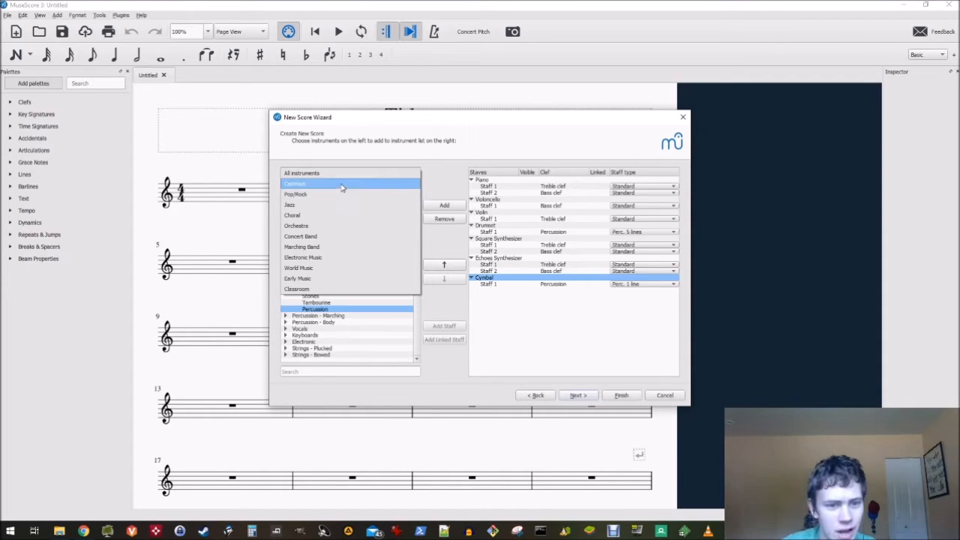
click(342, 185)
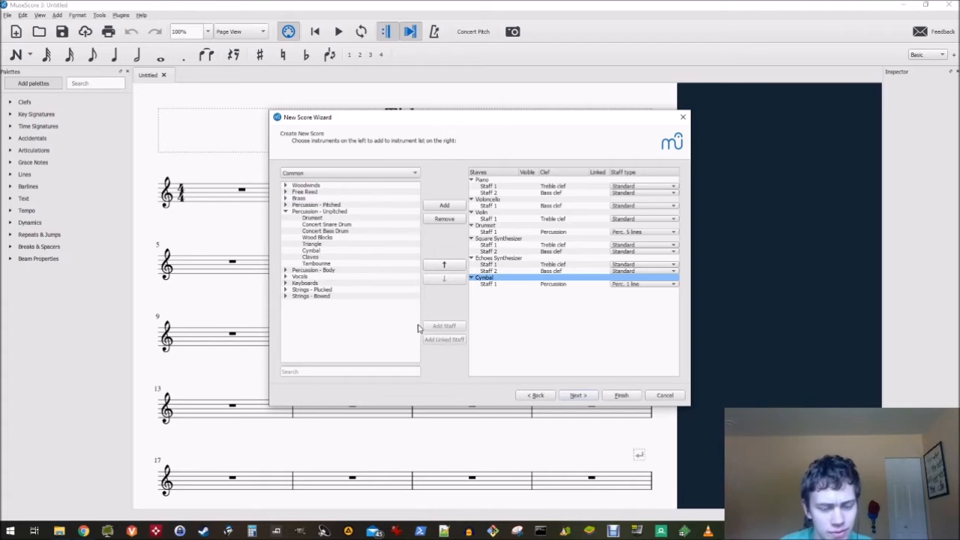
Continue to the key signature choice, try the three-flat and two-flat signatures, and select the one without sharps or flats
click(584, 397)
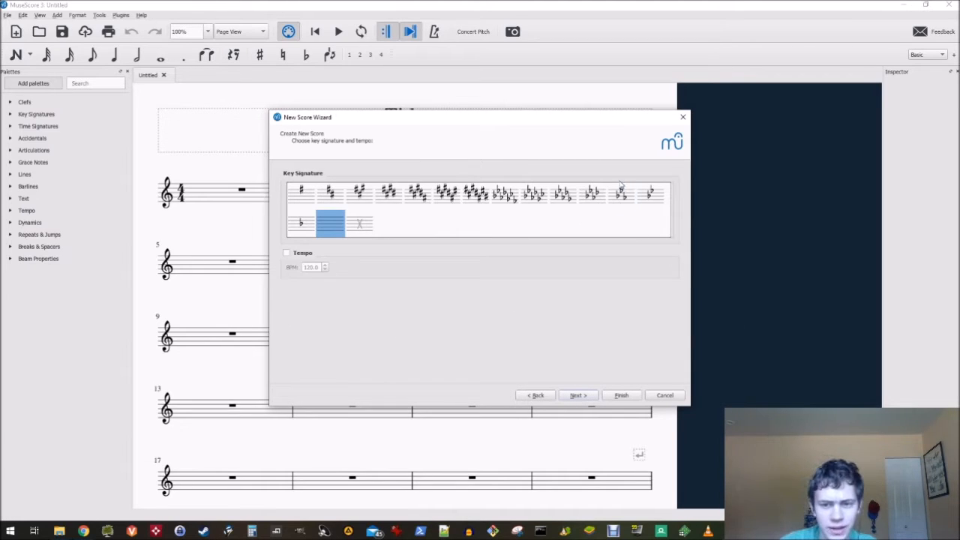
click(642, 195)
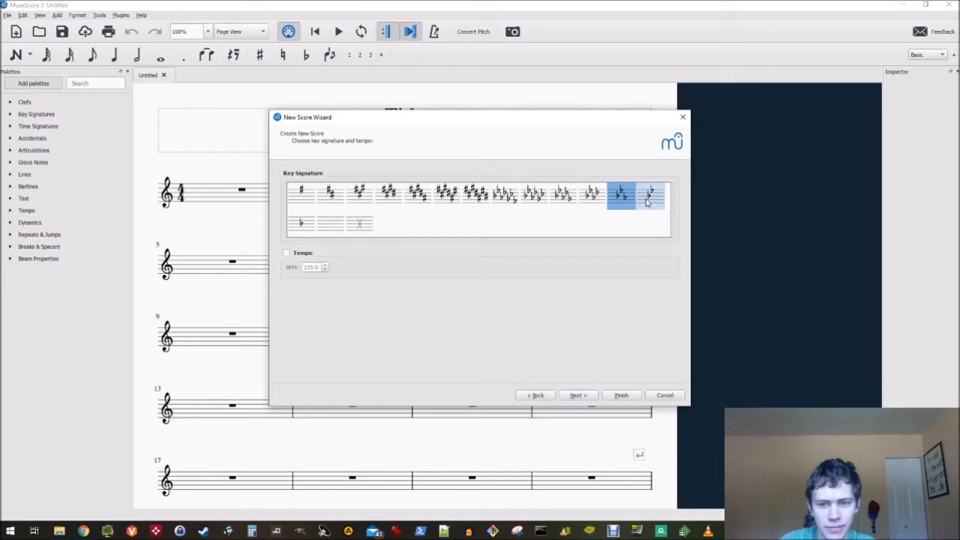
click(619, 201)
click(651, 196)
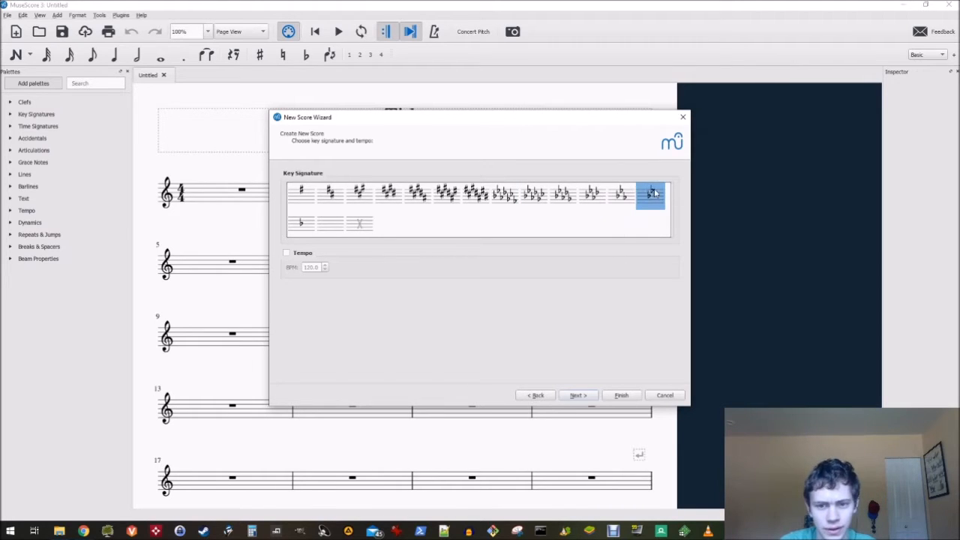
click(323, 228)
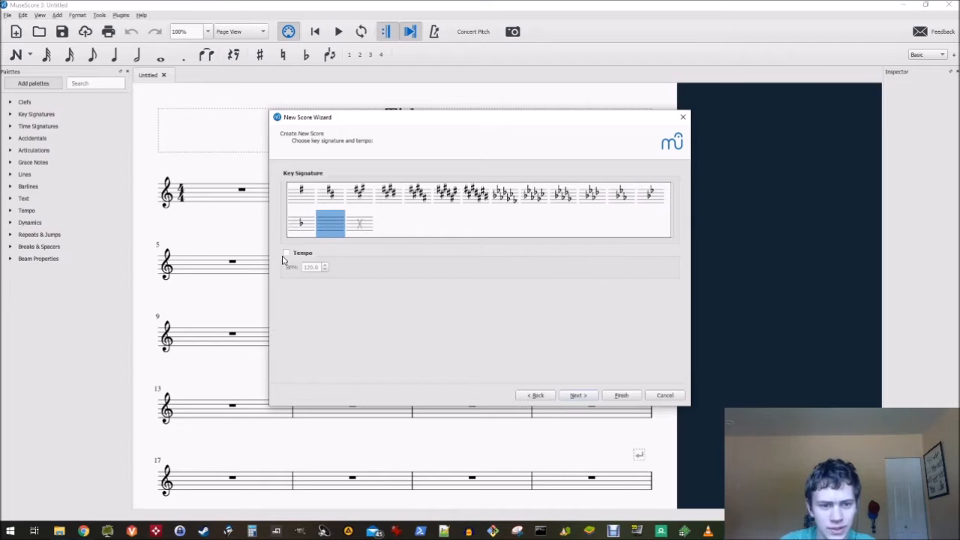
Enable a tempo of 120 BPM and create the score with a 4/4 time signature and 32 measures
click(288, 254)
click(576, 396)
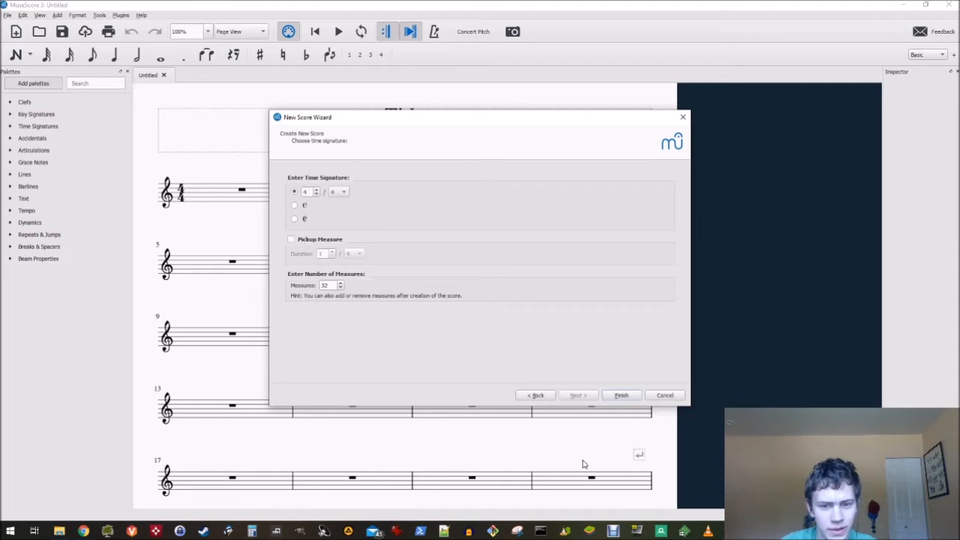
click(621, 396)
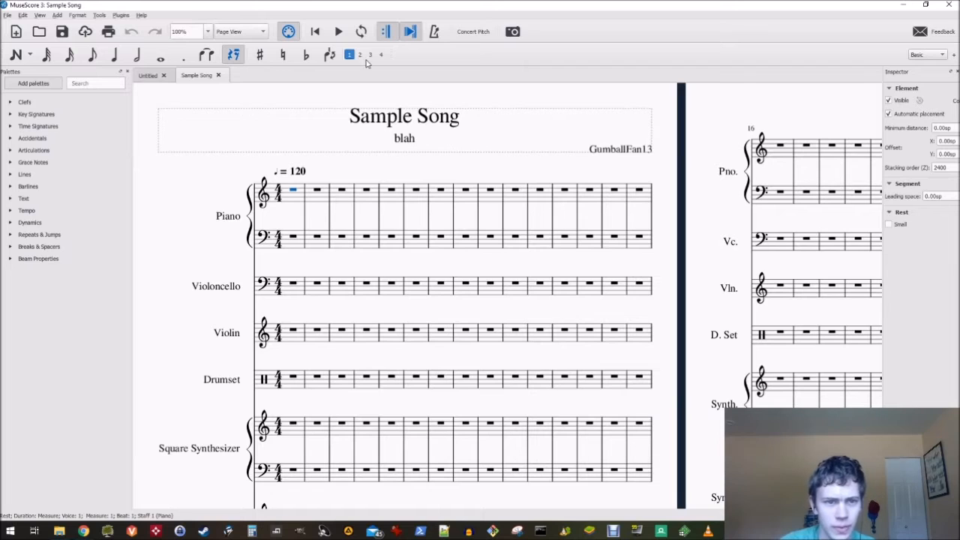
Show the score in Single Page view and look over its pages
click(235, 33)
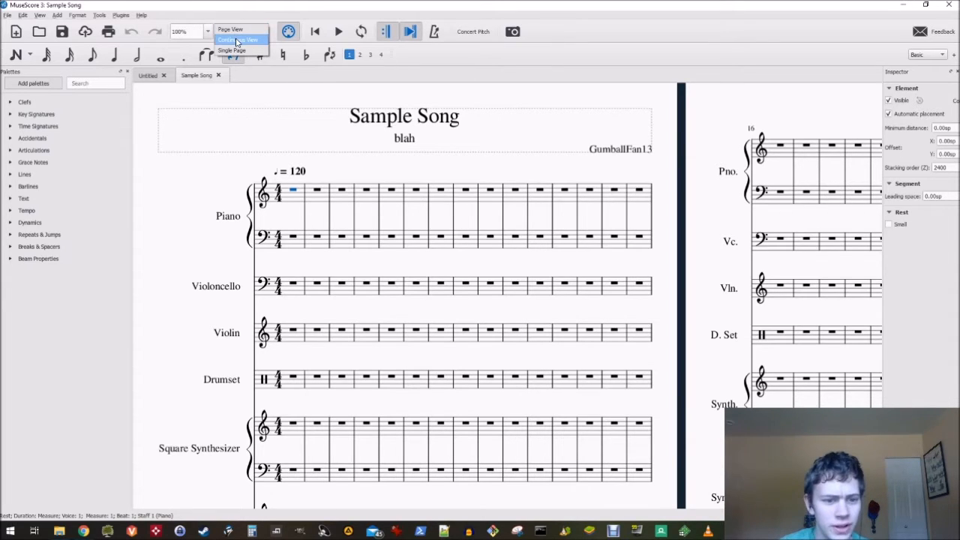
click(236, 39)
click(238, 31)
click(239, 40)
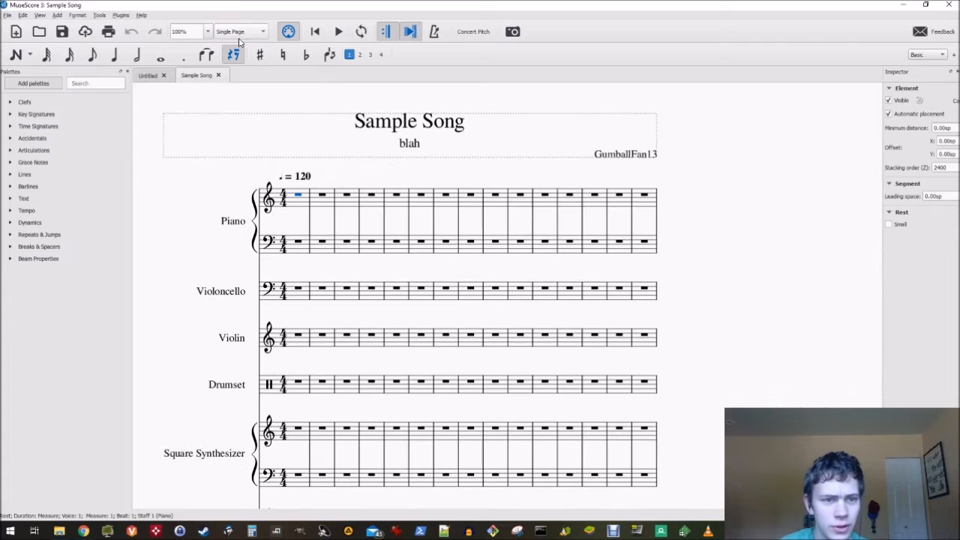
drag(740, 328, 741, 116)
drag(741, 283, 728, 128)
drag(727, 264, 738, 397)
Show the score in Continuous View and look over the instrument staves
click(240, 32)
click(238, 20)
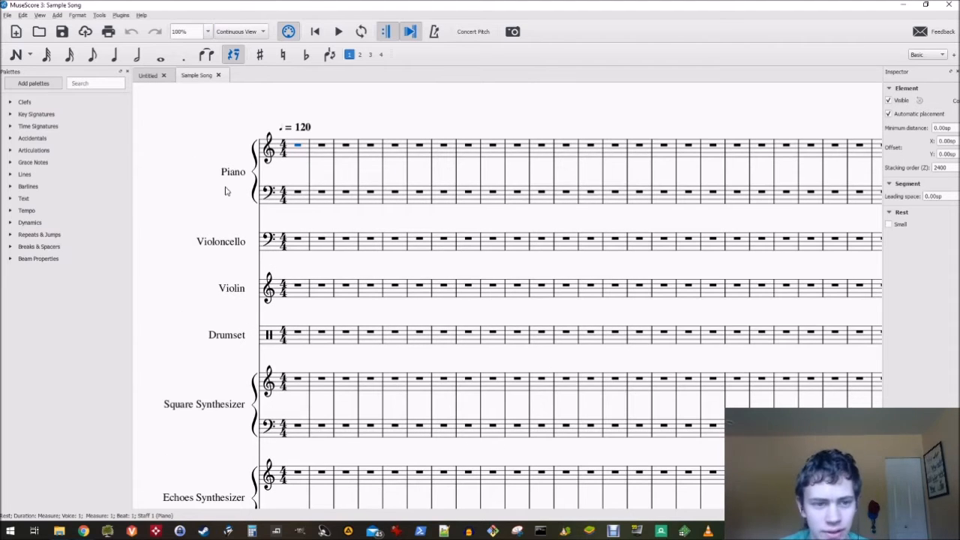
scroll(167, 150, down, 4)
scroll(175, 220, up, 4)
scroll(184, 285, up, 2)
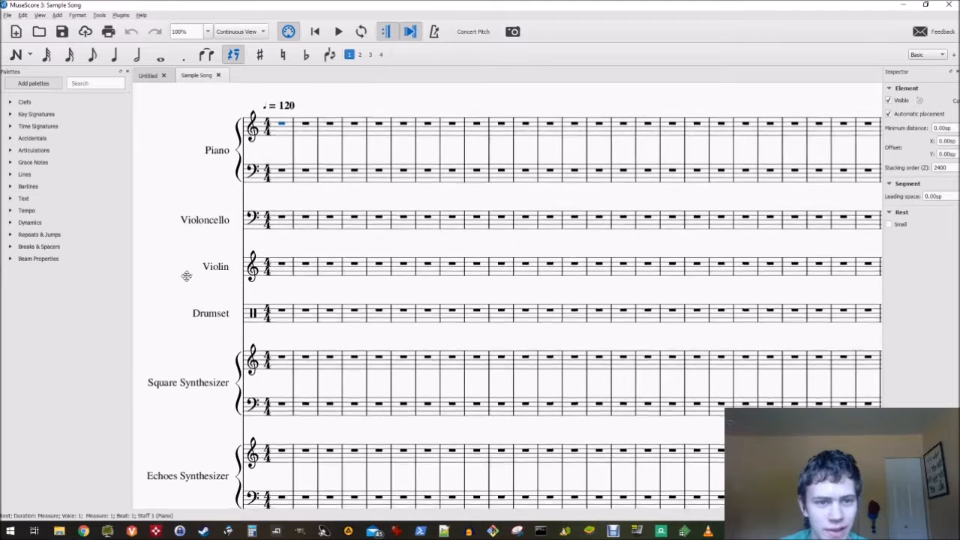
Show the score in Page View and look over the side-by-side pages
click(242, 31)
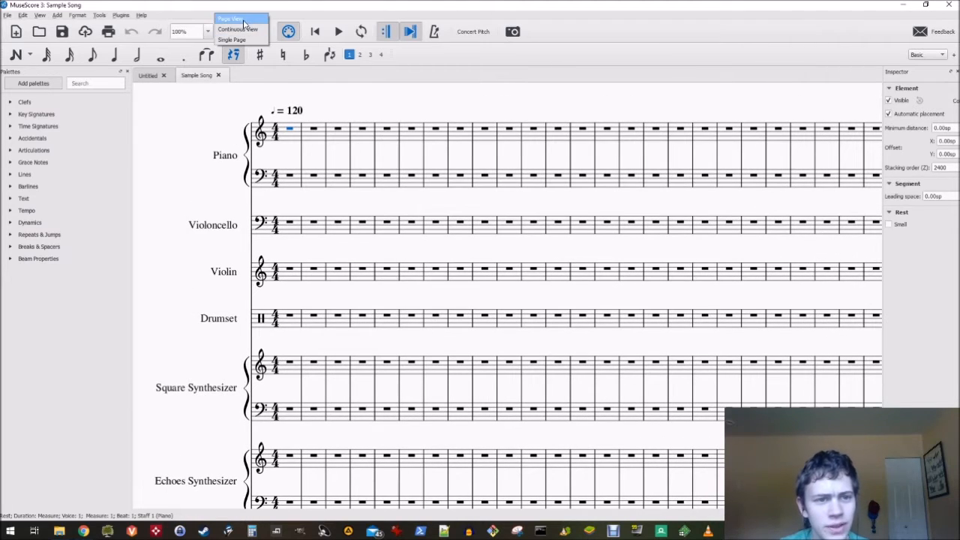
click(238, 20)
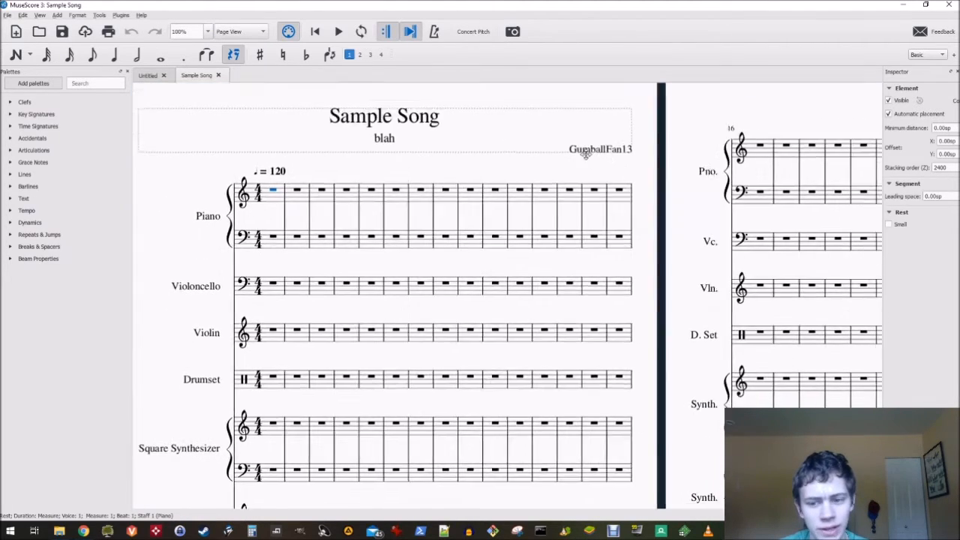
scroll(510, 128, down, 2)
scroll(628, 182, up, 3)
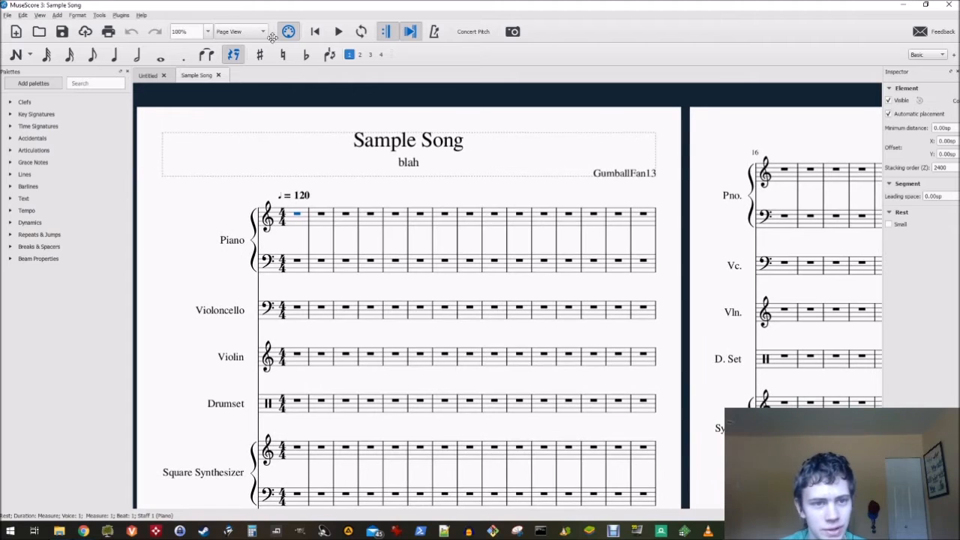
Set the score to Single Page view with the piano staves in sight
click(238, 32)
click(251, 51)
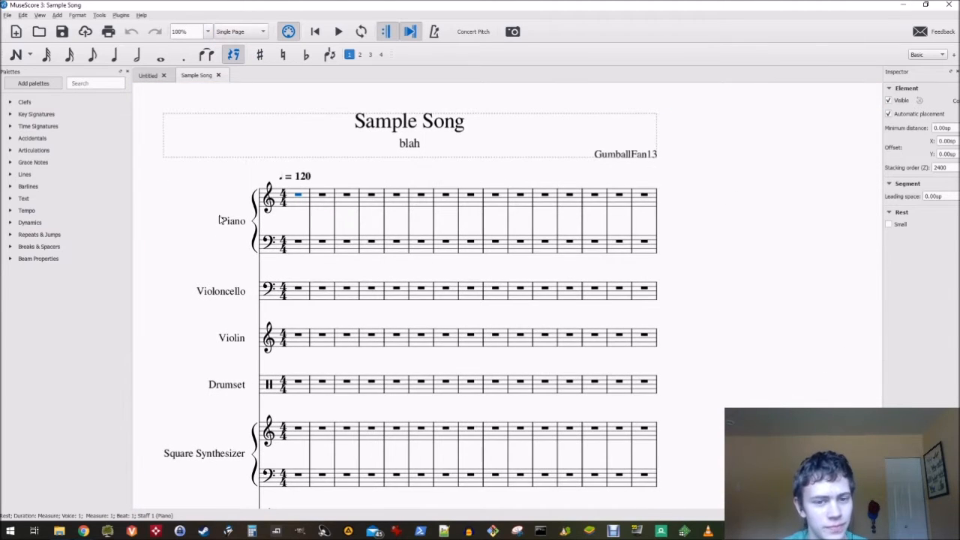
drag(162, 283, 182, 222)
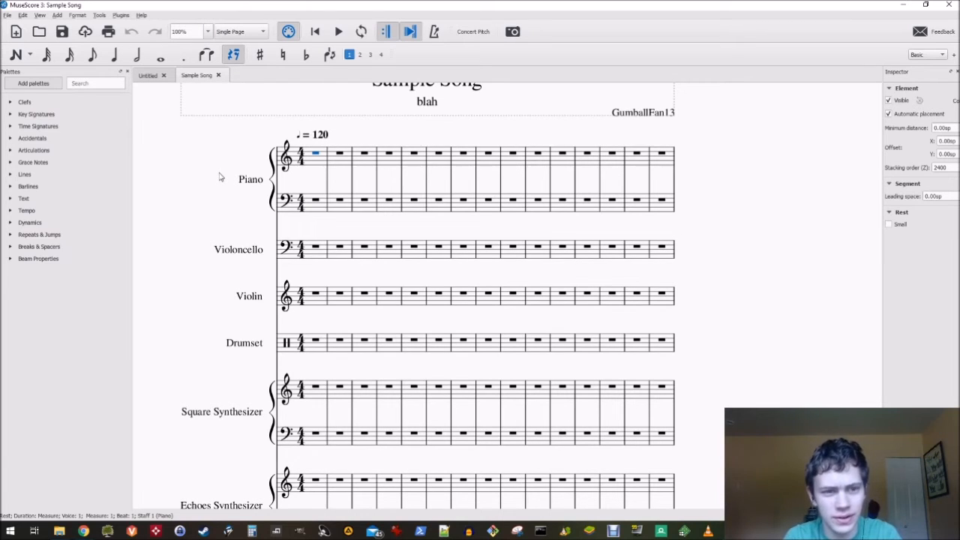
Start note input in the first measure of the piano's treble staff, and enter and undo a trial D quarter note
click(322, 164)
key(n)
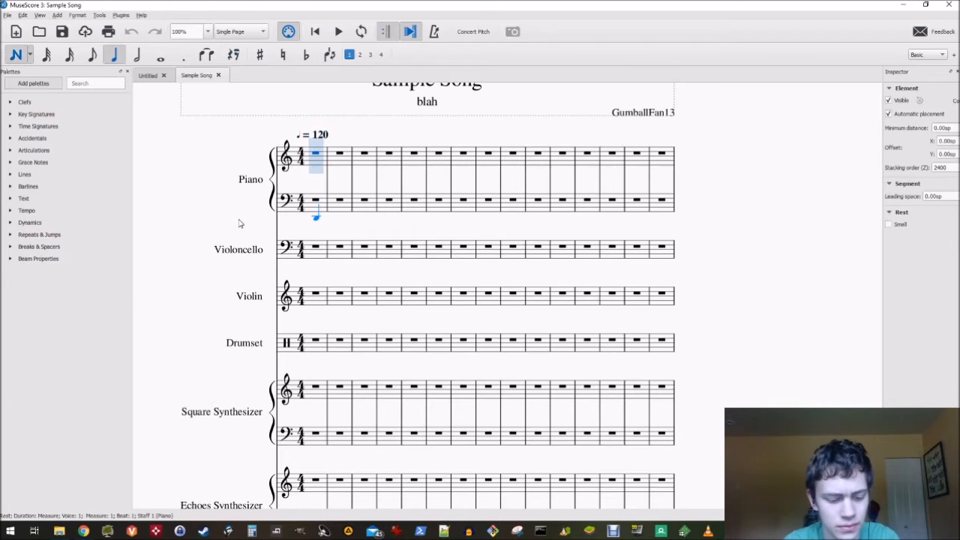
key(d)
key(ctrl+z)
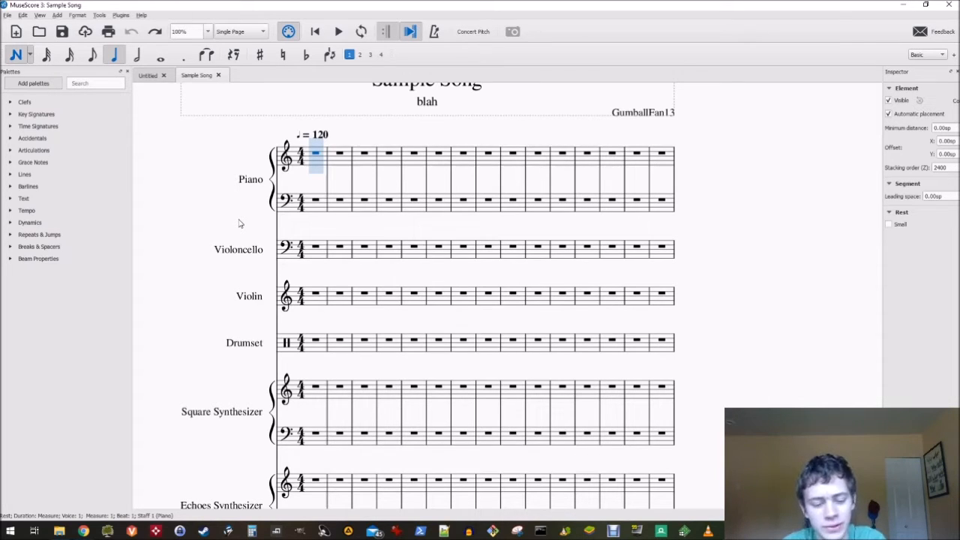
Enter the ascending quarter notes C, D, E, F, G, A, B, C in the piano's first two treble measures
key(c)
key(d)
key(e)
key(f)
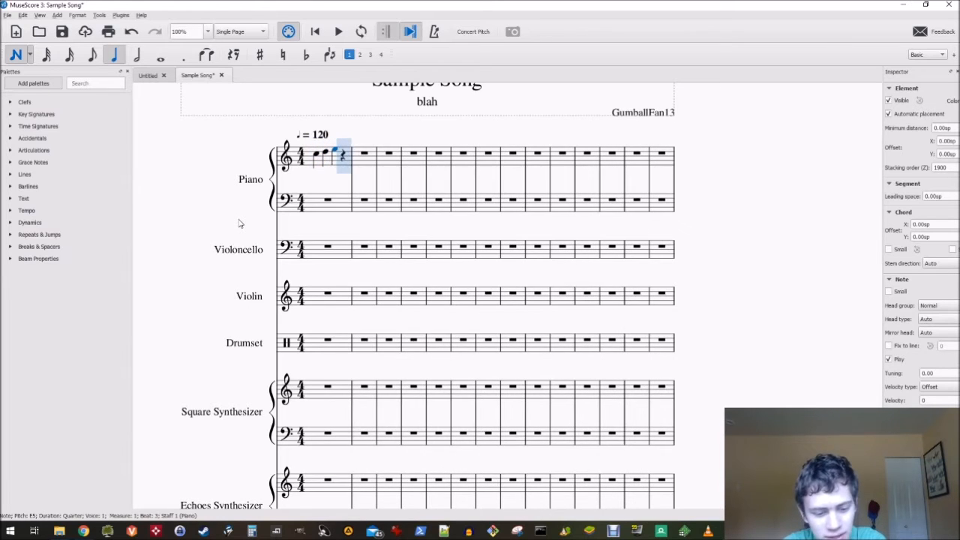
key(g)
key(a)
key(b)
key(c)
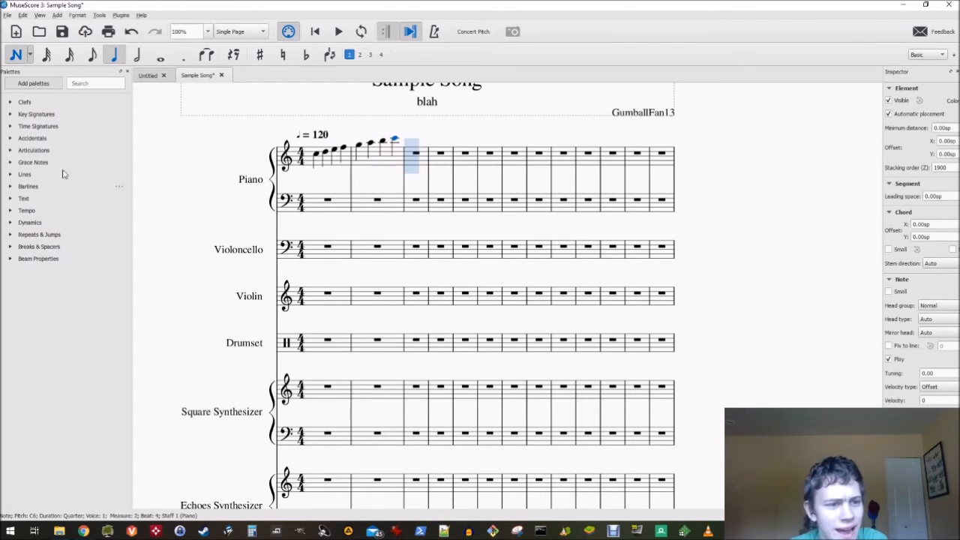
Add a sharp from the Accidentals palette to the last C in the piano's second measure, and leave note input
click(11, 138)
drag(30, 154, 349, 173)
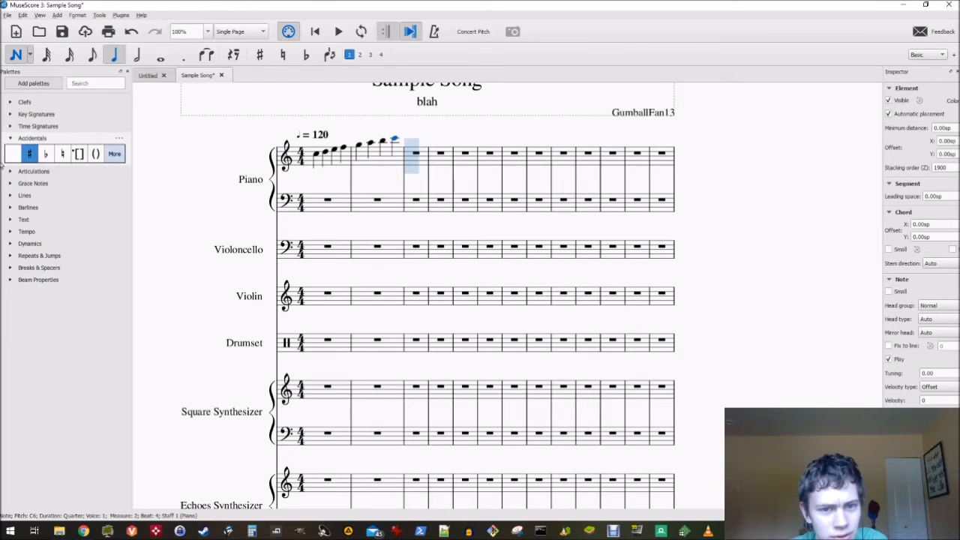
click(30, 154)
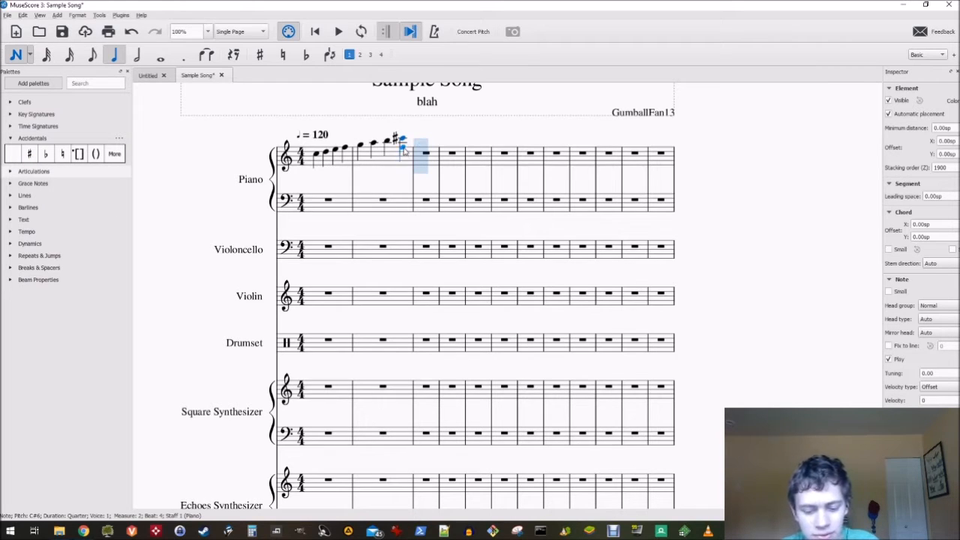
key(Escape)
Shift the last note of the piano's second measure by semitones to A-sharp, and lower the B before it to B-flat
key(Down)
key(Down)
key(Down)
key(Down)
key(Up)
key(Up)
key(Up)
key(Down)
key(Down)
key(Down)
key(Up)
key(Left)
key(Down)
key(Right)
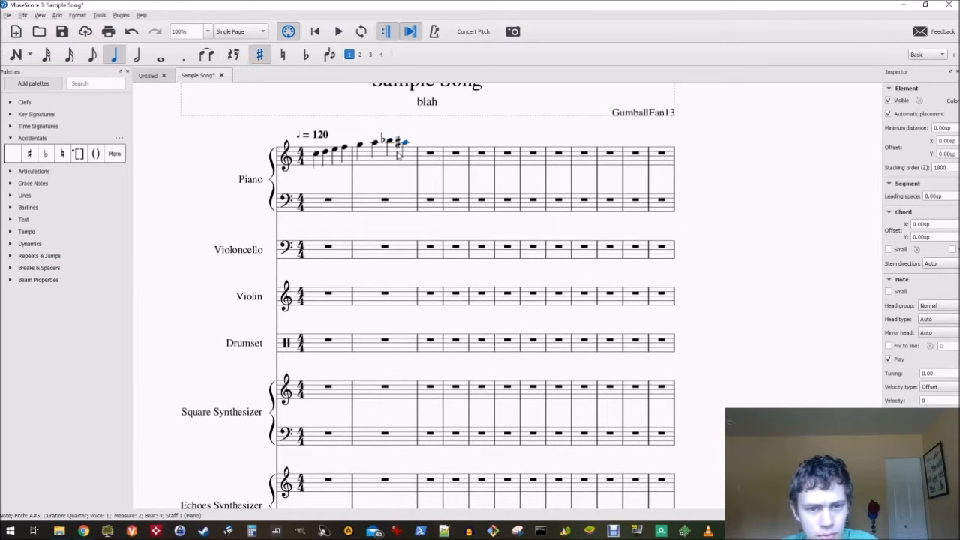
Raise the last note of the piano's second measure to C natural and the note before it to B natural
key(Up)
key(Up)
key(Up)
key(Down)
key(Left)
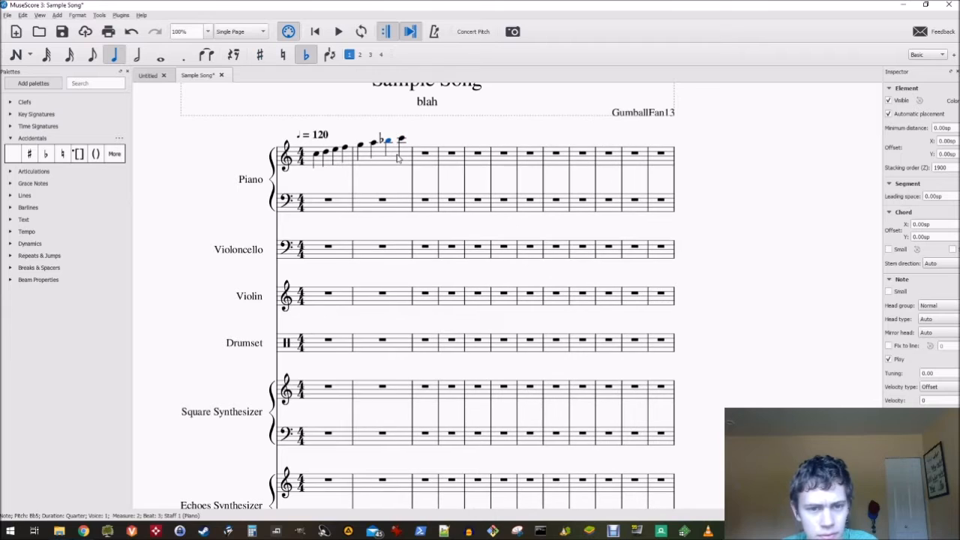
key(Up)
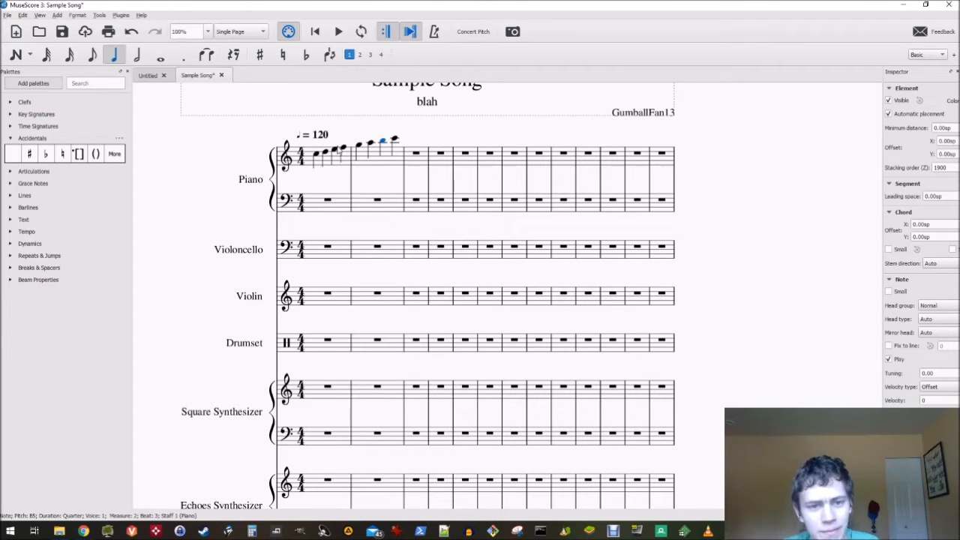
Lower the E in the piano's first measure by a semitone to E-flat, and move the selection on to the F
click(335, 152)
key(Down)
key(Right)
key(Right)
key(Right)
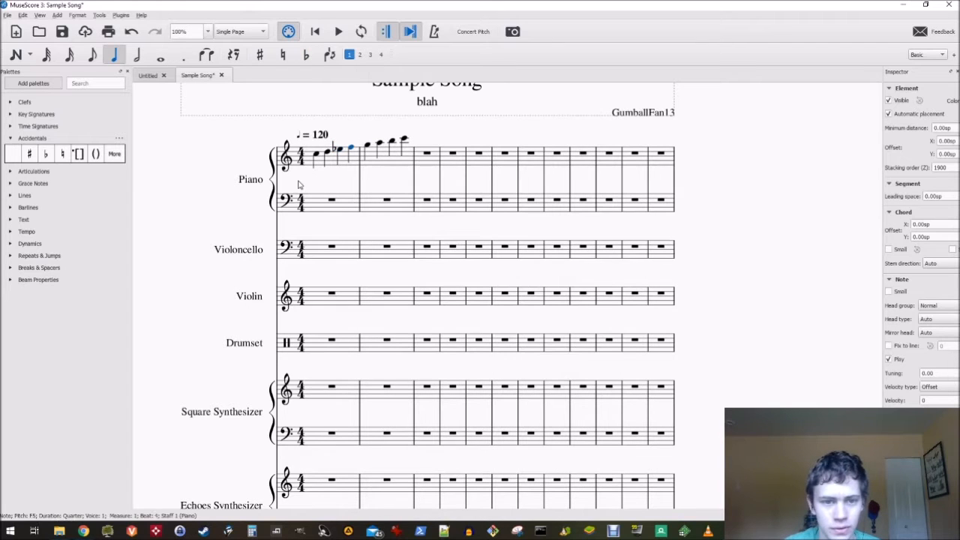
Lower the A and B in the piano's second measure by a semitone each, to A-flat and B-flat
key(Down)
key(Right)
key(Down)
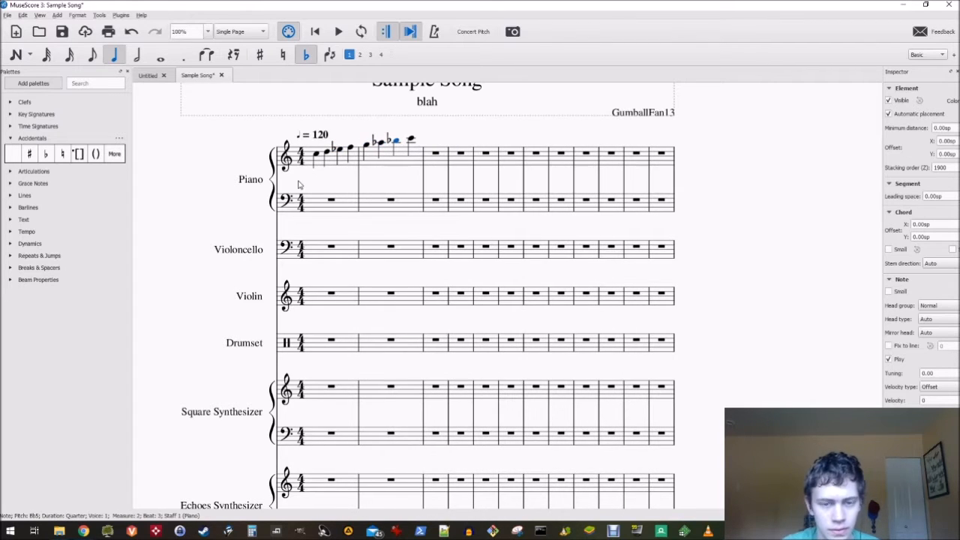
Play back the piano melody from the first C in measure 1, and stop playback
key(Left)
key(Left)
key(Left)
key(Left)
key(Left)
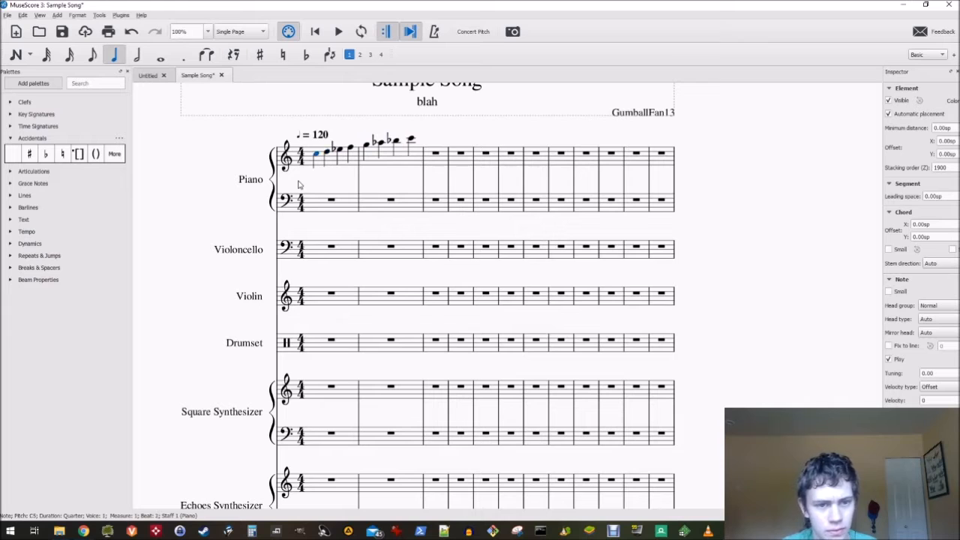
click(339, 31)
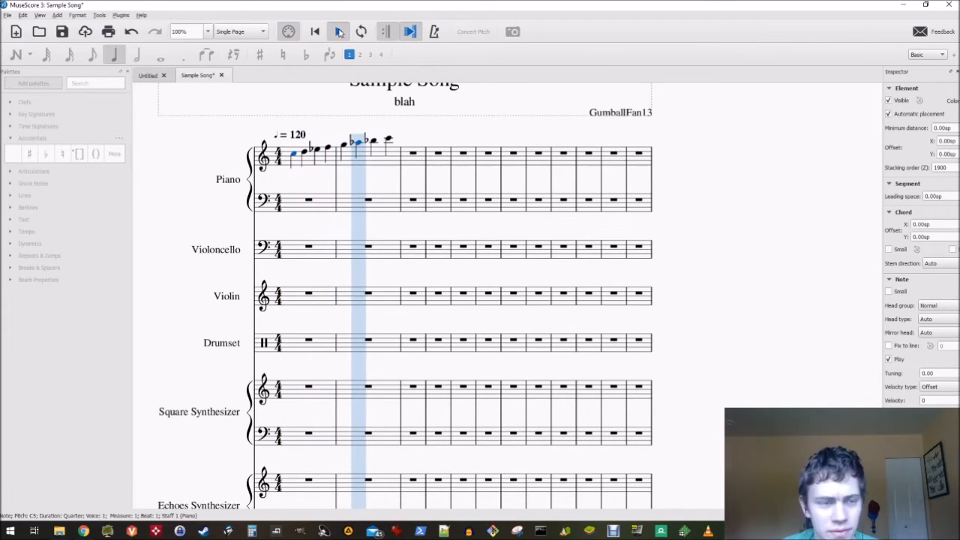
click(338, 33)
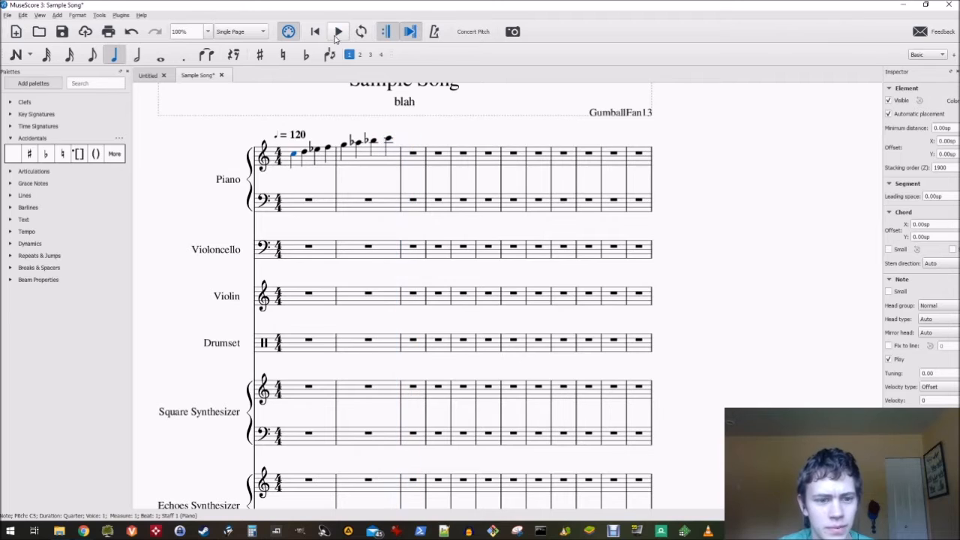
Generate separate parts for all instruments in the score, and close the Inspector
click(5, 16)
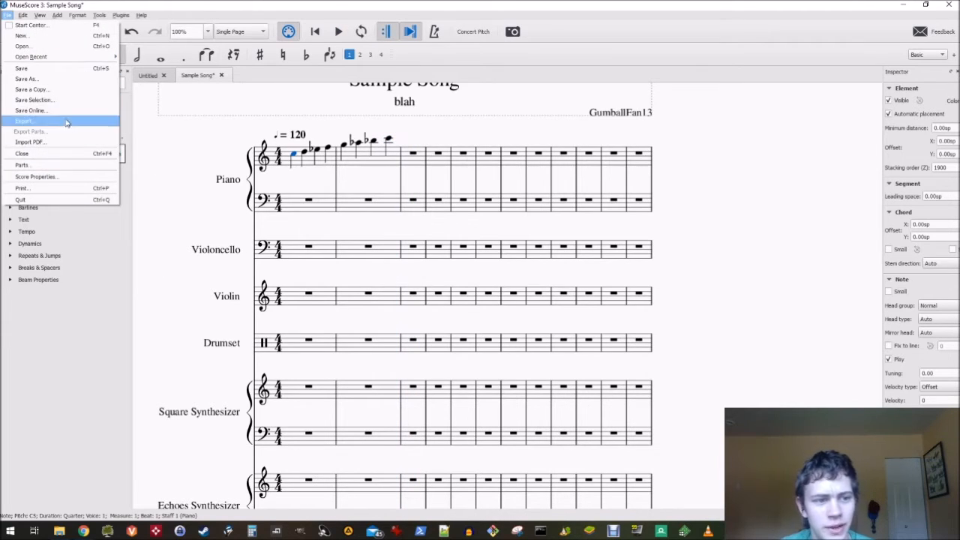
click(75, 164)
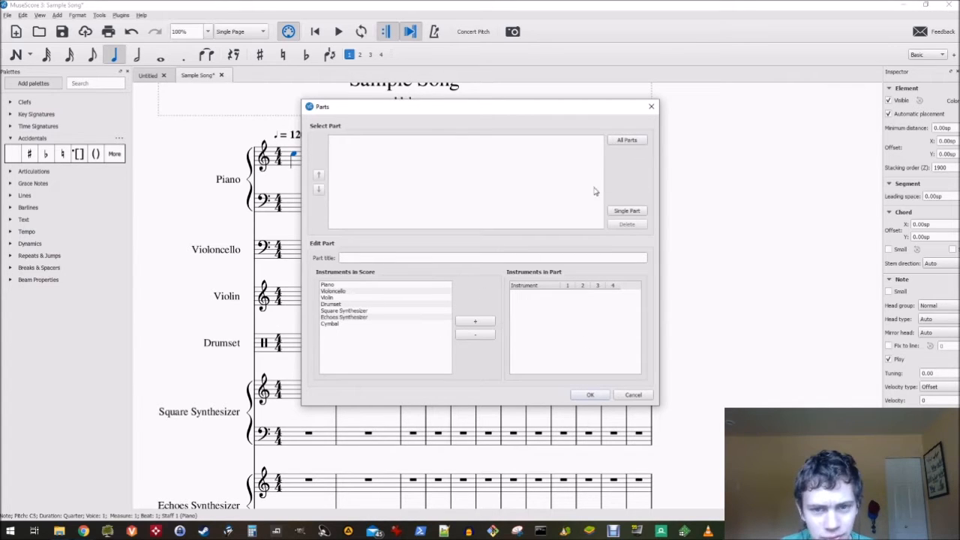
click(332, 286)
click(638, 140)
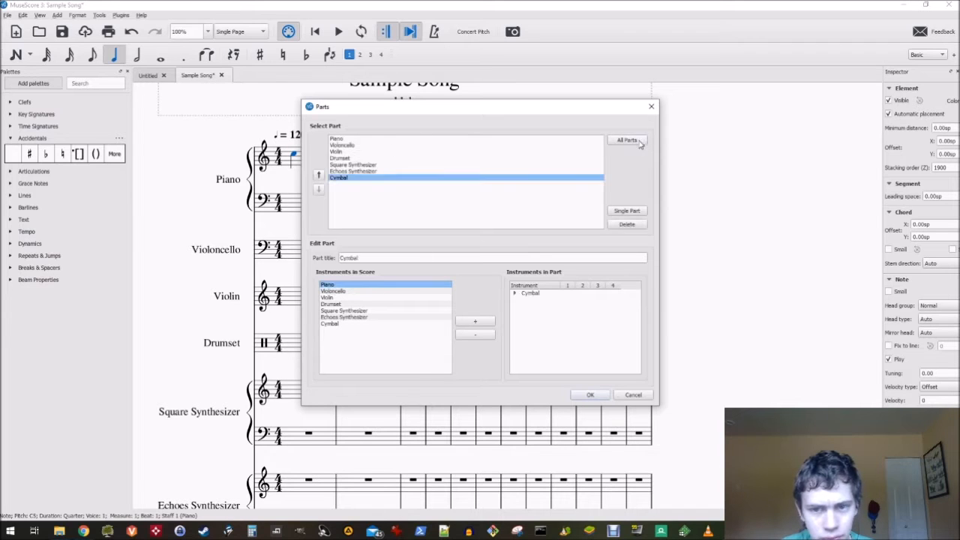
click(597, 396)
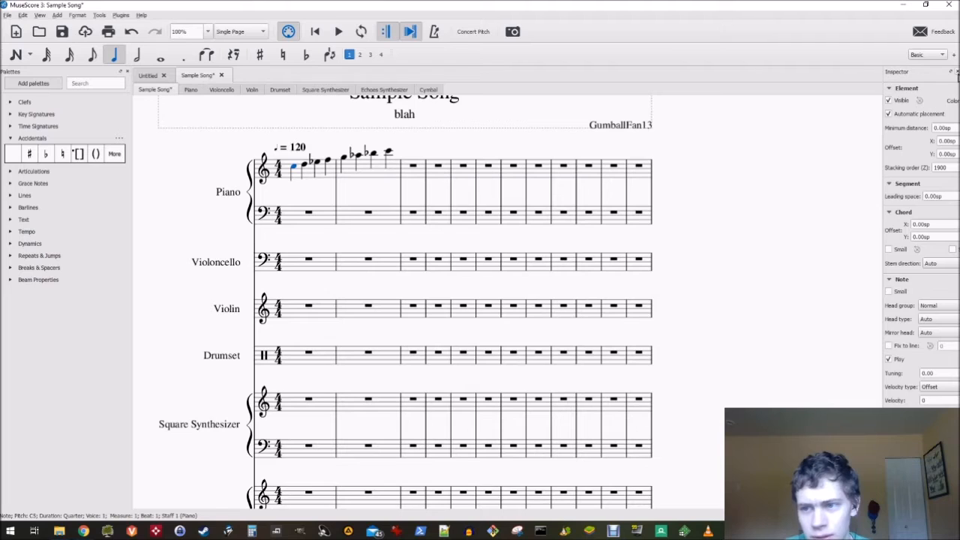
click(956, 71)
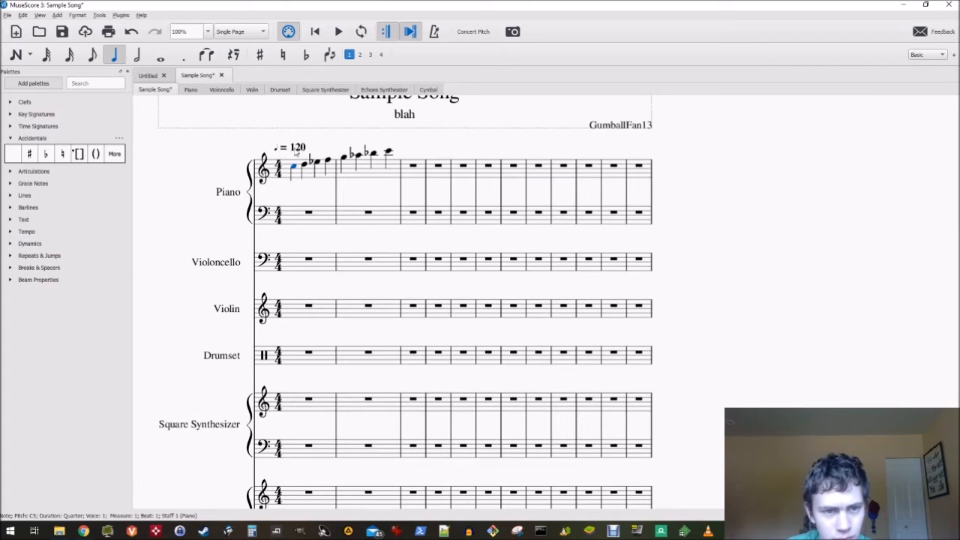
Browse the Violoncello and Square Synthesizer parts, and show the Cymbal part's multimeasure rest as individual measures
click(220, 89)
click(327, 89)
click(429, 89)
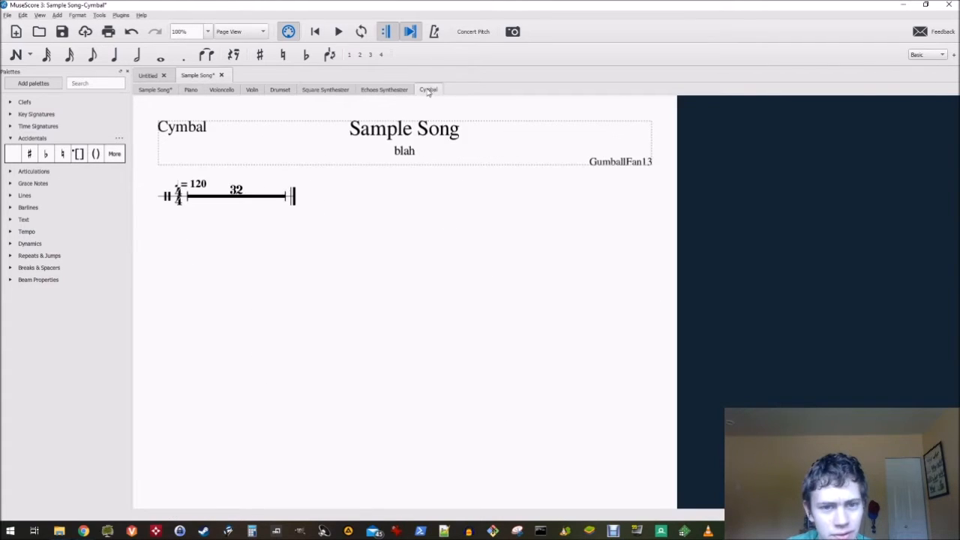
key(m)
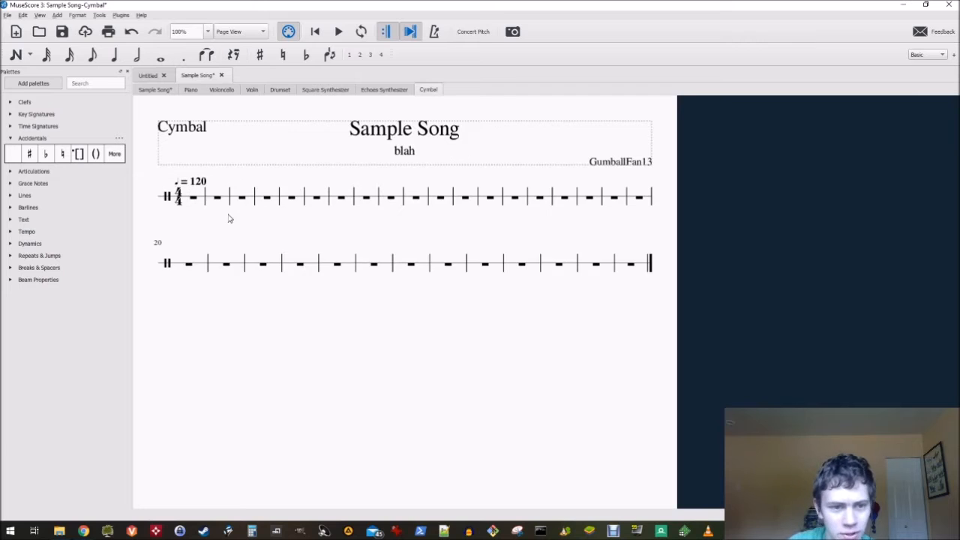
Try entering three quarter notes in the Cymbal part's first measure, undo them, and leave note input
click(194, 198)
key(n)
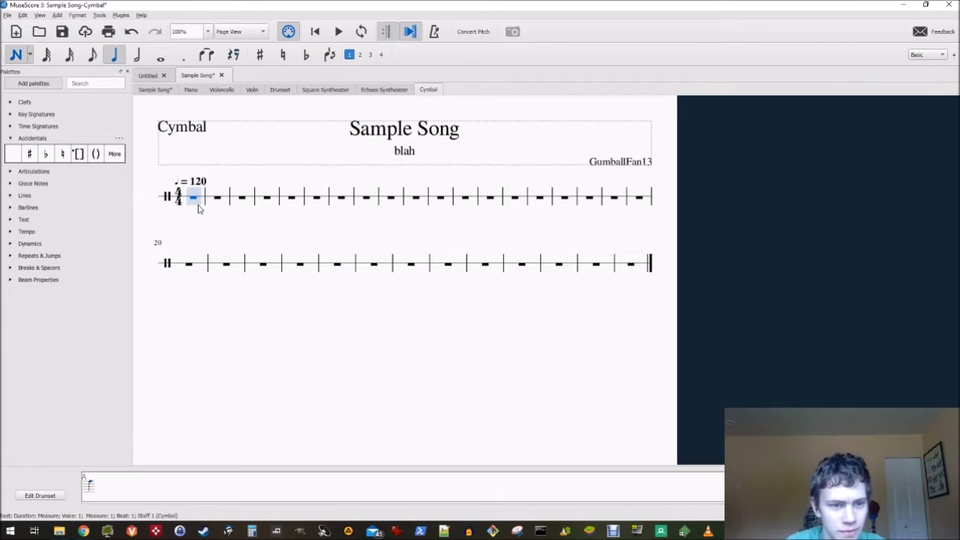
click(198, 209)
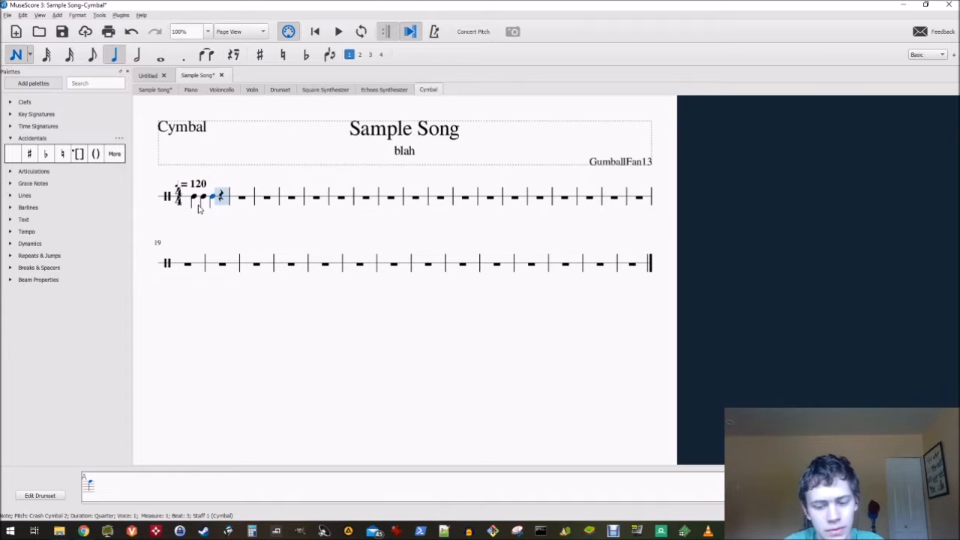
key(ctrl+z)
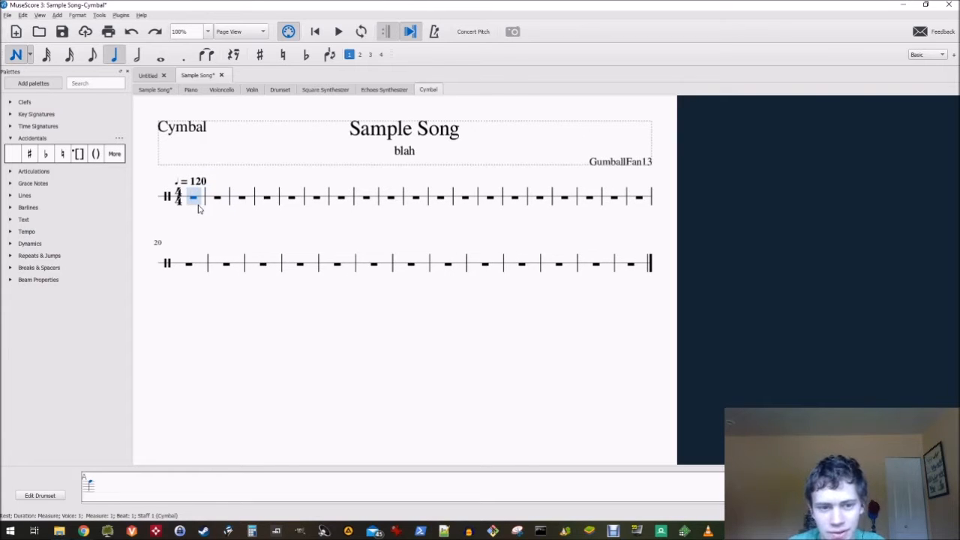
key(Escape)
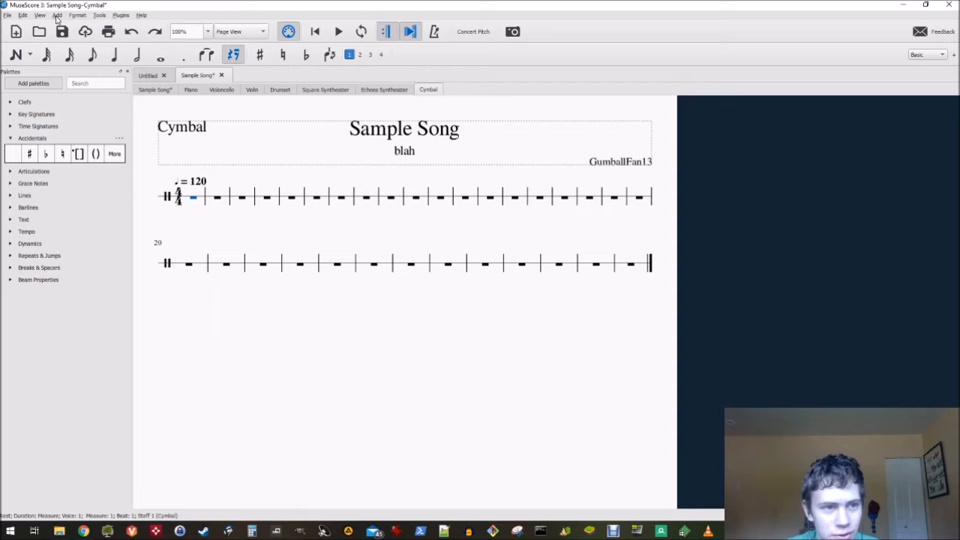
Change the Cymbal's sound in the Mixer to Reverse Cymbal, and close the Mixer
click(99, 15)
mouse_move(39, 16)
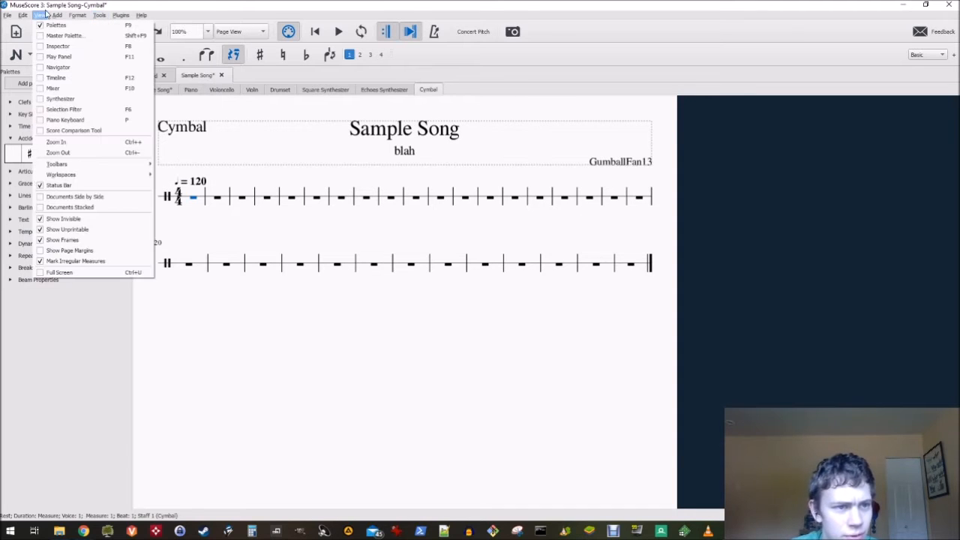
click(39, 89)
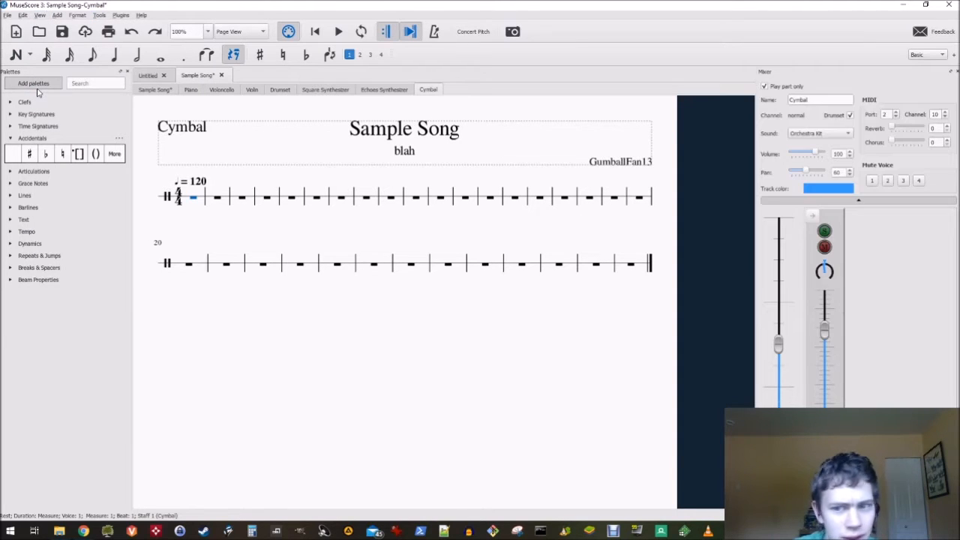
click(838, 135)
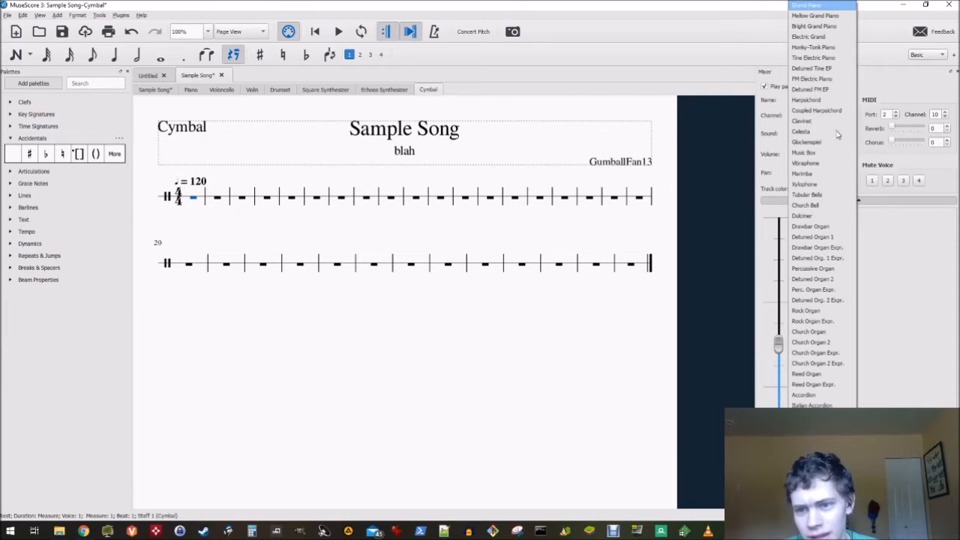
scroll(823, 205, down, 8)
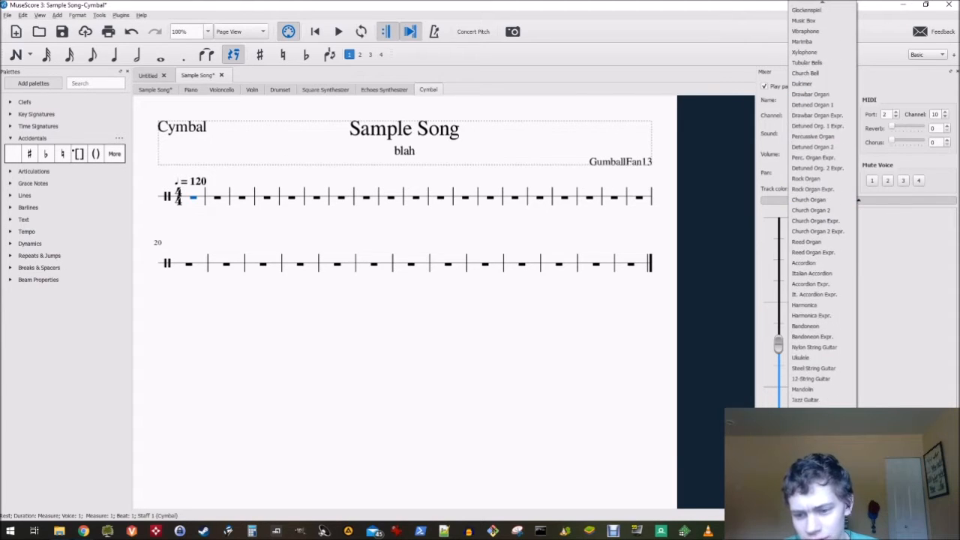
scroll(823, 300, down, 2)
scroll(822, 225, down, 3)
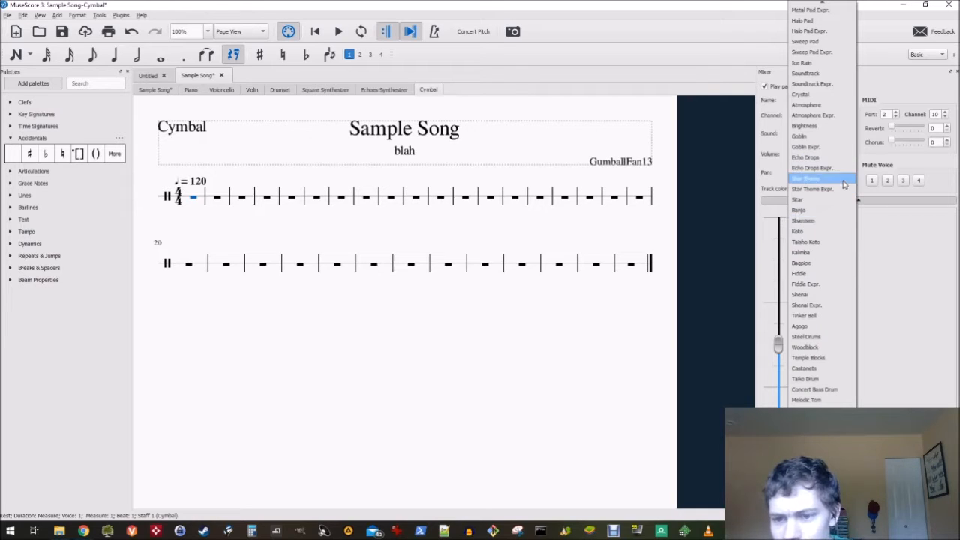
click(817, 390)
click(814, 431)
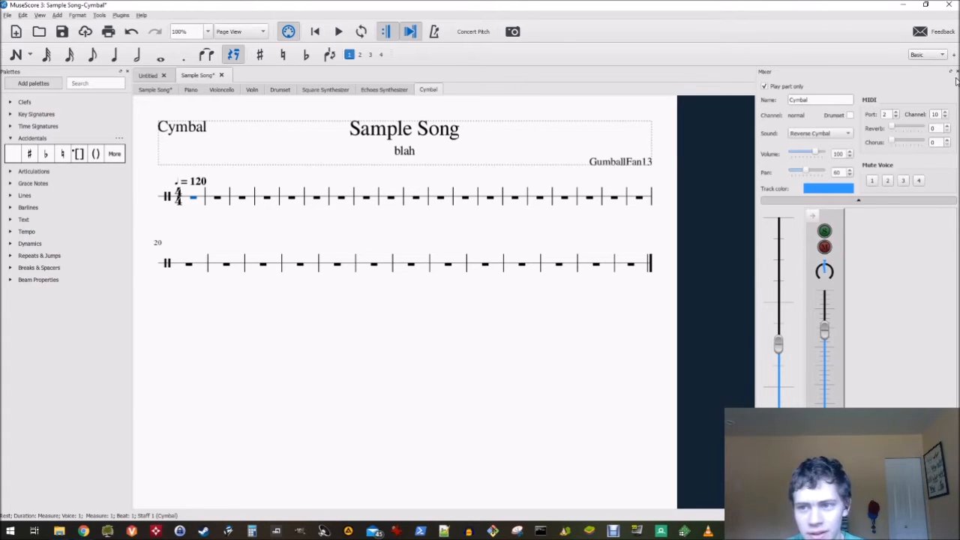
key(F10)
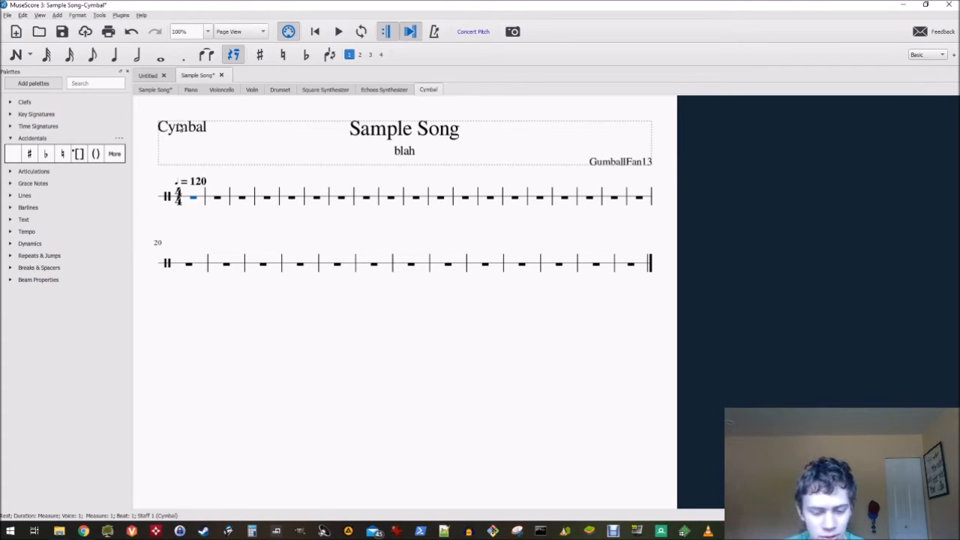
Try out the changed Cymbal sound with quarter notes in the first measure, and undo the entered notes
key(n)
key(a)
key(a)
key(a)
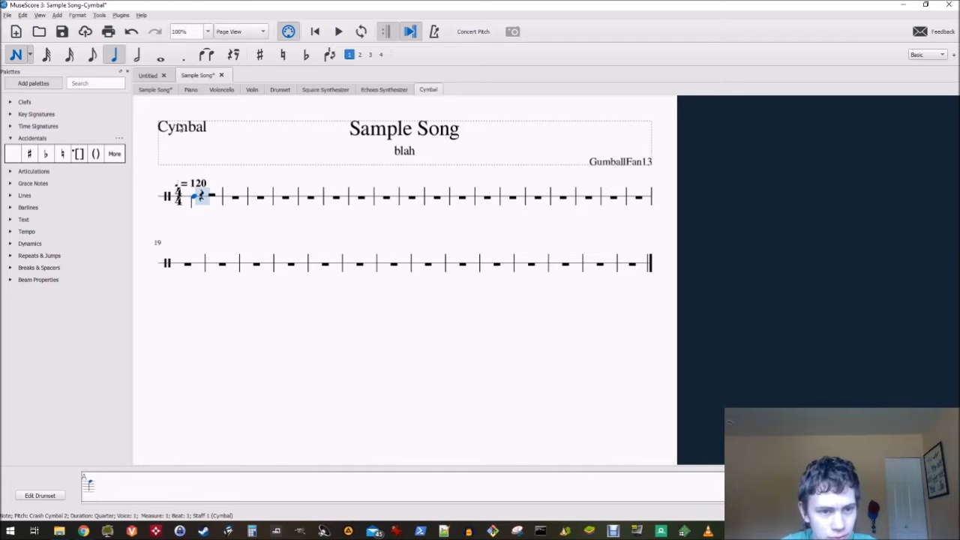
key(ctrl+z)
key(ctrl+z)
key(ctrl+z)
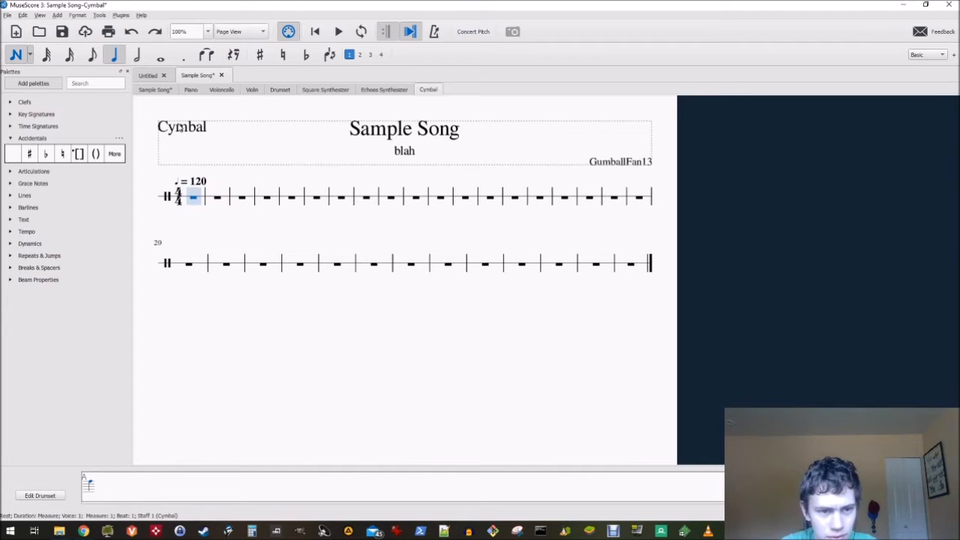
Step through the note durations to whole note, and enter a whole note in the Cymbal's first measure
key(7)
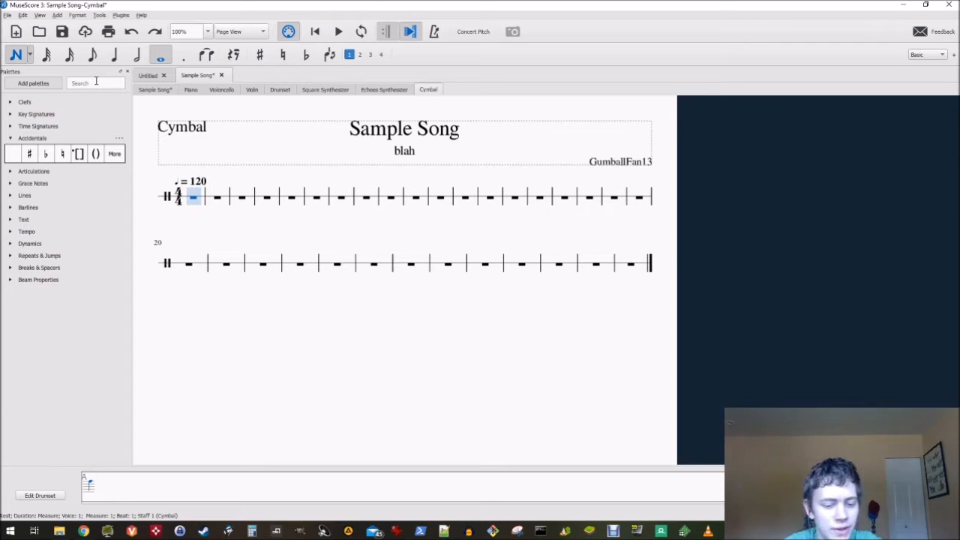
key(8)
key(2)
key(3)
key(4)
key(5)
key(6)
key(7)
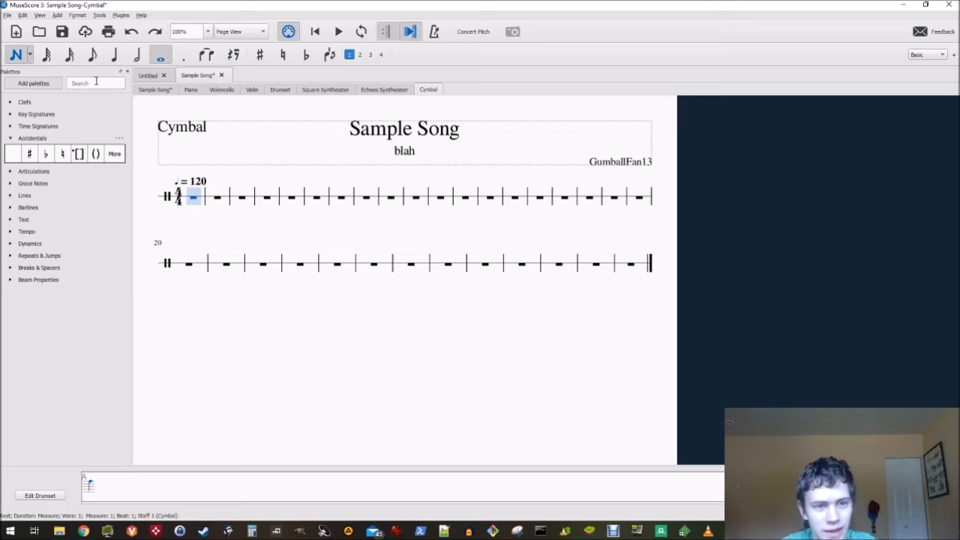
key(a)
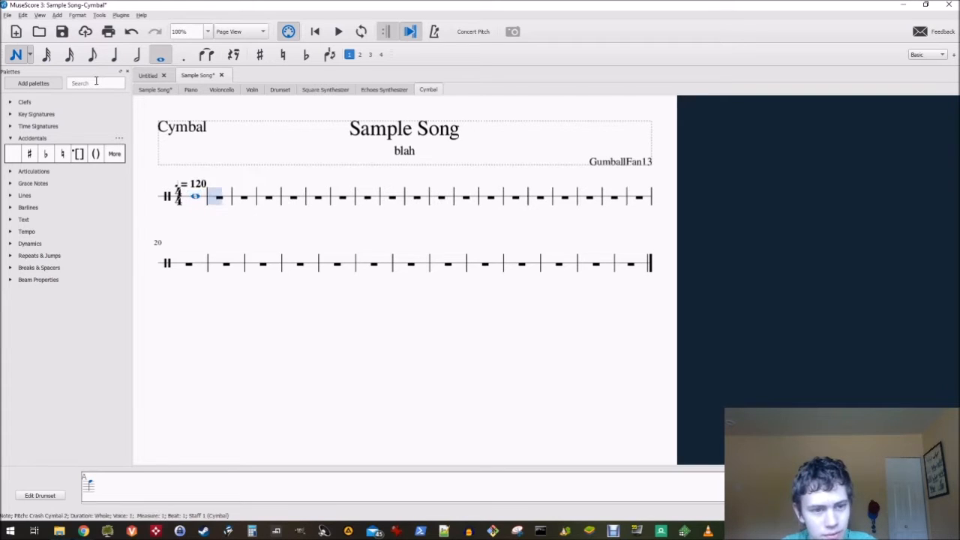
Play back the Cymbal's whole note from the first measure, and stop playback
key(Left)
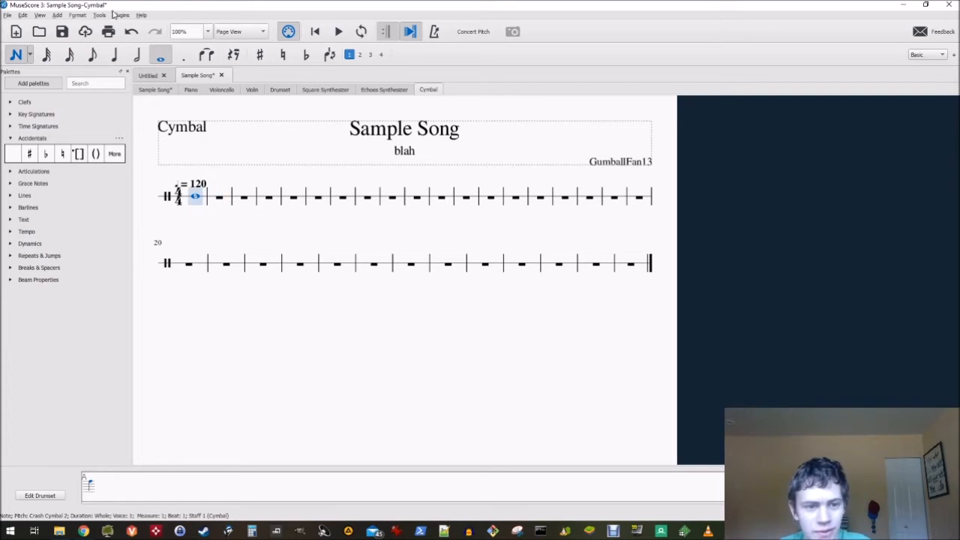
click(339, 30)
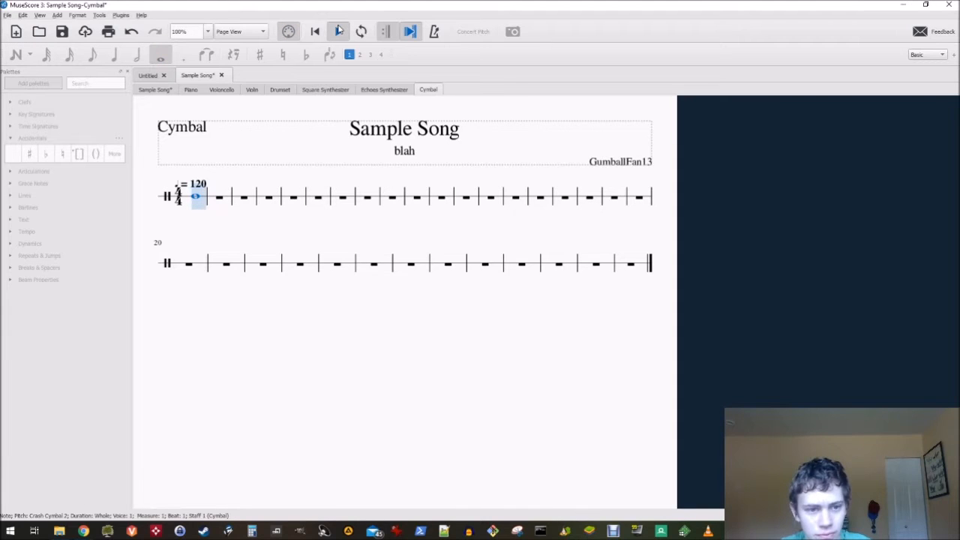
click(339, 30)
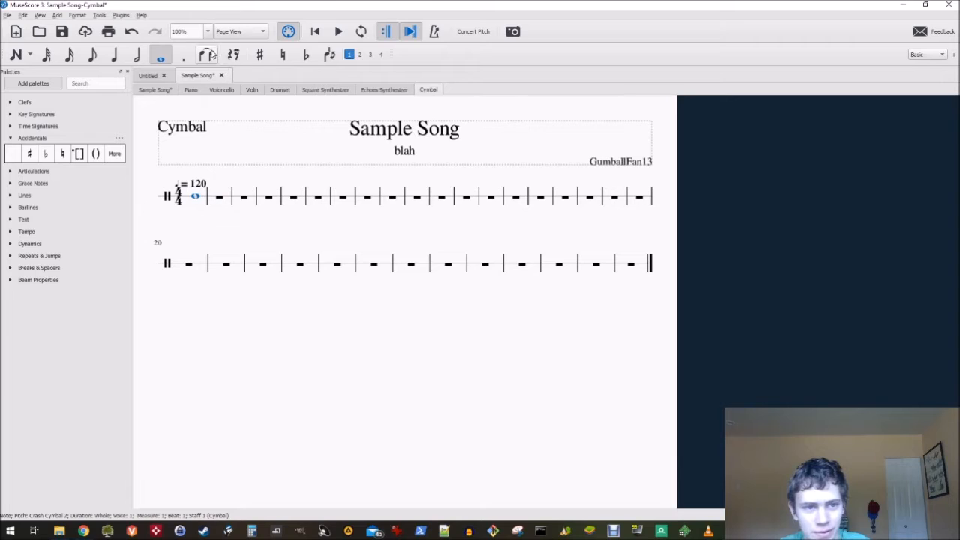
Tie the Cymbal's whole note to a second whole note in measure 2, and play back the tied notes
key(n)
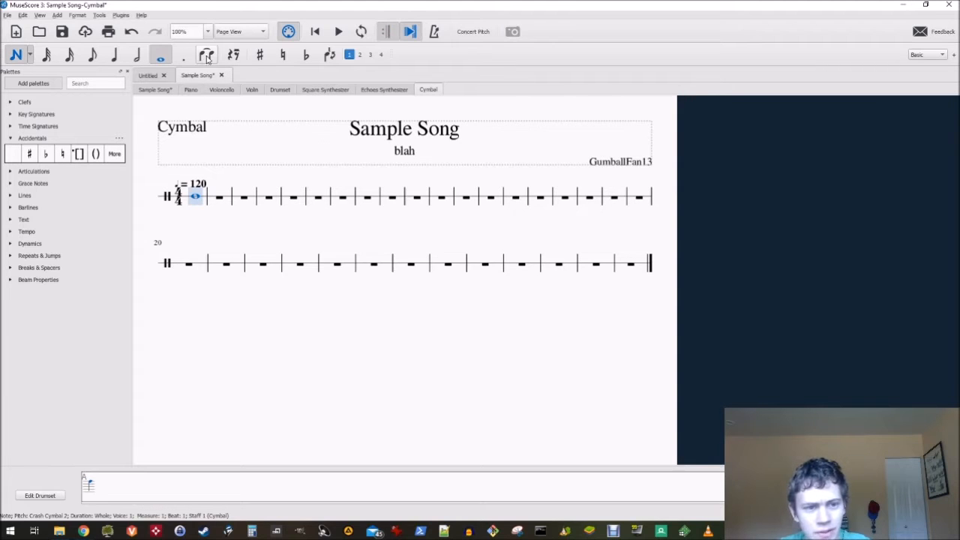
key(plus)
key(Left)
key(Left)
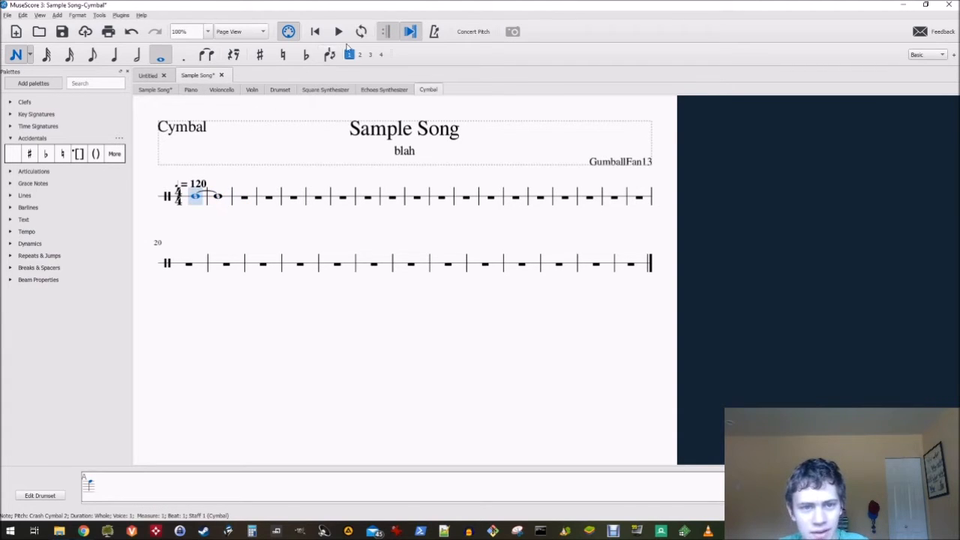
click(338, 31)
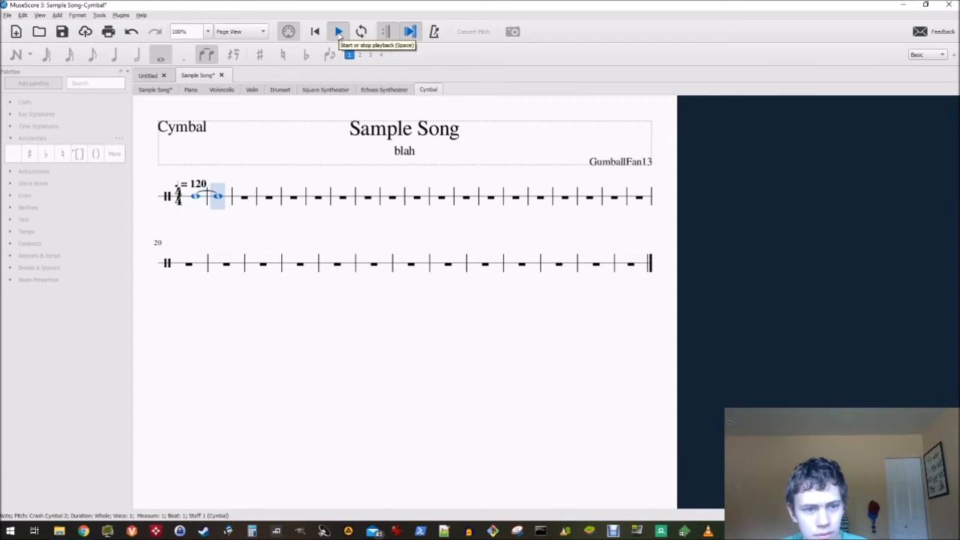
click(338, 32)
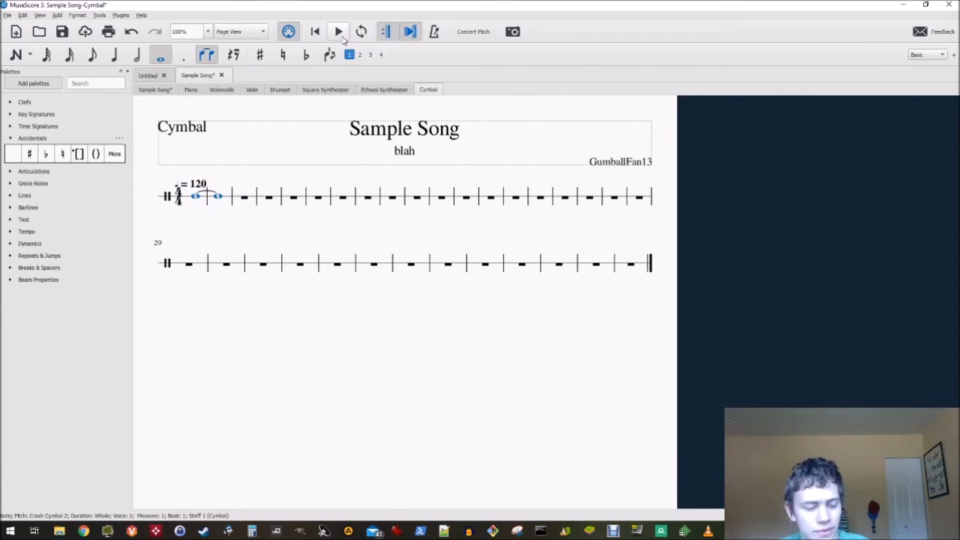
Save the score as the MuseScore 3 file Sample_Song.mscz in the Scores folder
key(ctrl+s)
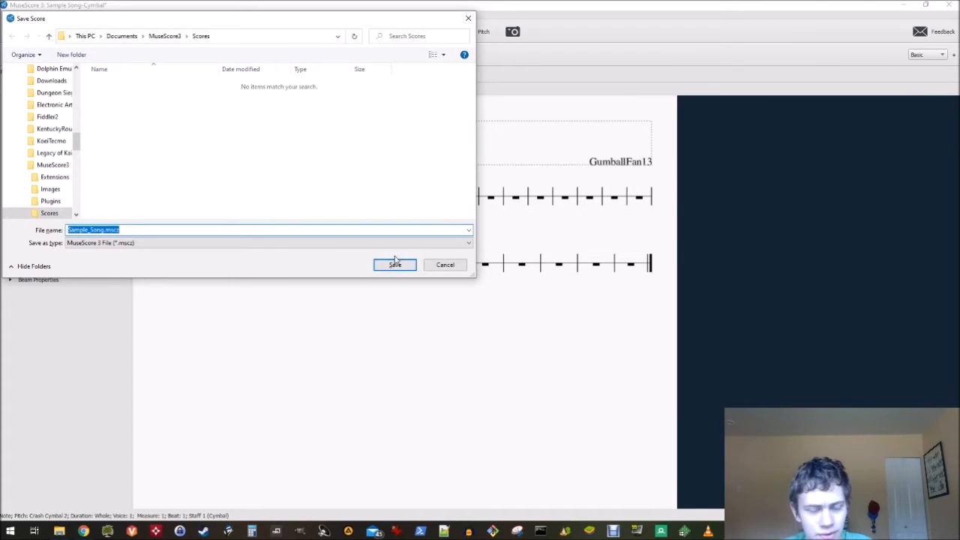
click(442, 266)
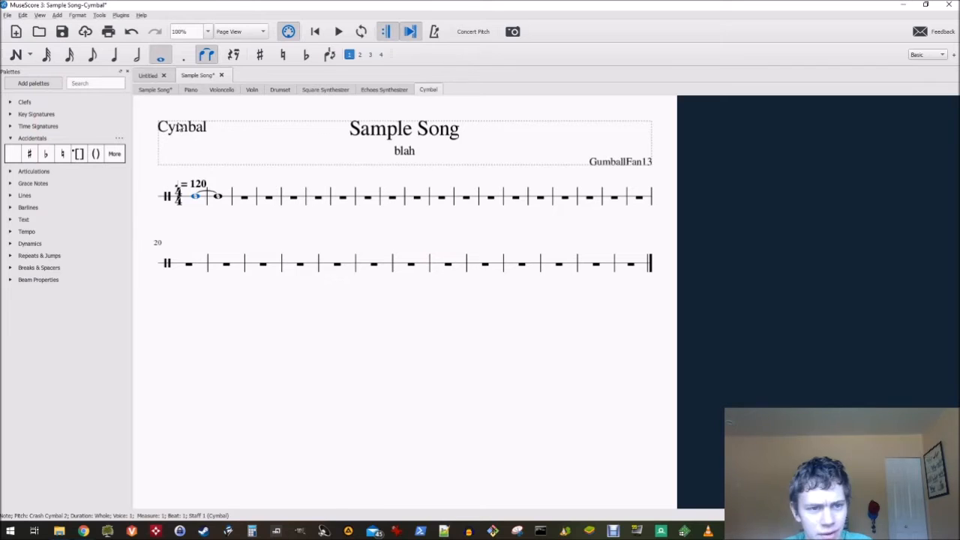
key(ctrl+s)
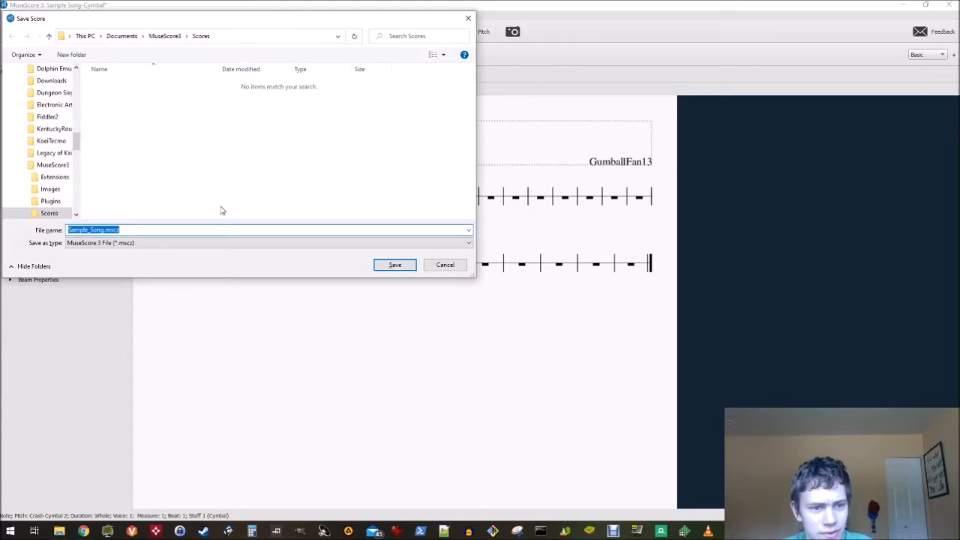
click(393, 265)
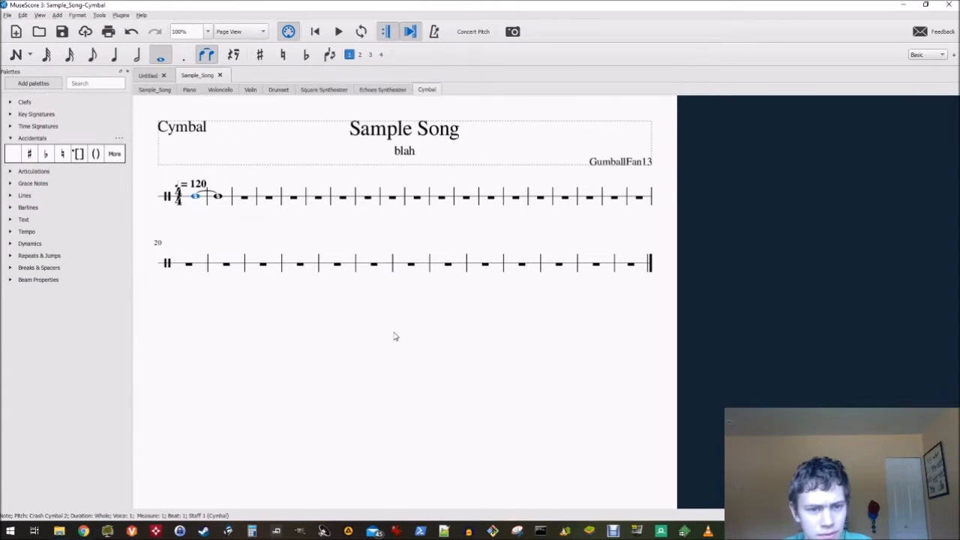
Open the Echoes Synthesizer part, expand its multimeasure rest into separate measures, and select the first treble measure
click(277, 93)
click(258, 93)
click(225, 90)
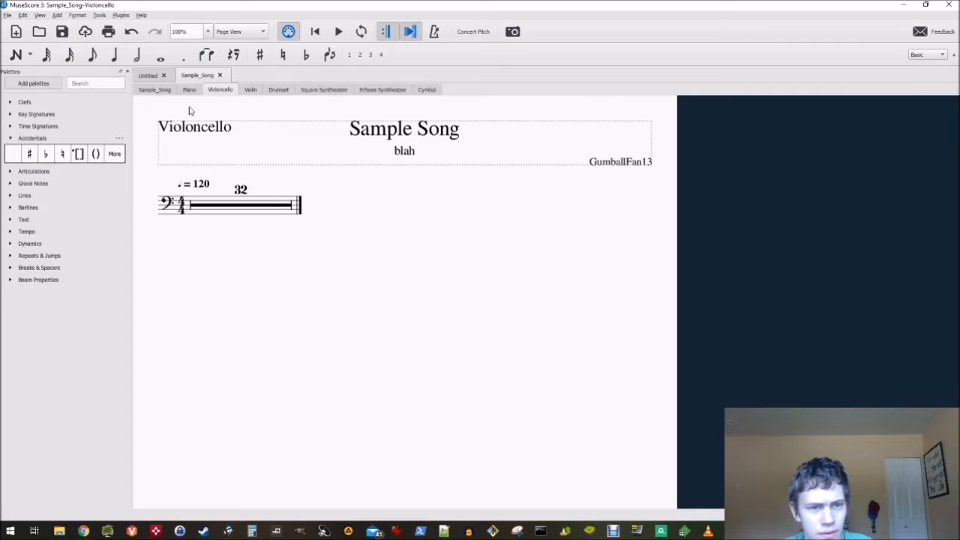
click(191, 91)
click(329, 93)
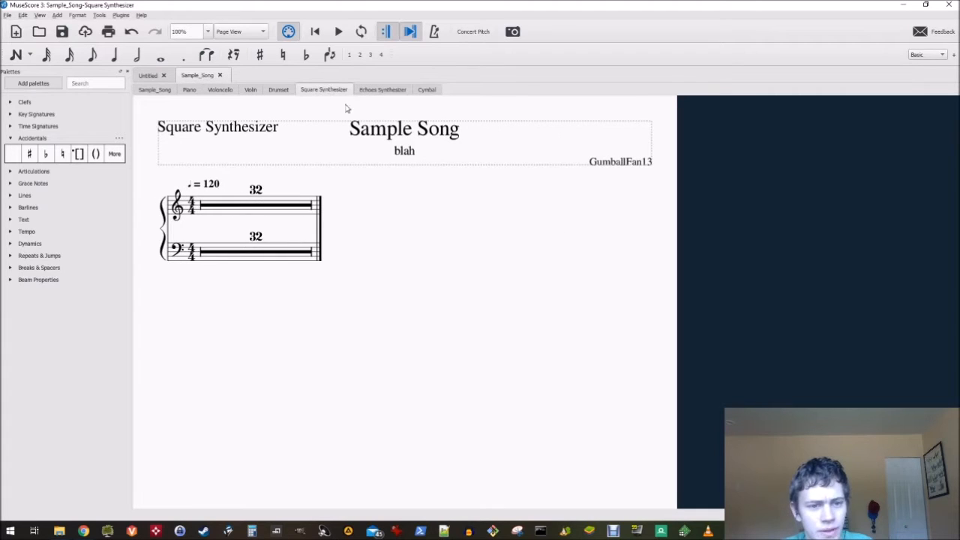
click(365, 93)
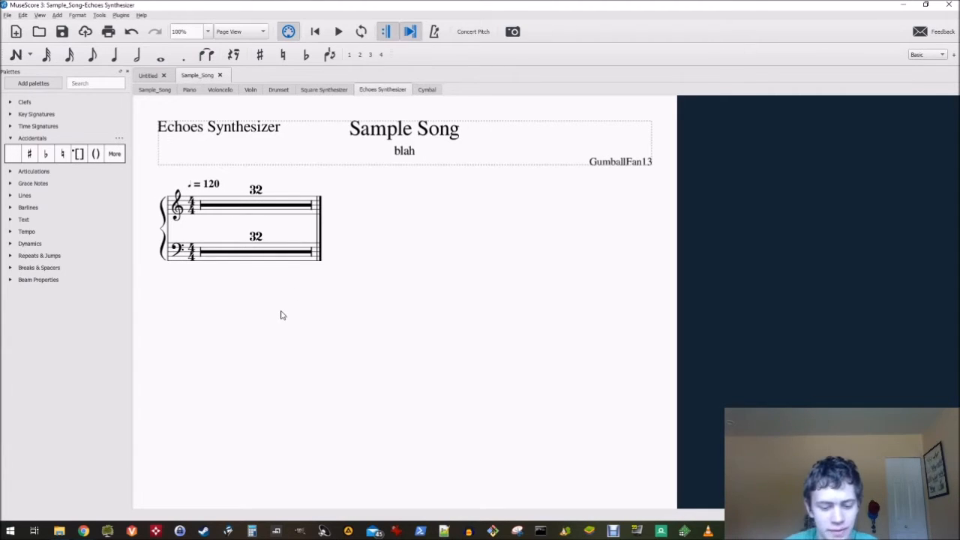
key(m)
click(214, 216)
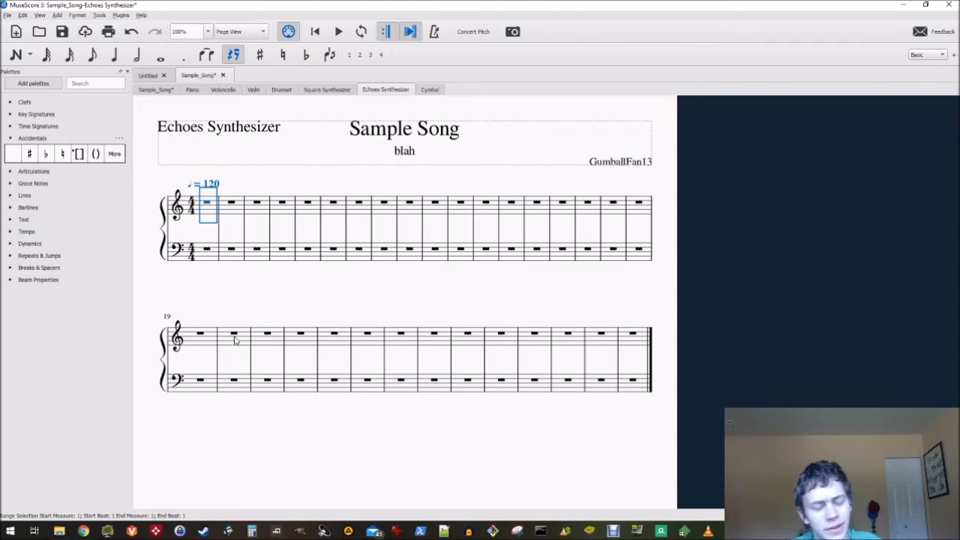
Enter a whole-note C major chord of C5, E5 and G5 in the Echoes Synthesizer's first treble measure
key(n)
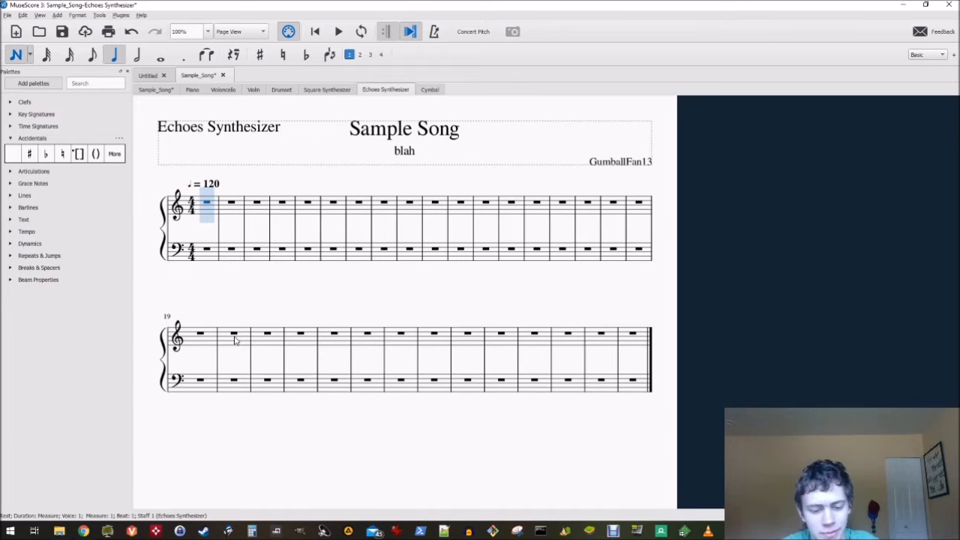
key(7)
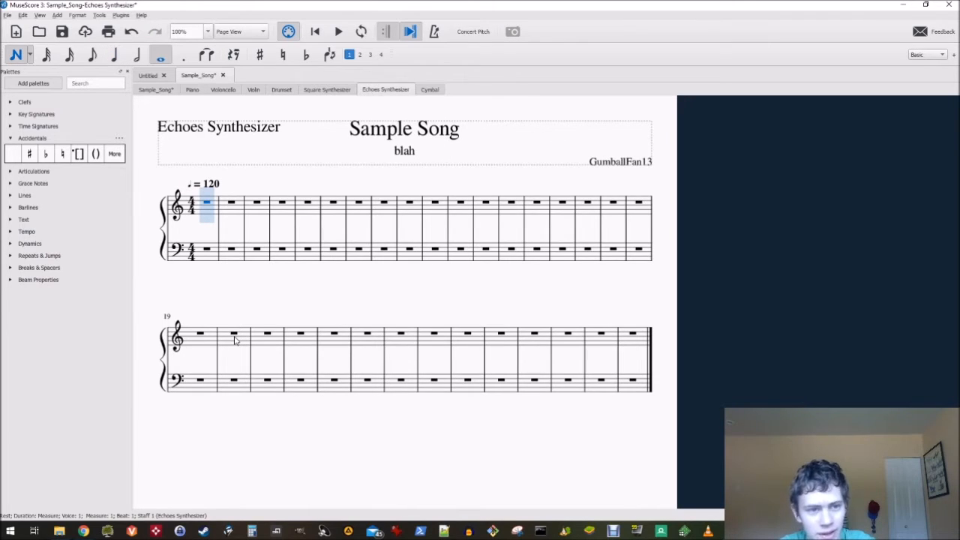
key(c)
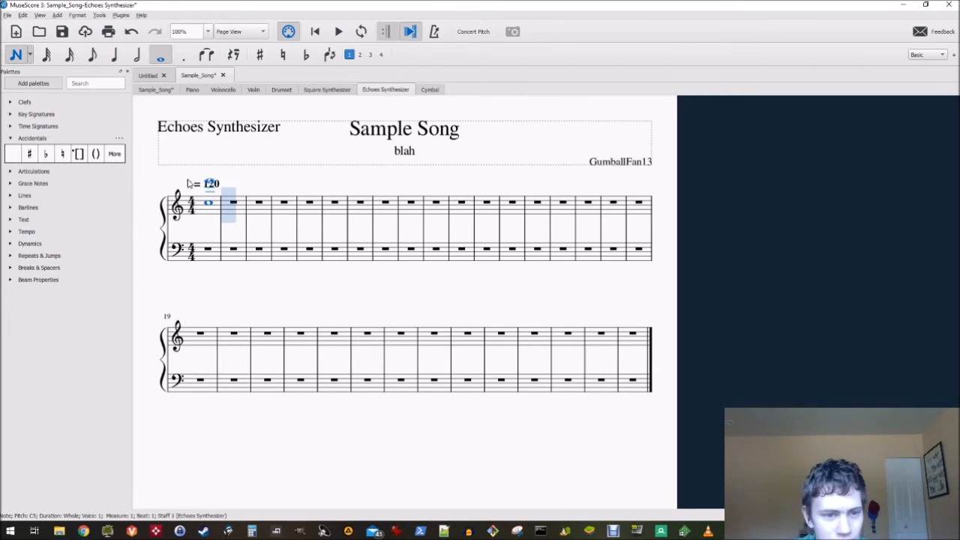
key(Up)
key(Up)
key(Up)
key(Up)
key(Up)
key(Up)
key(Up)
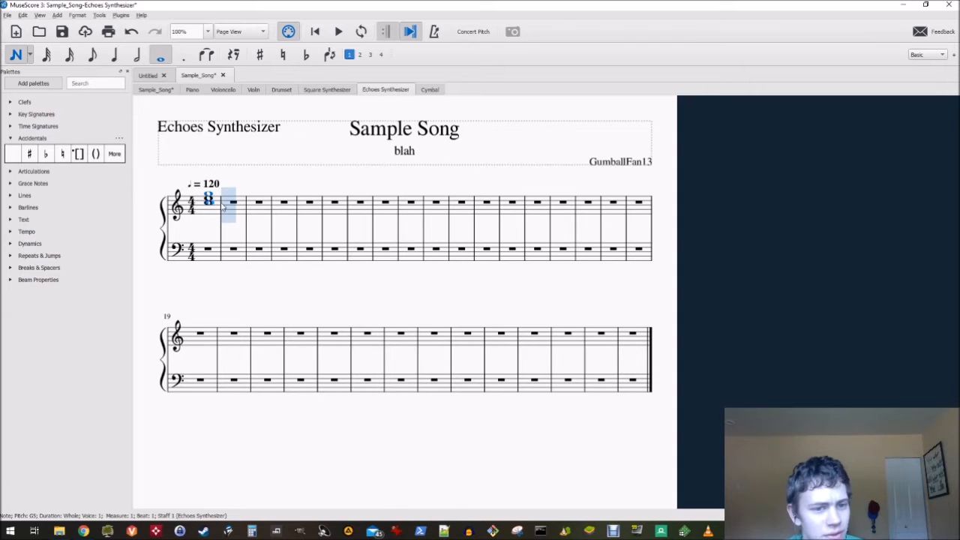
Enter a whole-note chord of D5, F5 and A5 in treble measure 2, and leave note input
click(231, 202)
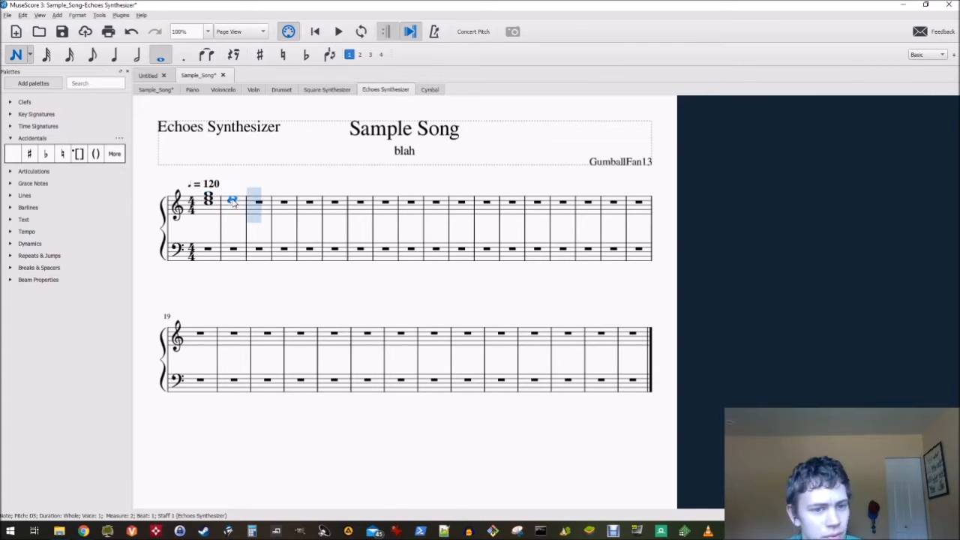
click(233, 196)
click(232, 191)
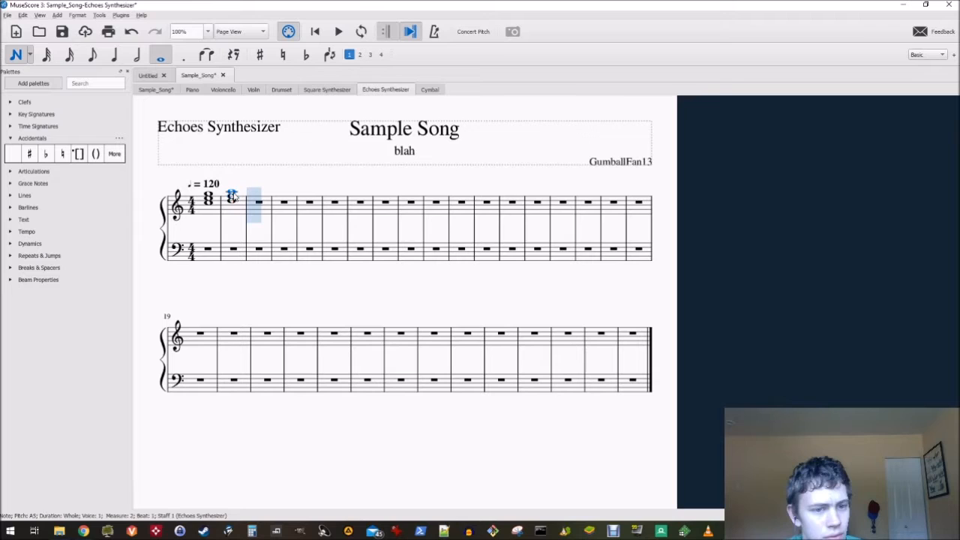
key(Left)
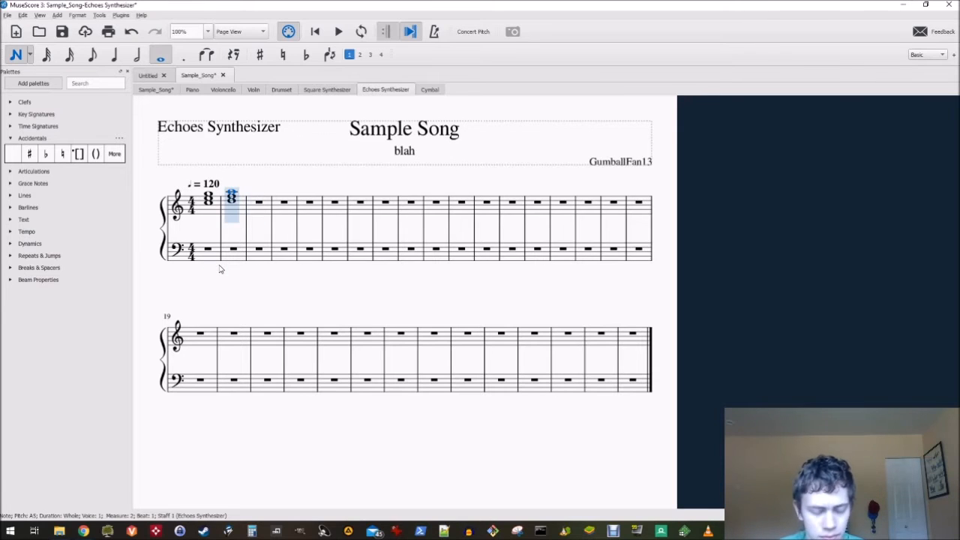
key(Escape)
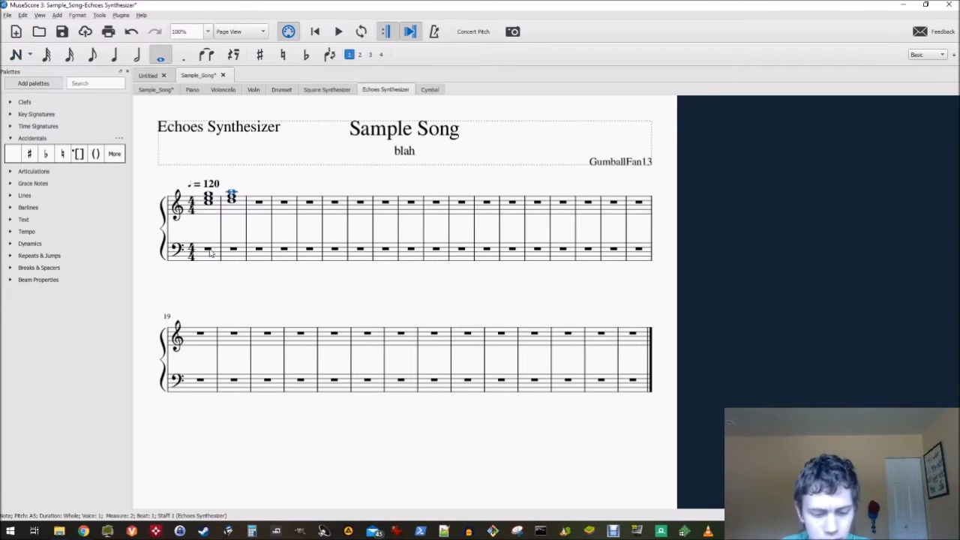
Raise the F5 in the measure 2 chord to F#5, and play back both chords from measure 1
click(234, 199)
key(Up)
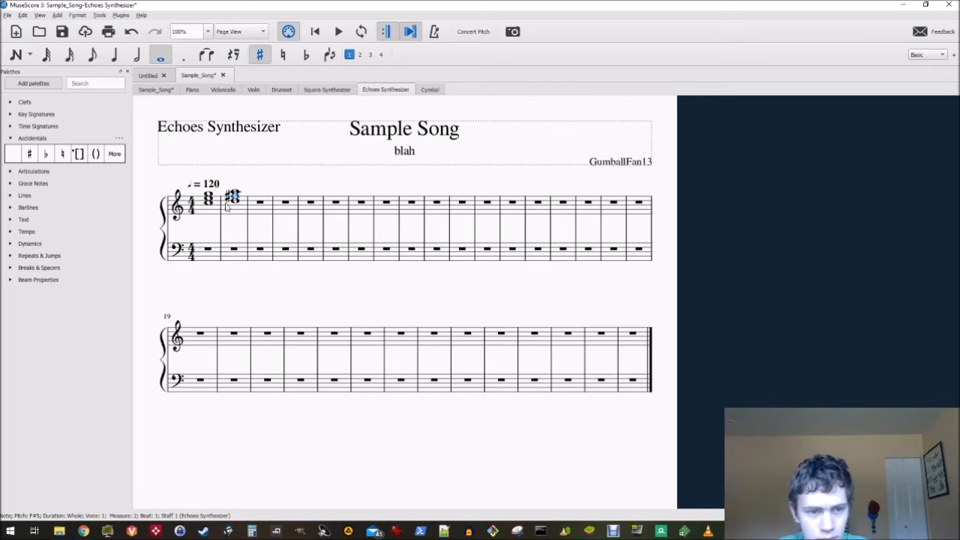
key(Left)
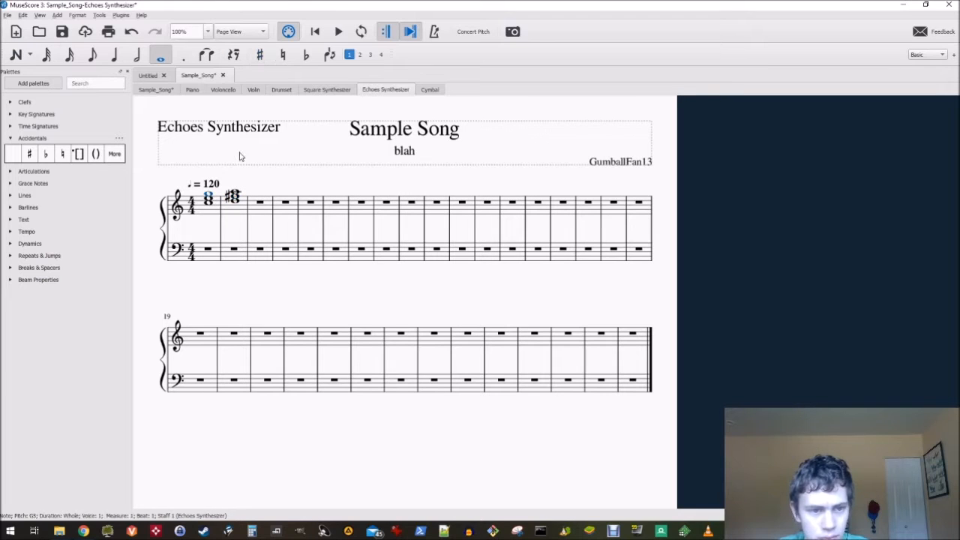
click(342, 33)
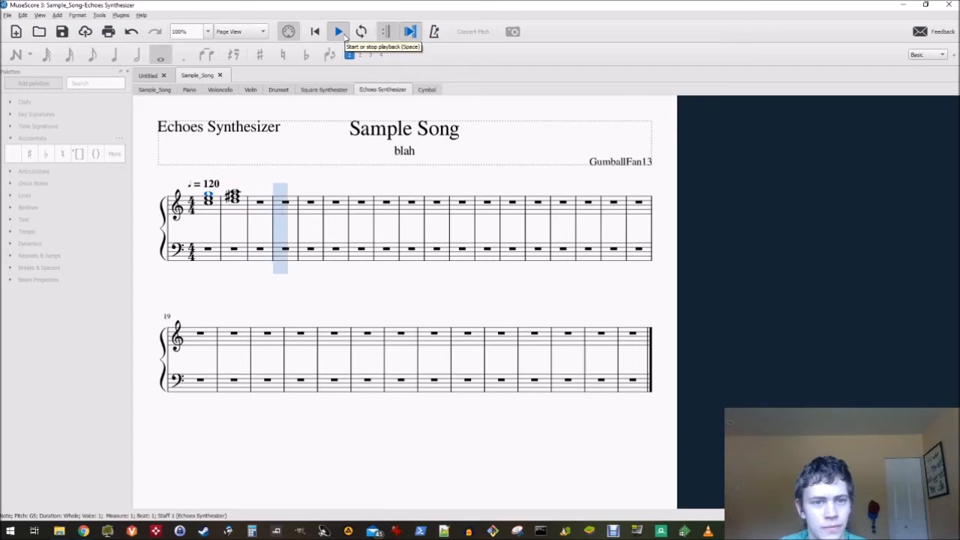
click(341, 33)
Open the Square Synthesizer part, expand its multimeasure rest into separate measures, and select the first treble measure
click(316, 90)
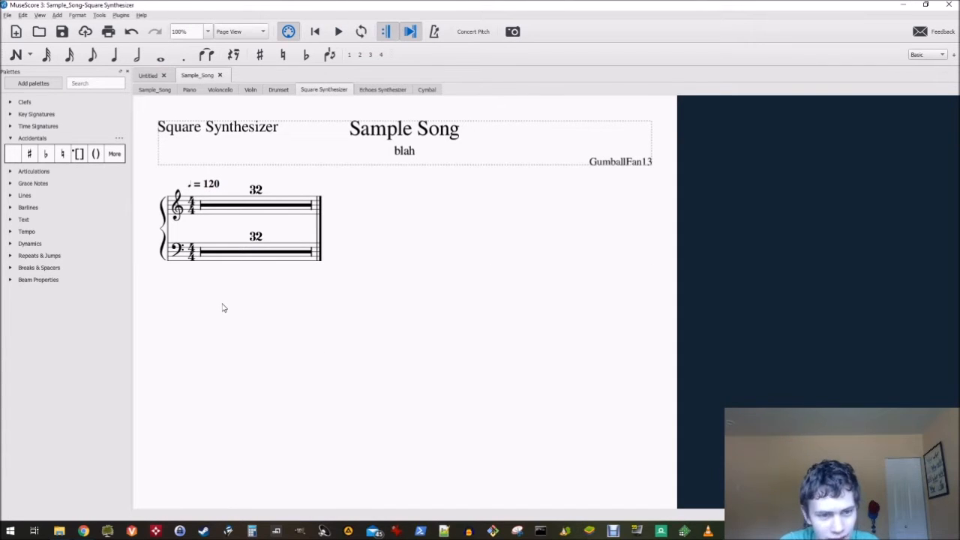
key(m)
key(m)
key(m)
key(m)
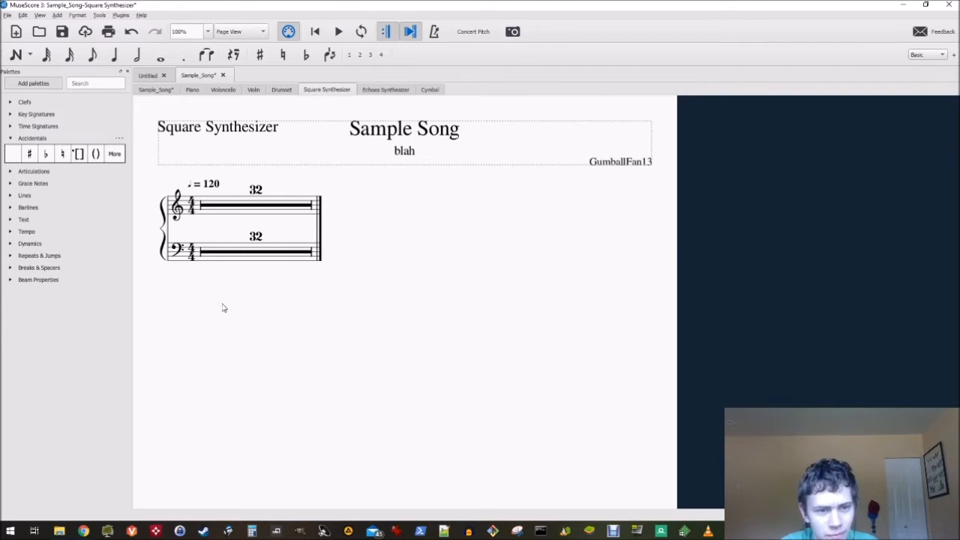
key(m)
key(m)
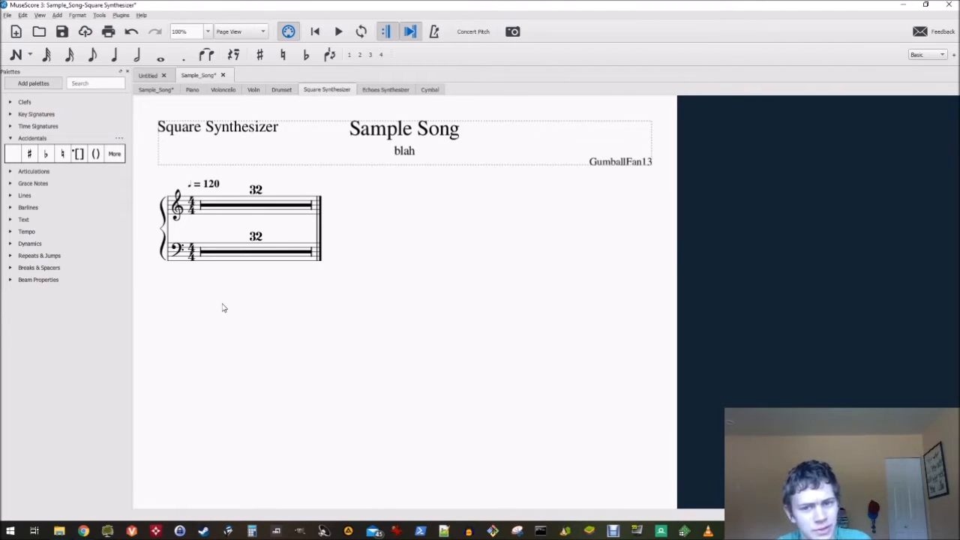
key(m)
click(215, 209)
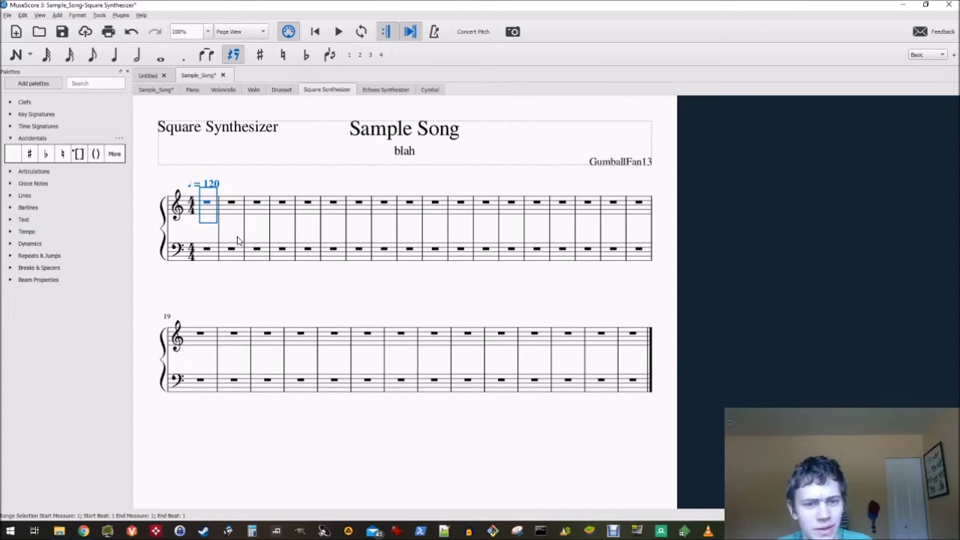
Enter an ascending quarter-note C major scale from C5 to C6 in treble measures 1 and 2, and play it back
key(n)
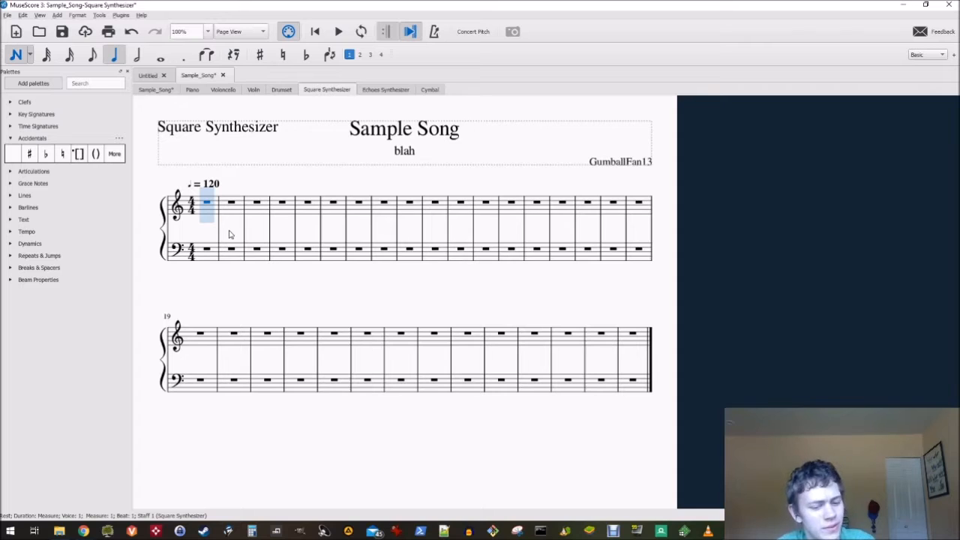
key(c)
key(d)
key(e)
key(f)
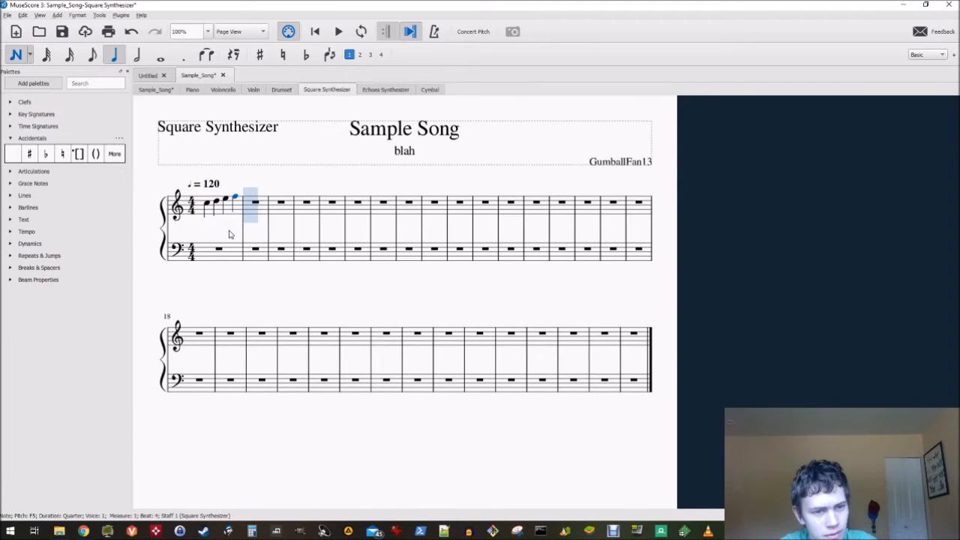
key(g)
key(a)
key(b)
key(c)
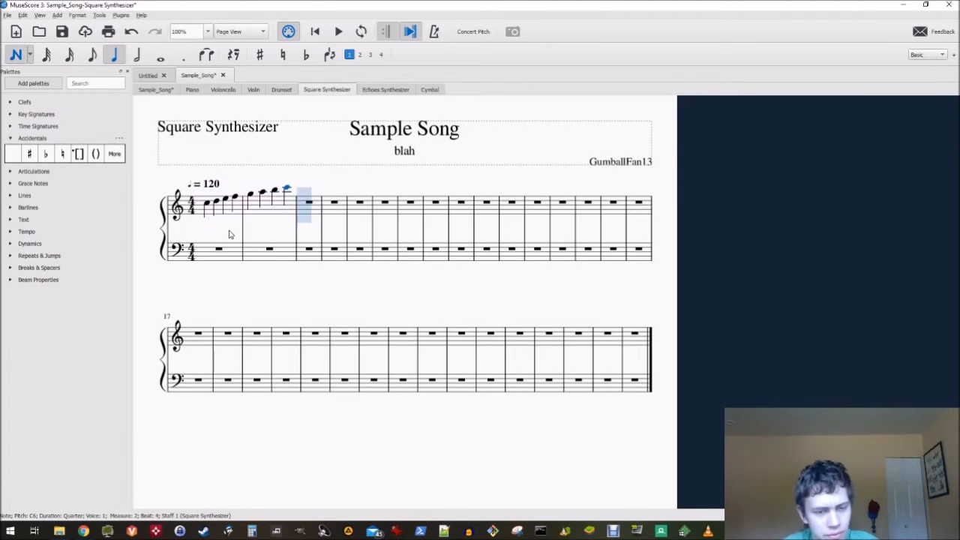
click(338, 32)
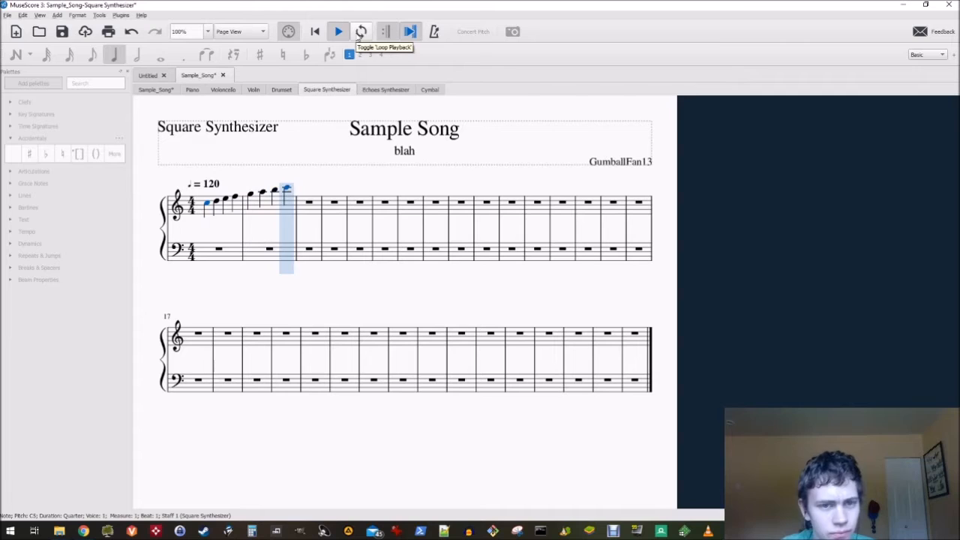
click(345, 32)
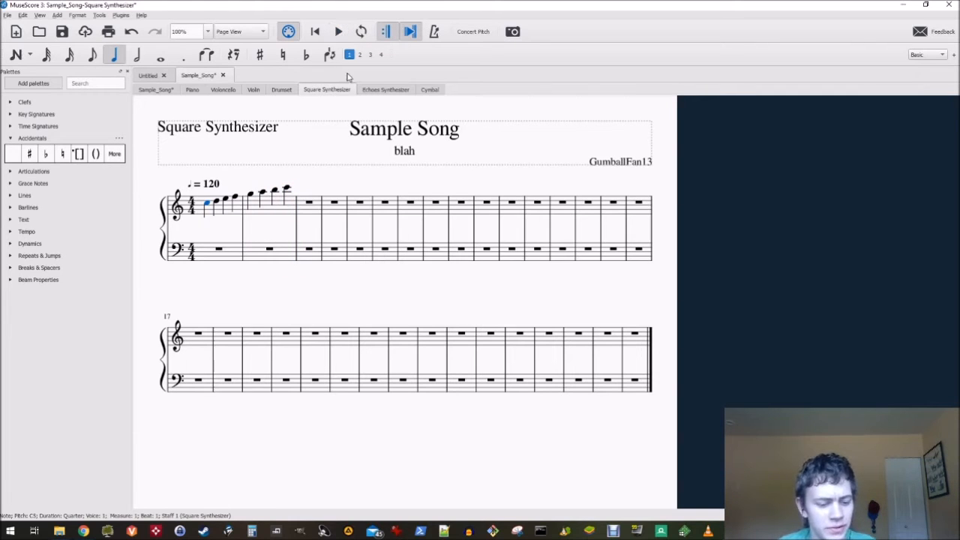
Look over the full score and the Piano part, and open the Drumset part with its multimeasure rest expanded, selecting measure 1
click(163, 92)
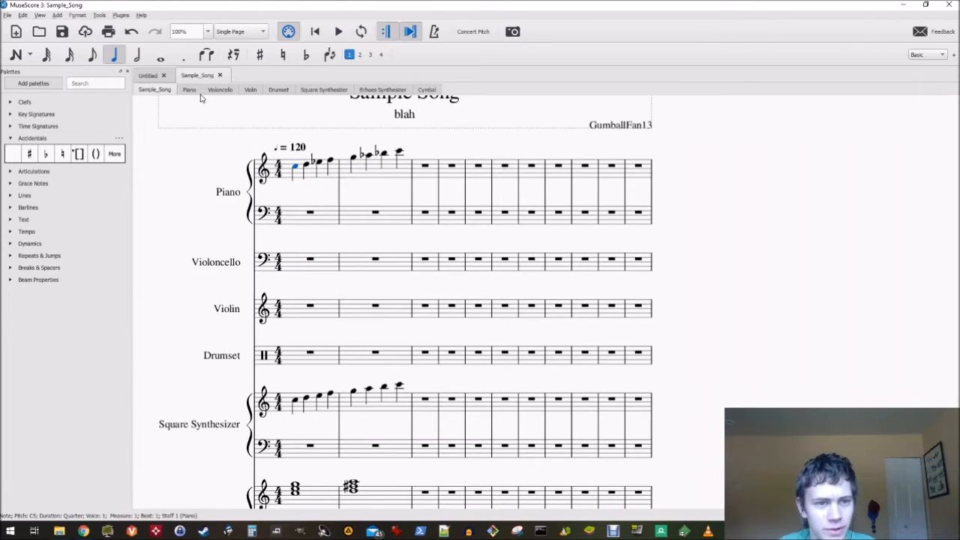
click(198, 93)
click(211, 93)
click(194, 94)
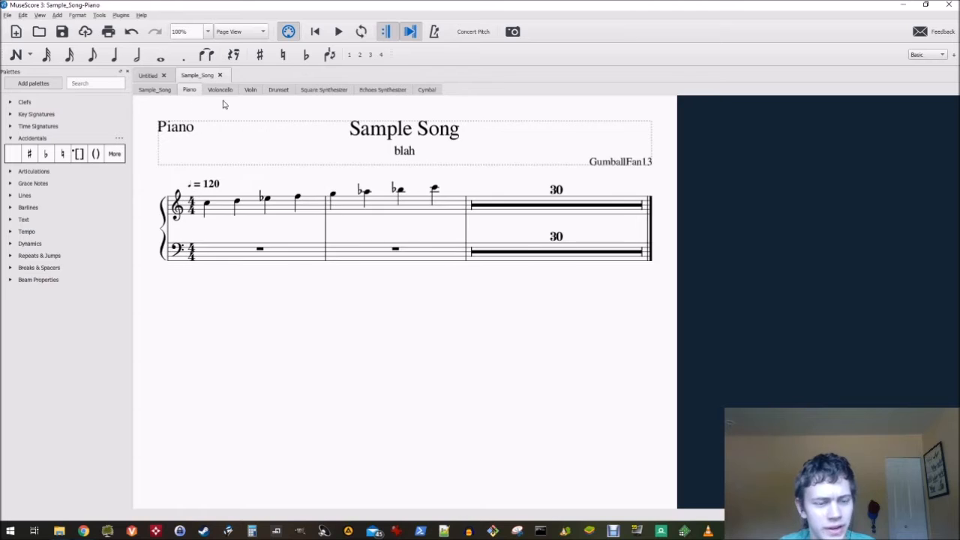
click(232, 93)
click(252, 92)
click(279, 93)
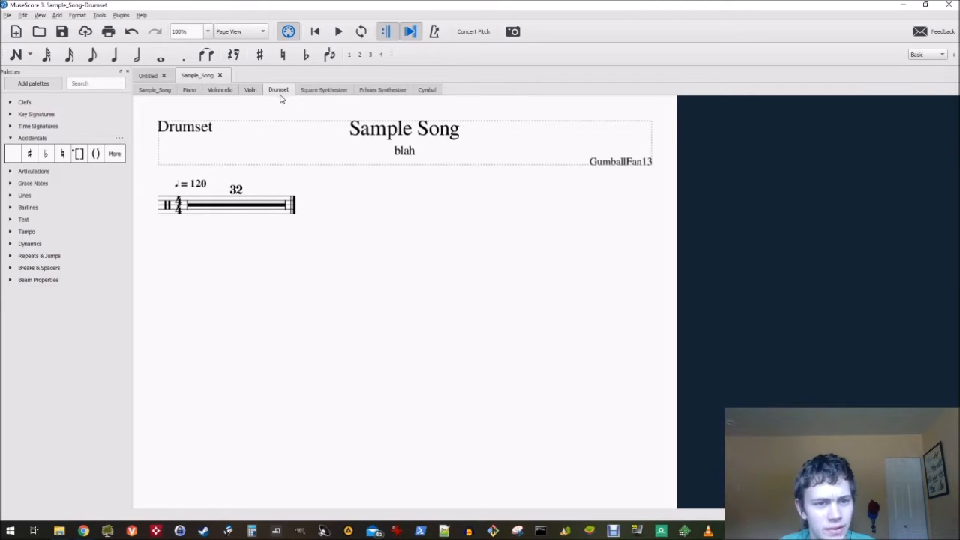
key(m)
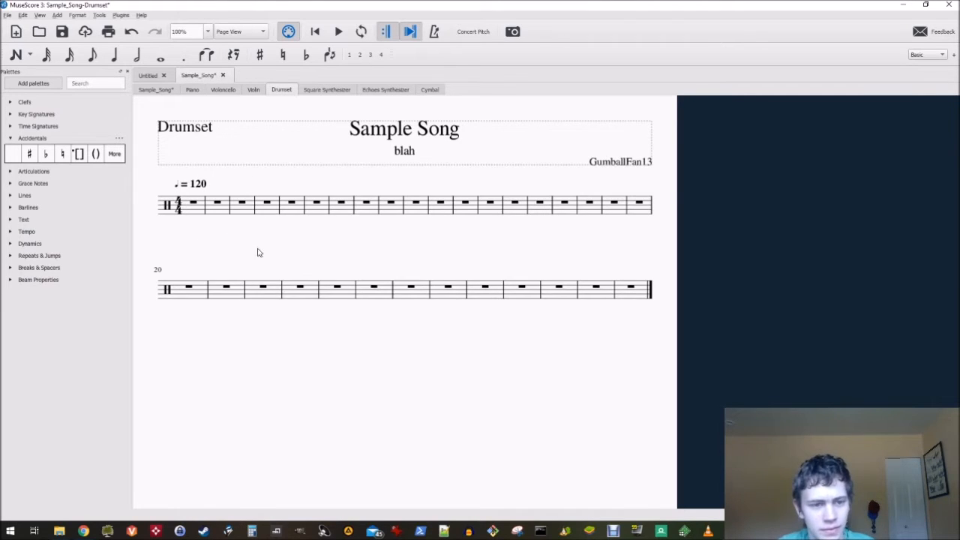
click(193, 208)
Enter four Bass Drum 1 quarter notes in the Drumset's first measure
key(n)
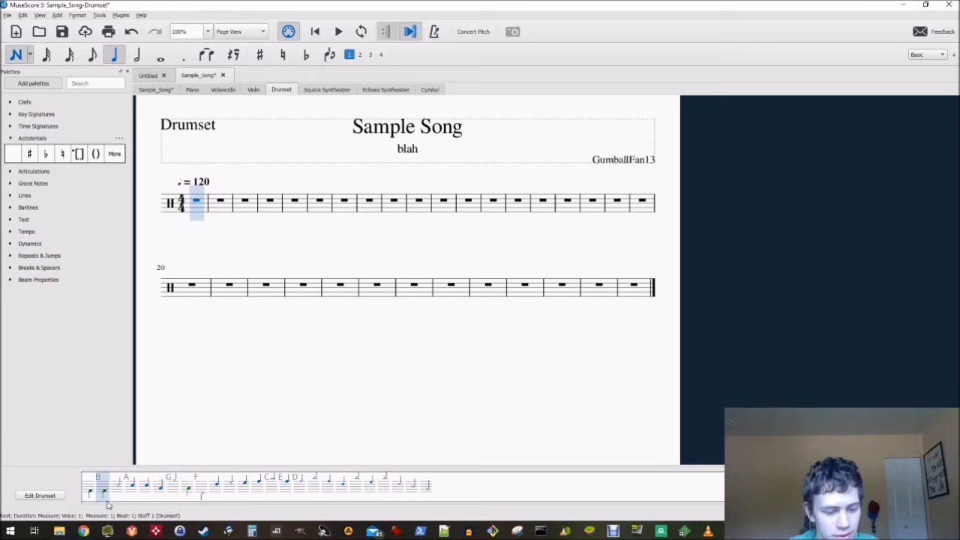
key(b)
key(b)
key(b)
key(b)
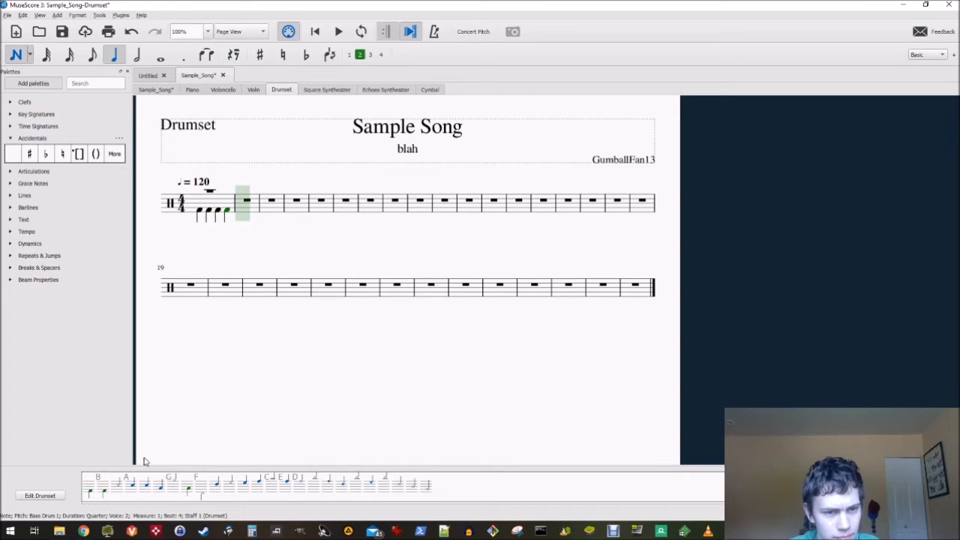
Return to beat 1 of the Drumset's first measure and enter four Acoustic Snare quarter notes in voice 1
key(Left)
key(Left)
key(Left)
key(Left)
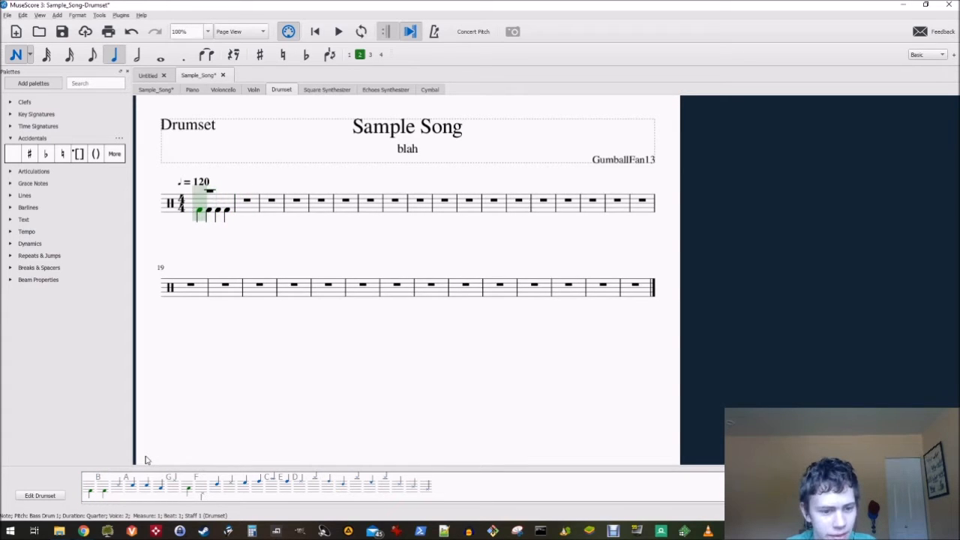
key(ctrl+alt+1)
key(a)
key(a)
key(a)
key(a)
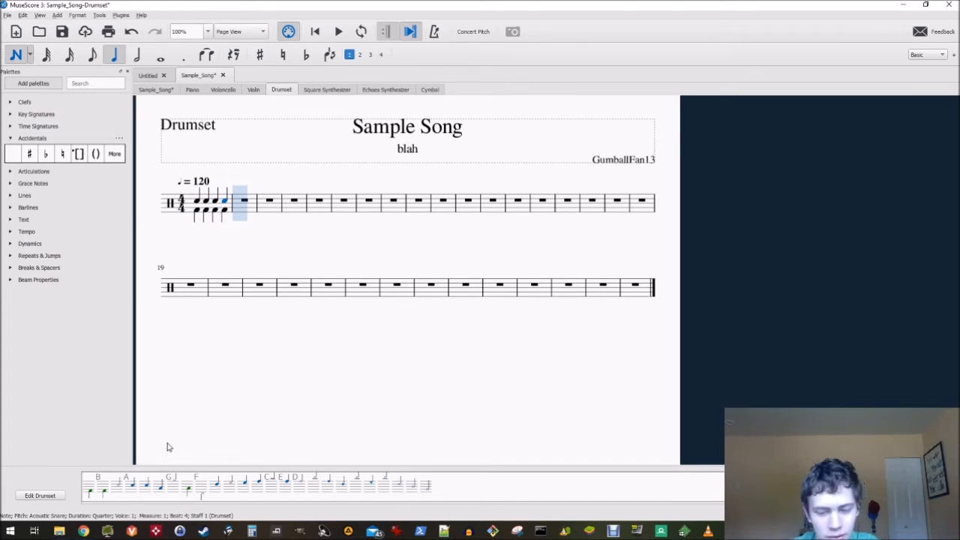
Go back to the first snare note and play back the Drumset's first measure, stopping playback after listening
key(Left)
key(Left)
key(Left)
key(Left)
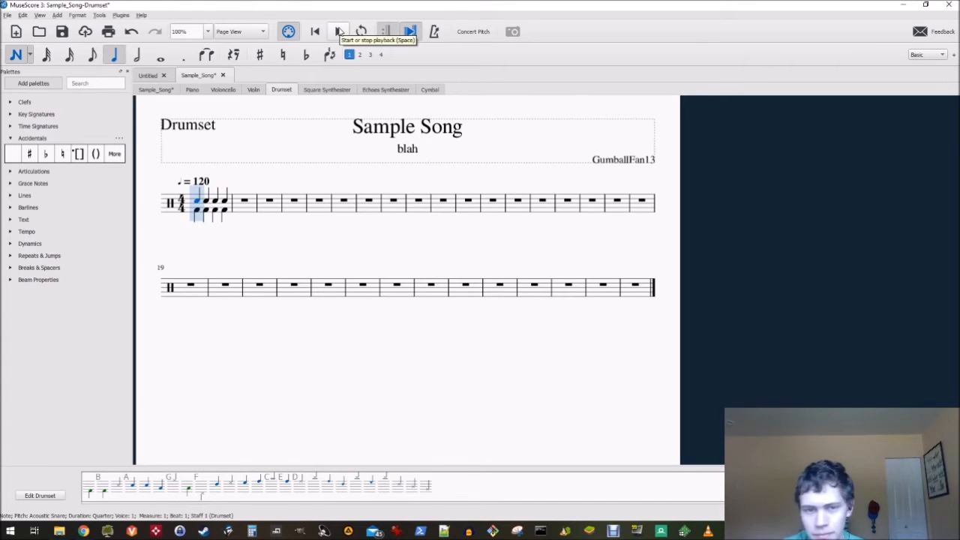
click(339, 31)
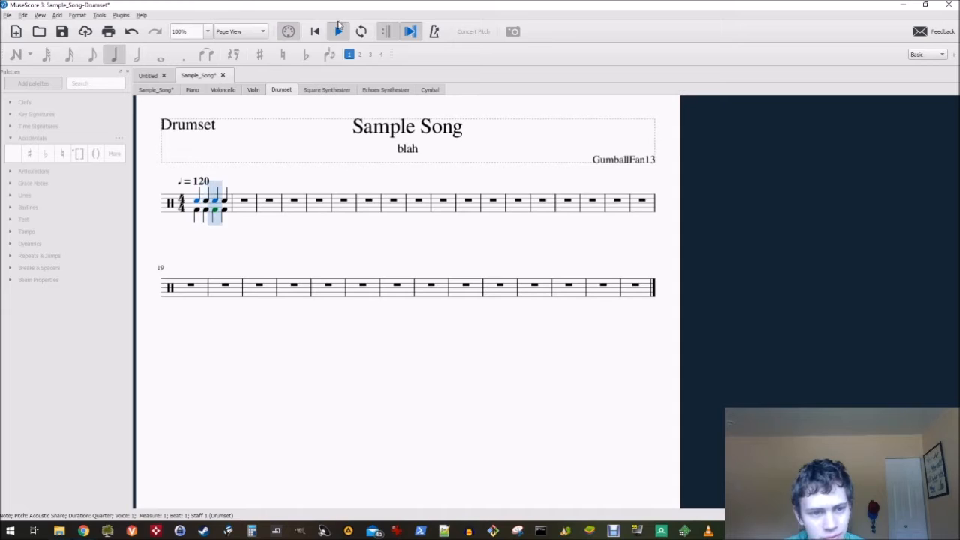
click(339, 30)
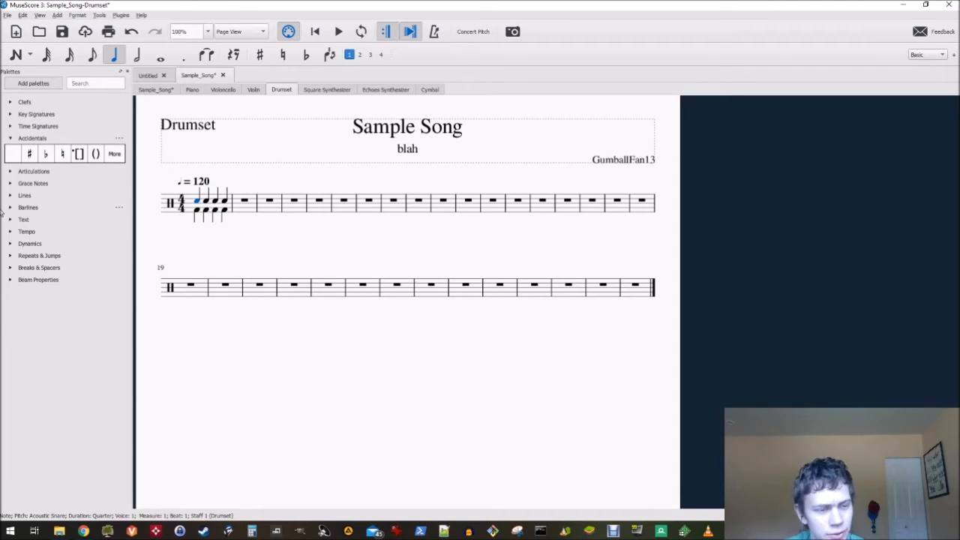
Open the Square Synthesizer part and add an ff dynamic to the first treble note of measure 1
click(251, 91)
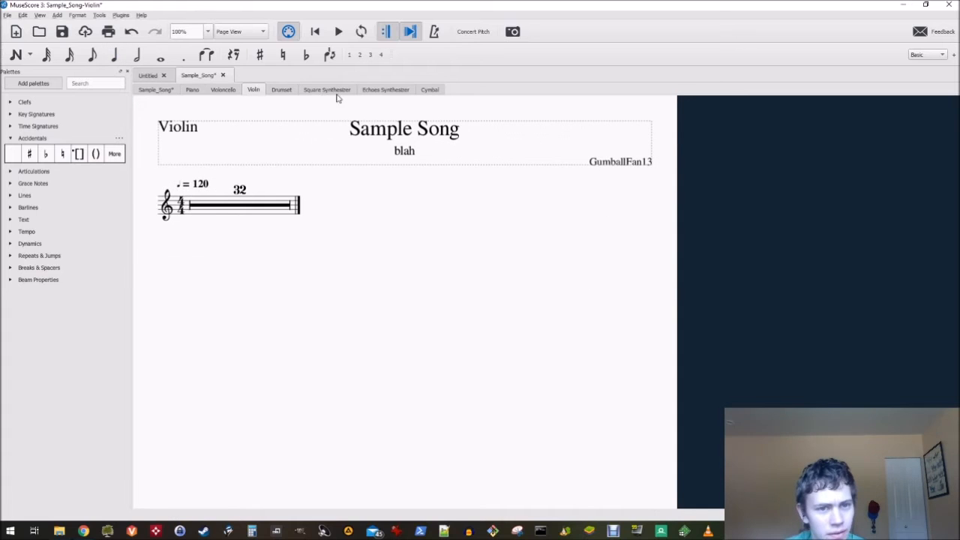
click(339, 92)
click(385, 90)
click(322, 91)
key(Escape)
click(253, 197)
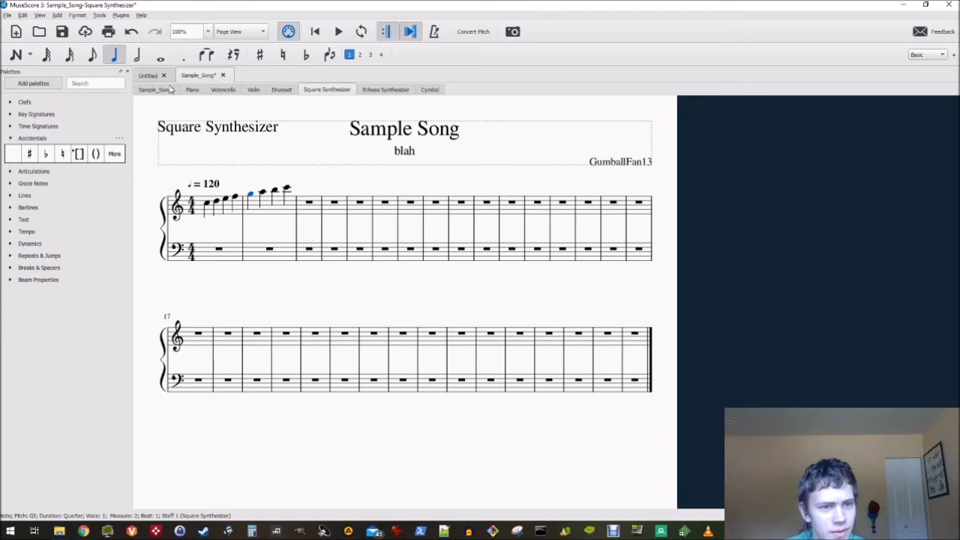
click(206, 205)
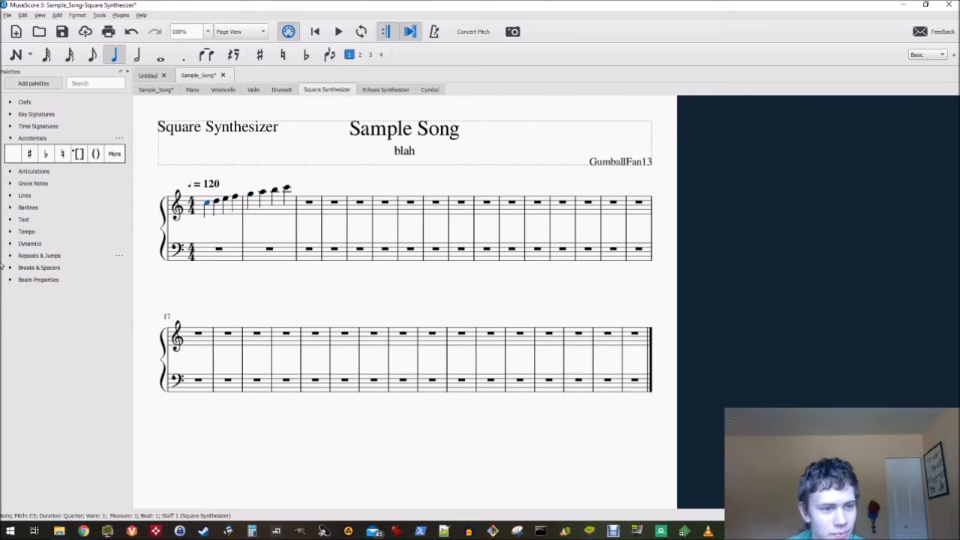
click(11, 256)
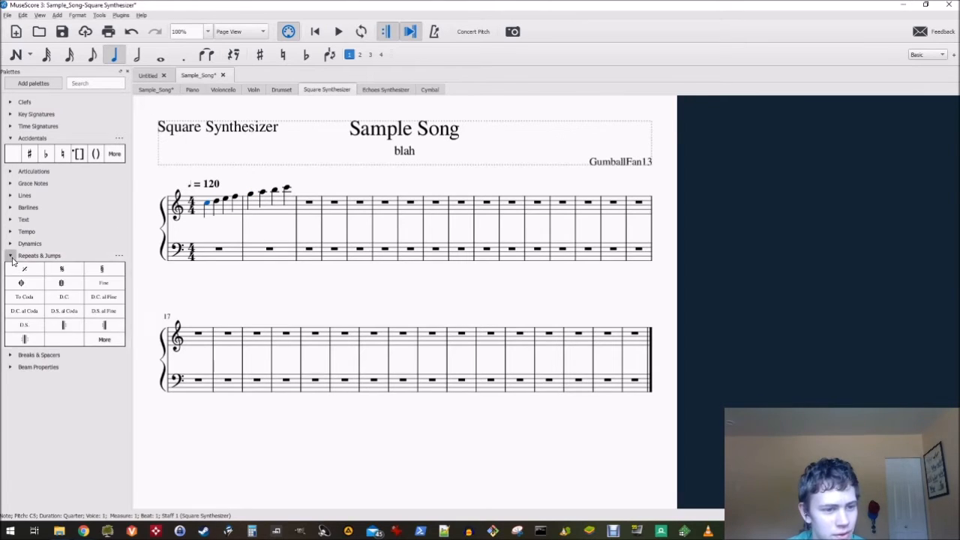
click(11, 257)
click(11, 244)
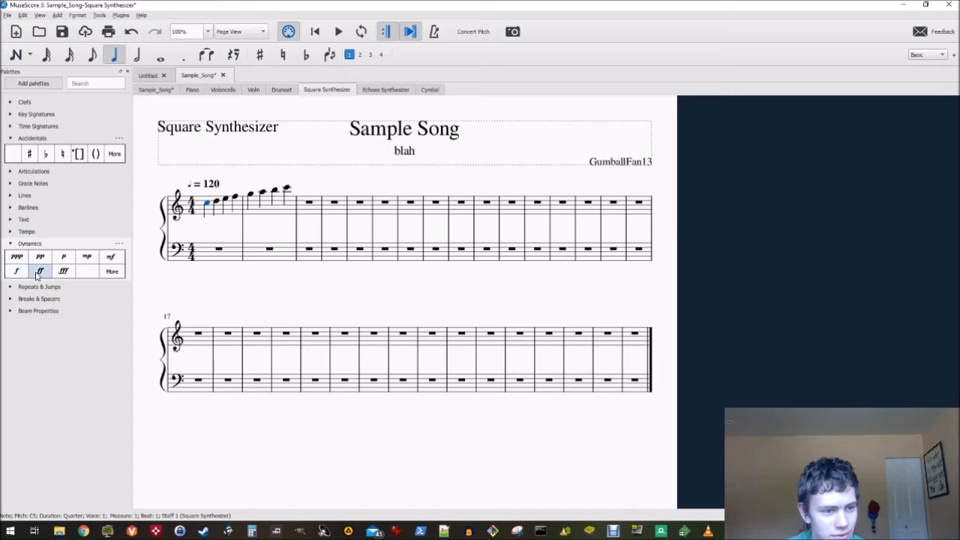
double_click(39, 271)
Add the dynamics mf, mp, p and pp to the four successive treble notes of measure 2
click(250, 197)
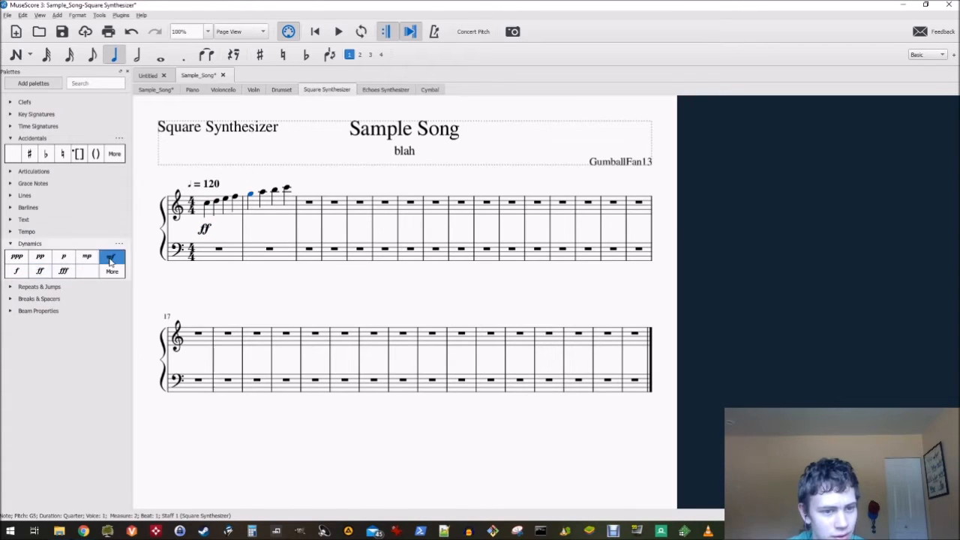
click(111, 256)
click(261, 194)
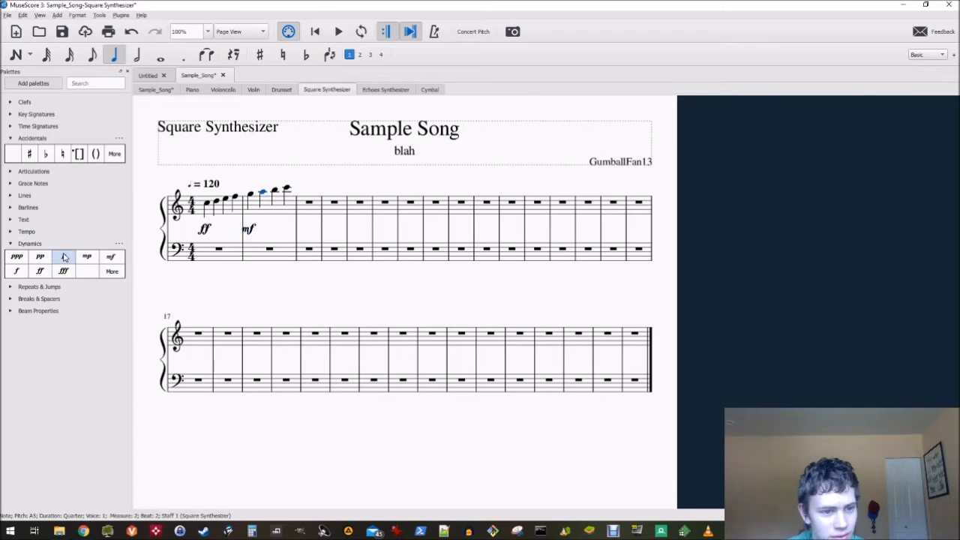
click(87, 256)
click(277, 192)
click(63, 256)
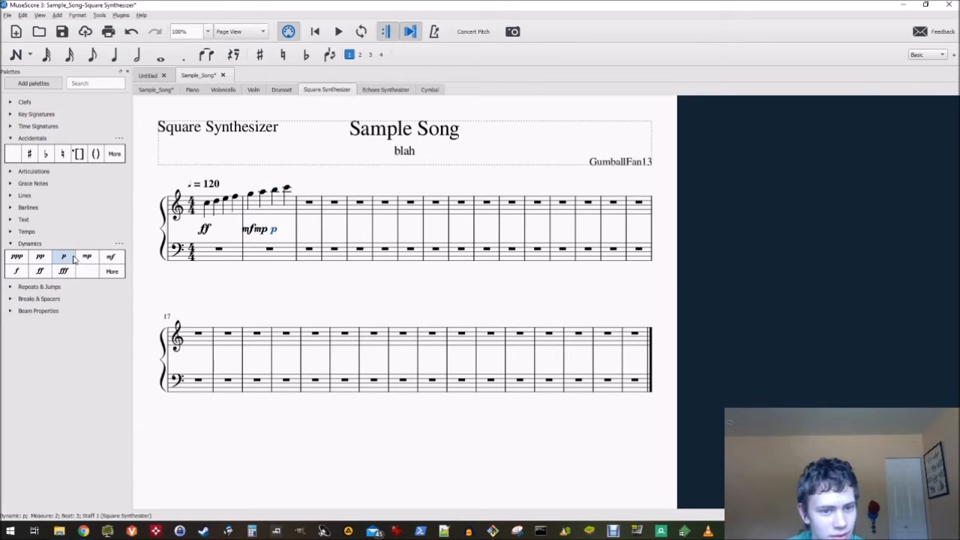
click(286, 190)
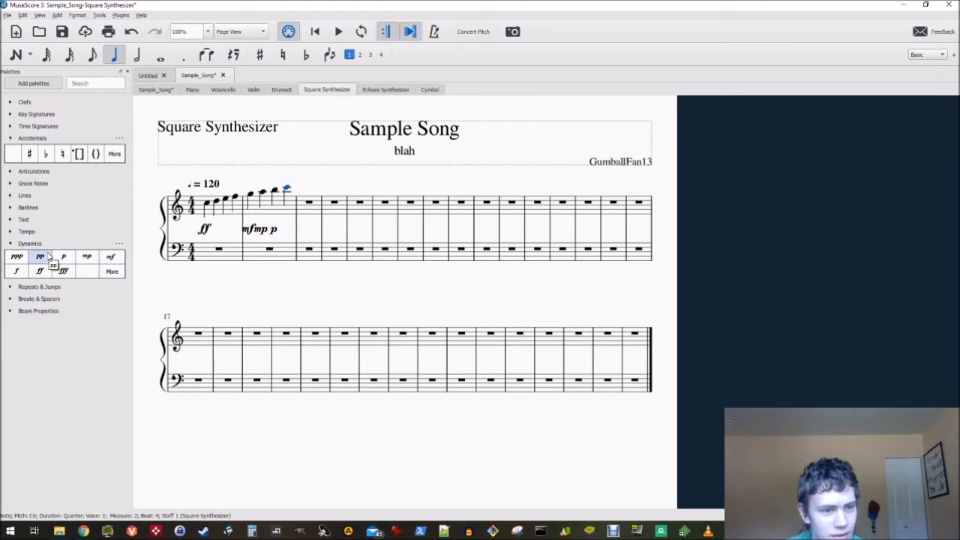
click(48, 257)
Play back the Square Synthesizer scale with its dynamics from the first note, stop playback, and save the score
click(208, 203)
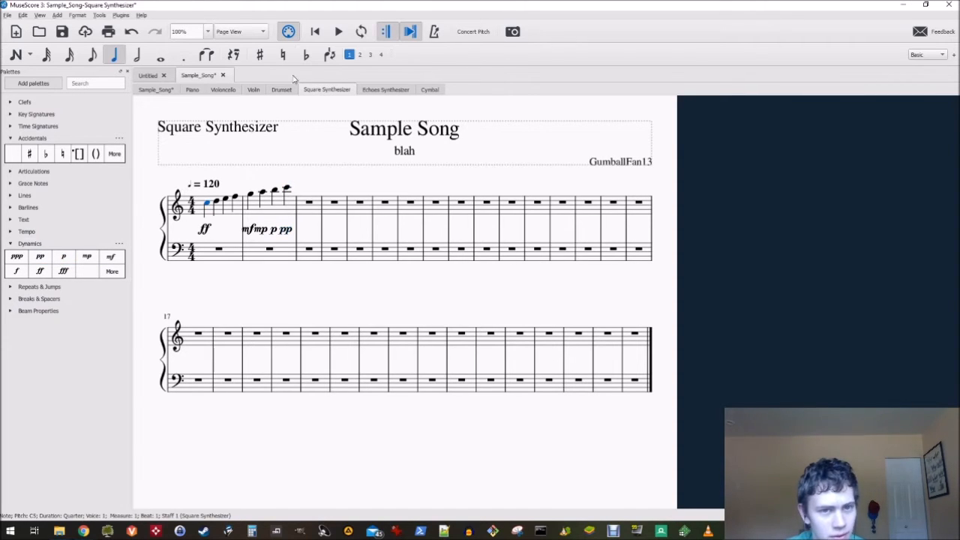
click(338, 32)
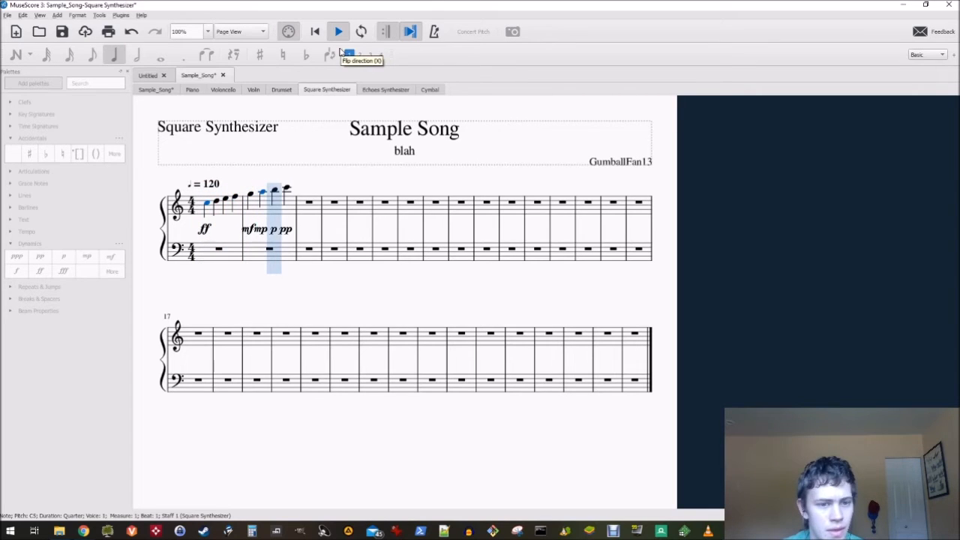
click(338, 32)
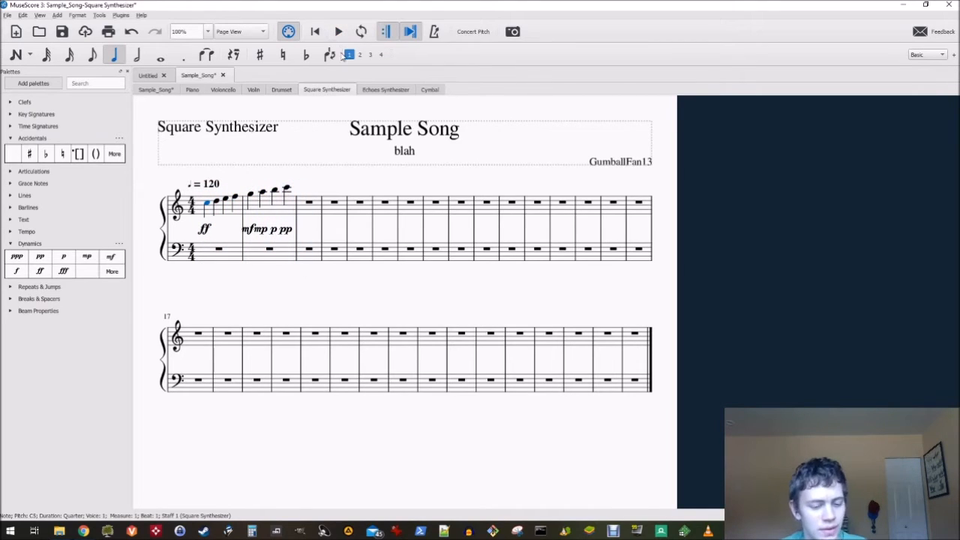
key(ctrl+s)
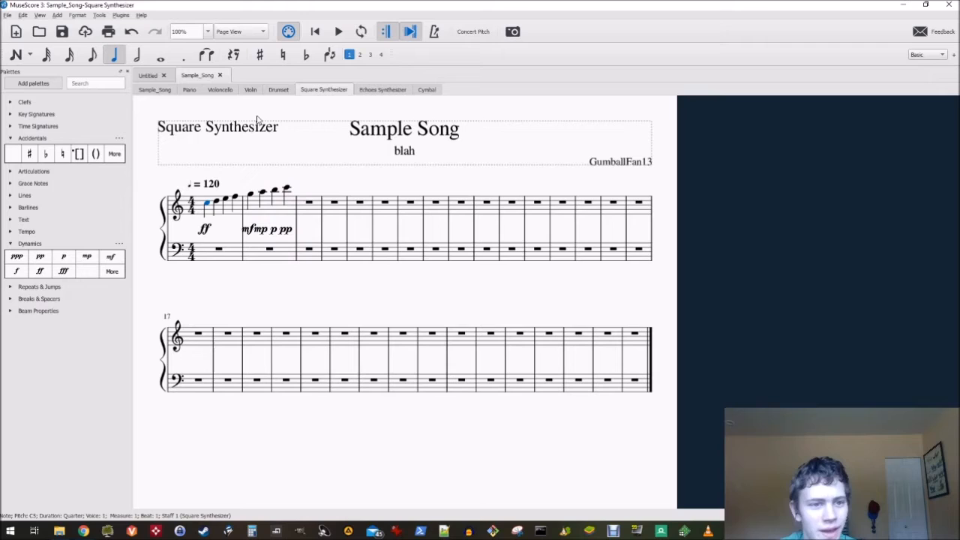
Move the mf marking in measure 2 slightly left, away from the neighbouring mp marking
click(283, 232)
click(273, 231)
click(260, 230)
click(247, 230)
drag(247, 232, 240, 237)
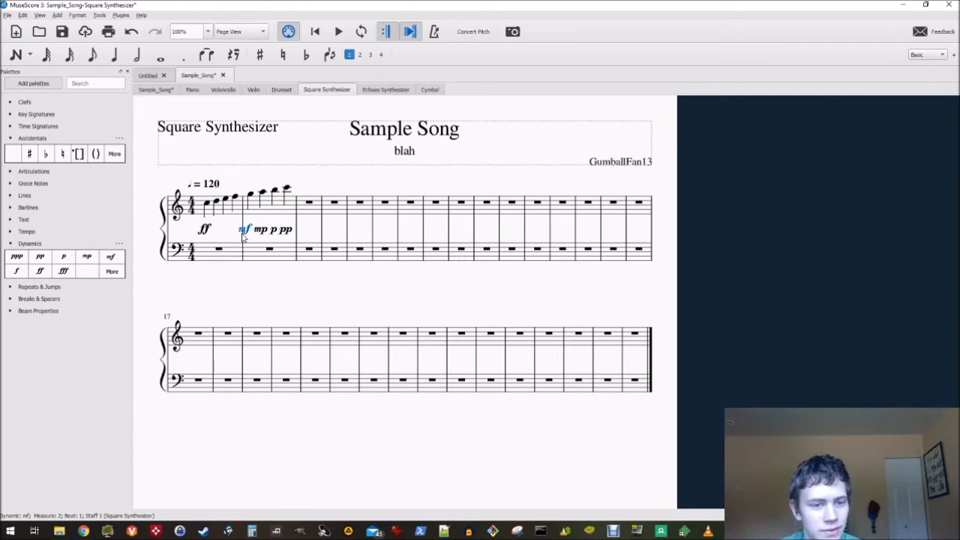
Switch to the full Sample_Song score, save it, and look over its instrument staves
click(168, 93)
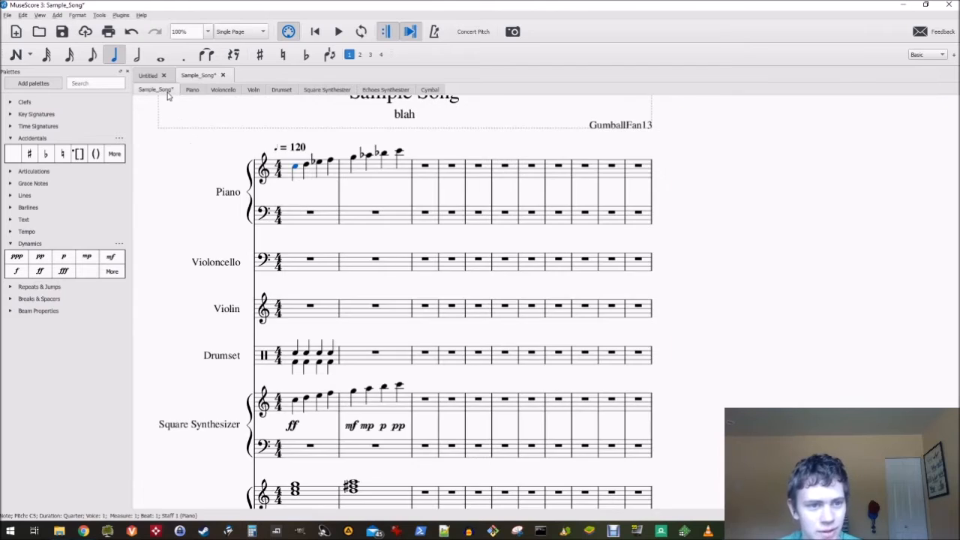
key(ctrl+s)
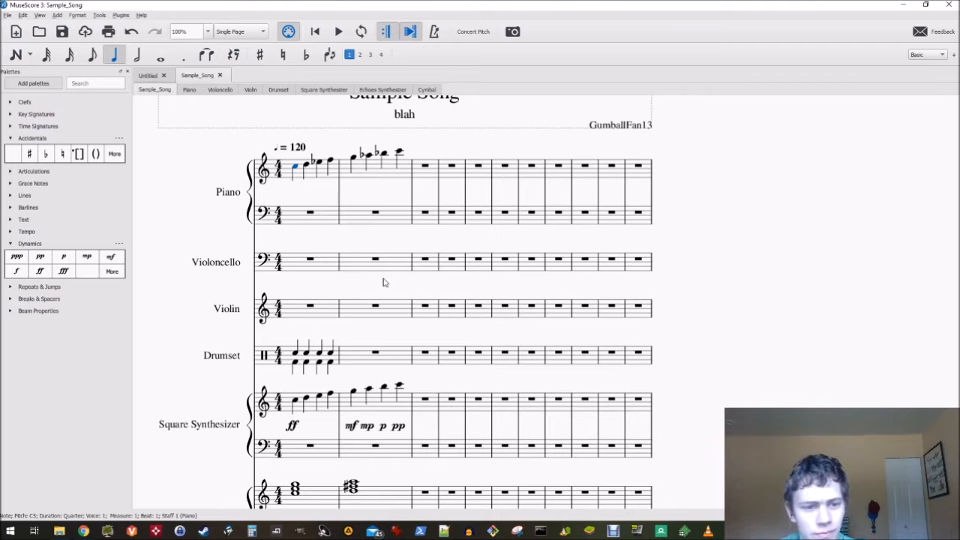
scroll(888, 307, down, 3)
scroll(823, 313, up, 2)
scroll(823, 313, down, 4)
scroll(870, 313, up, 4)
scroll(861, 312, up, 4)
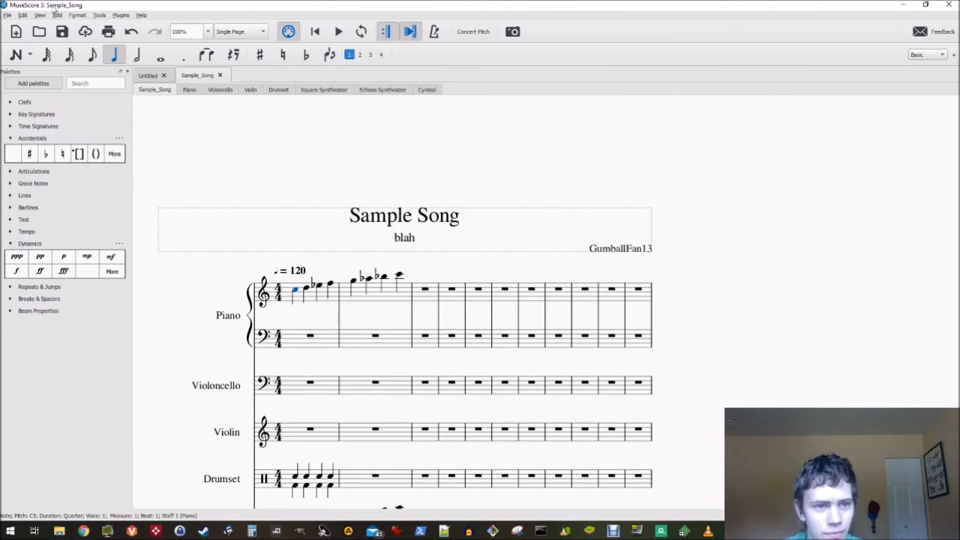
Start a new score titled "A Harbinger of Darkness" using the Choose Instruments template
click(7, 15)
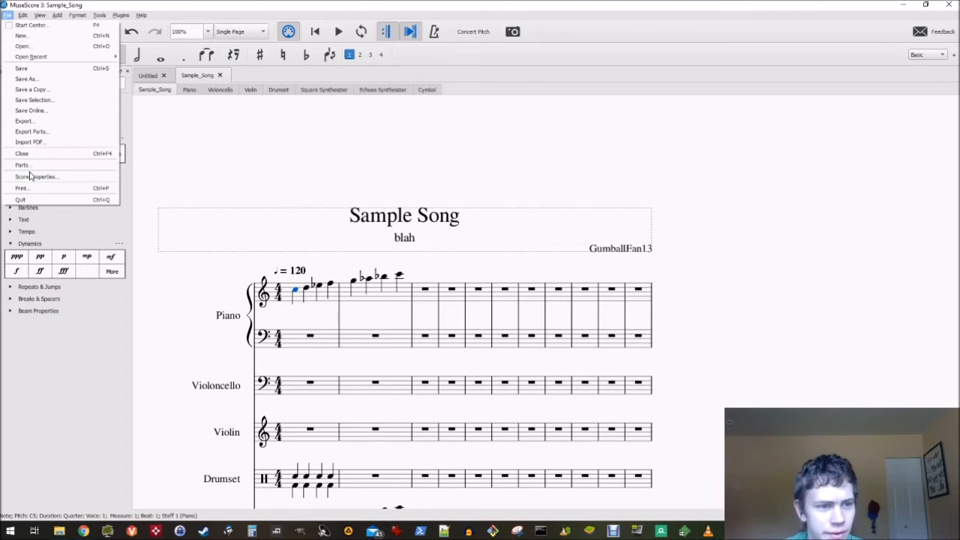
click(39, 36)
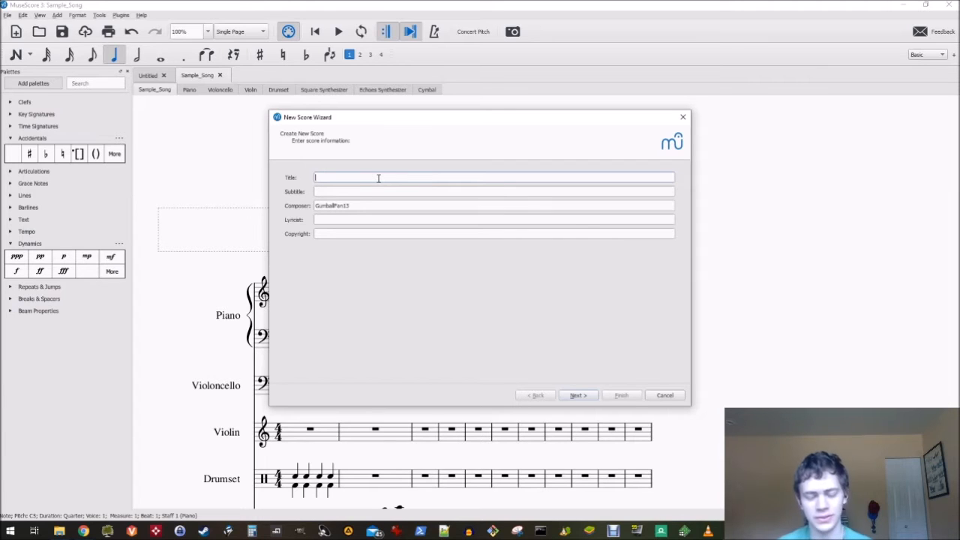
text(A Harbinger of Darkness)
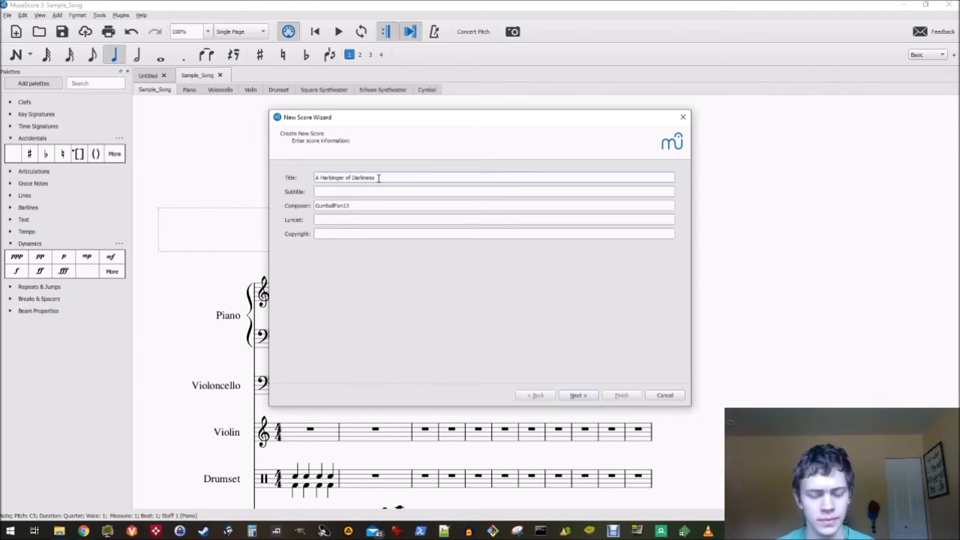
click(573, 395)
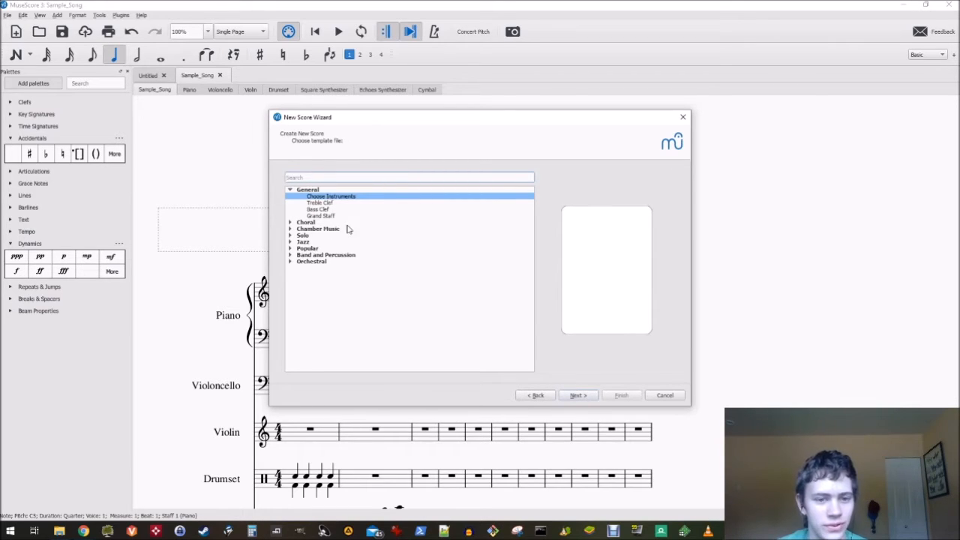
click(575, 395)
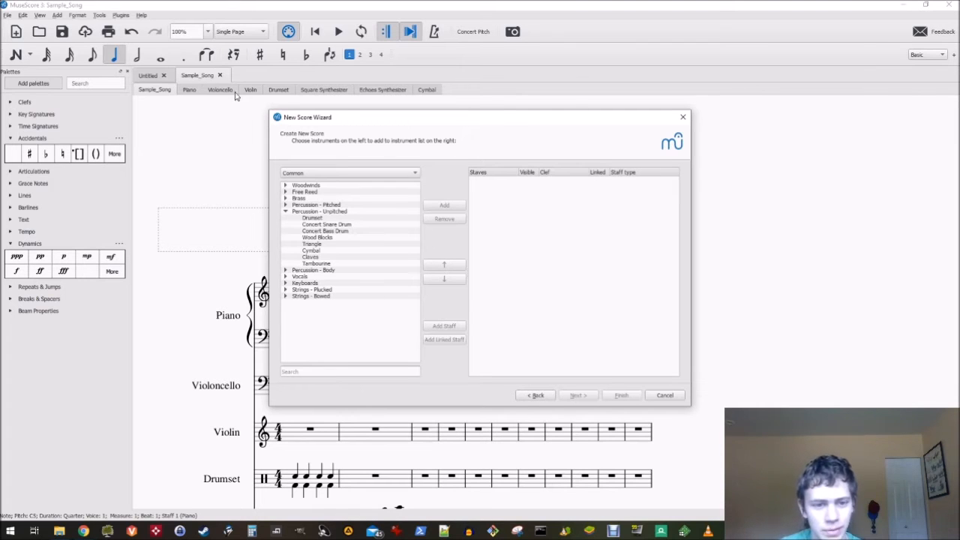
Add a Piano from the Keyboards category to the new score's instrument list
click(286, 283)
click(306, 291)
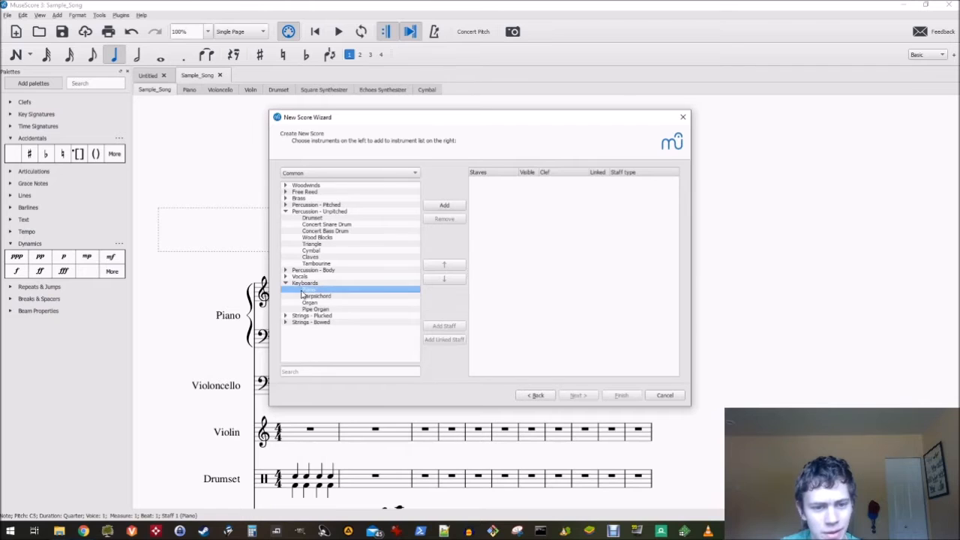
click(450, 205)
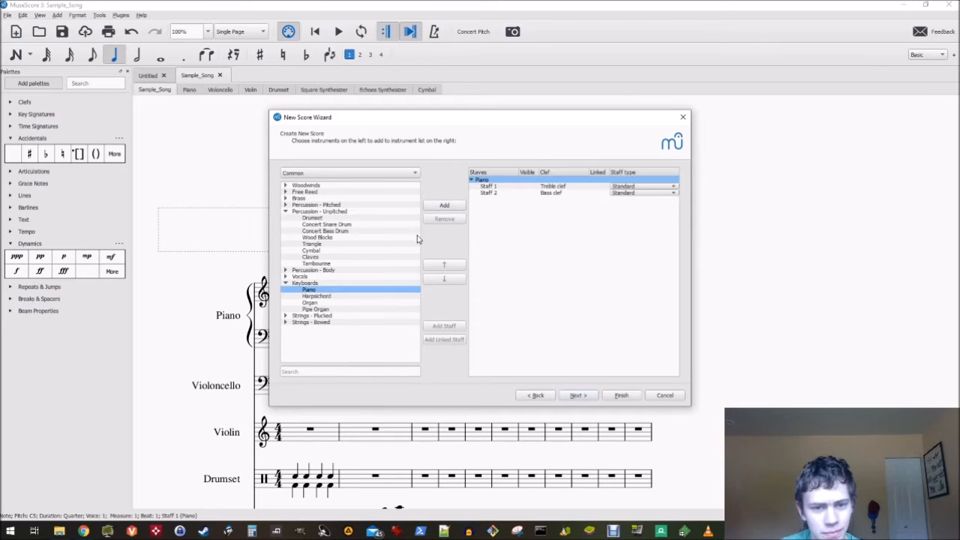
click(287, 283)
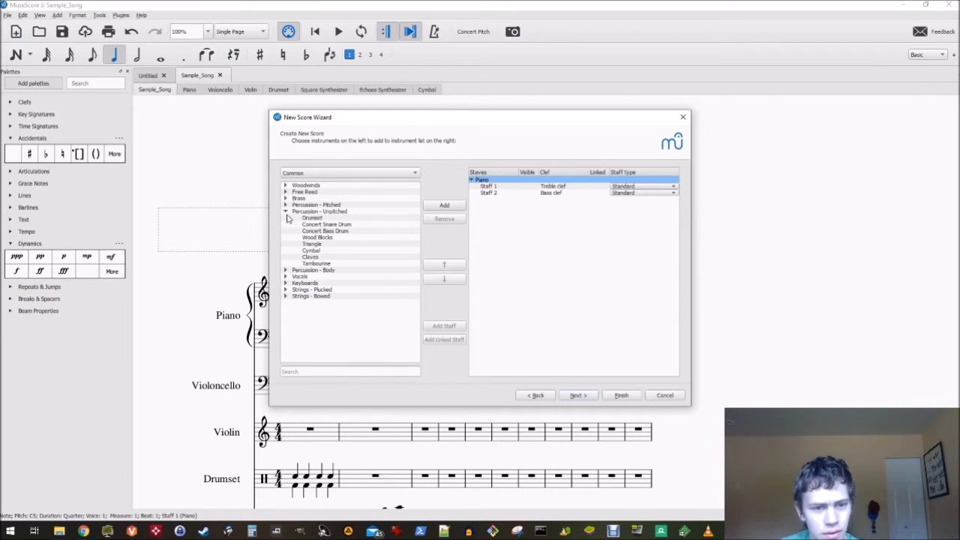
Look through the Vocals, Percussion and Brass categories of the common instruments for further instruments to add
click(286, 278)
click(286, 270)
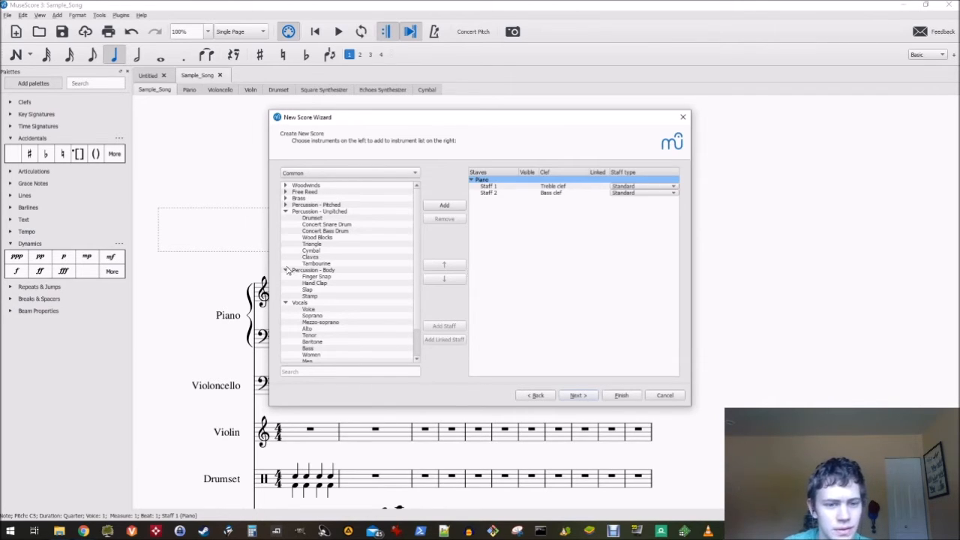
click(287, 266)
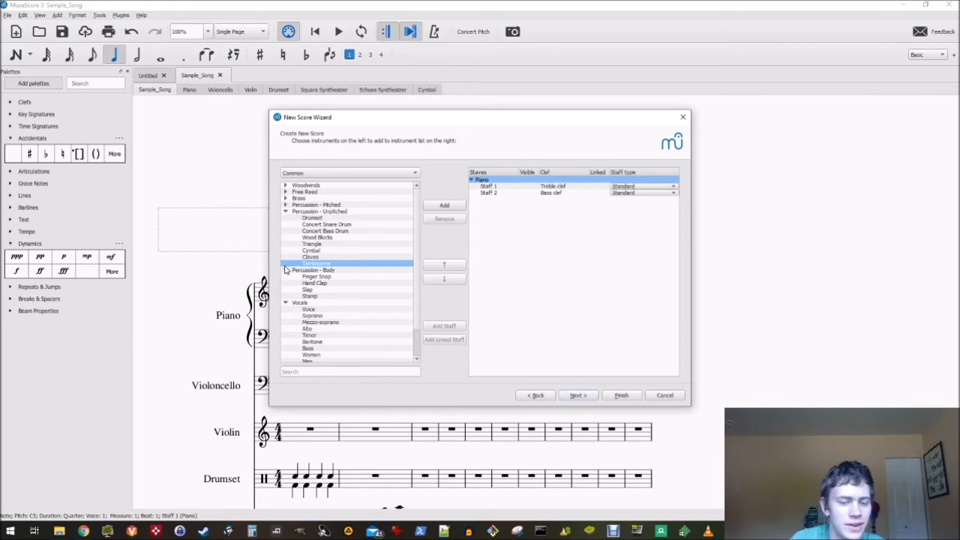
click(286, 270)
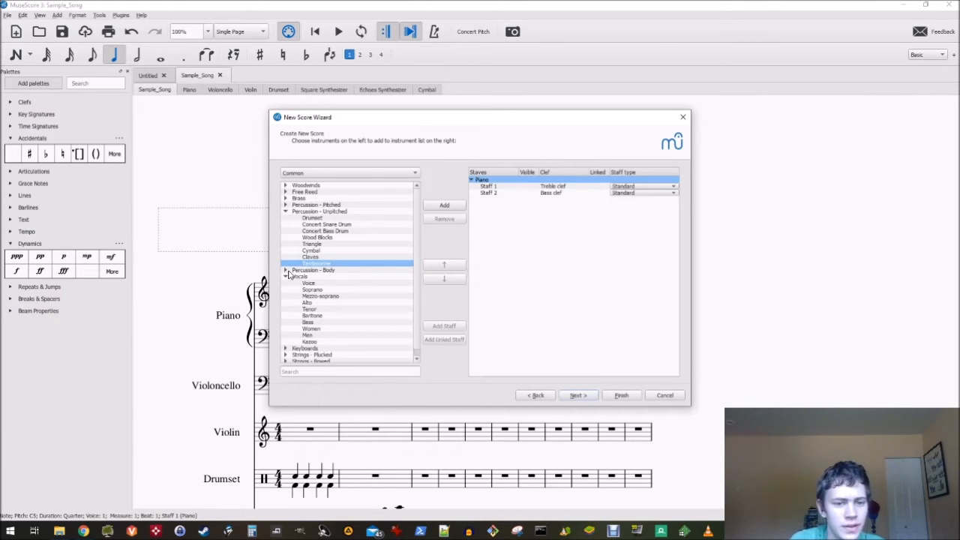
click(285, 212)
click(287, 199)
click(287, 199)
click(287, 198)
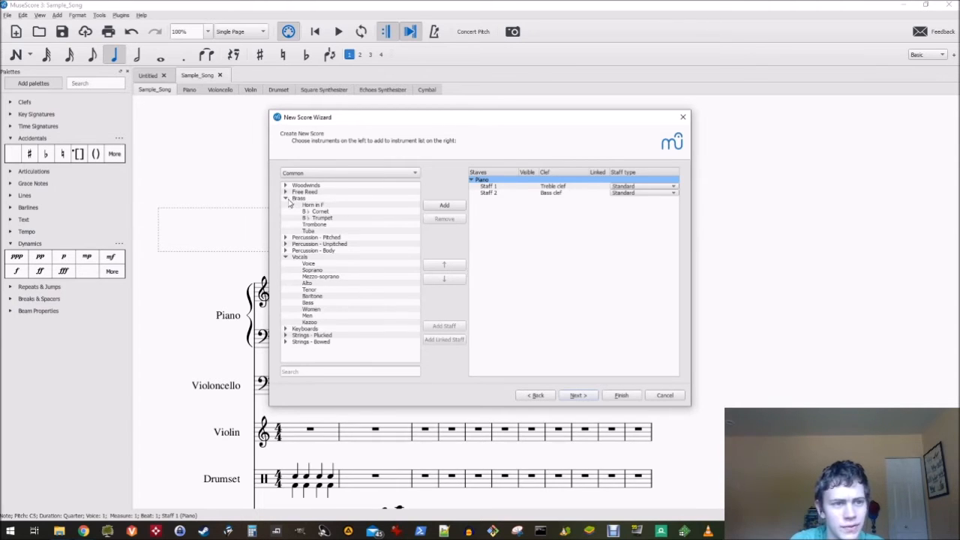
click(285, 244)
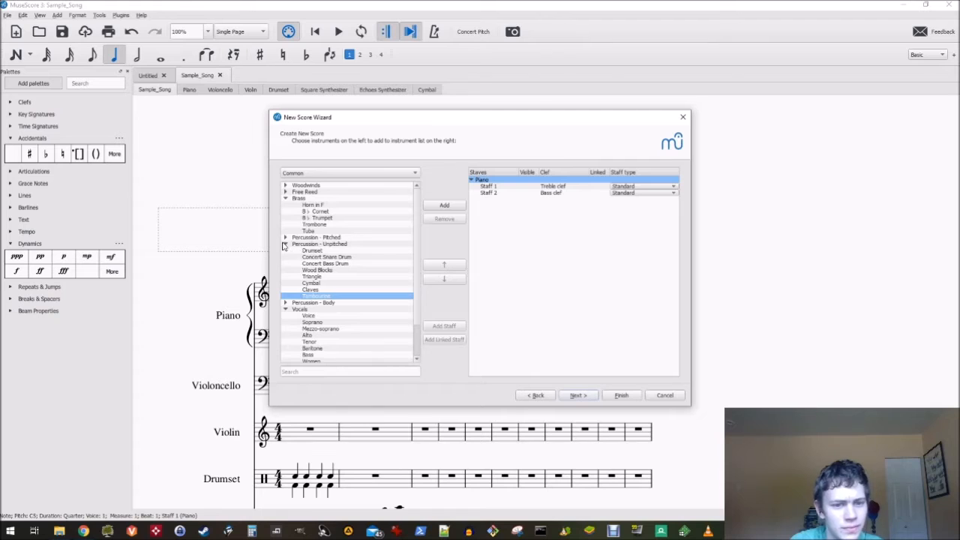
Add an Echoes Synthesizer from the Electronic Music instruments to the new score's instrument list
click(302, 175)
click(313, 248)
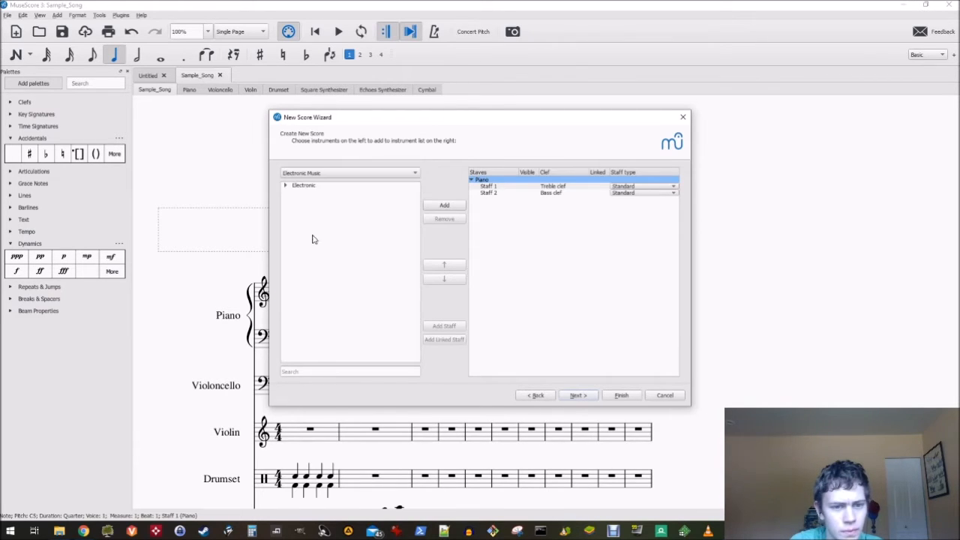
double_click(301, 186)
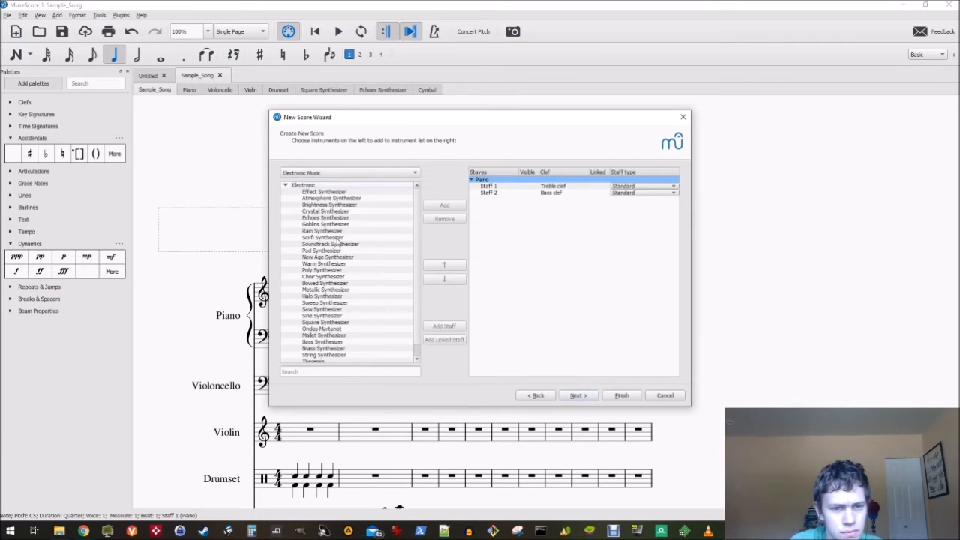
click(341, 193)
click(340, 199)
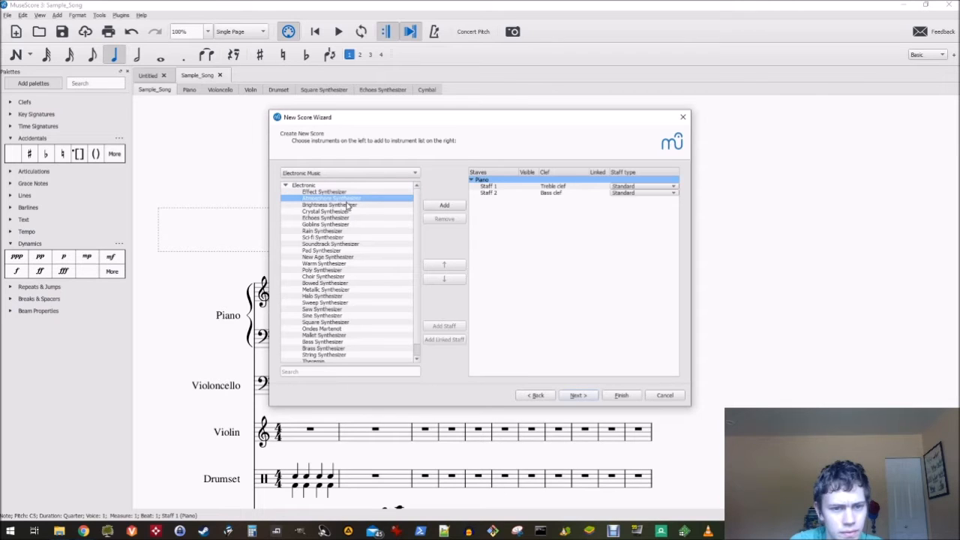
click(340, 205)
click(345, 199)
click(345, 213)
click(345, 218)
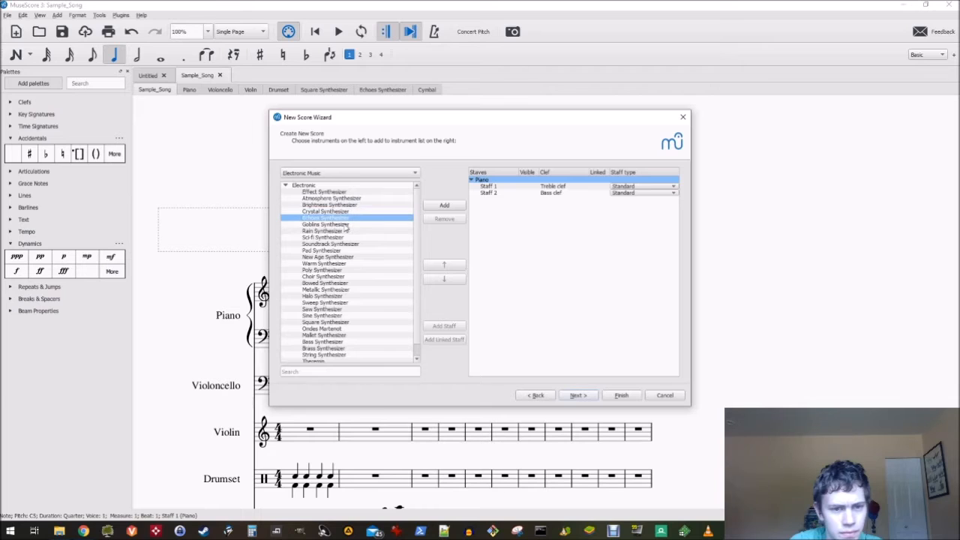
click(444, 206)
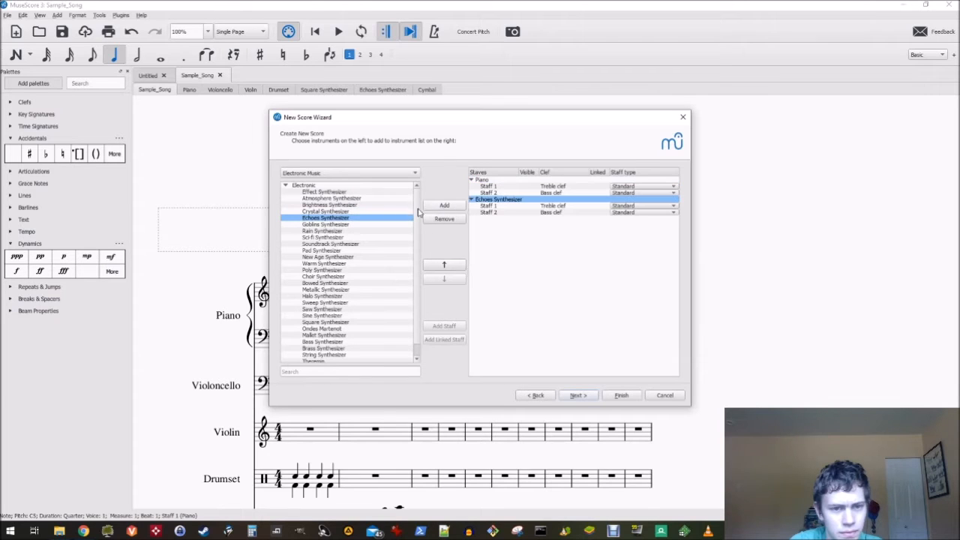
Add an Effect Synthesizer from the Electronic category to the instrument list
click(319, 193)
click(319, 205)
click(322, 212)
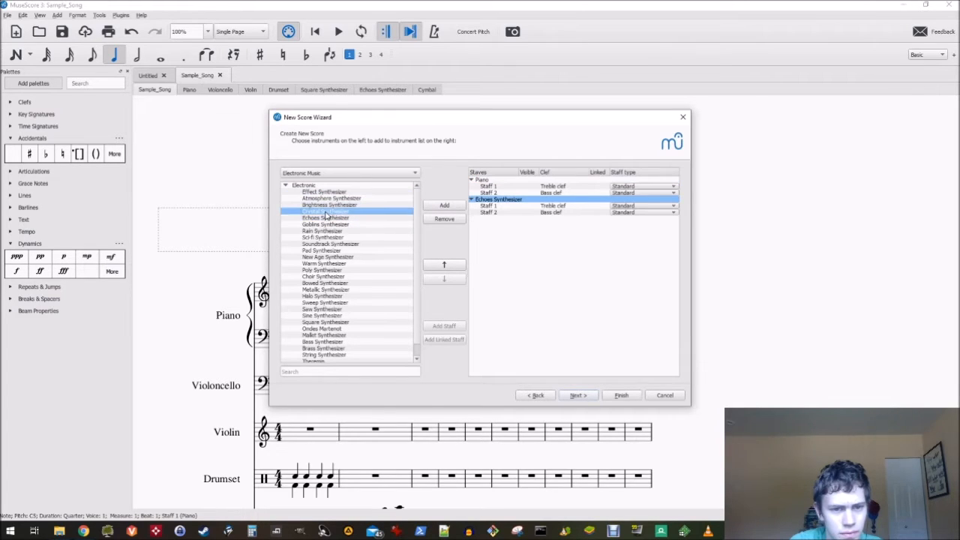
click(349, 199)
click(349, 193)
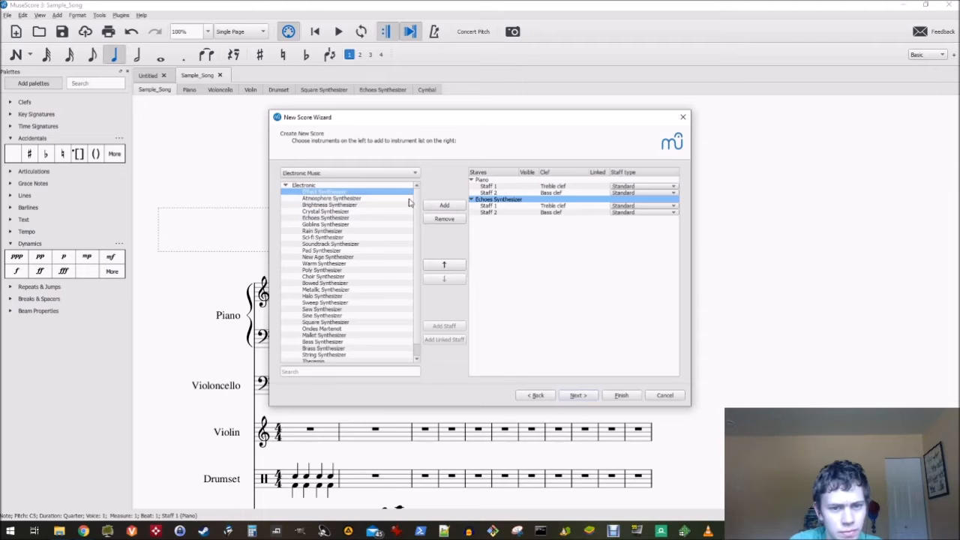
click(438, 208)
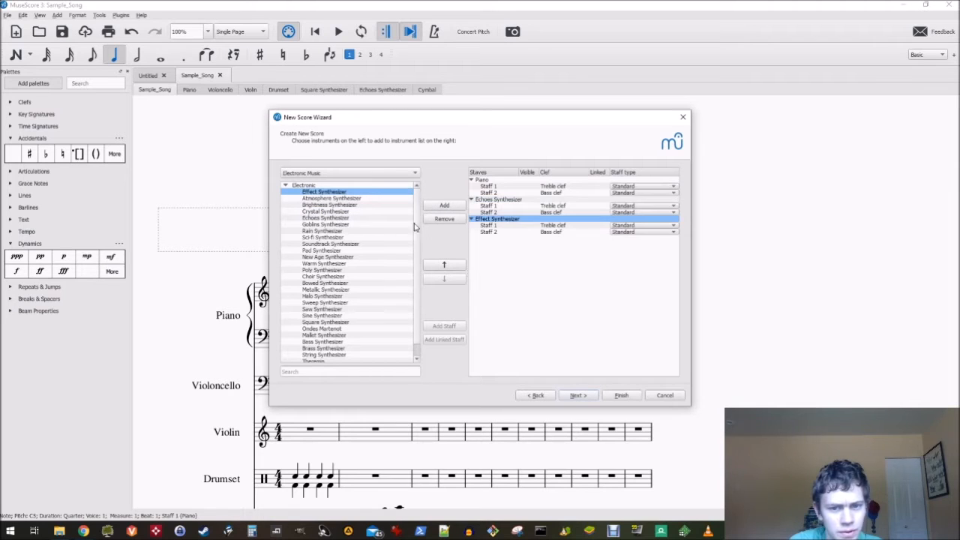
Add an Acoustic Bass from the Strings - Plucked category of the Common instruments
click(316, 173)
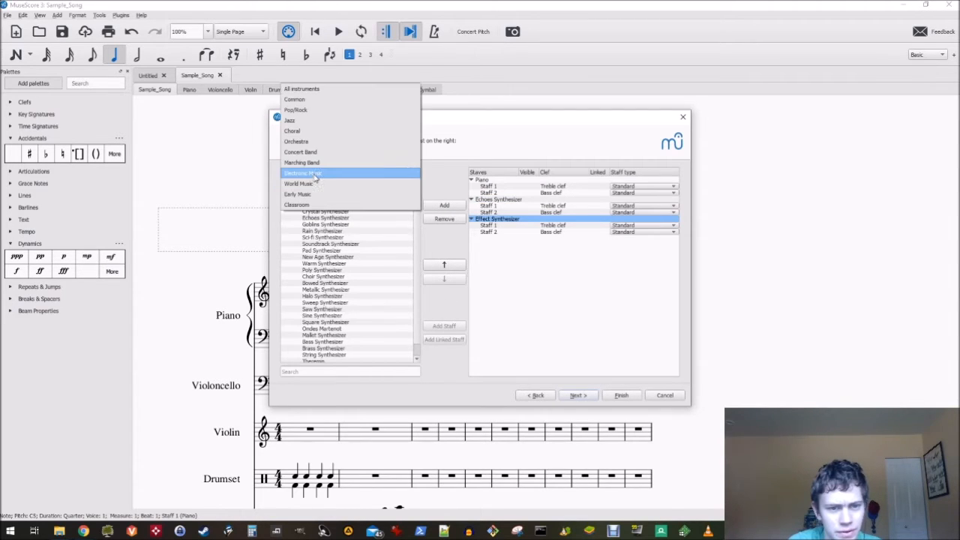
click(303, 99)
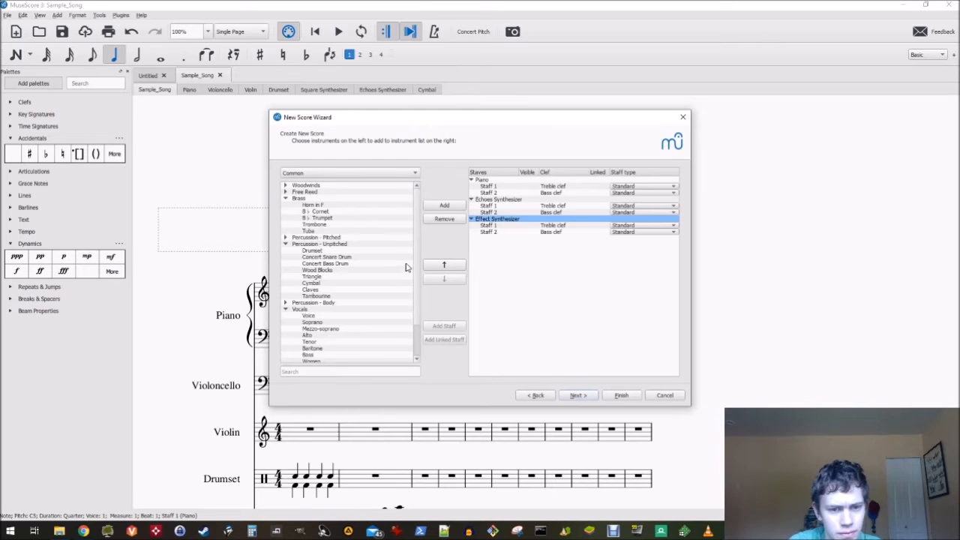
scroll(417, 270, down, 2)
click(285, 342)
click(285, 342)
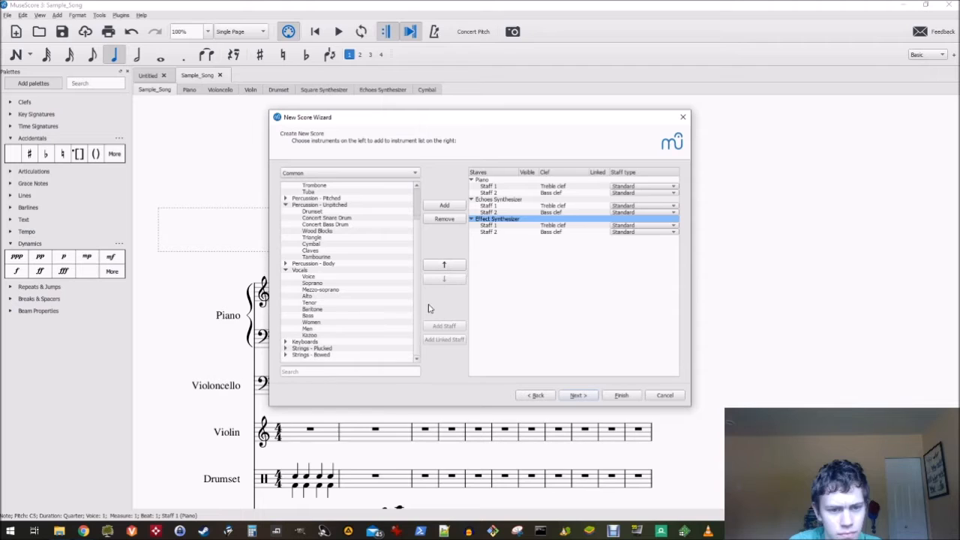
click(286, 348)
drag(417, 294, 421, 353)
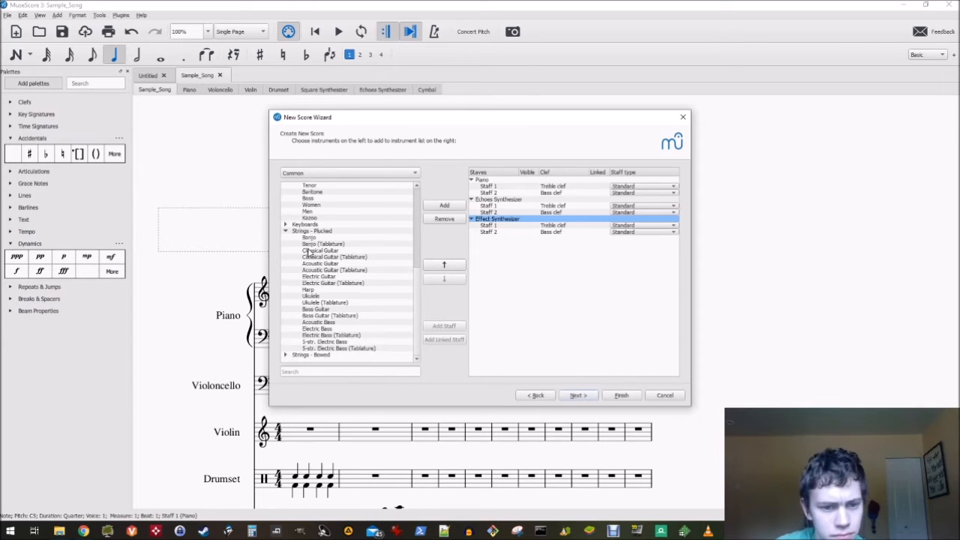
click(319, 309)
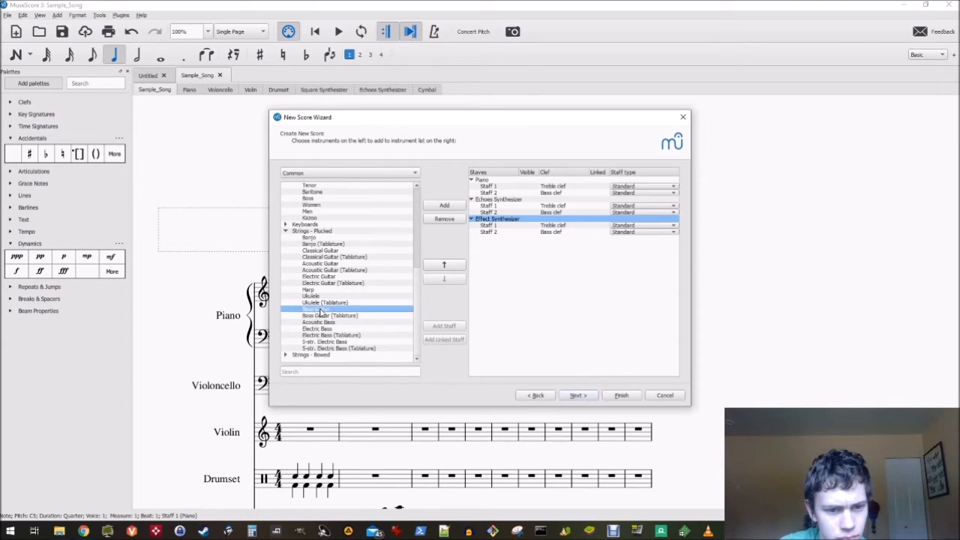
click(319, 322)
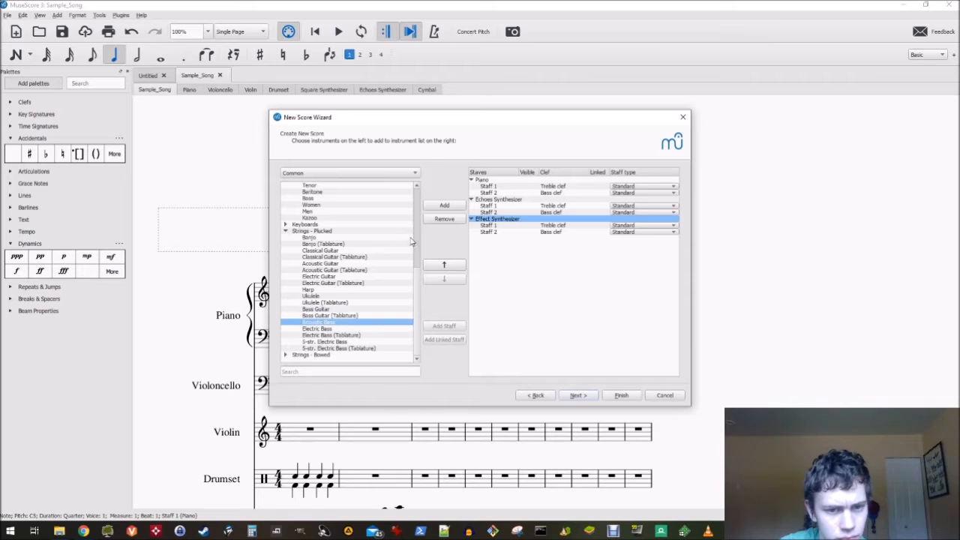
click(444, 206)
Set a tempo of 80 BPM for the new score, check the time signature settings, and return to the instrument selection
click(575, 395)
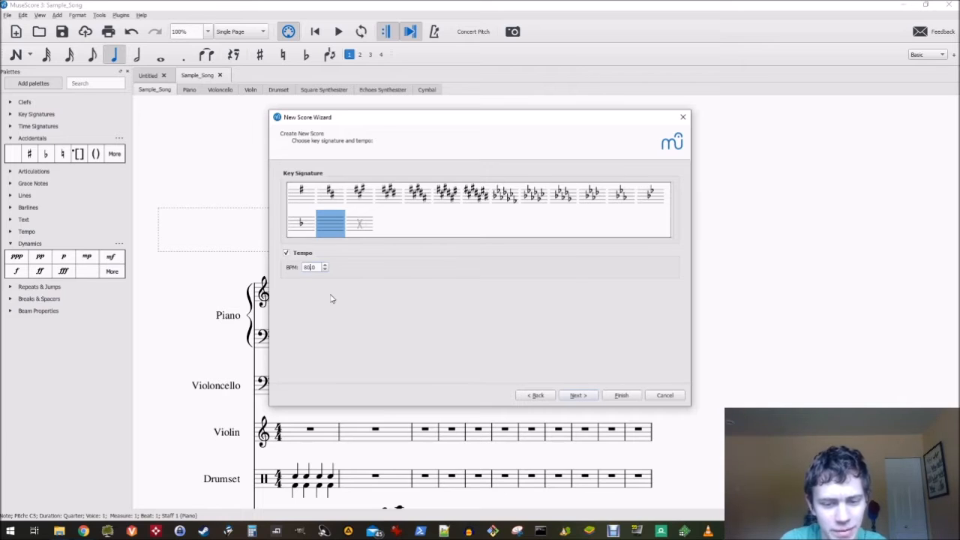
click(576, 397)
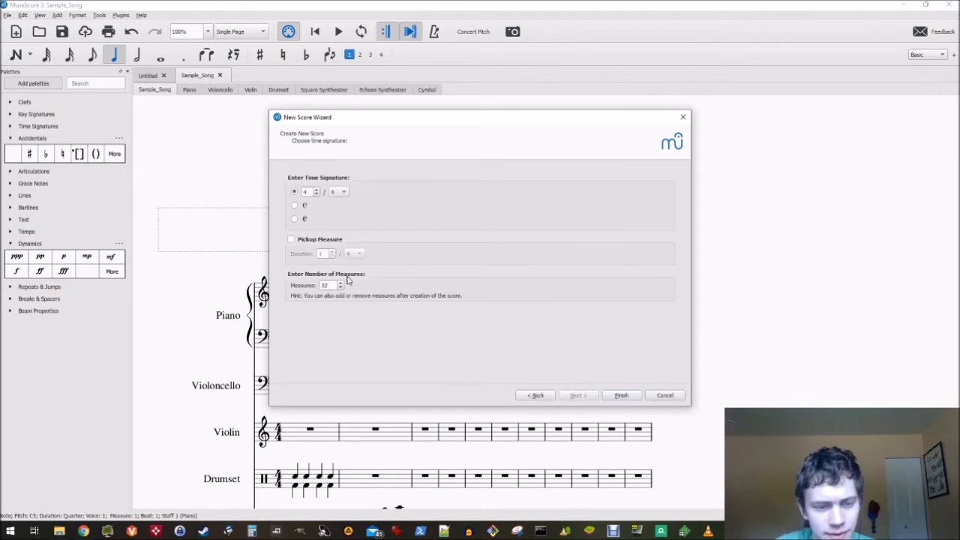
double_click(538, 396)
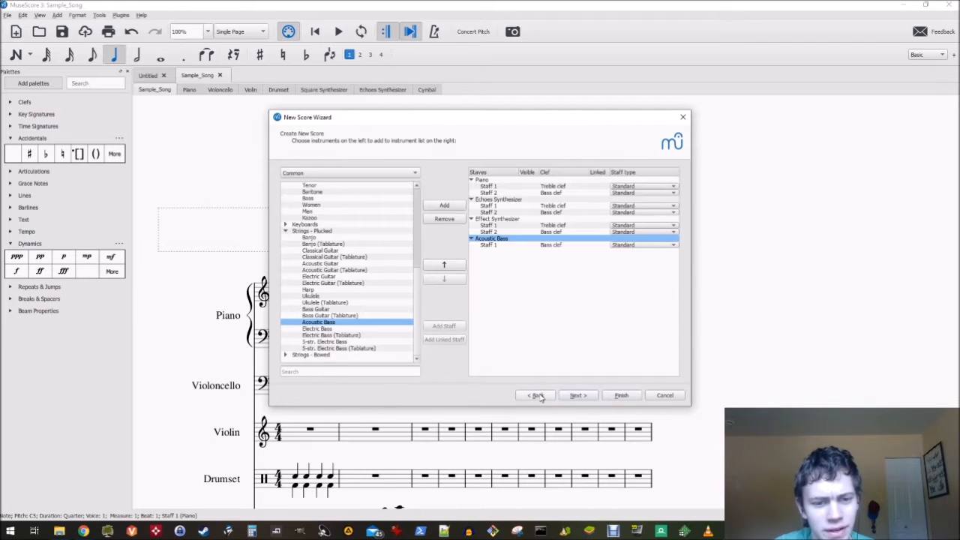
Add an Organ from the Keyboards category and remove its third staff
scroll(412, 300, up, 8)
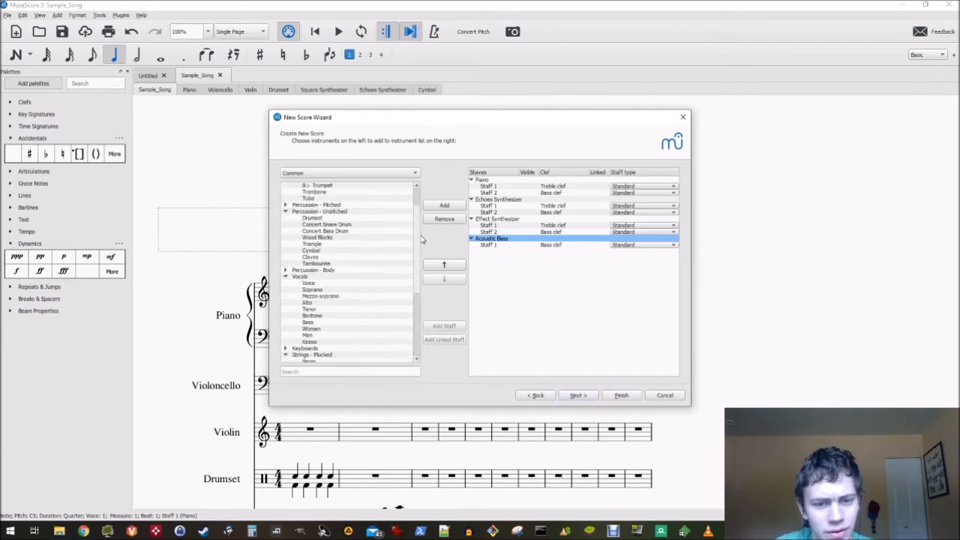
click(285, 244)
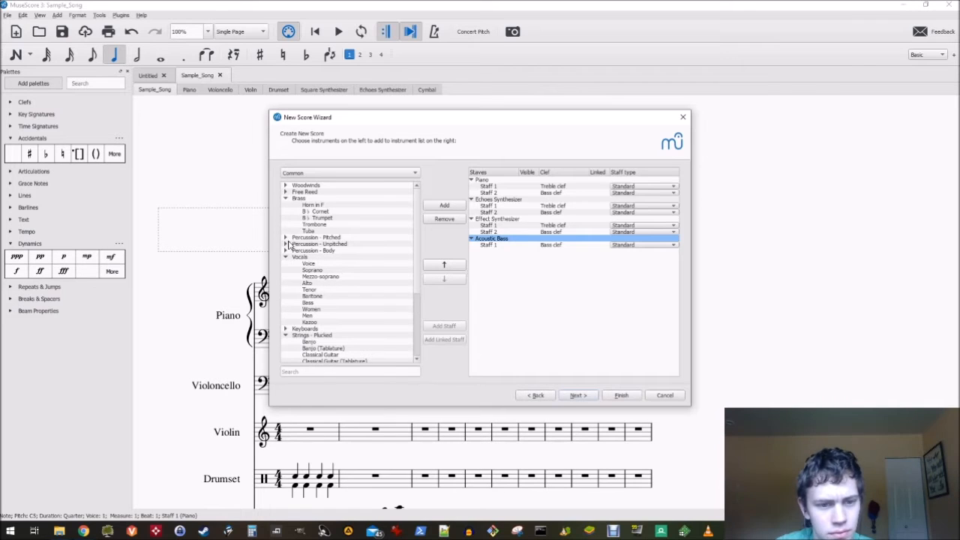
click(285, 258)
click(286, 264)
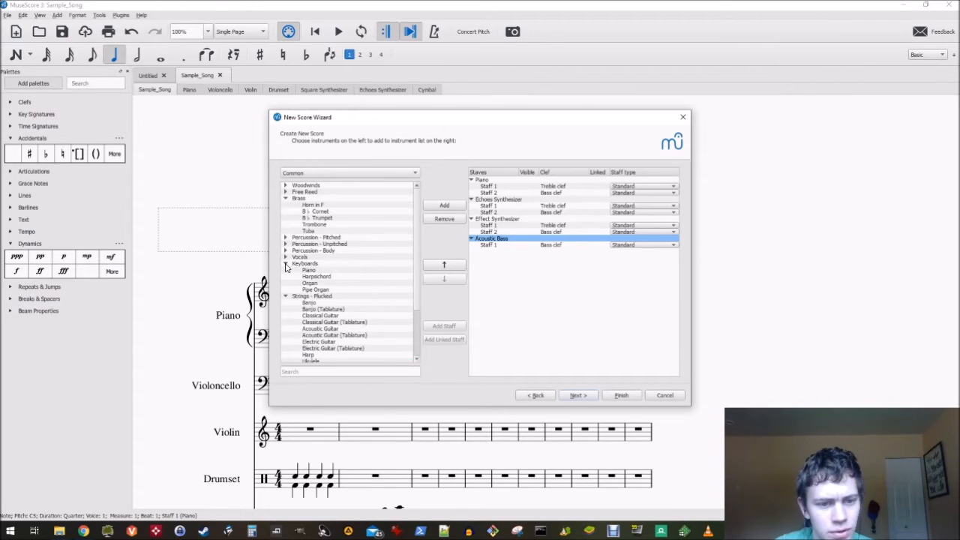
click(312, 284)
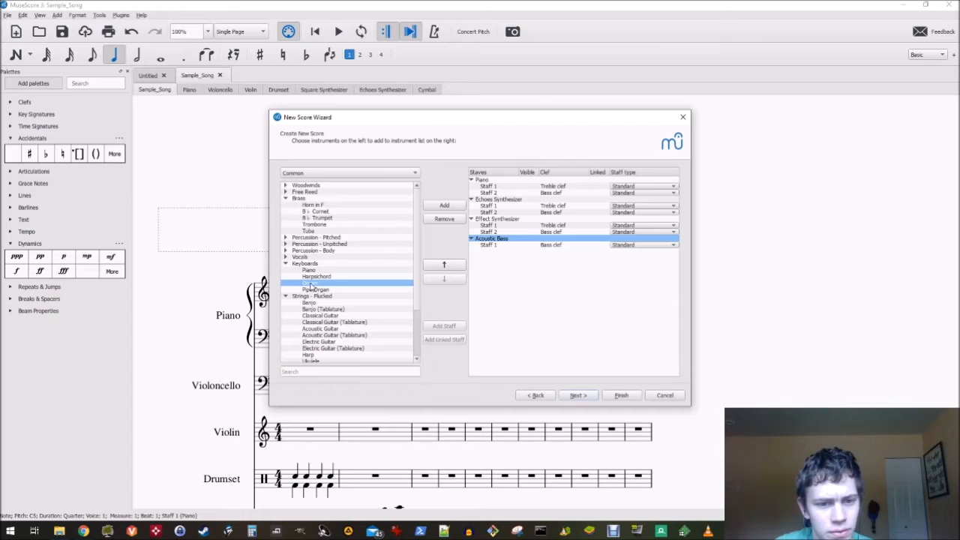
click(454, 208)
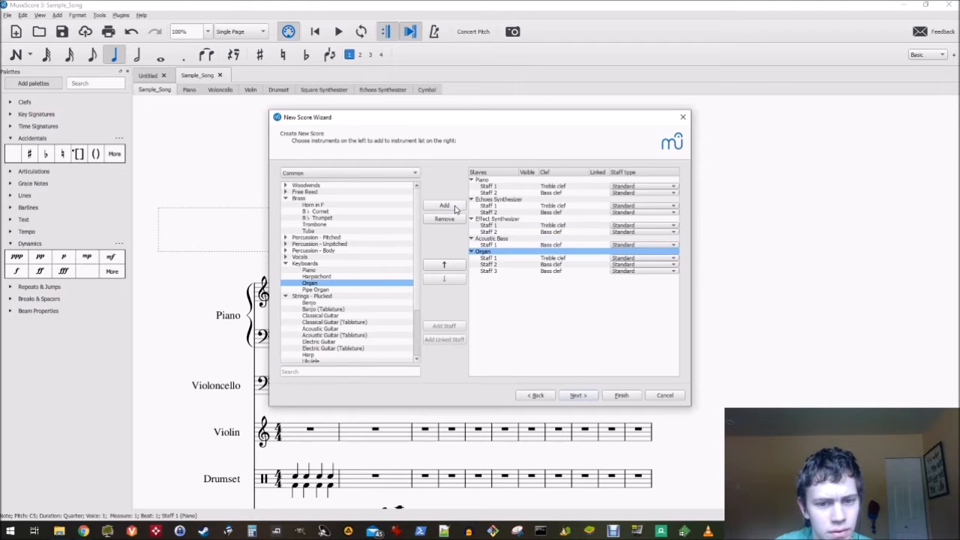
click(579, 270)
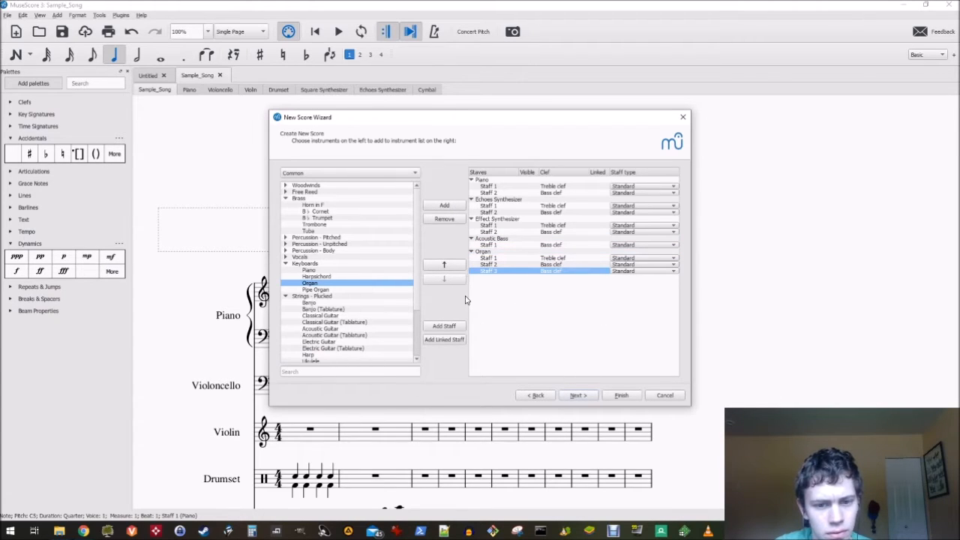
click(446, 221)
Keep the 80 BPM tempo and 4/4 time, set the number of measures to 64, and create the score
click(576, 395)
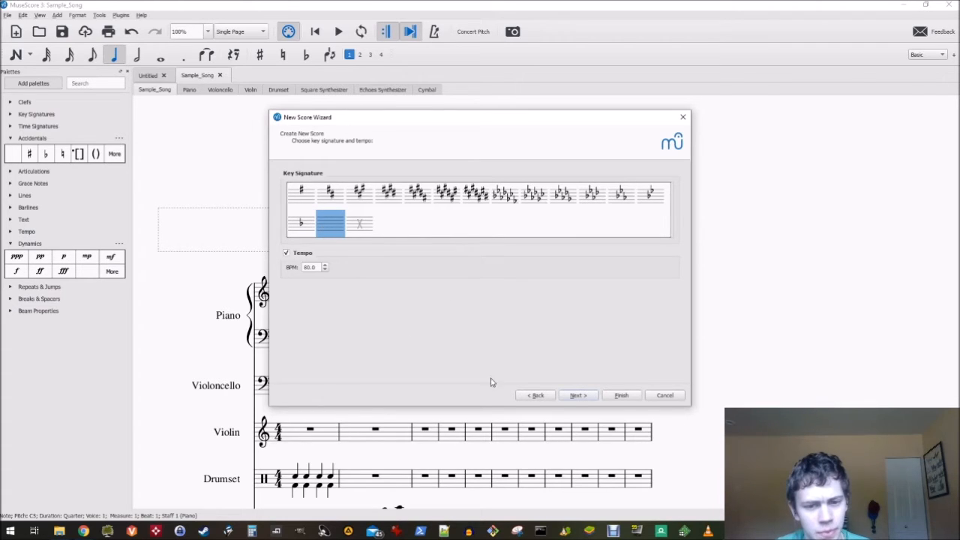
click(575, 395)
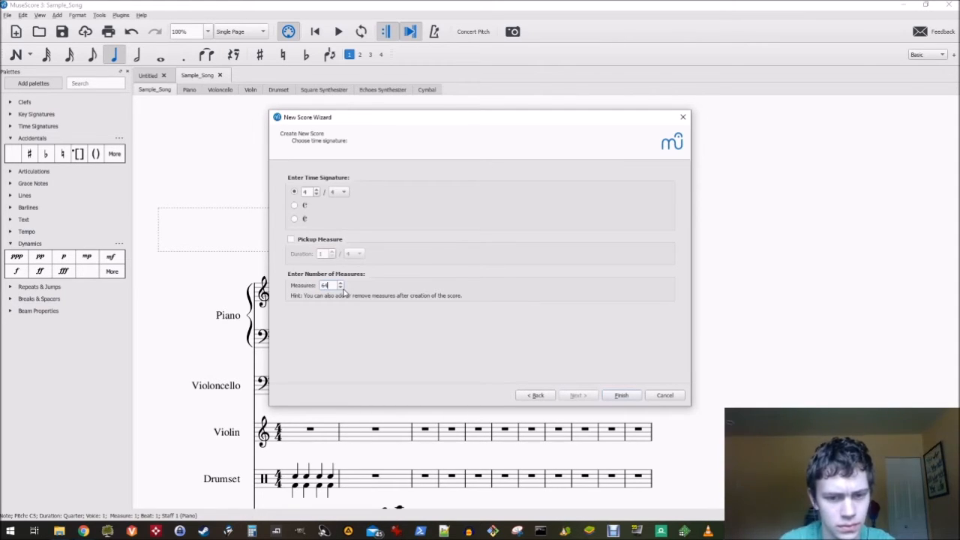
click(621, 395)
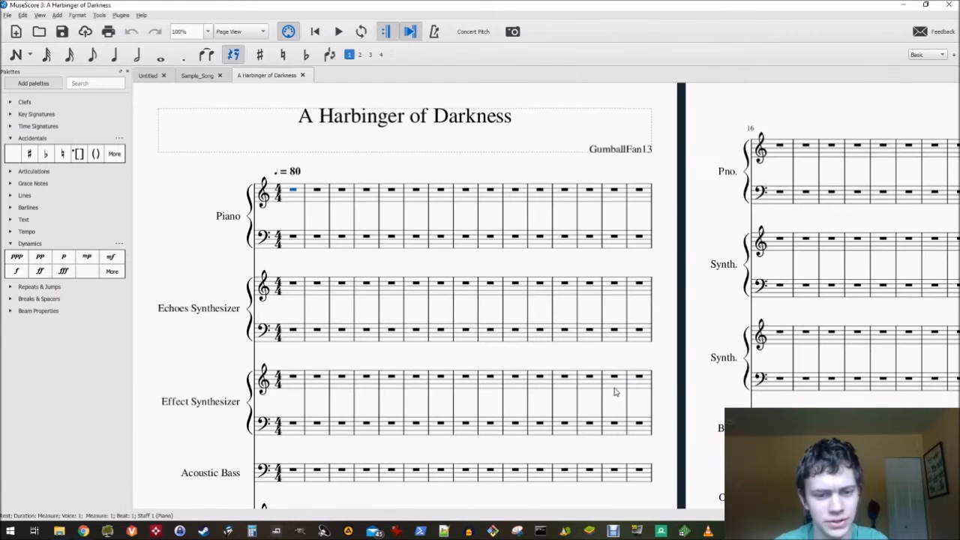
drag(185, 261, 212, 158)
mouse_move(204, 285)
mouse_down()
mouse_move(210, 256)
mouse_move(212, 363)
mouse_move(215, 285)
mouse_up()
scroll(247, 243, up, 1)
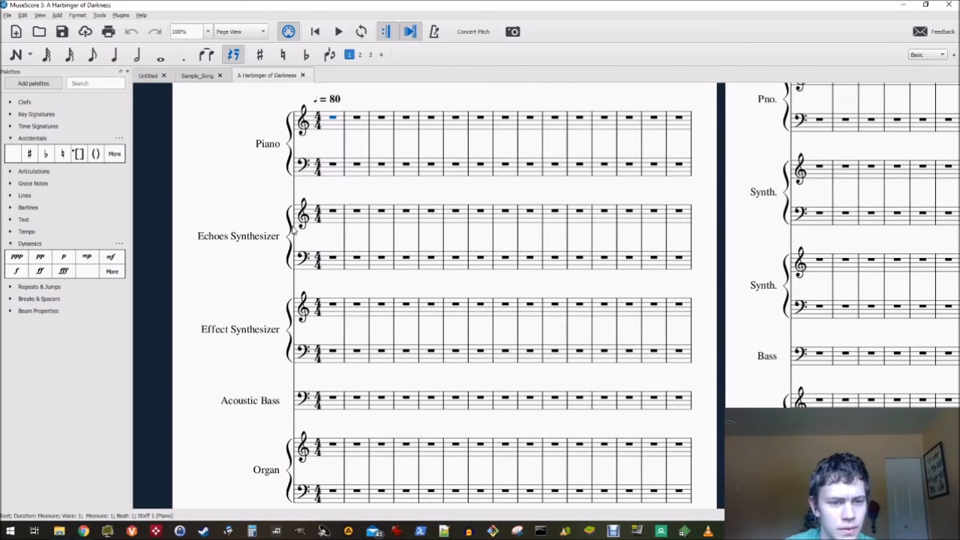
click(338, 224)
key(n)
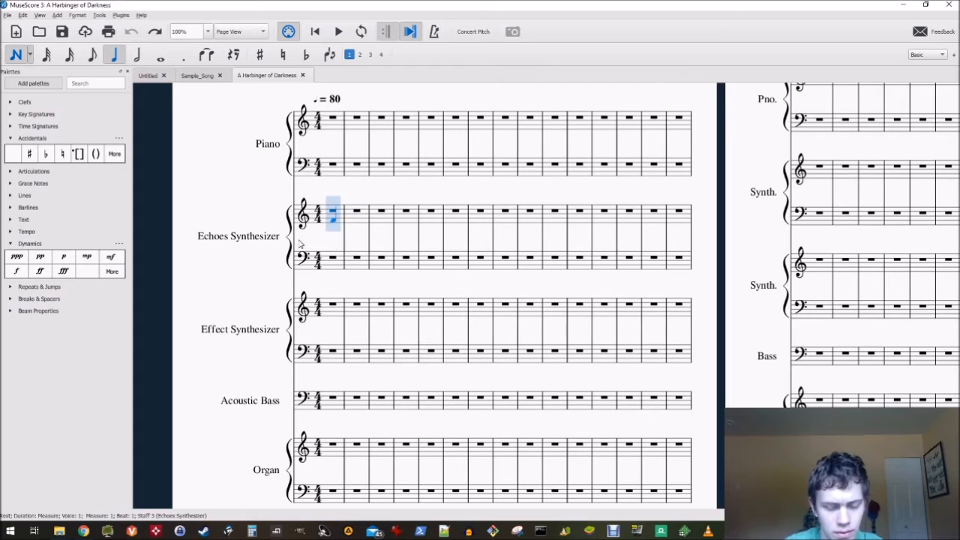
key(Escape)
Enter three quarter-note D5s in measure 1 of the Effect Synthesizer's treble staff
click(330, 318)
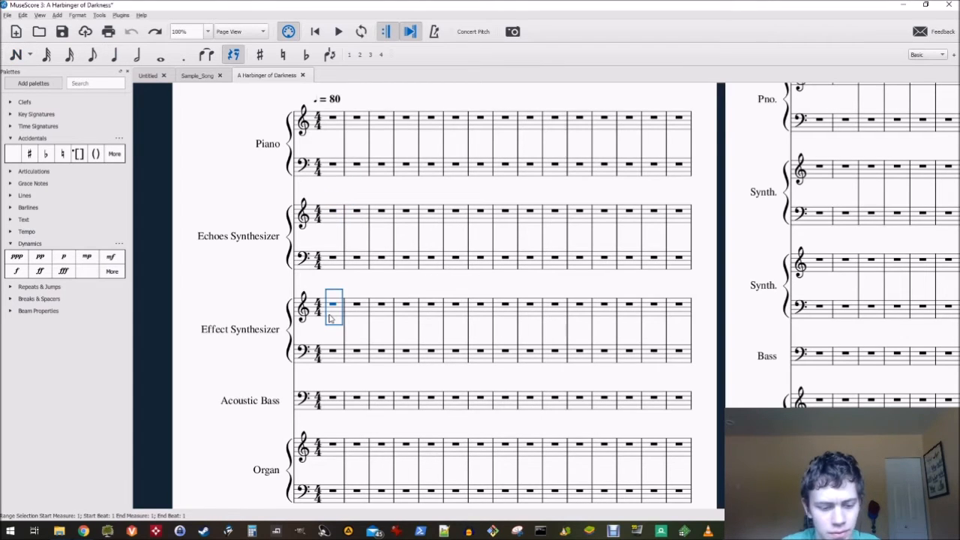
key(n)
key(d)
key(d)
key(d)
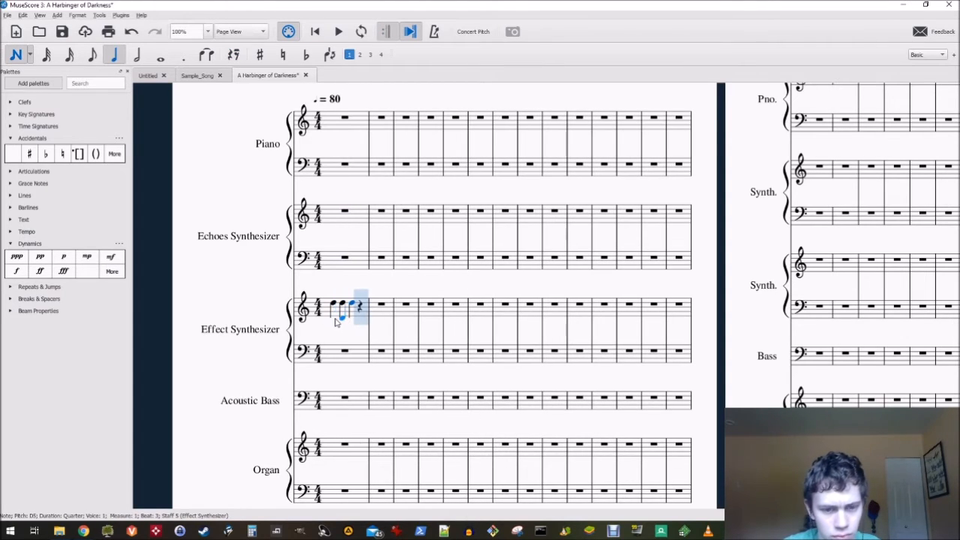
Undo the three quarter notes entered in measure 1 of the Effect Synthesizer's treble staff and clear the selection
key(ctrl+z)
key(ctrl+z)
key(ctrl+z)
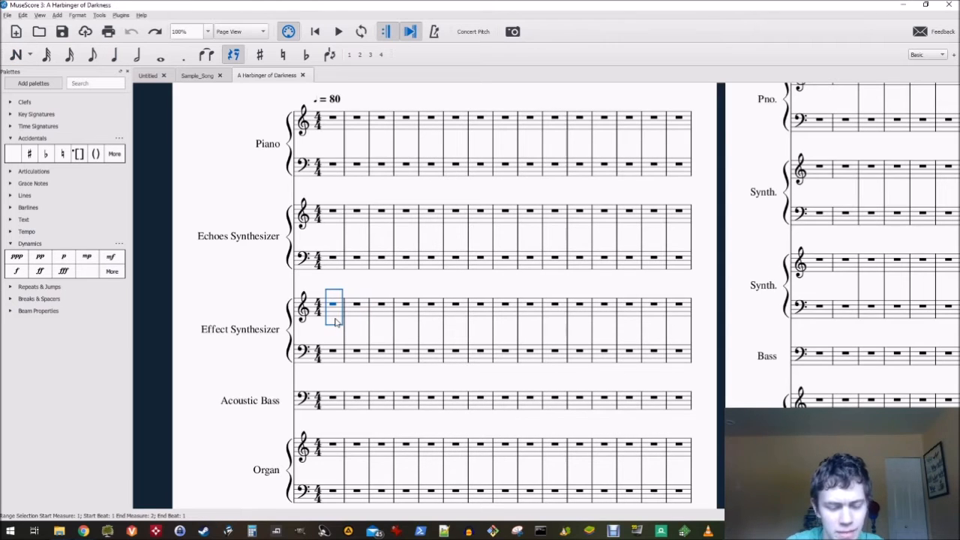
key(Escape)
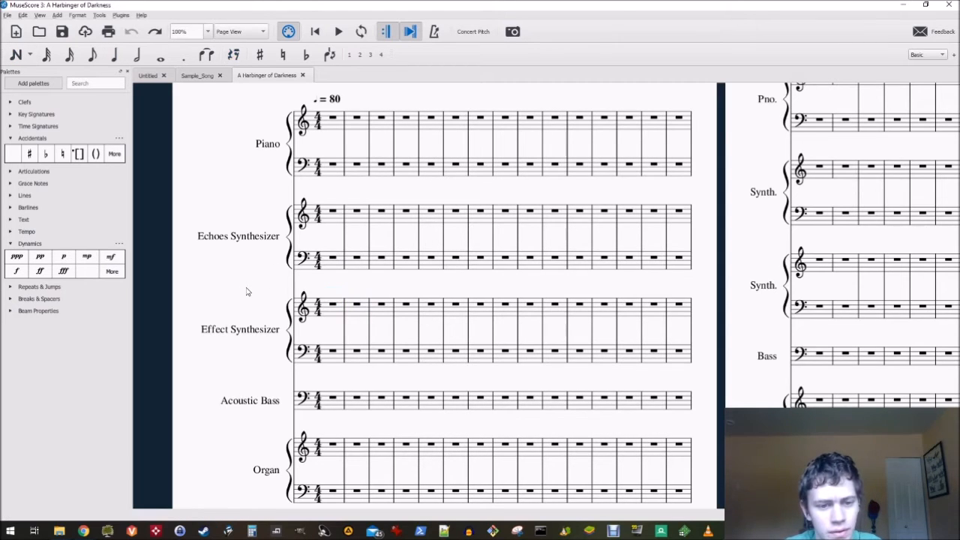
Switch to the Sample_Song score and close it, leaving A Harbinger of Darkness open
click(188, 76)
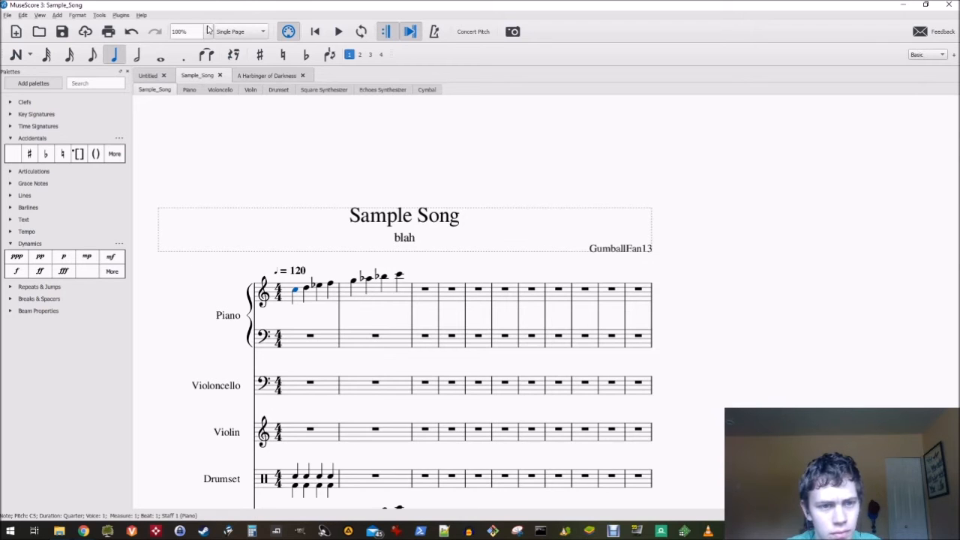
click(221, 76)
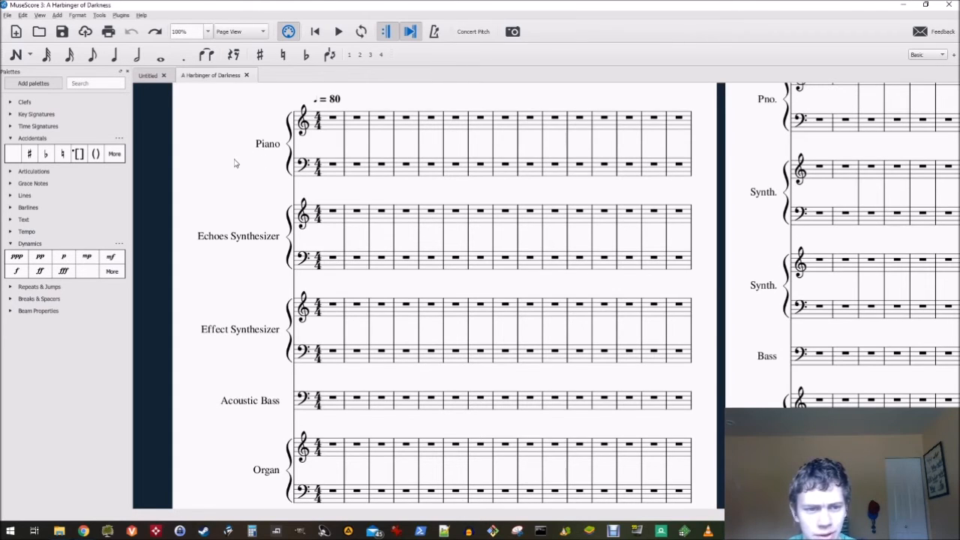
Edit the score's instrument list and add a Cymbal from the Percussion - Unpitched category
drag(236, 163, 221, 235)
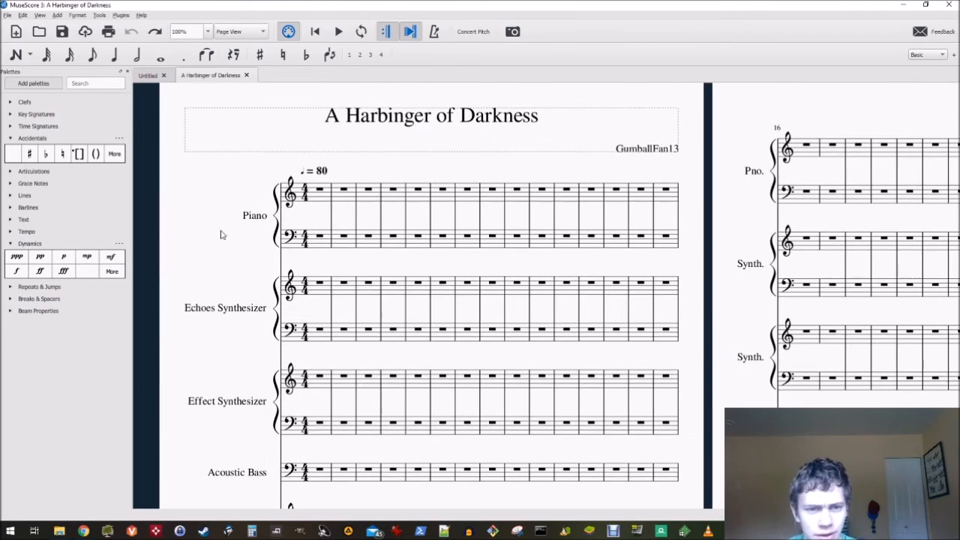
click(321, 201)
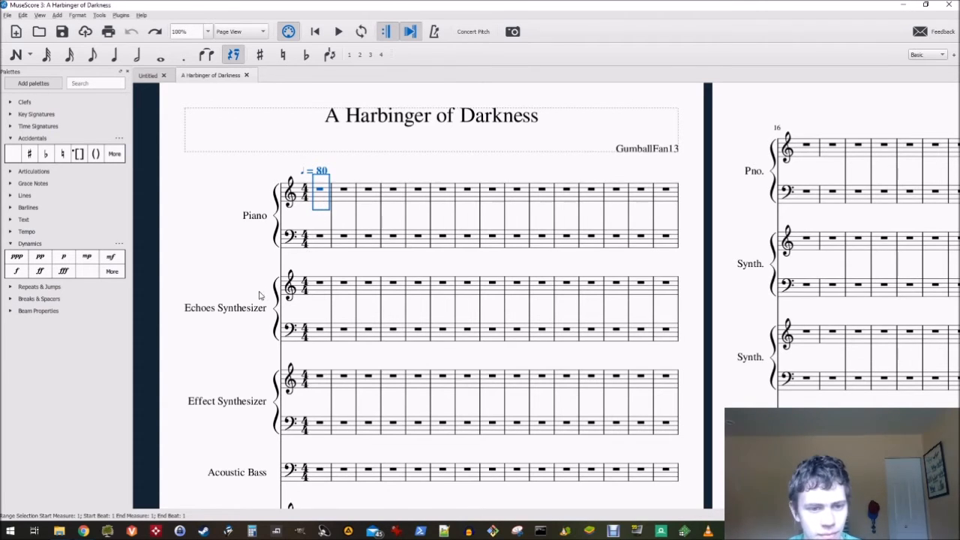
scroll(260, 295, down, 3)
click(7, 15)
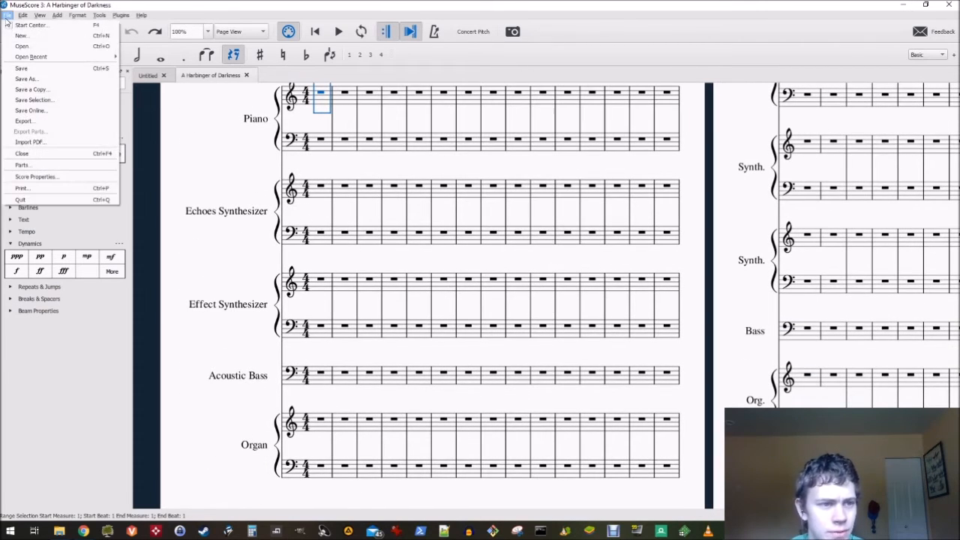
mouse_move(26, 23)
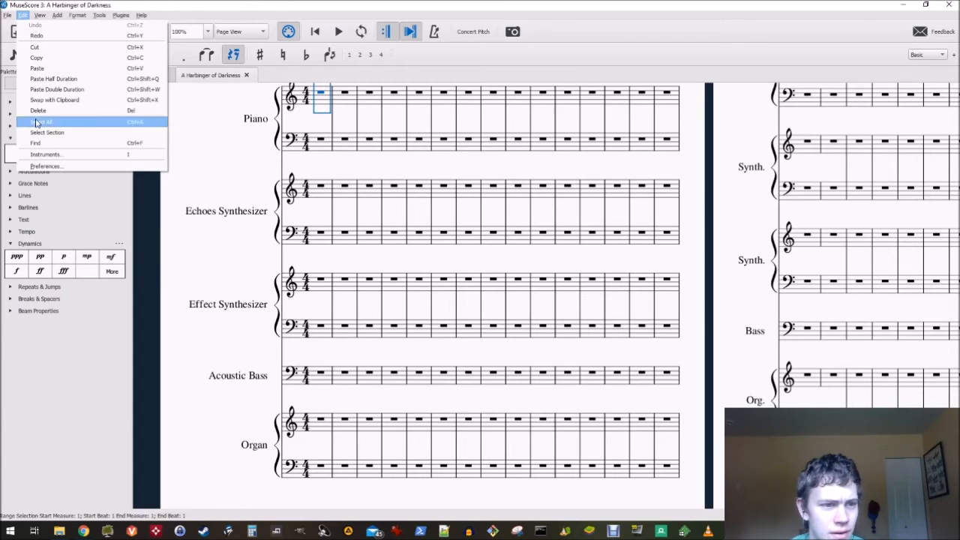
click(45, 155)
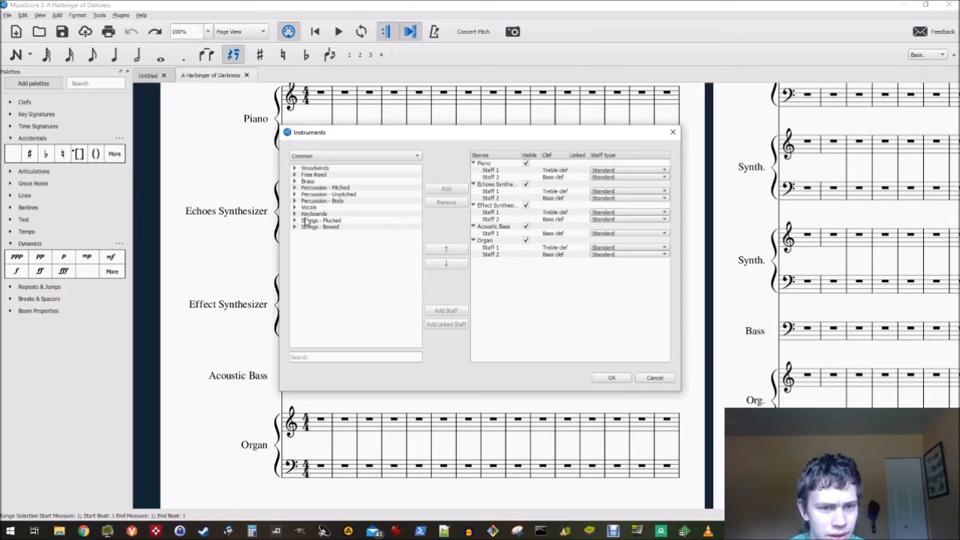
click(295, 188)
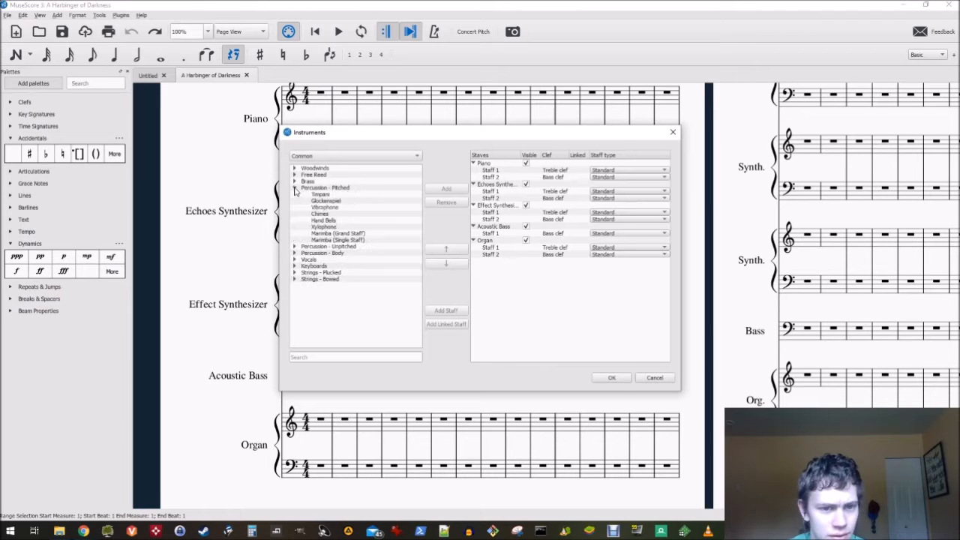
click(294, 189)
click(296, 188)
click(295, 189)
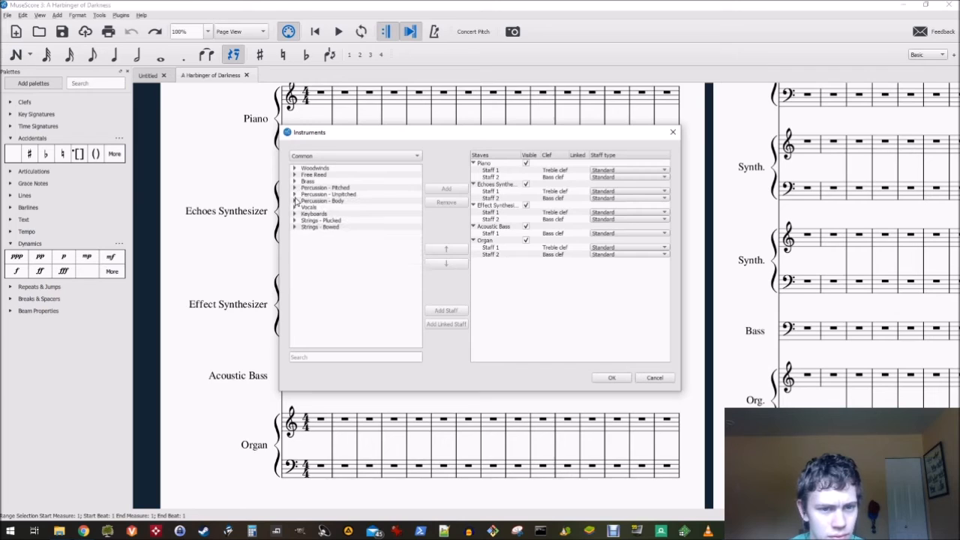
click(294, 194)
click(319, 215)
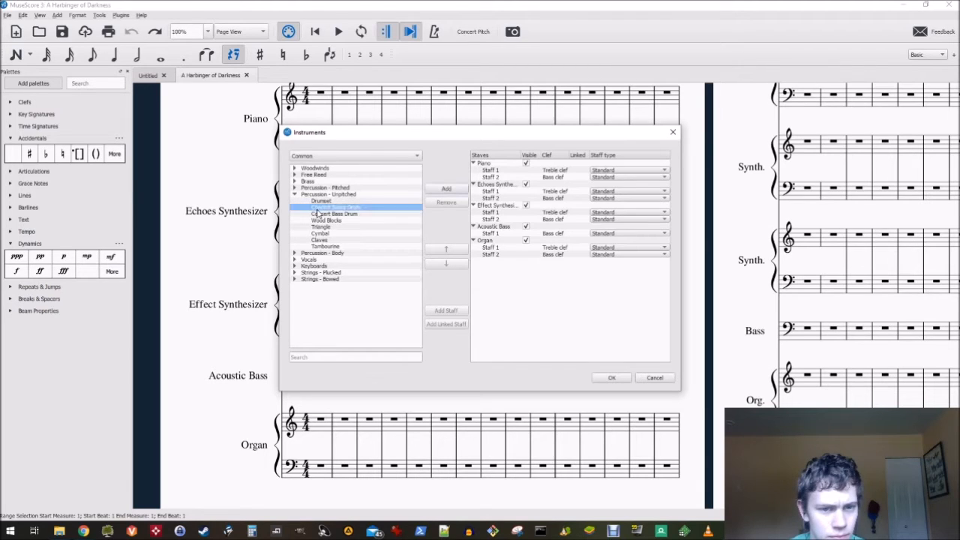
click(324, 208)
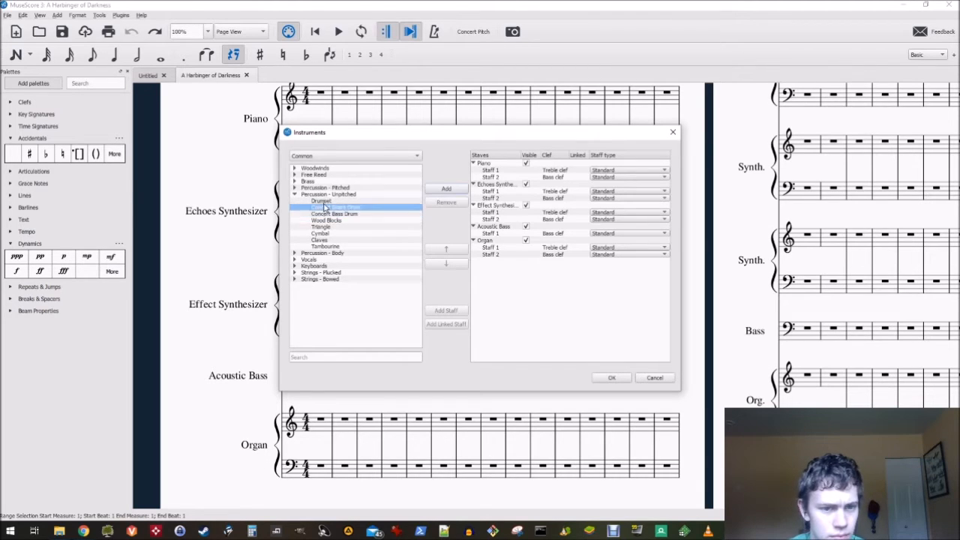
click(329, 234)
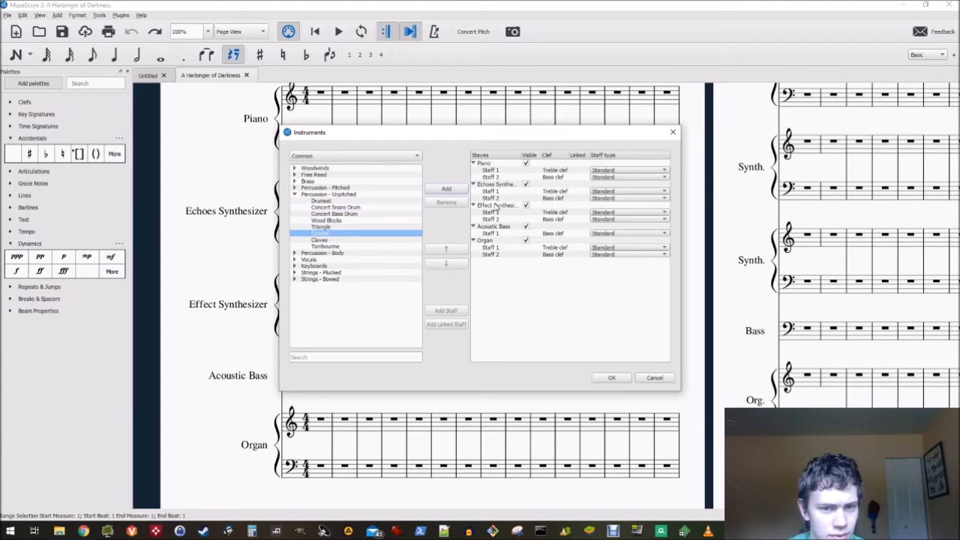
click(447, 189)
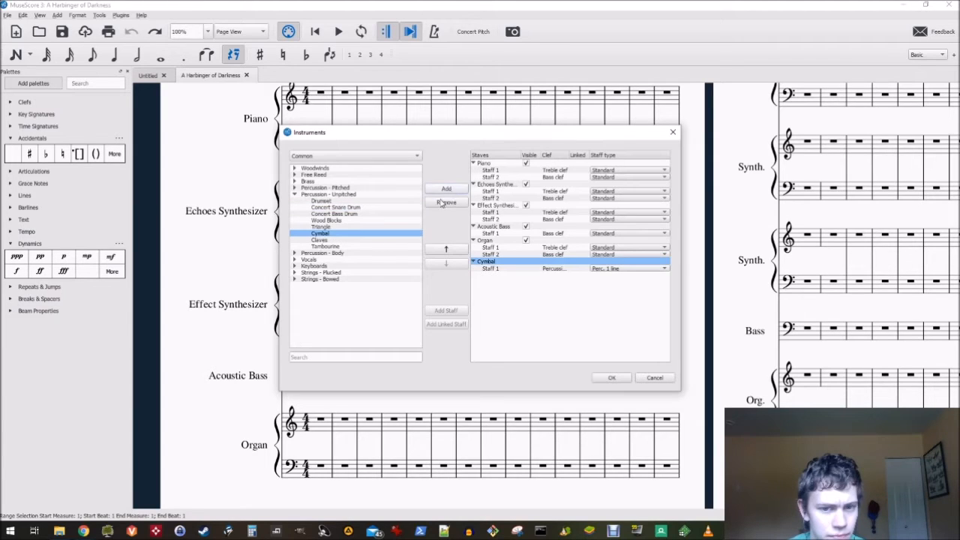
Add a Glockenspiel from the Percussion - Pitched category and apply the extended instrument list to the score
click(314, 195)
click(314, 195)
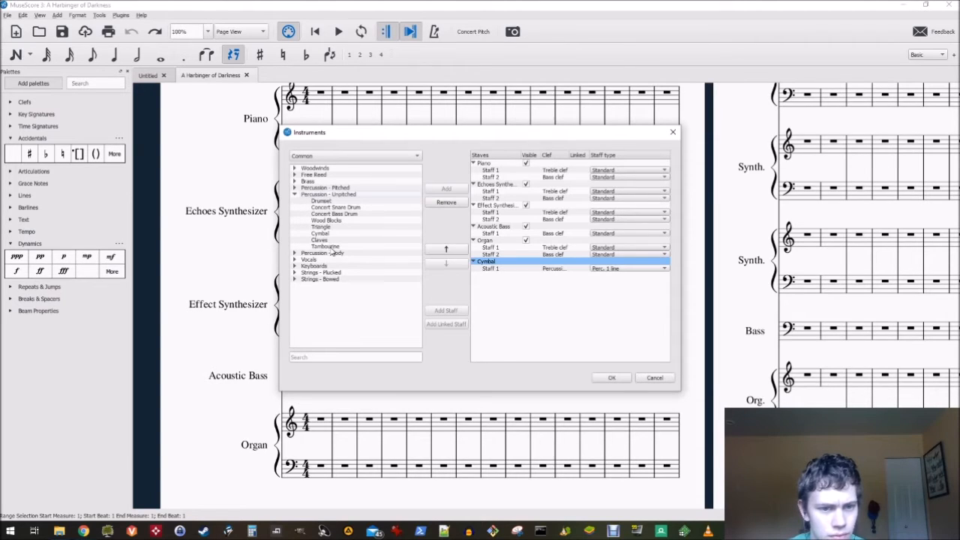
click(295, 194)
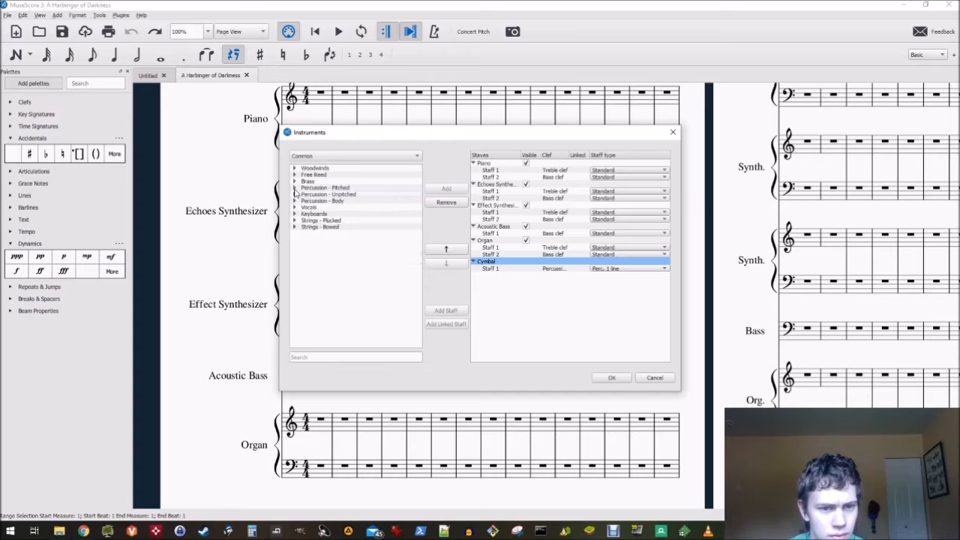
click(295, 189)
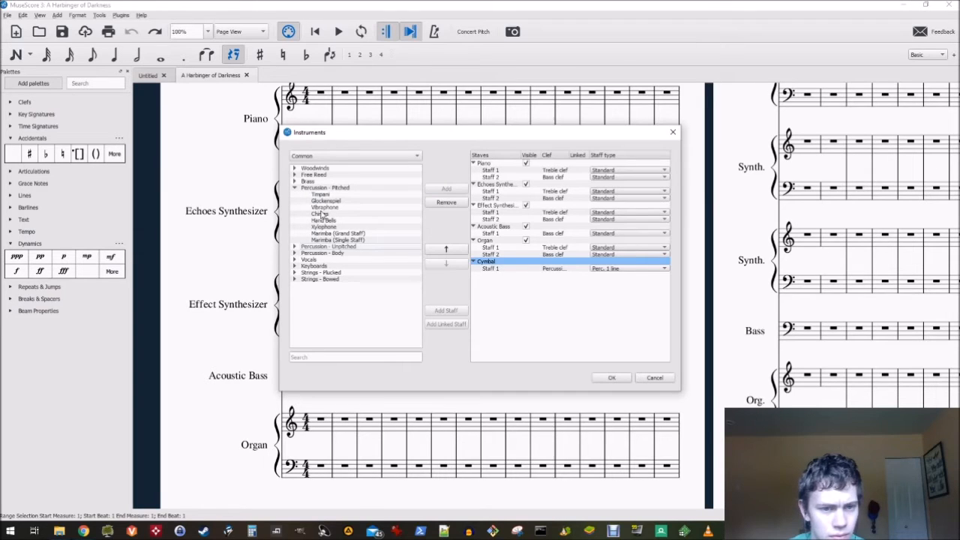
click(324, 201)
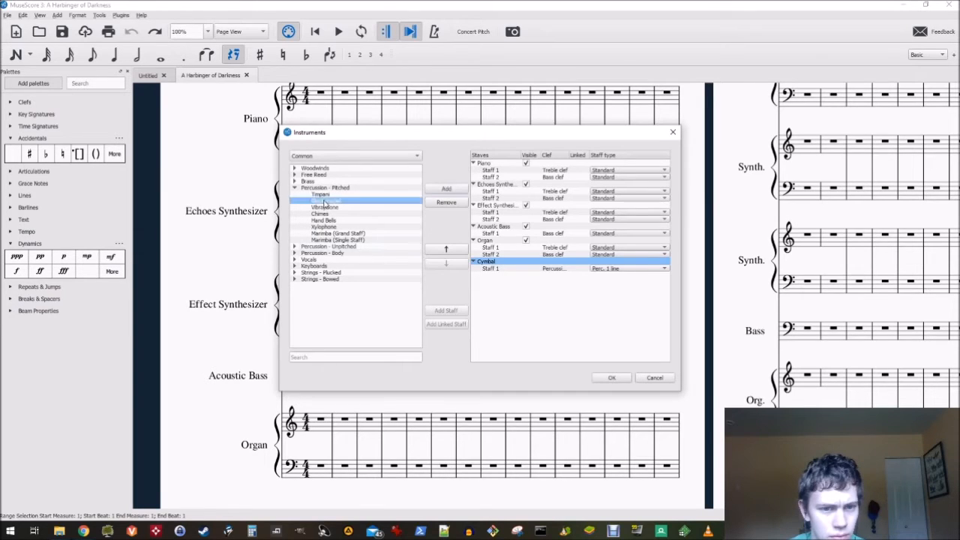
click(441, 189)
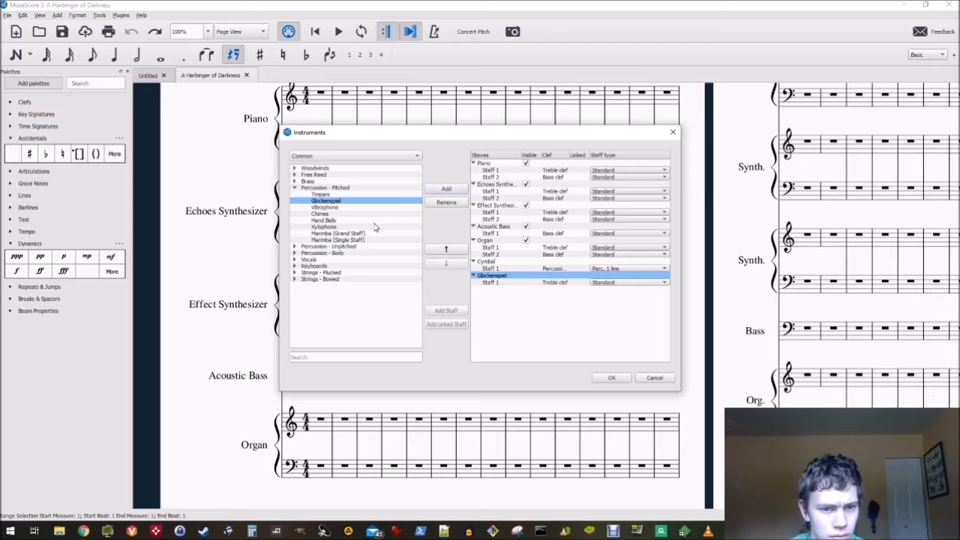
click(607, 378)
scroll(221, 178, down, 2)
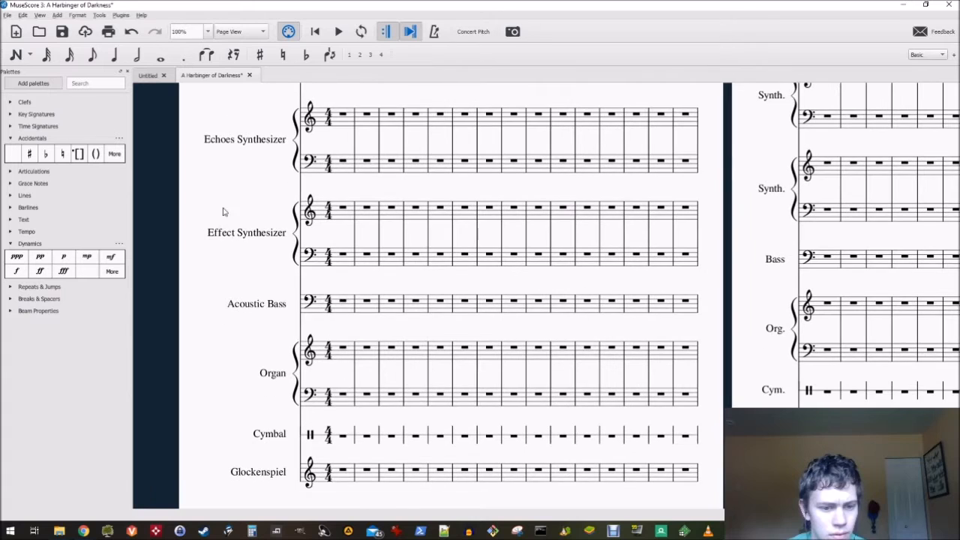
scroll(210, 270, down, 1)
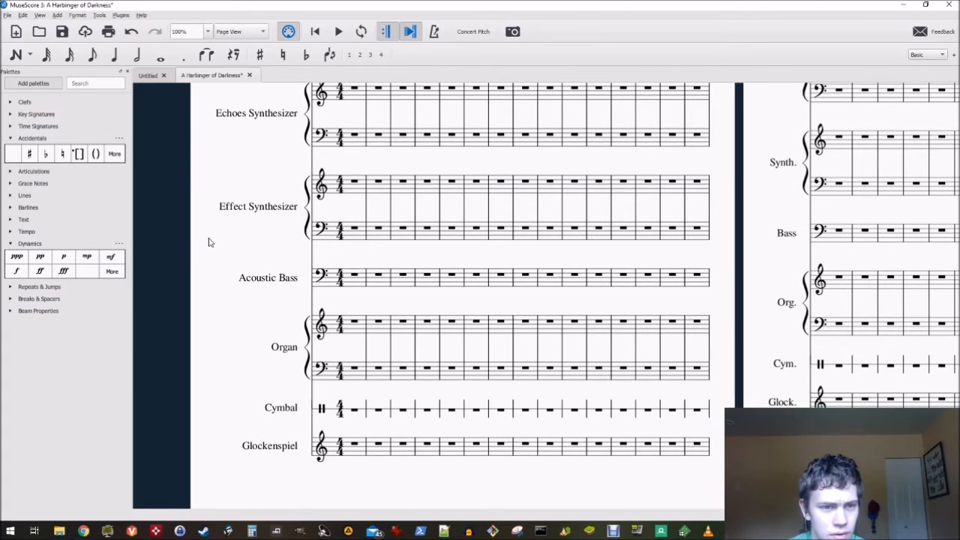
Reopen the score's instrument list and move the Glockenspiel to the first position, above the Piano
click(7, 14)
mouse_move(23, 15)
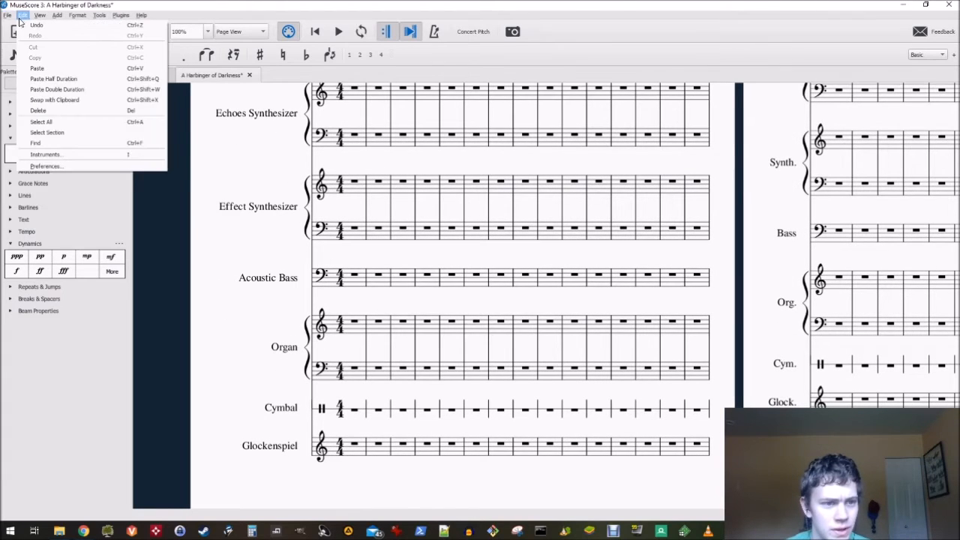
click(43, 155)
click(500, 234)
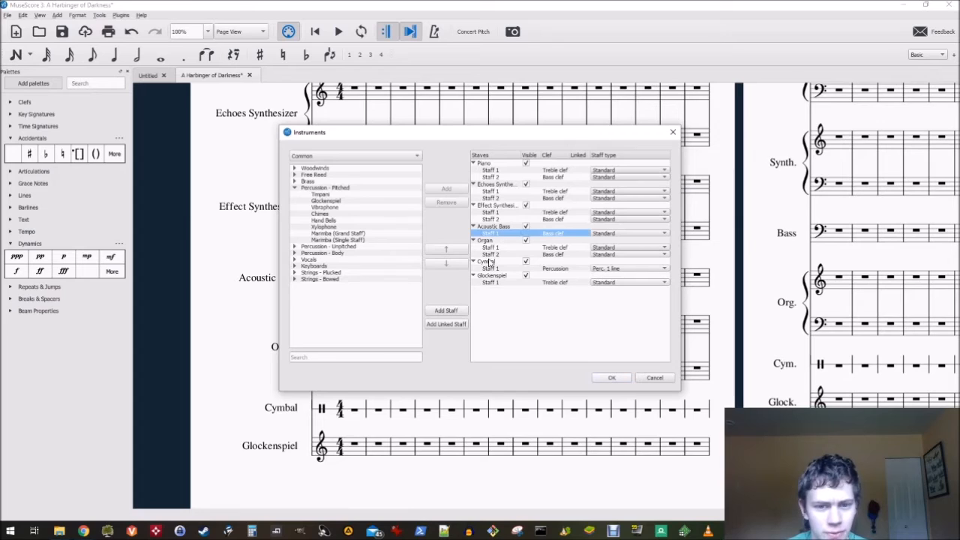
click(489, 276)
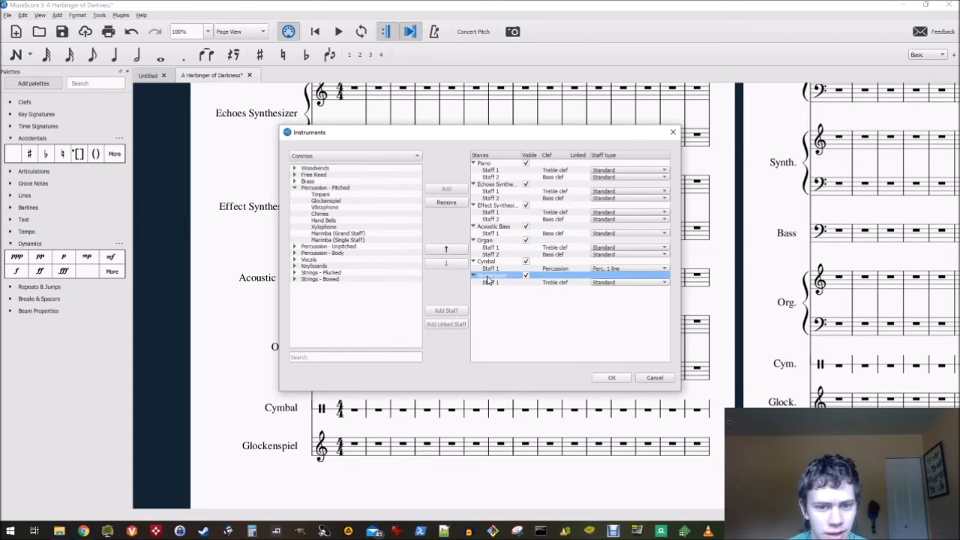
click(446, 250)
click(445, 250)
click(446, 250)
click(445, 250)
click(445, 250)
Move the Echoes Synthesizer below the Effect Synthesizer, and the Acoustic Bass below the Organ
click(487, 198)
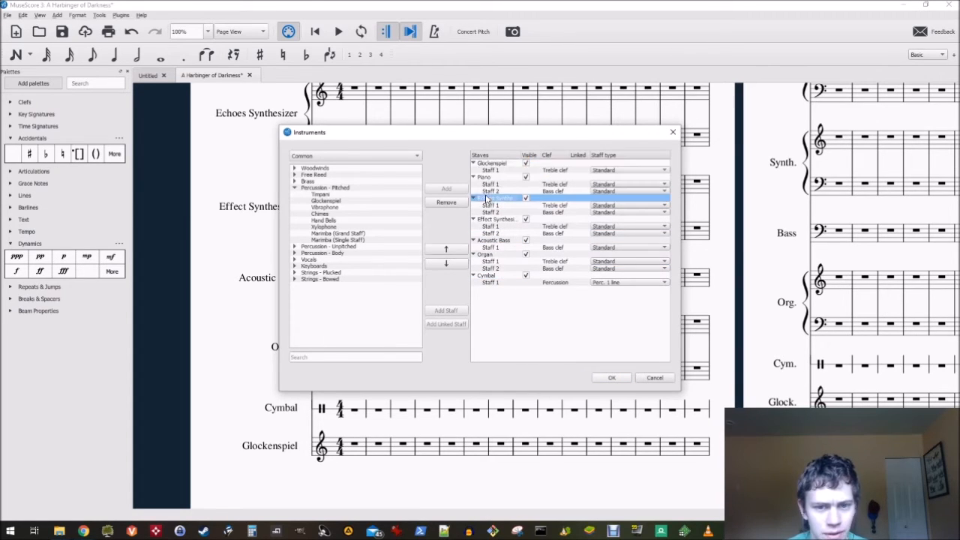
click(446, 266)
click(446, 266)
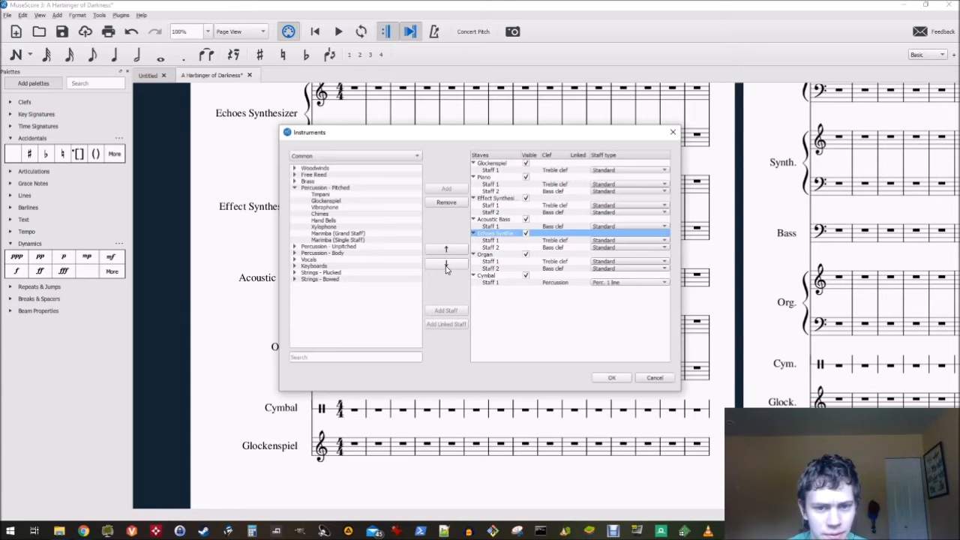
click(493, 219)
click(440, 265)
click(440, 265)
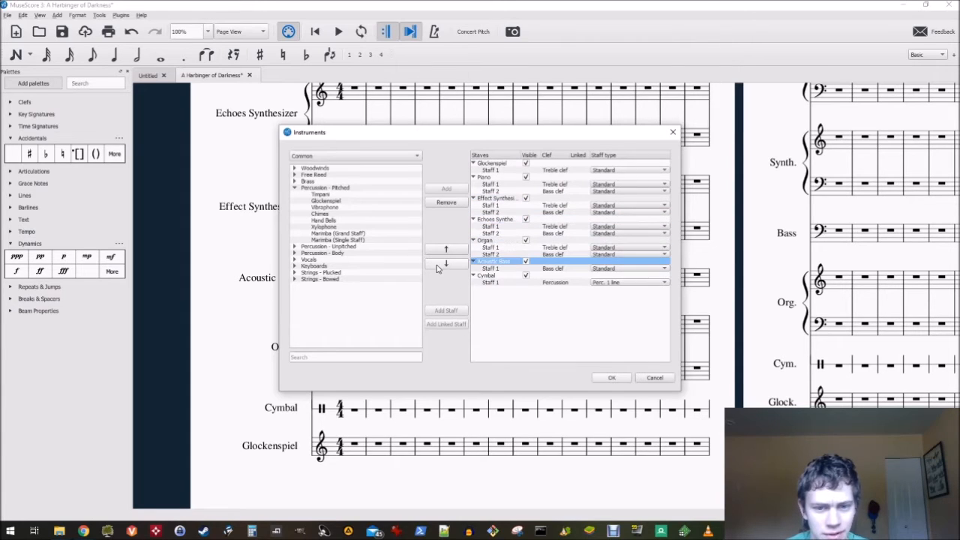
Move the Organ up in the instrument order so it sits directly below the Piano
click(496, 243)
click(448, 249)
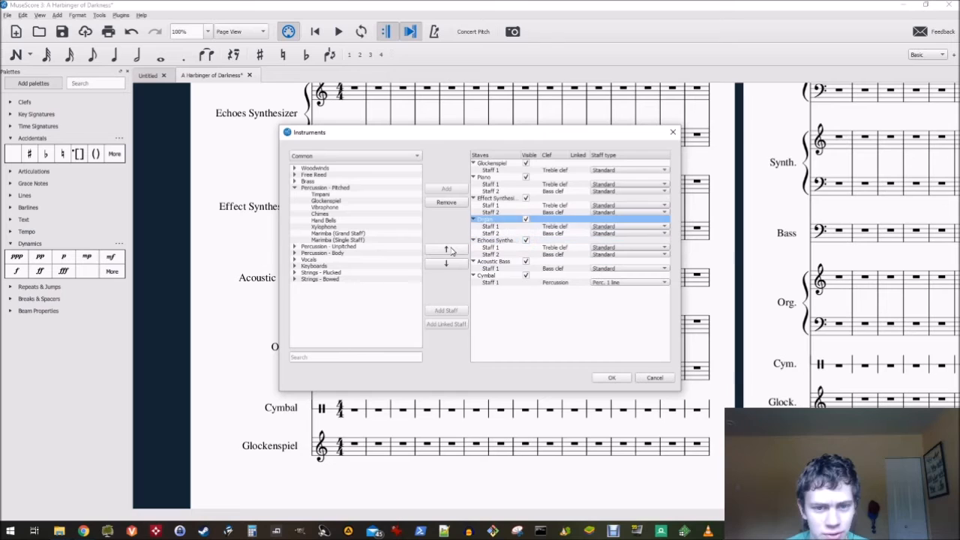
click(449, 250)
click(449, 249)
click(450, 264)
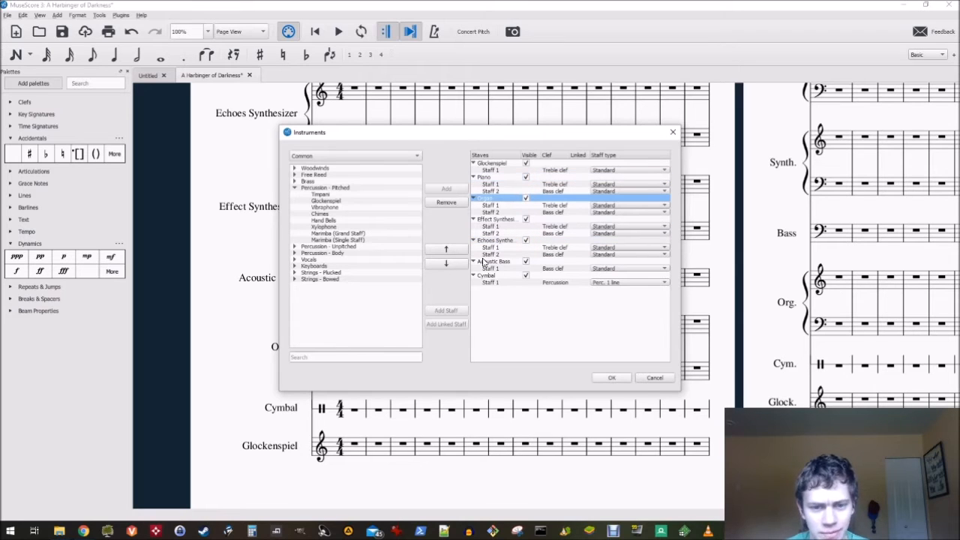
Move the Echoes Synthesizer directly below the Glockenspiel and apply the new instrument order to the score
click(492, 240)
click(459, 249)
click(460, 249)
click(462, 249)
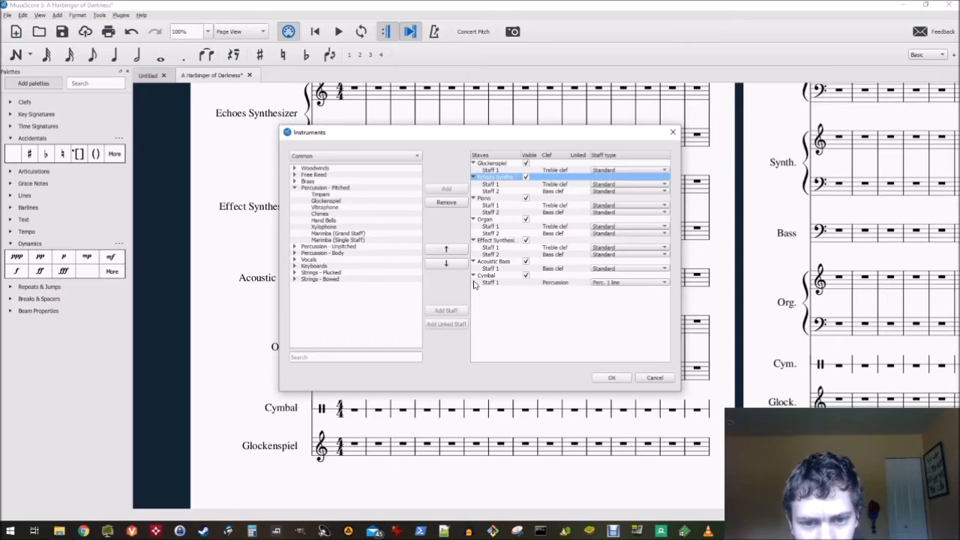
click(495, 240)
click(495, 262)
click(495, 269)
click(491, 275)
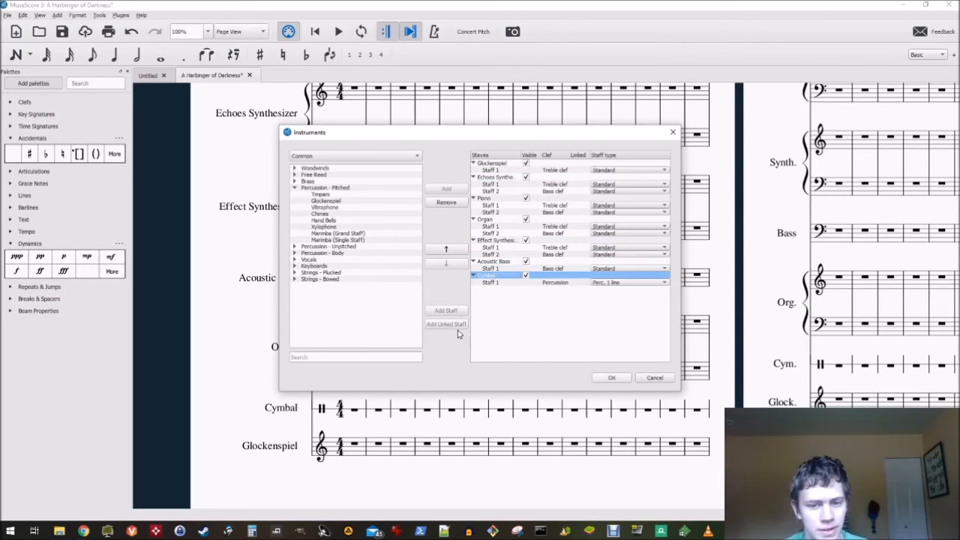
click(600, 378)
Generate a separate part for every instrument in the score
drag(220, 277, 237, 352)
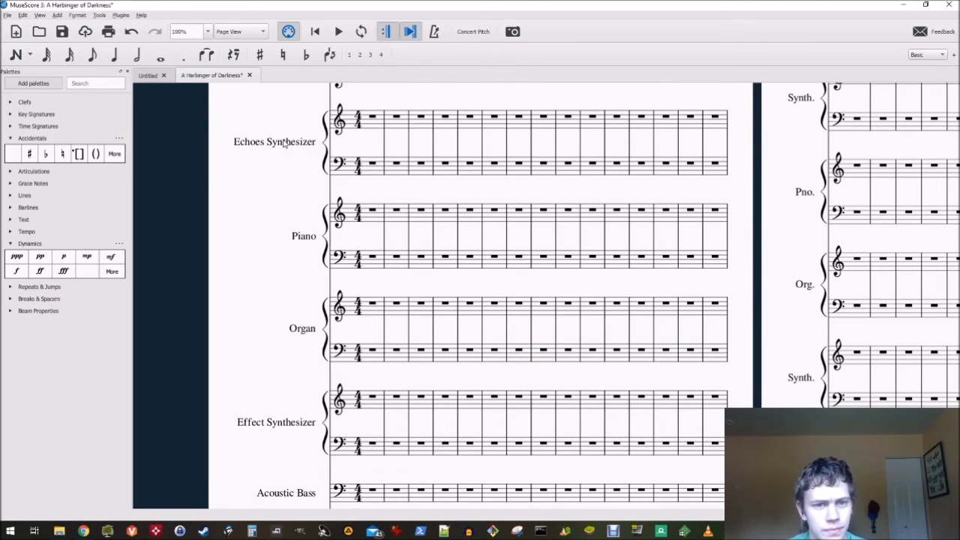
click(6, 15)
click(33, 174)
click(626, 140)
click(589, 395)
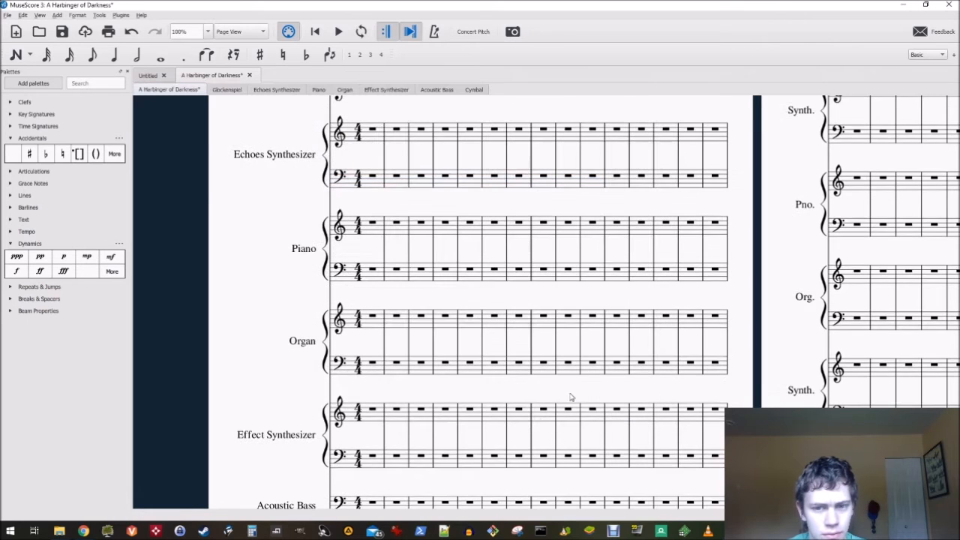
Change the score's display mode to Single Page
click(229, 36)
click(231, 46)
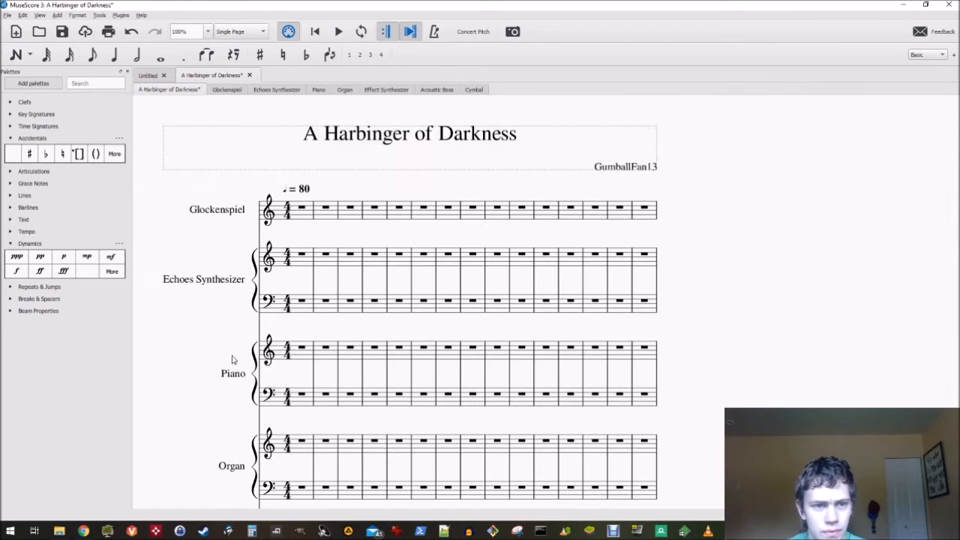
Start note entry in the Glockenspiel's first measure and enter an eighth note D4 on beat 1
click(304, 217)
key(n)
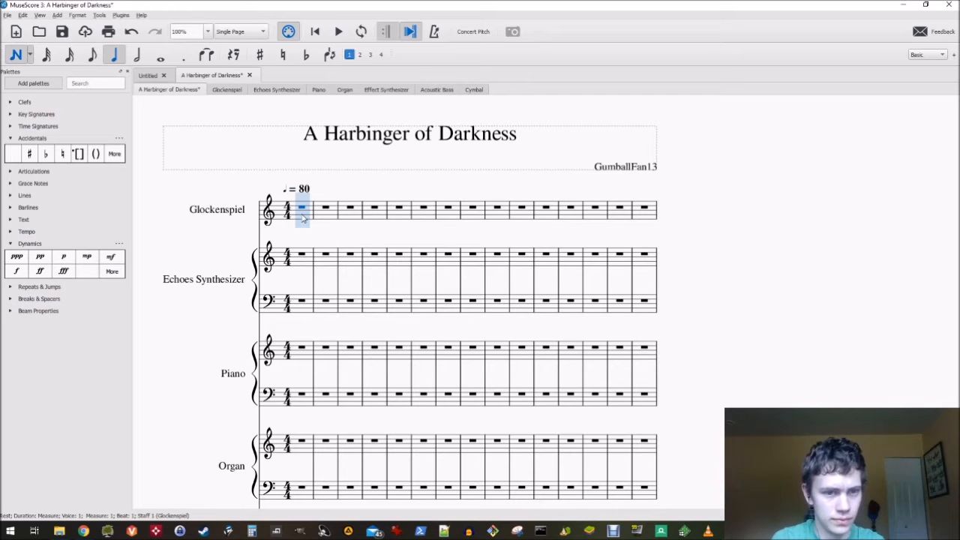
key(3)
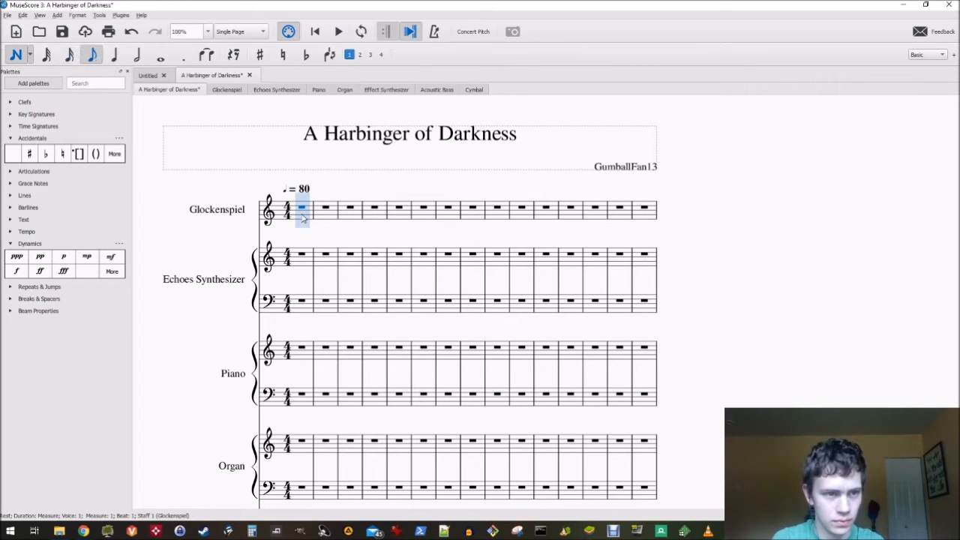
key(4)
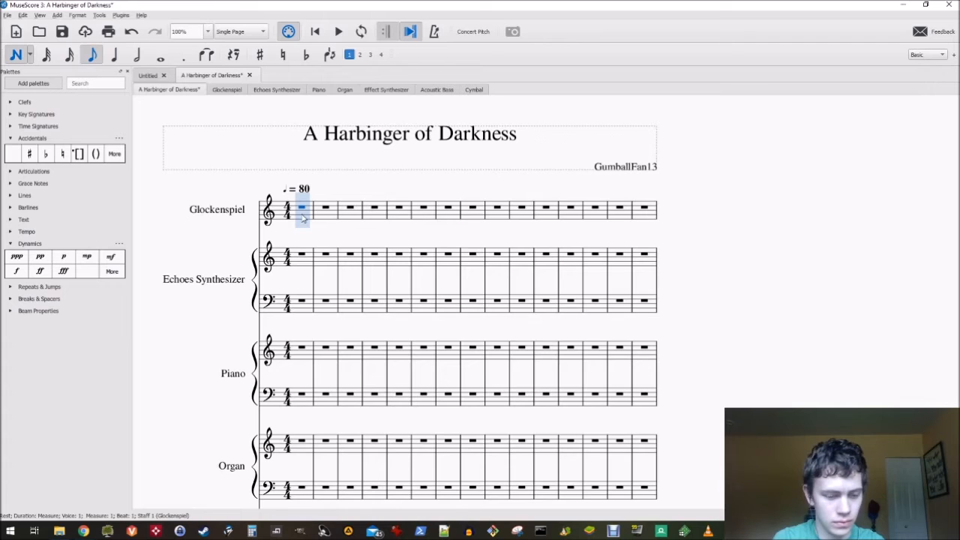
key(d)
key(ctrl+Down)
key(Up)
key(ctrl+Down)
key(ctrl+Up)
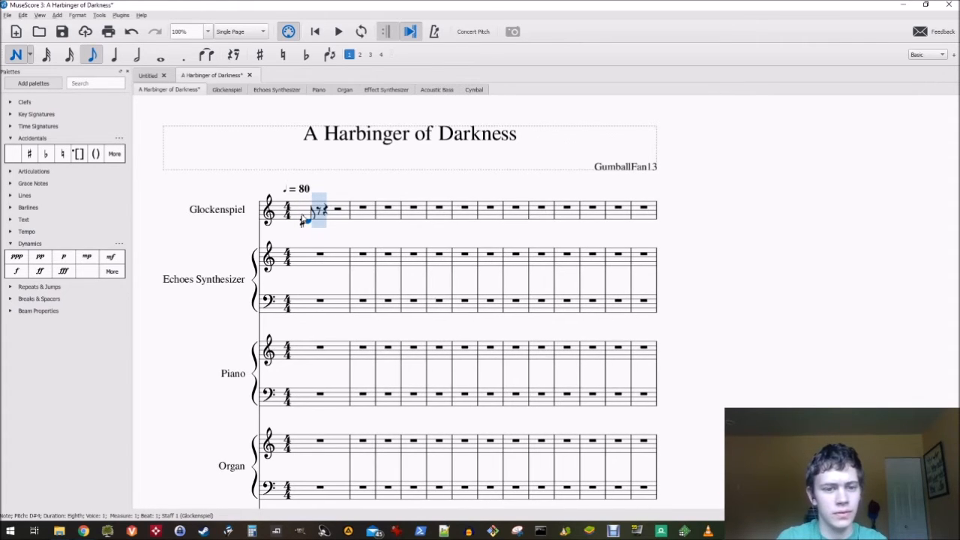
key(ctrl+Up)
key(Down)
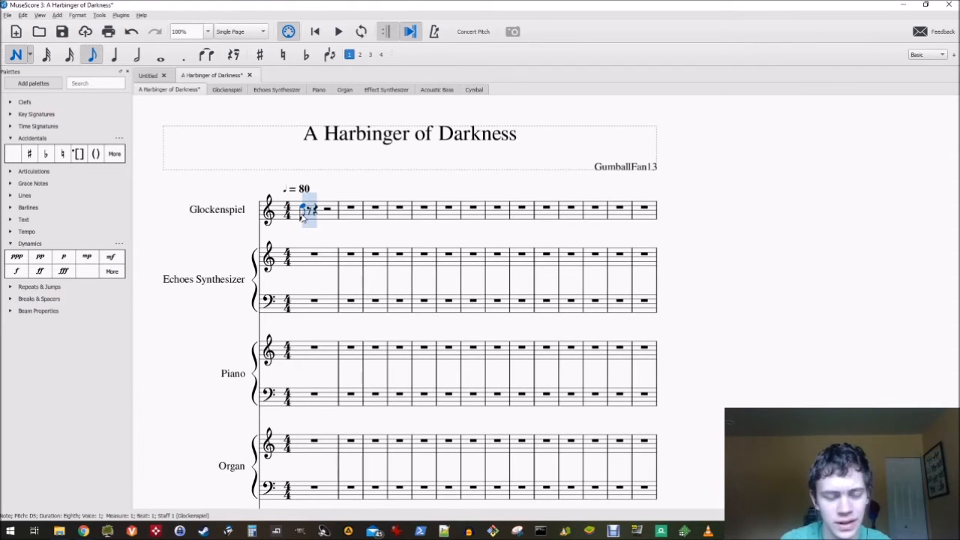
key(ctrl+Down)
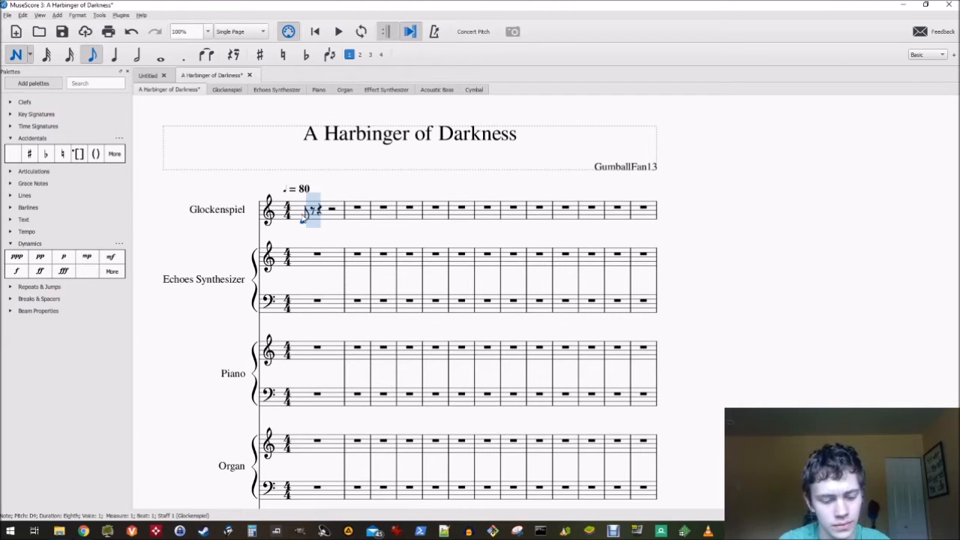
Add eighth notes Eb4 and Bb4 after the D4 in the Glockenspiel's first measure and leave note entry
key(d)
key(Up)
key(Up)
key(Down)
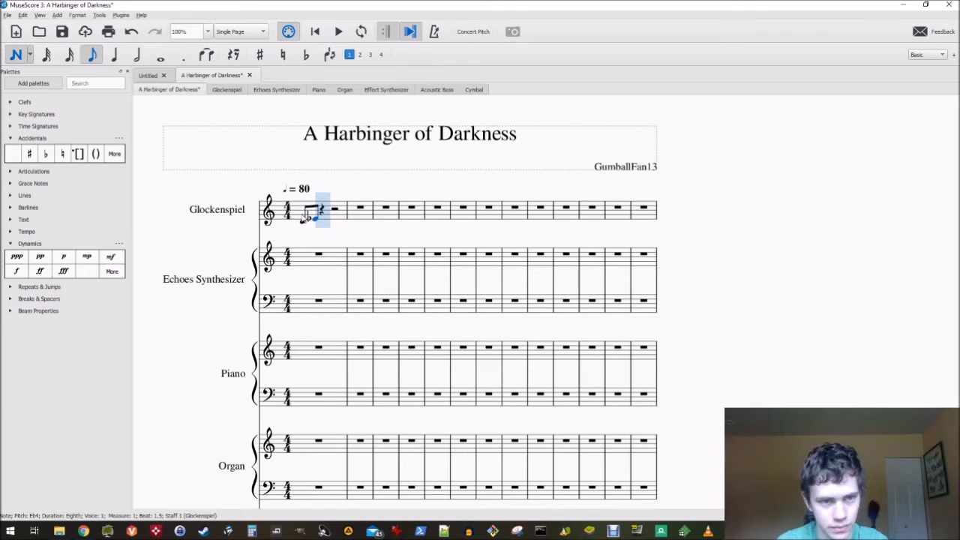
key(b)
key(ctrl+Up)
key(Down)
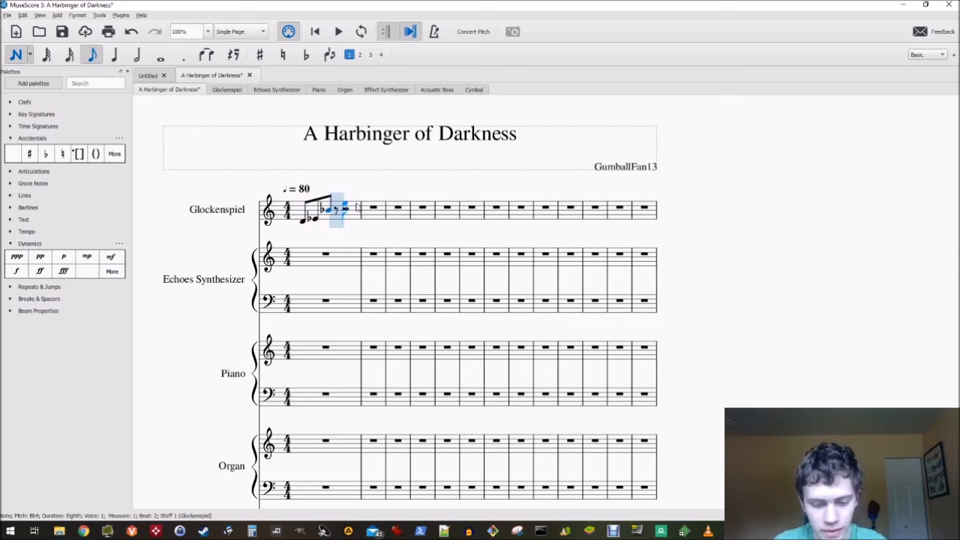
key(Escape)
Apply the two-flat key signature from the first measure on
click(298, 217)
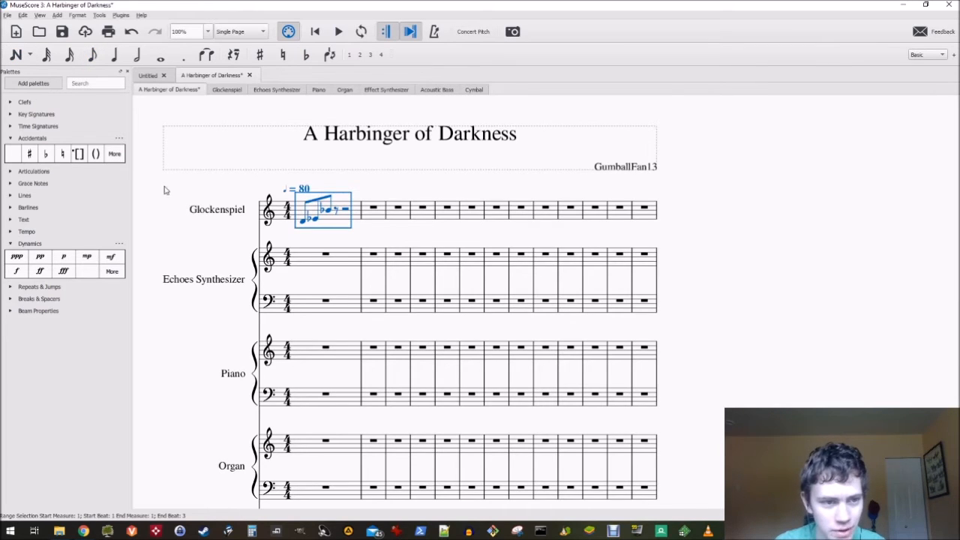
click(19, 114)
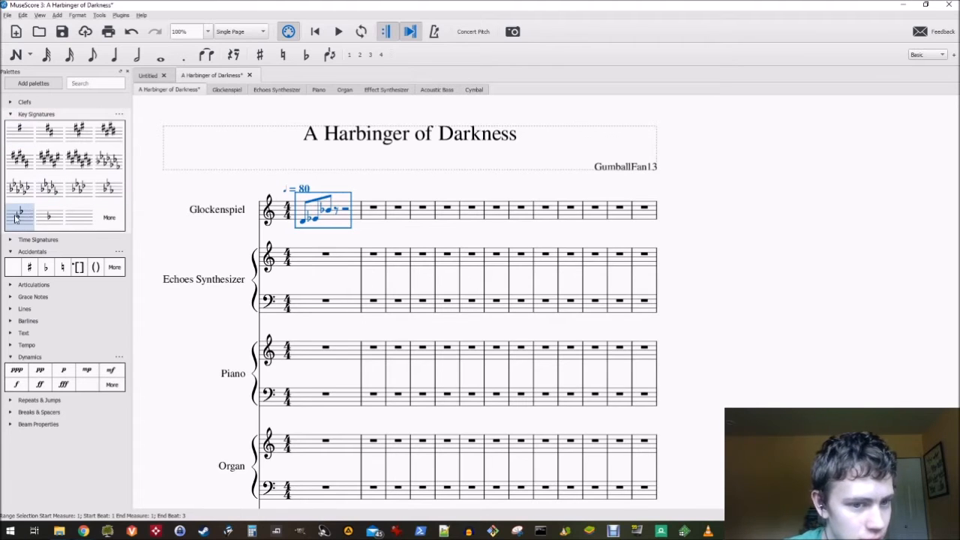
click(43, 214)
Change the Bb4 on beat 2 of the Glockenspiel's first measure to a quarter note
click(331, 213)
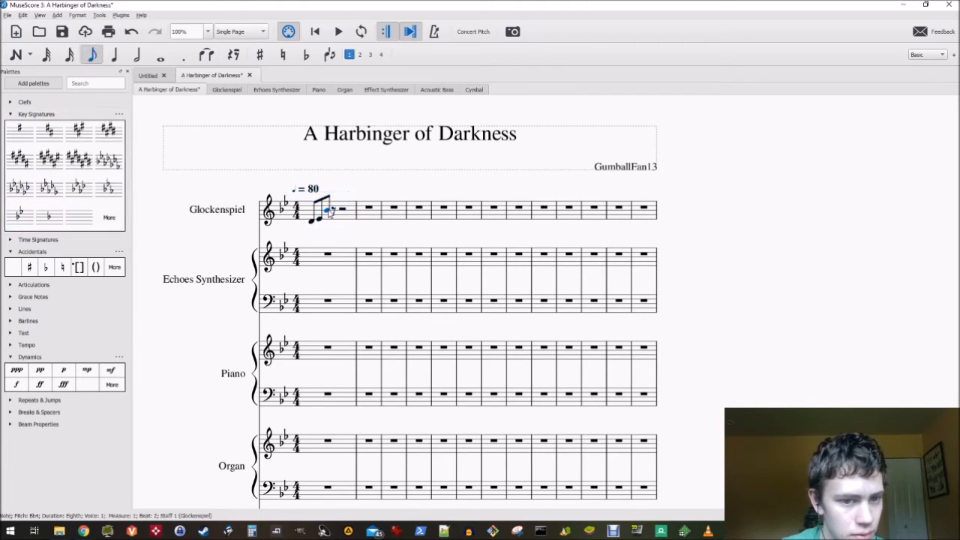
click(114, 54)
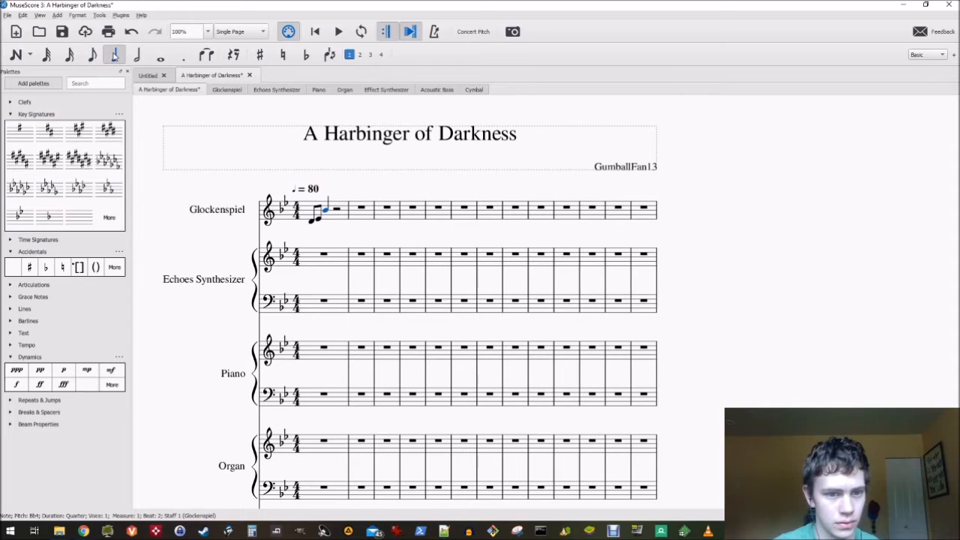
click(318, 221)
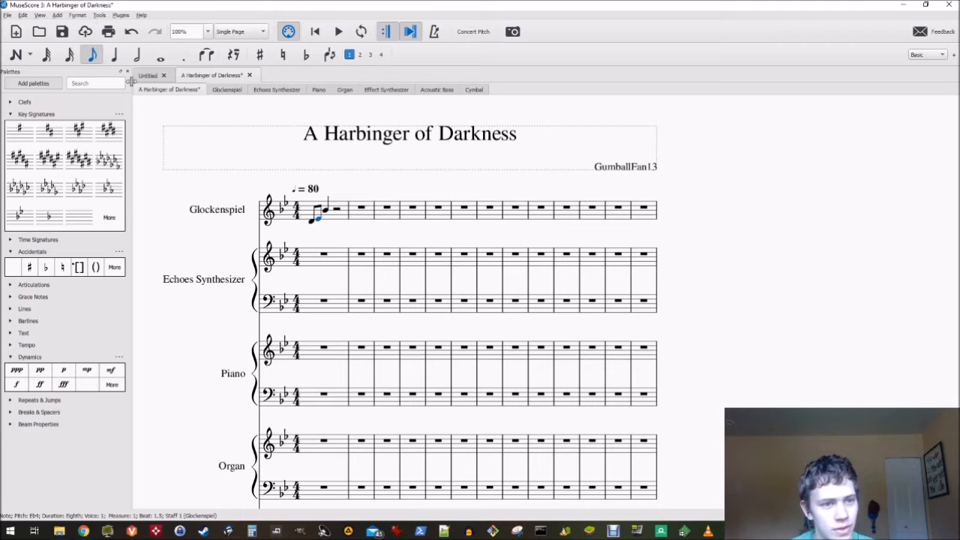
click(325, 214)
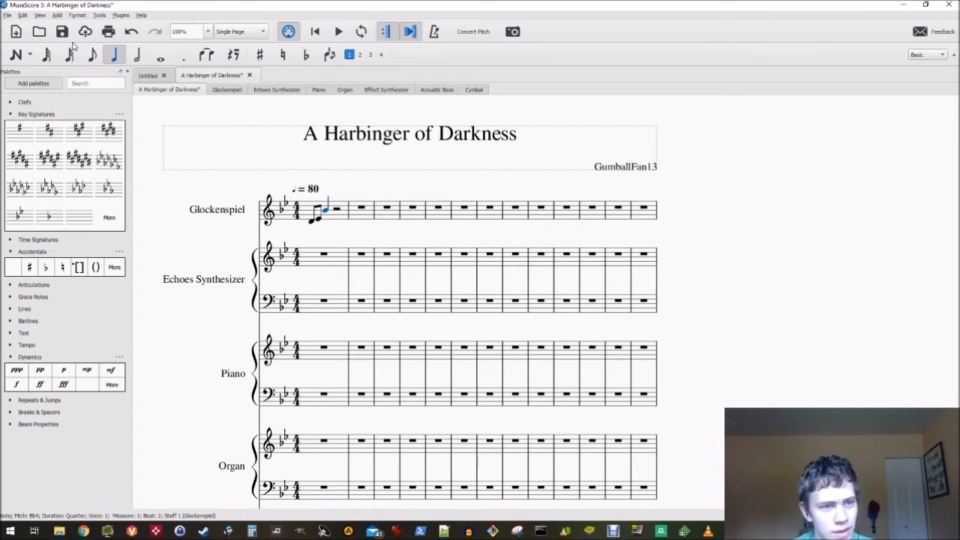
click(92, 55)
key(5)
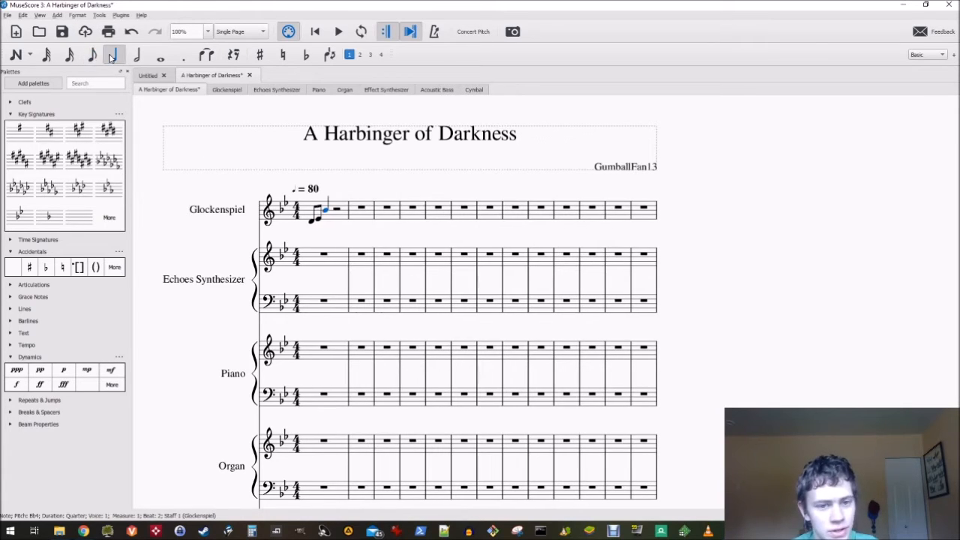
Lengthen the first measure's Bb4 to a dotted half note and delete the leftover Bb4 in measure 2
key(6)
key(7)
key(6)
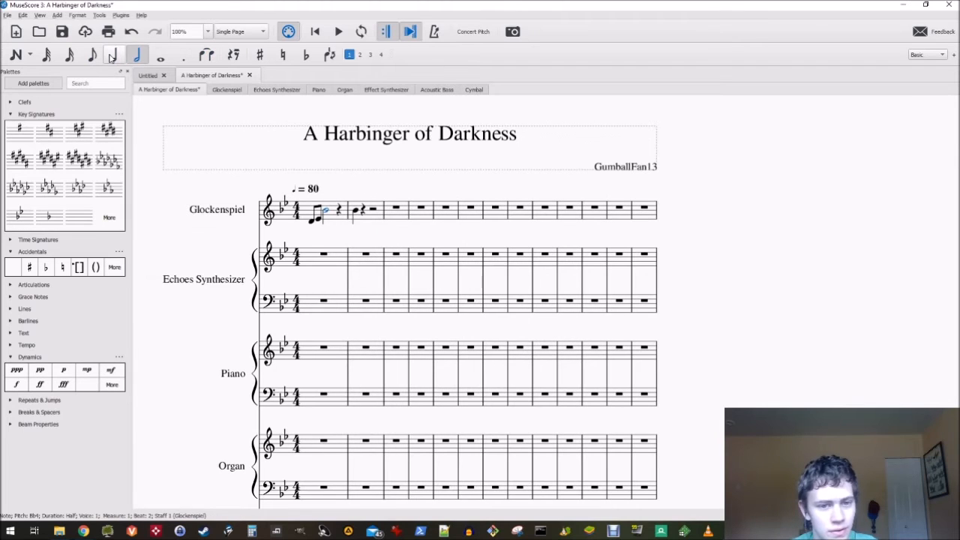
key(5)
key(6)
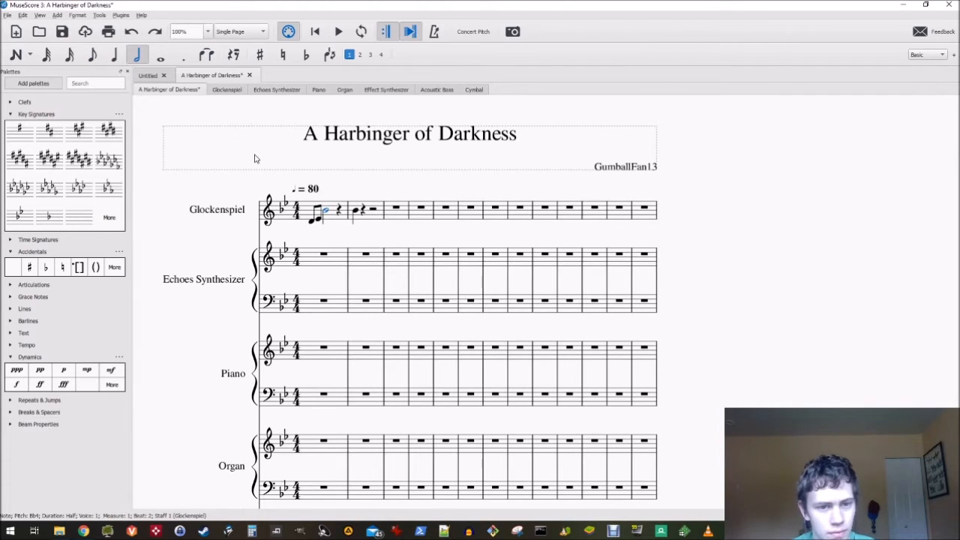
key(period)
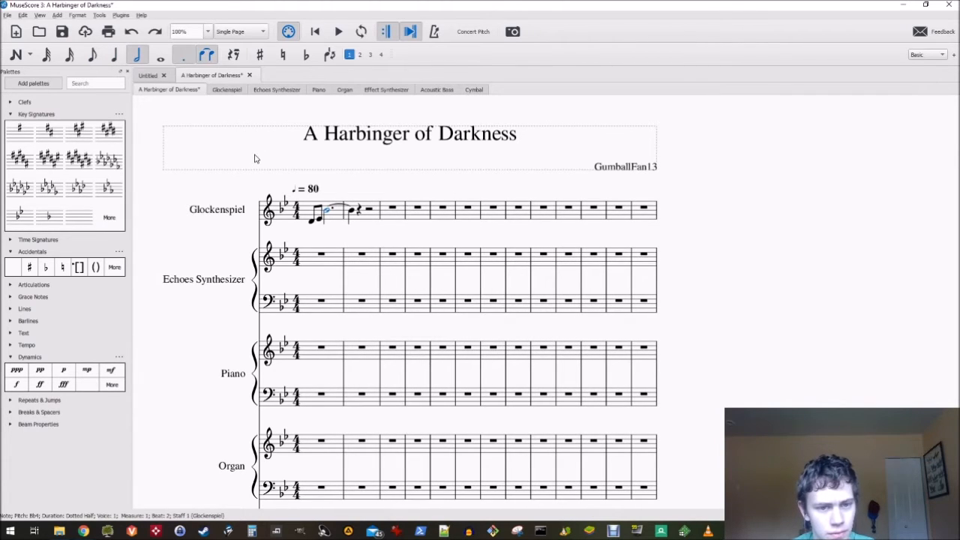
click(350, 215)
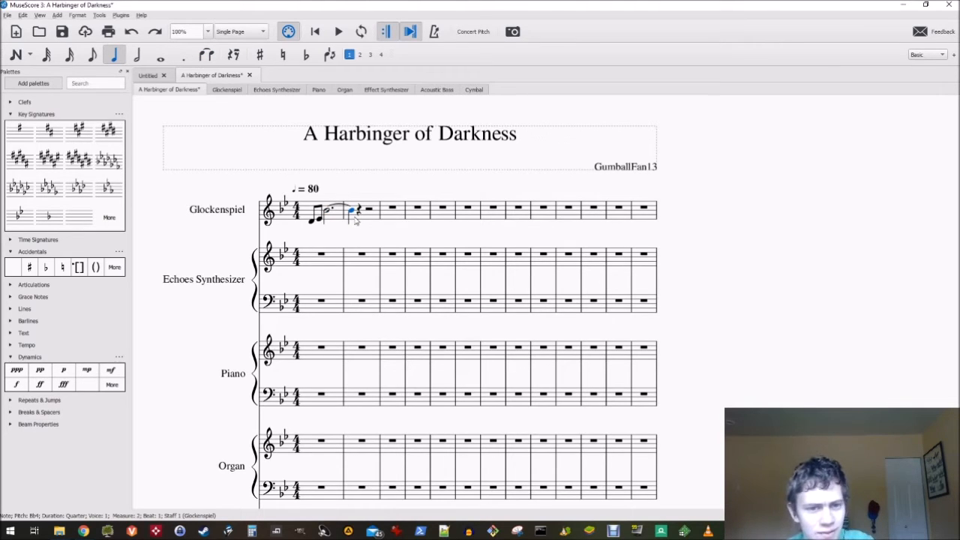
key(Delete)
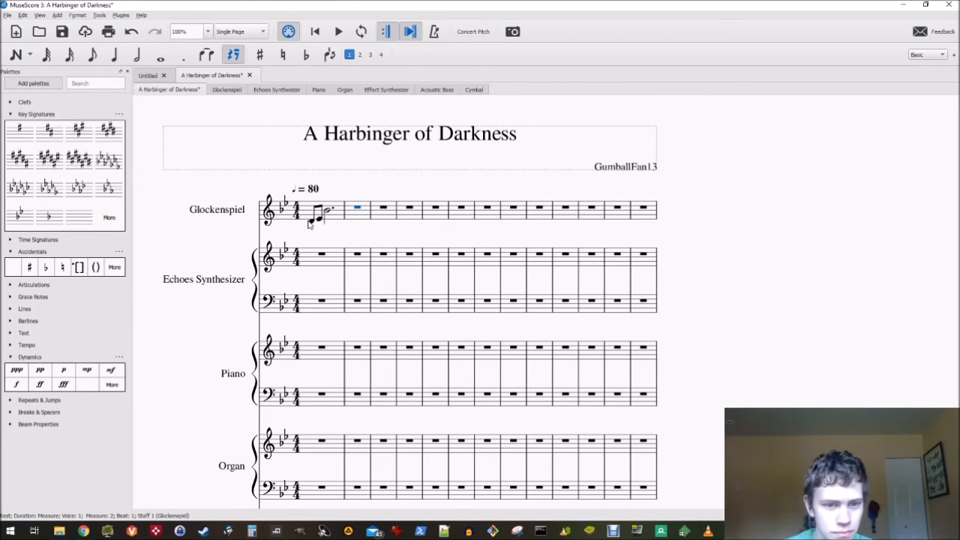
Play back the Glockenspiel phrase from its first note, then stop playback
click(312, 219)
click(338, 32)
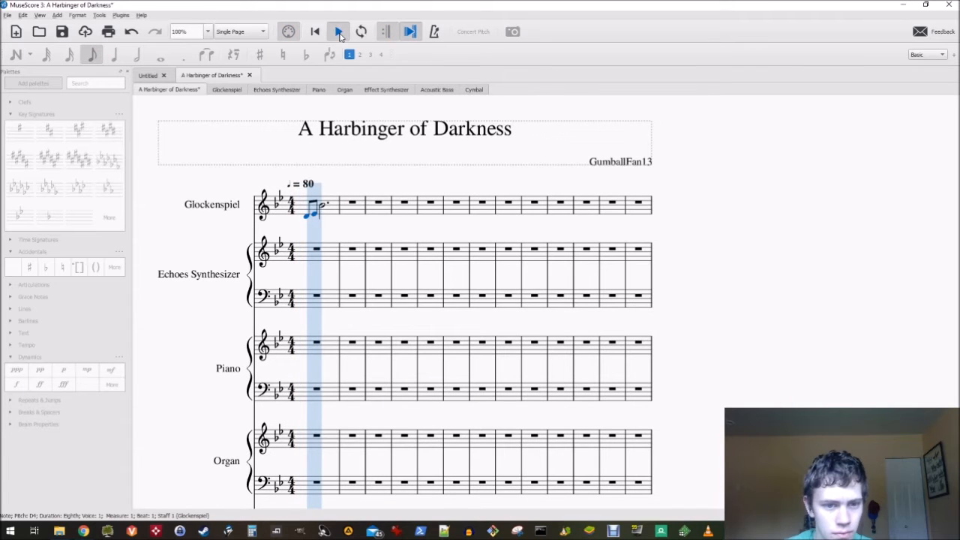
click(339, 32)
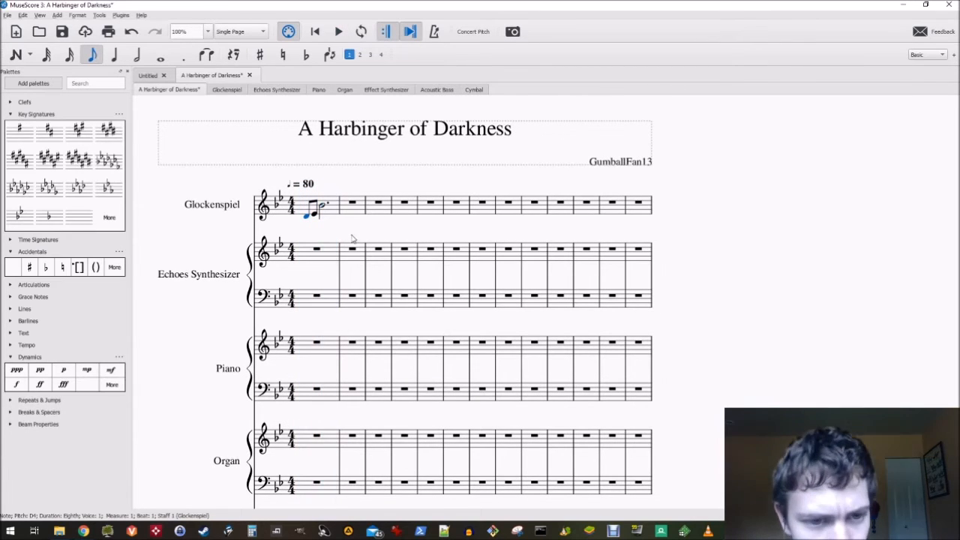
Change the Bb4 in the Glockenspiel's first measure to a dotted quarter note
click(324, 207)
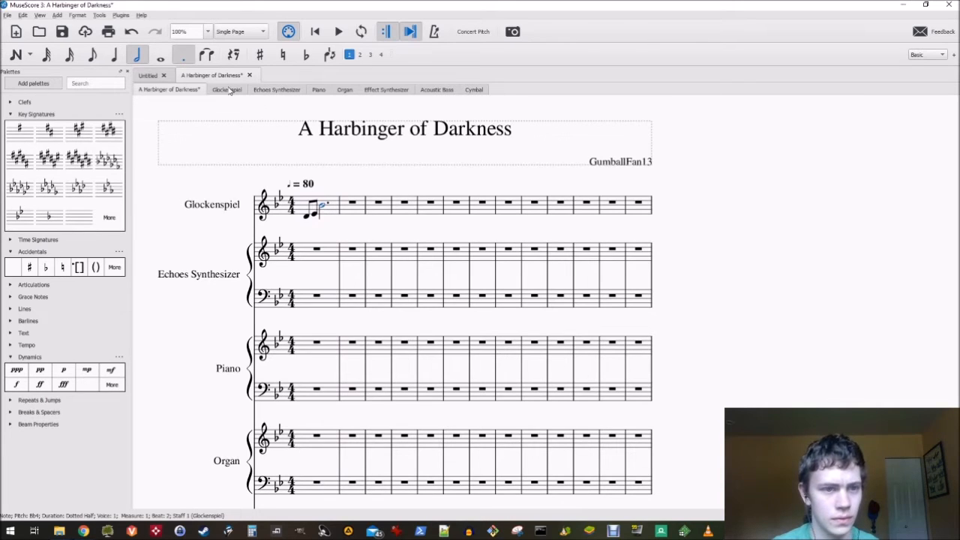
click(114, 54)
click(189, 60)
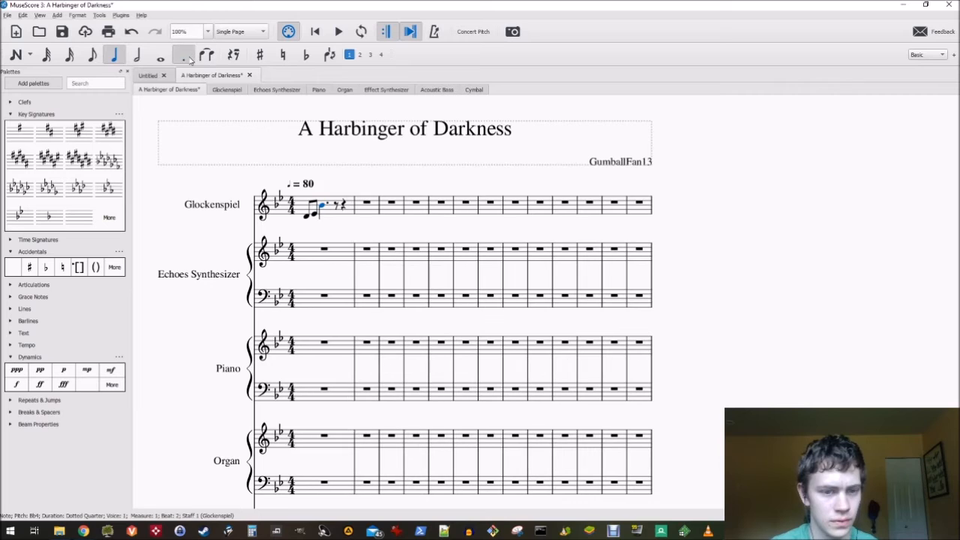
Fill the rest of the Glockenspiel's first measure from beat 3.5 with eighth notes Eb4, D4 and Eb4
click(338, 209)
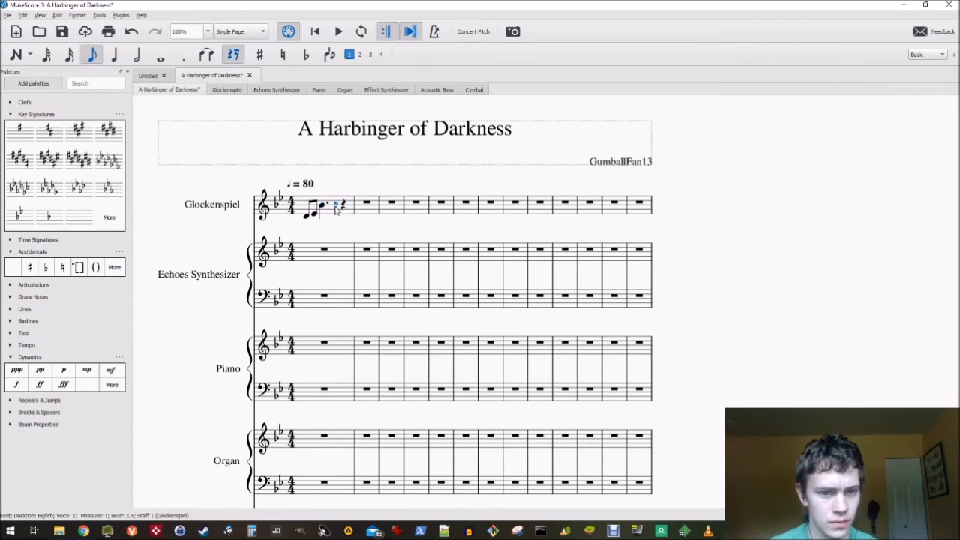
key(n)
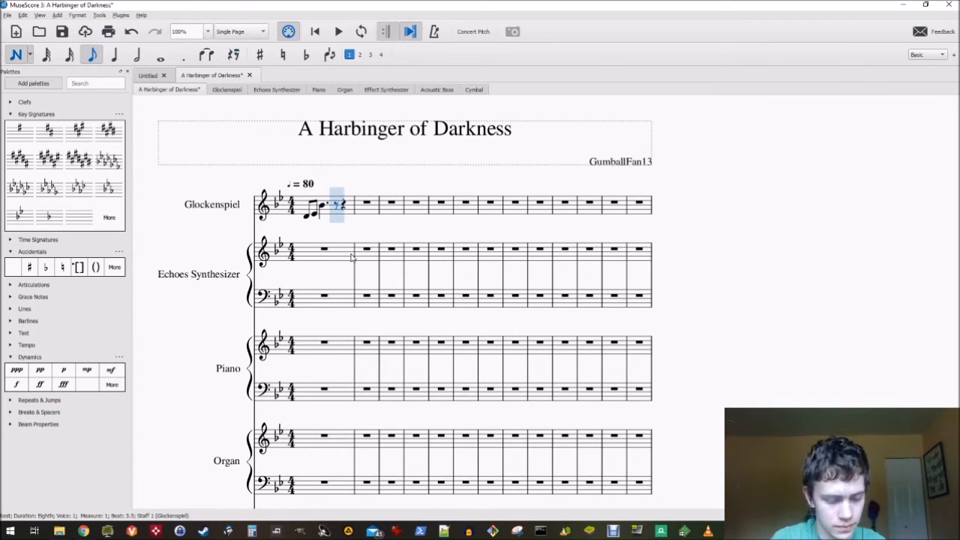
key(d)
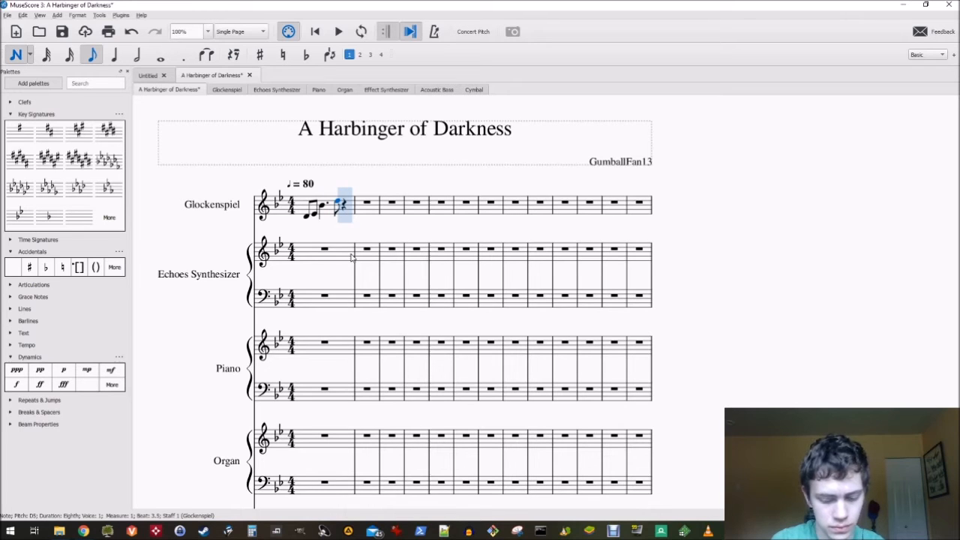
key(ctrl+Down)
key(Up)
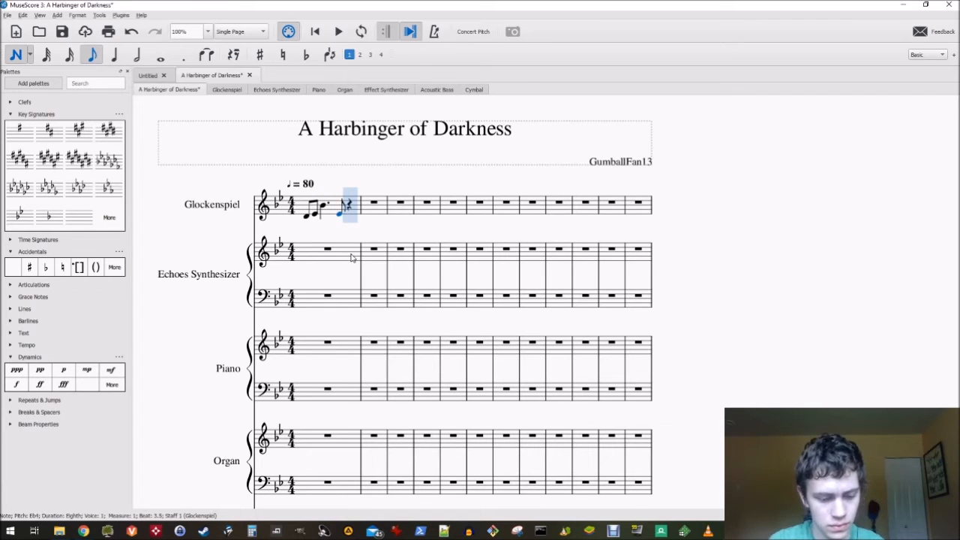
key(e)
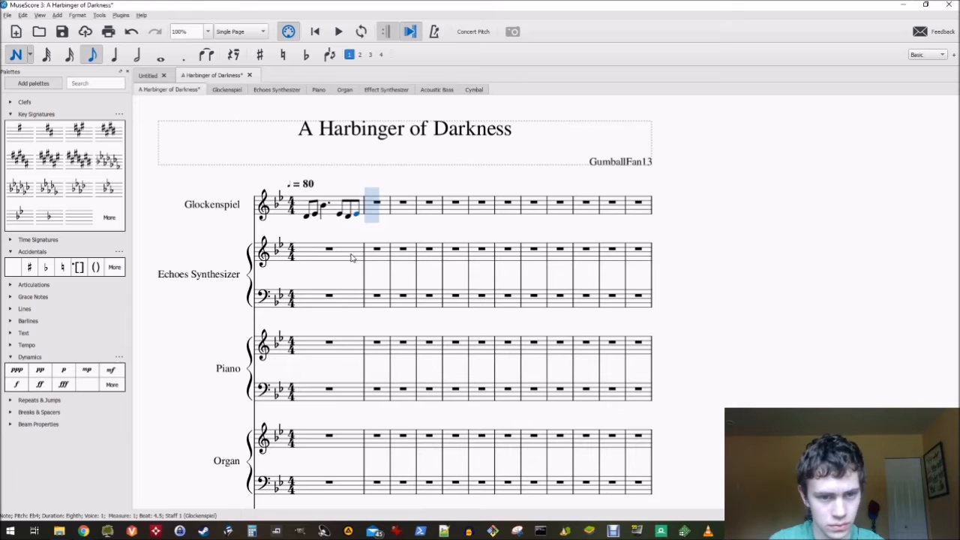
Enter eighth notes D4, Eb4 and Bb4 at the start of the Glockenspiel's second measure
key(d)
key(e)
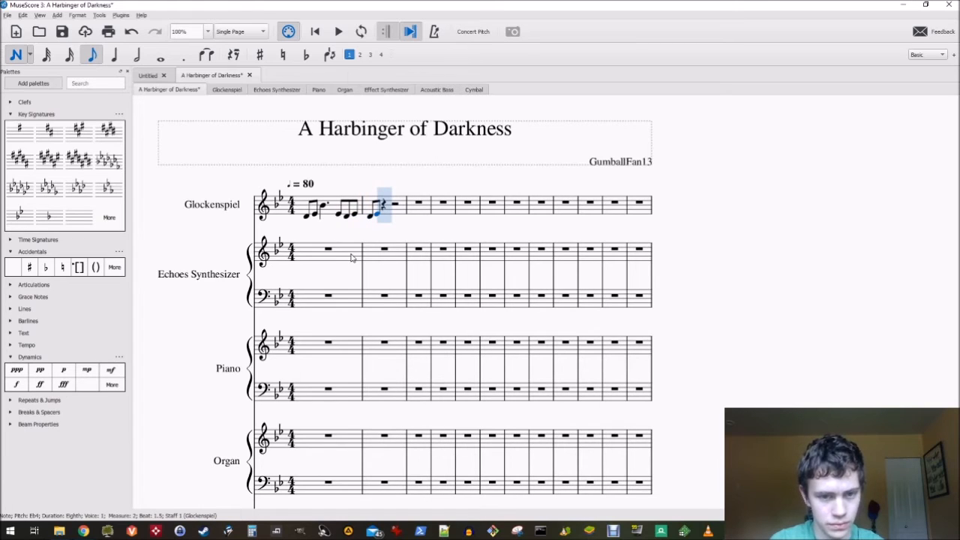
key(a)
key(ctrl+z)
key(b)
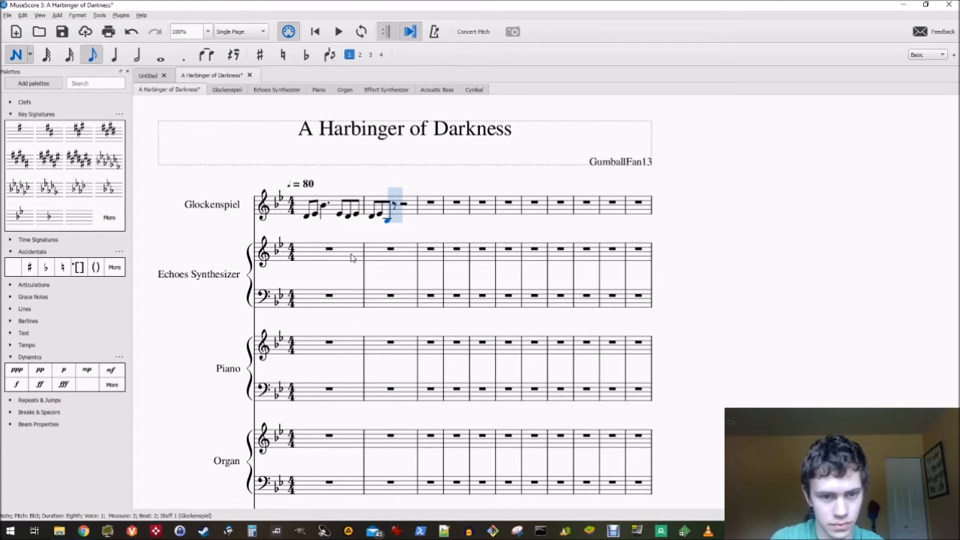
key(ctrl+Up)
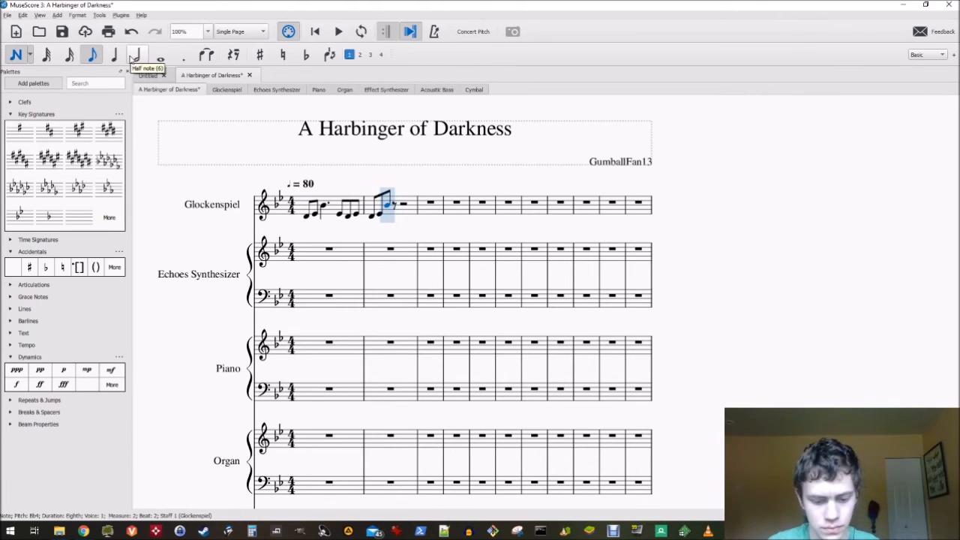
Leave note entry and lengthen the Bb4 in the Glockenspiel's second measure to a half note
key(Escape)
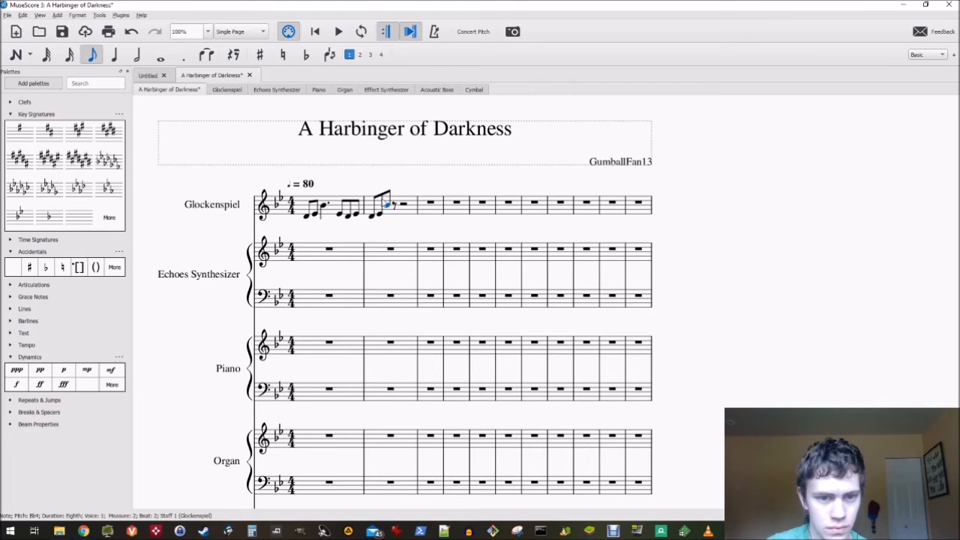
click(113, 54)
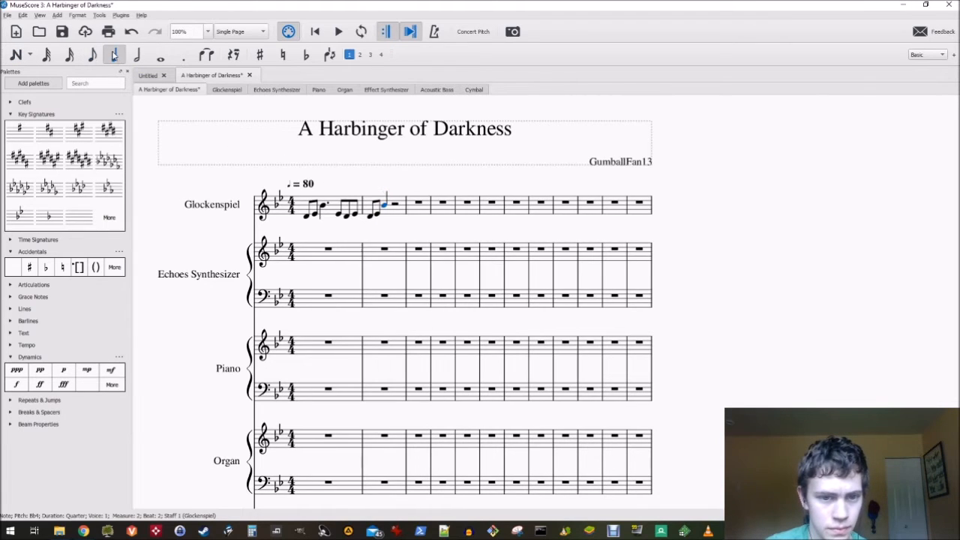
click(138, 56)
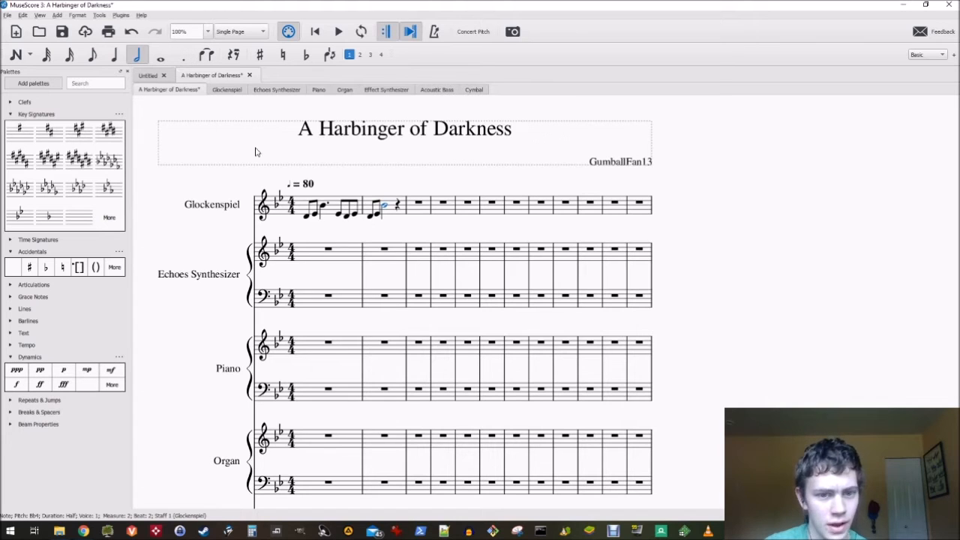
Dot the half-note Bb4 in the Glockenspiel's second measure and play the melody back from its first note
click(184, 56)
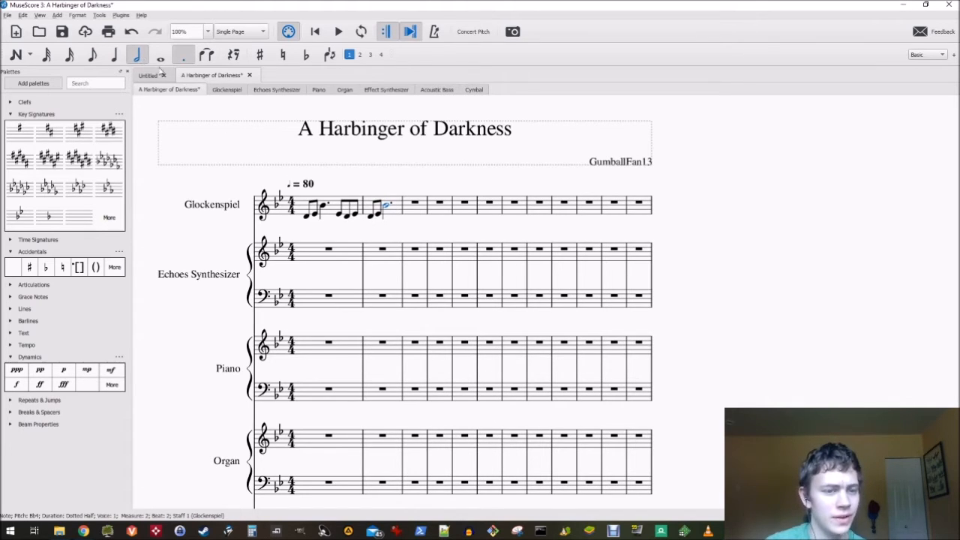
click(312, 217)
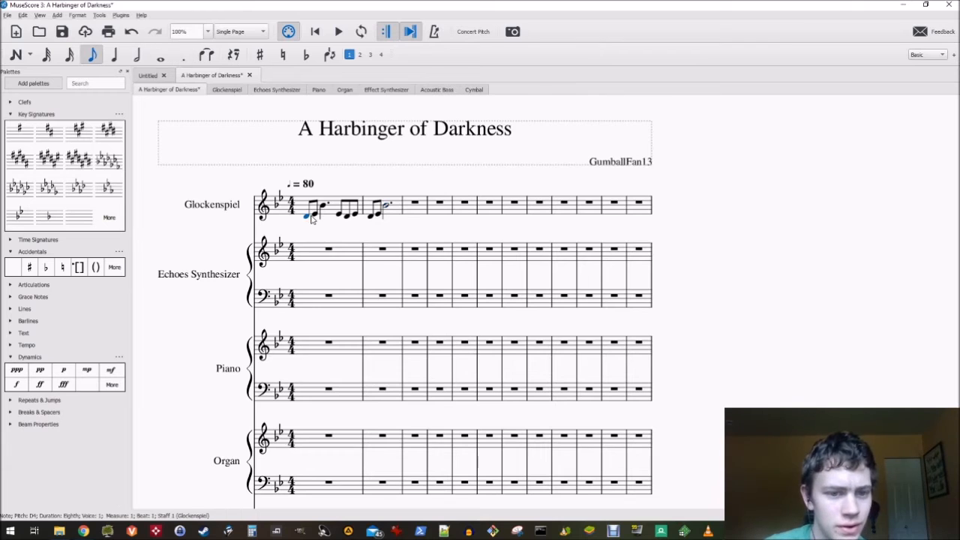
click(339, 32)
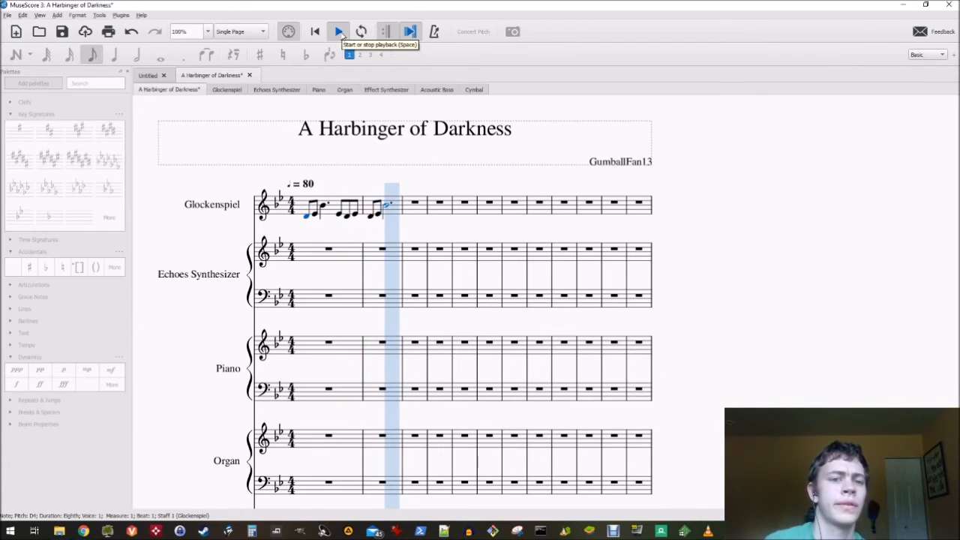
click(339, 33)
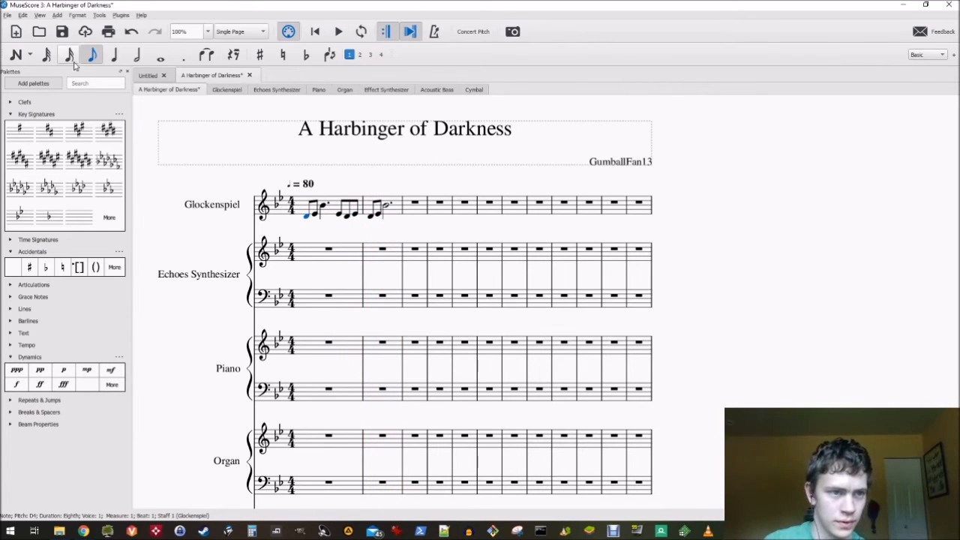
Add the bowed strings Violoncello and Contrabass as instruments at the end of the score
click(8, 15)
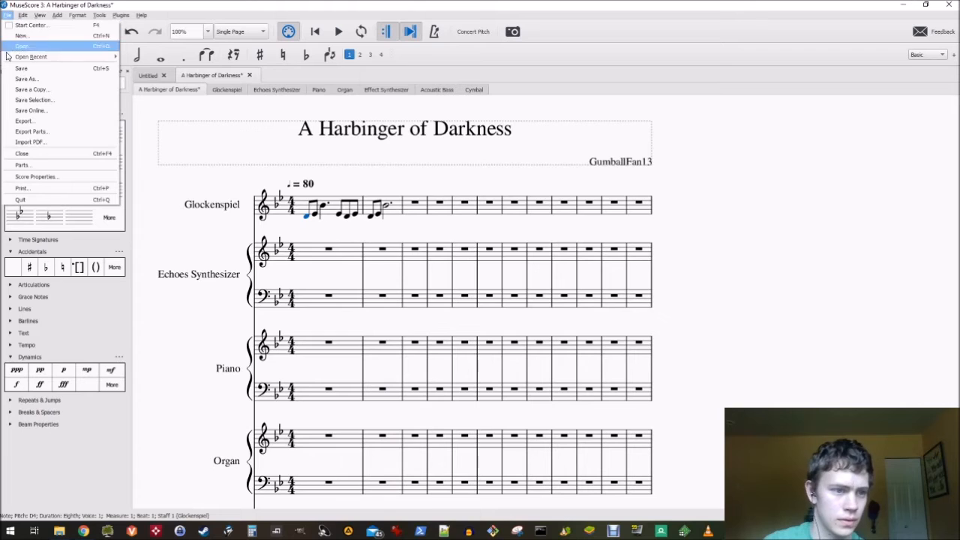
mouse_move(23, 15)
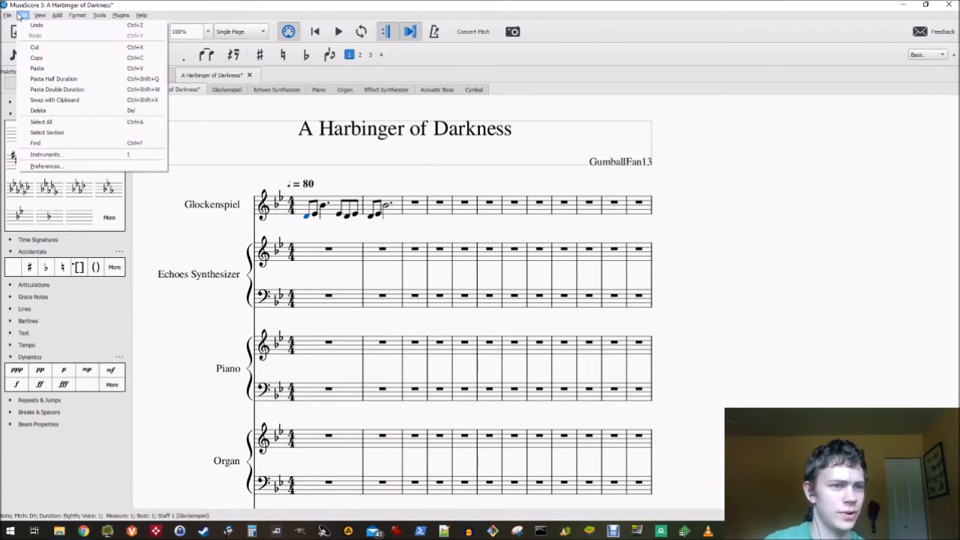
click(54, 156)
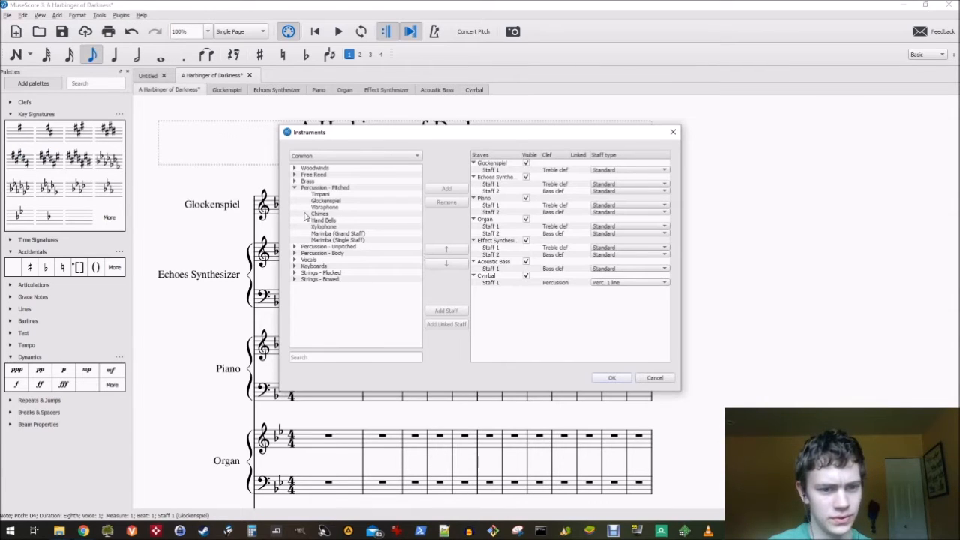
click(296, 280)
click(305, 300)
click(436, 190)
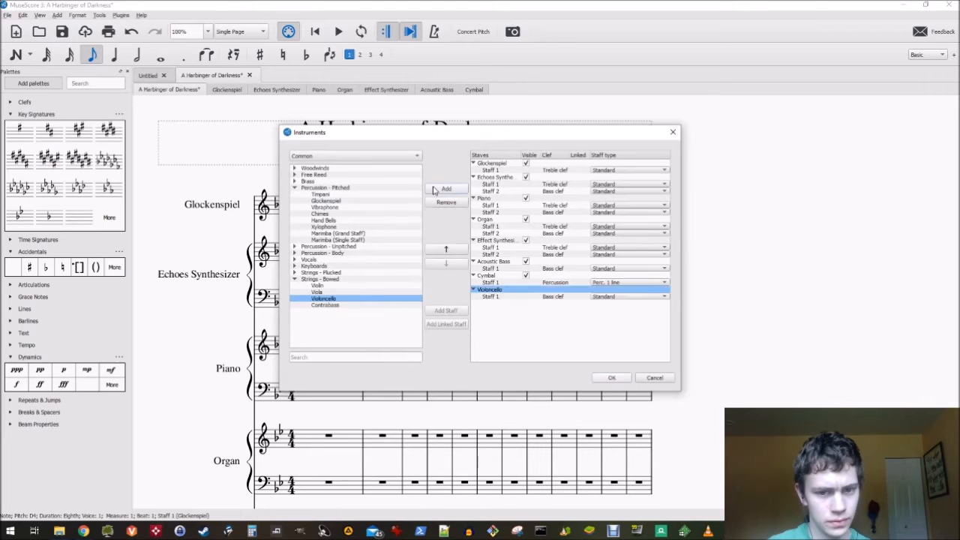
click(341, 305)
click(450, 190)
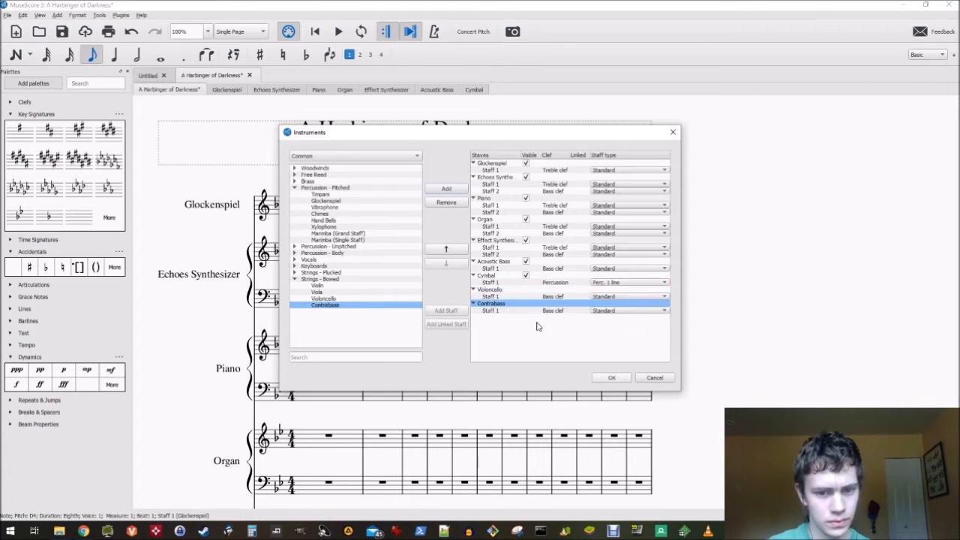
click(600, 380)
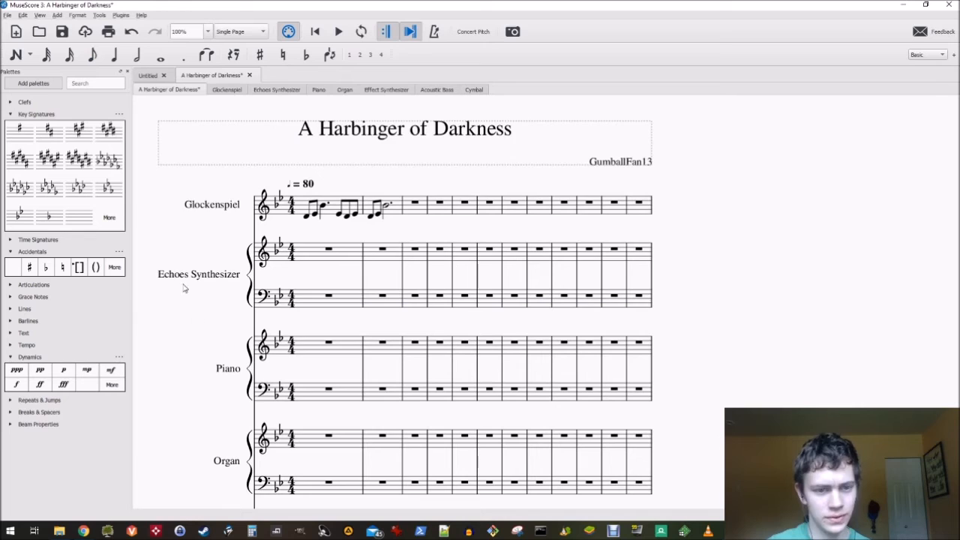
Try to create a single part titled Violoncello, selecting the Violoncello among the score's instruments
click(7, 15)
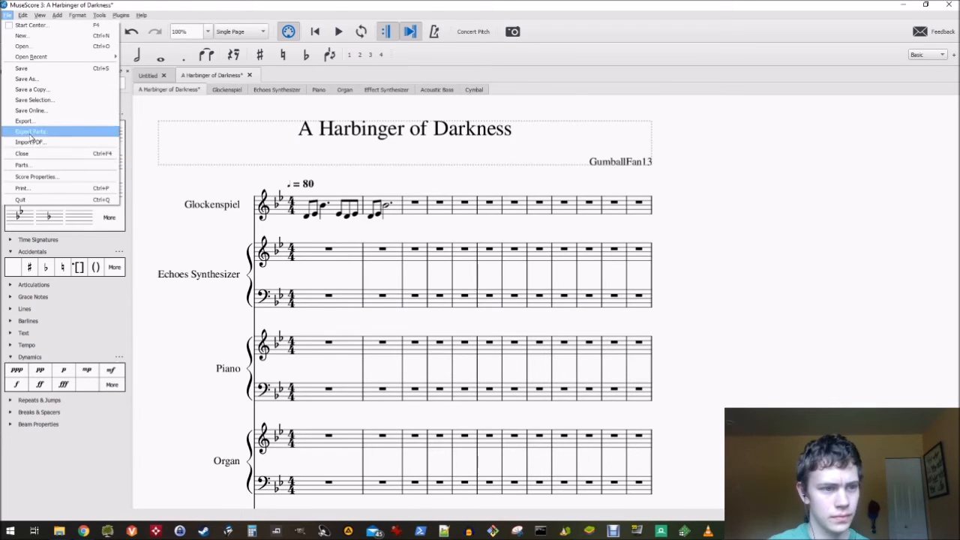
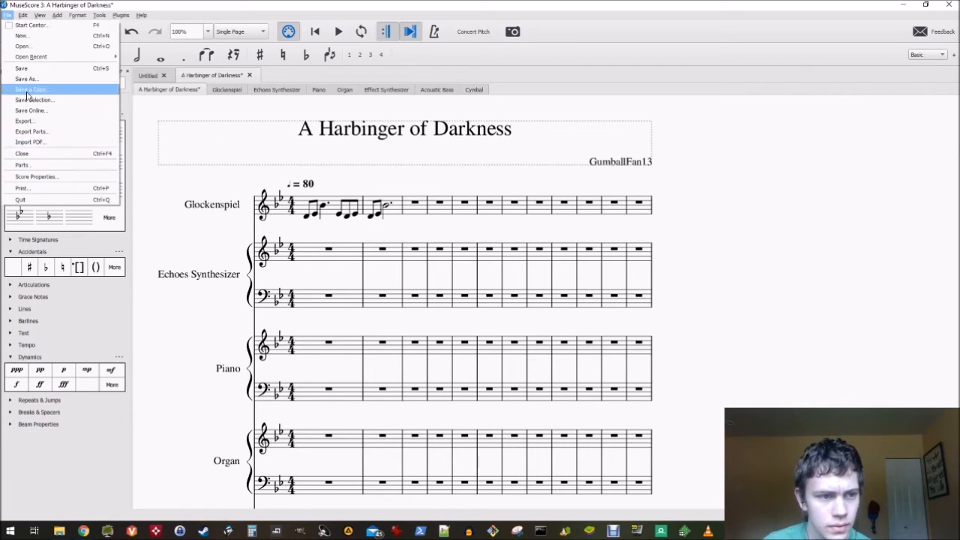
mouse_move(22, 16)
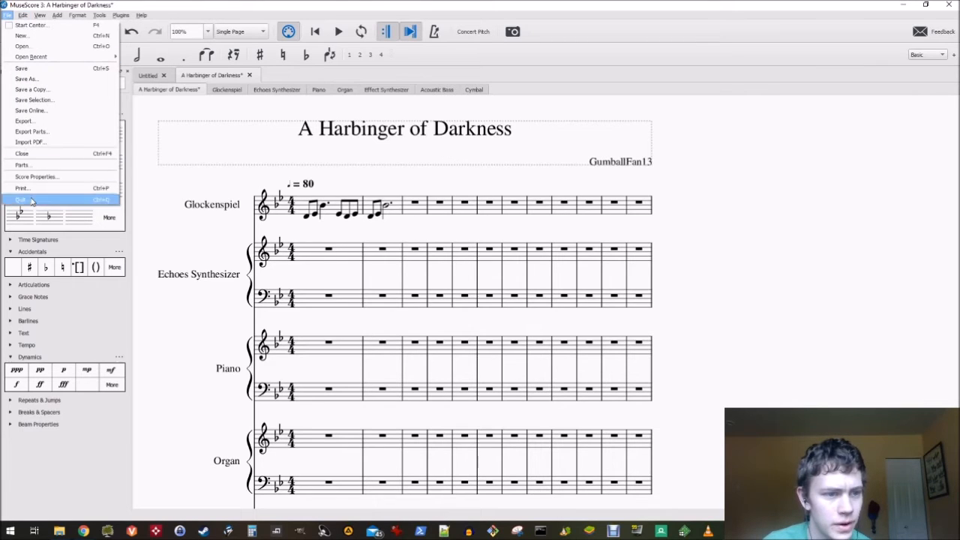
click(33, 166)
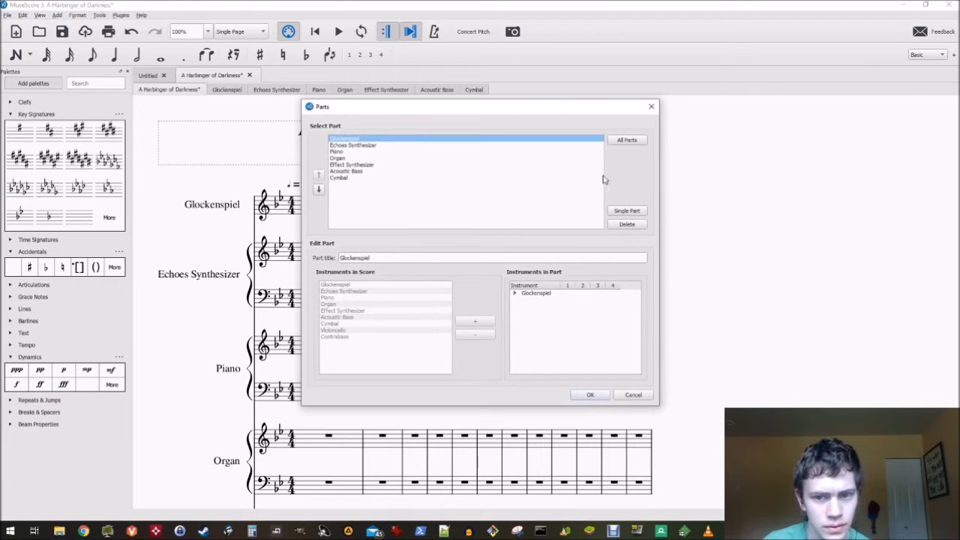
click(627, 215)
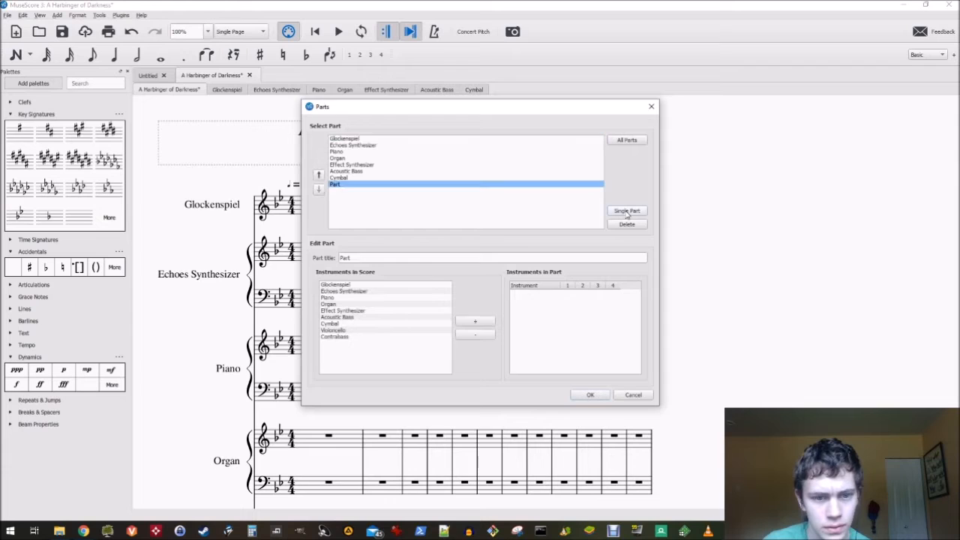
click(334, 331)
click(371, 256)
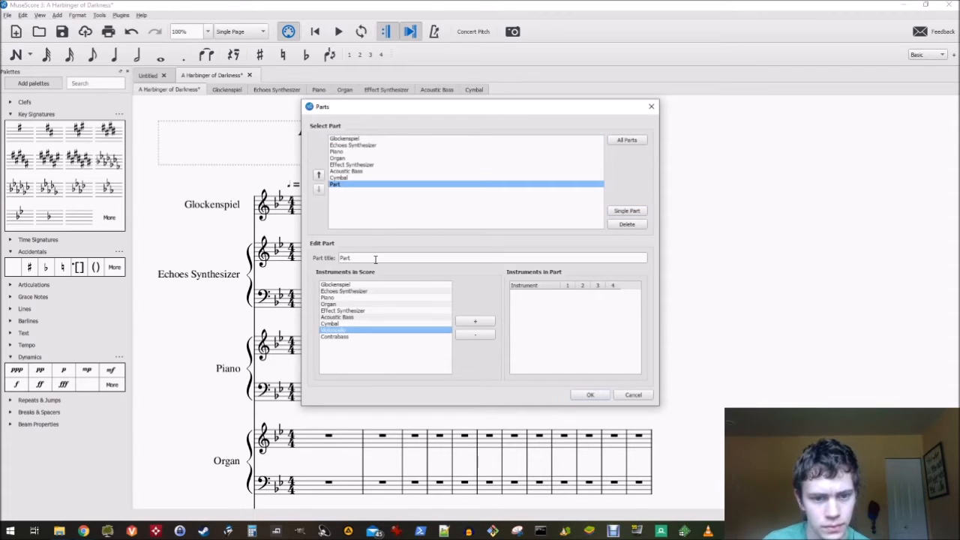
key(BackSpace)
key(BackSpace)
key(BackSpace)
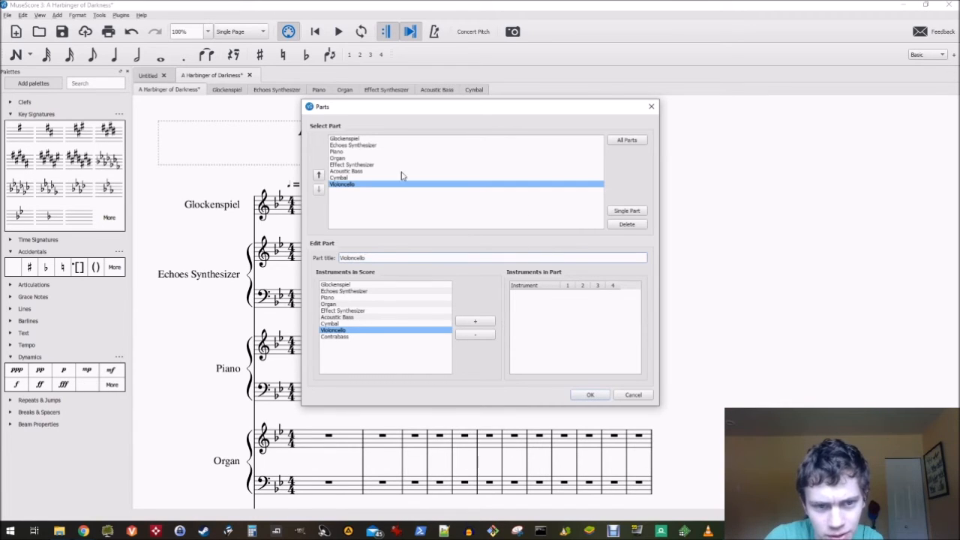
Try to create a single part titled Contrabass, selecting the Contrabass instrument, and apply the part list
click(627, 211)
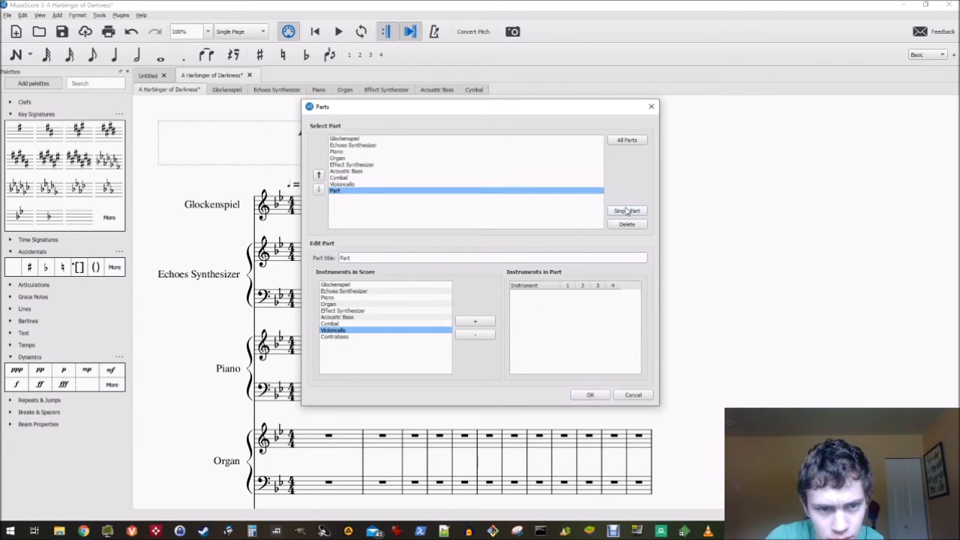
click(334, 337)
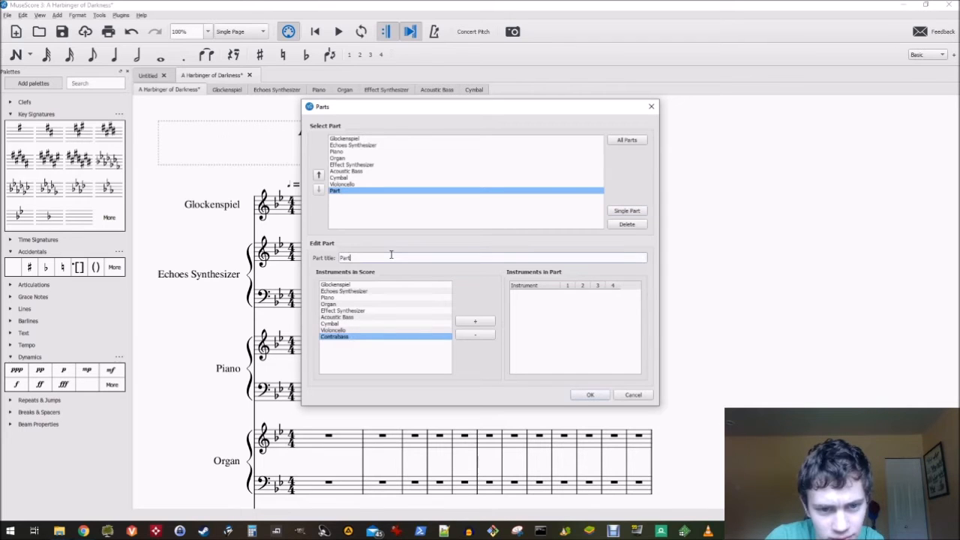
text(Contrabass)
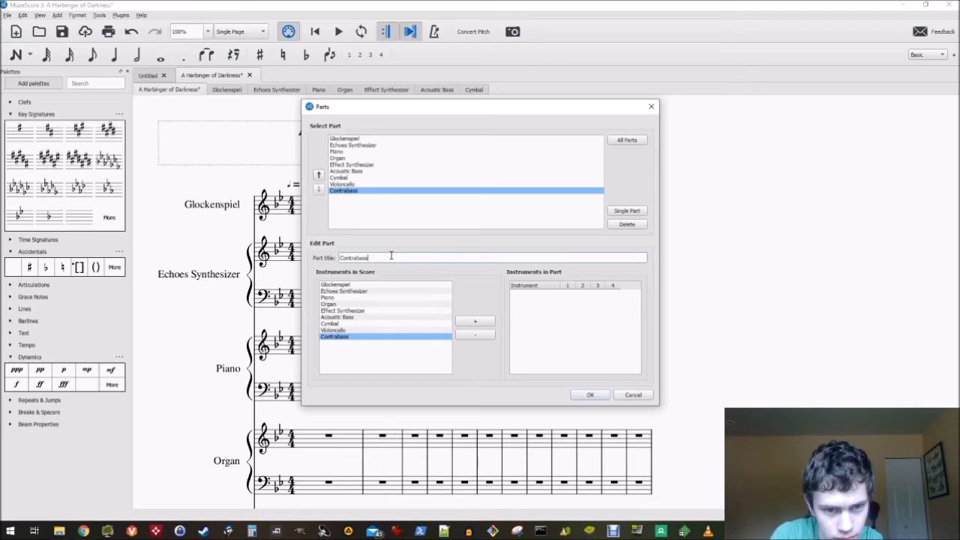
click(586, 396)
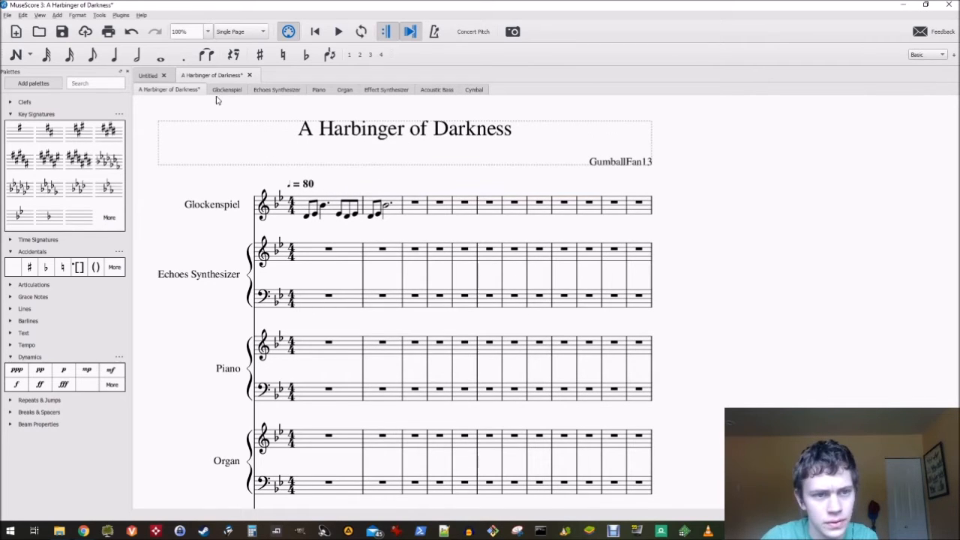
Save the score as A_Harbinger_of_Darkness.mscz in the Scores folder, and check the Echoes Synthesizer part before returning to the full score
key(ctrl+s)
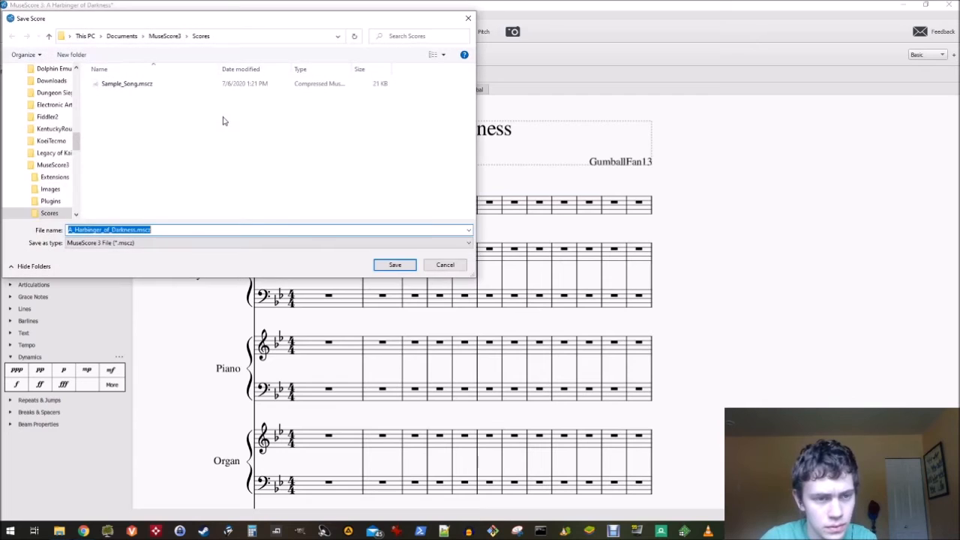
click(396, 264)
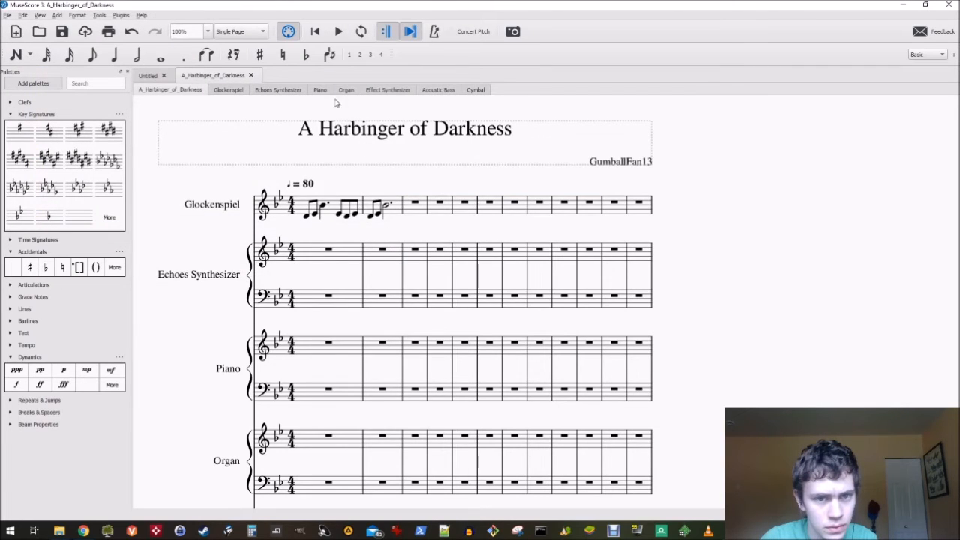
click(291, 91)
click(190, 90)
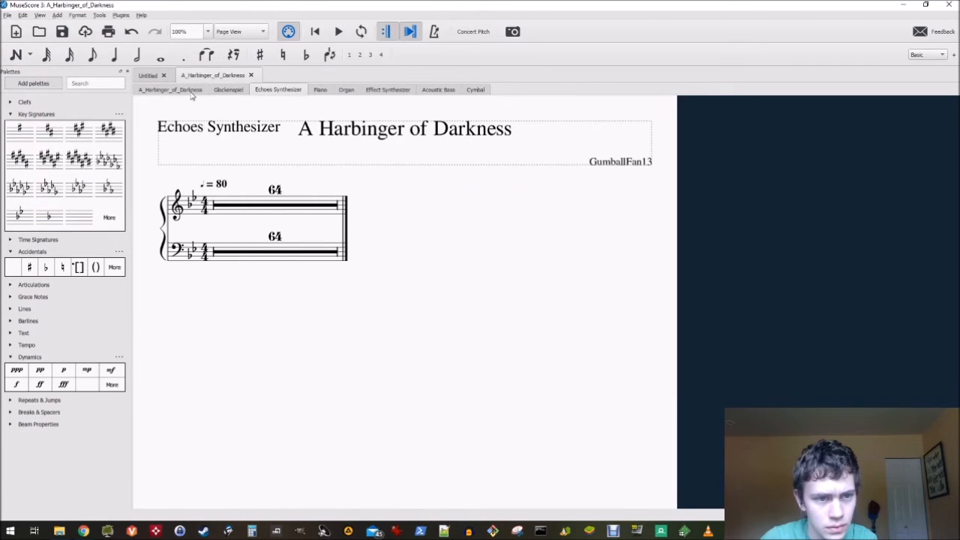
Try again to add a single part to the score and title it Violoncello
scroll(174, 219, down, 3)
click(7, 15)
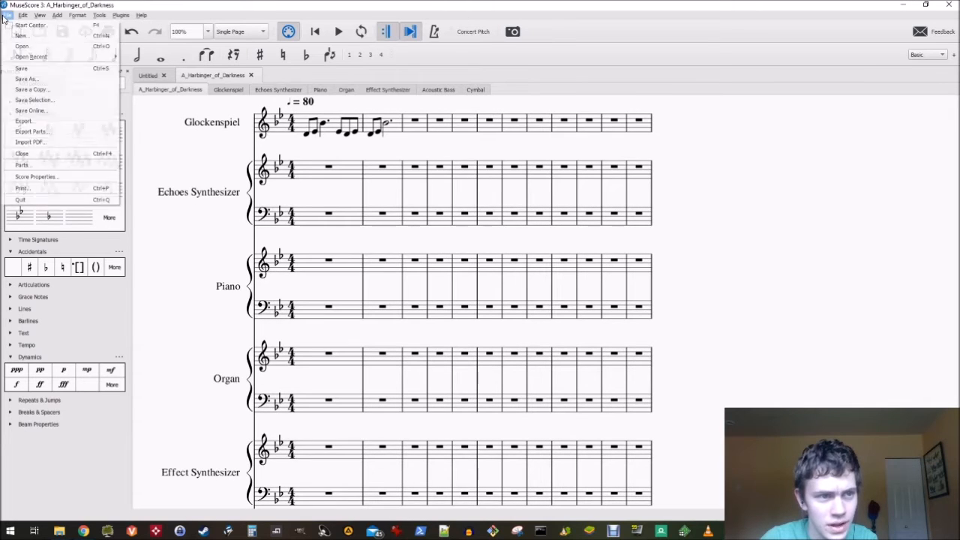
click(22, 166)
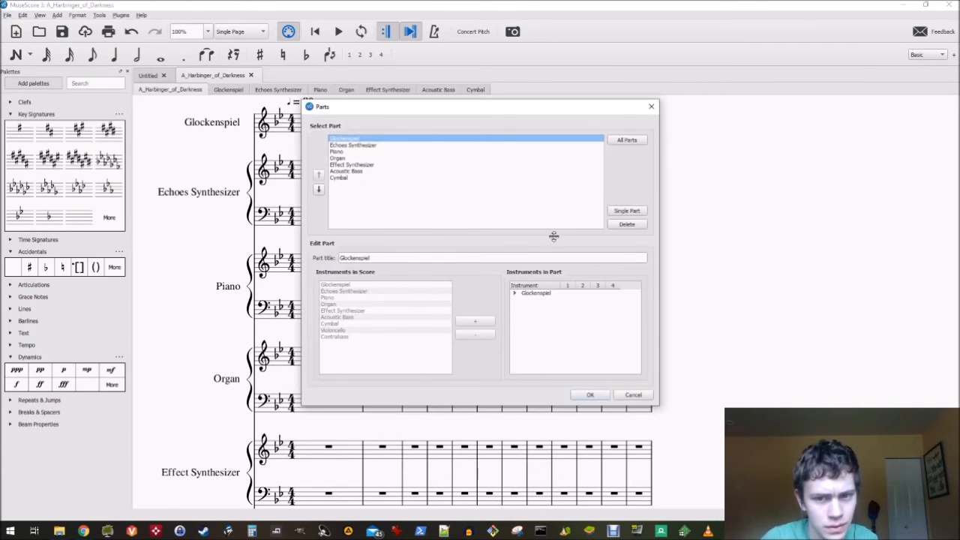
click(624, 211)
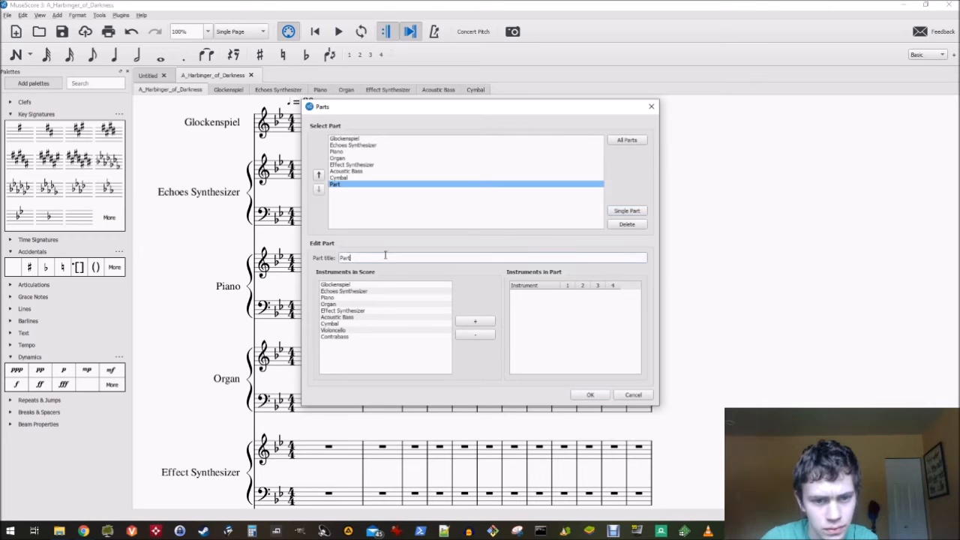
key(BackSpace)
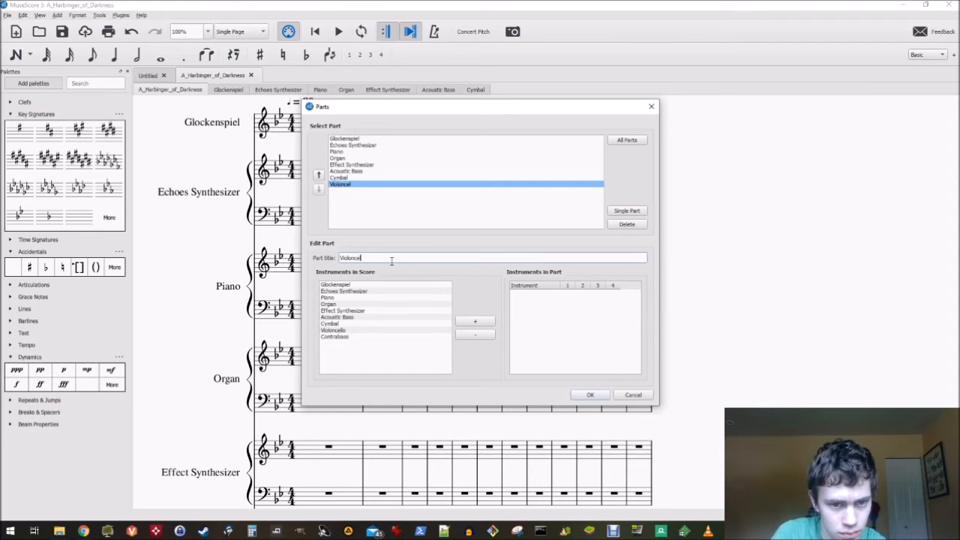
Try again to add a single part titled Contrabass and apply the part list
click(629, 212)
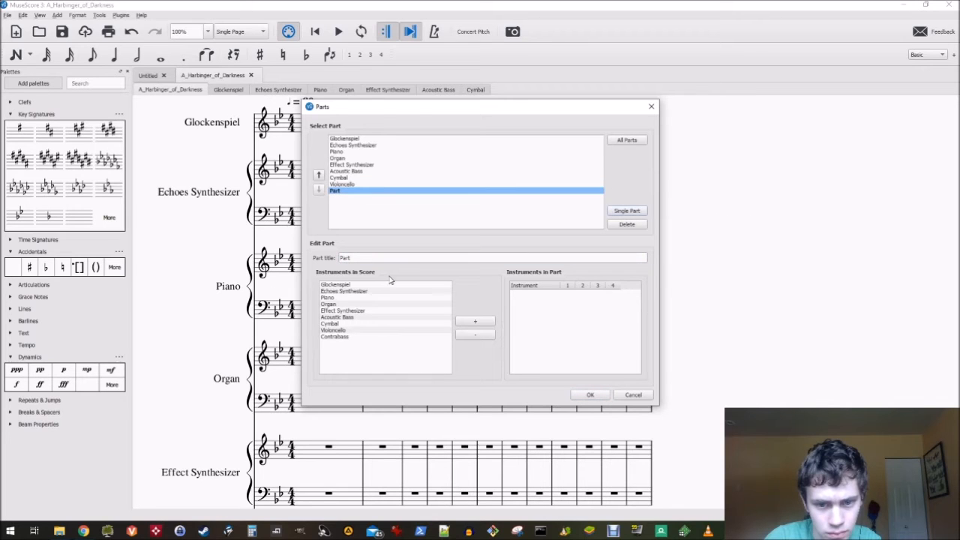
key(BackSpace)
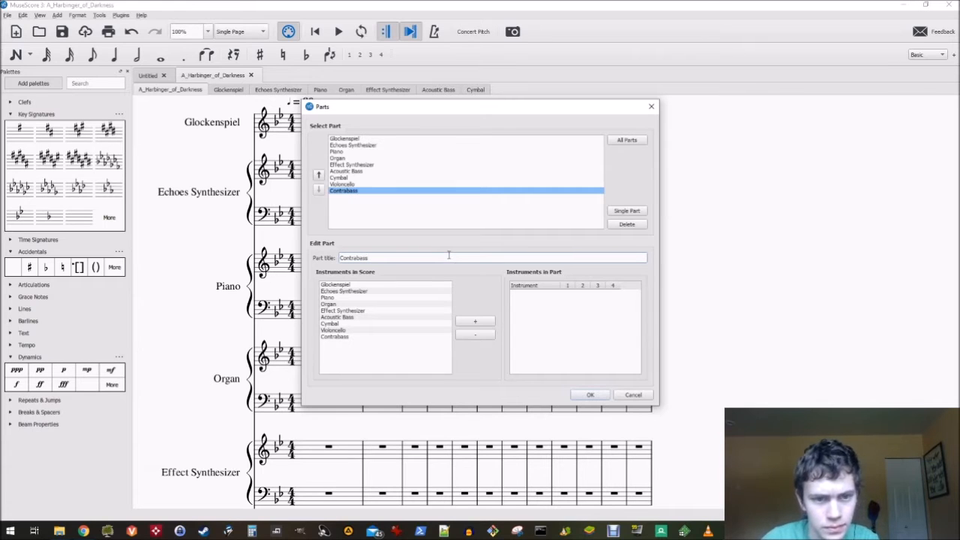
click(589, 395)
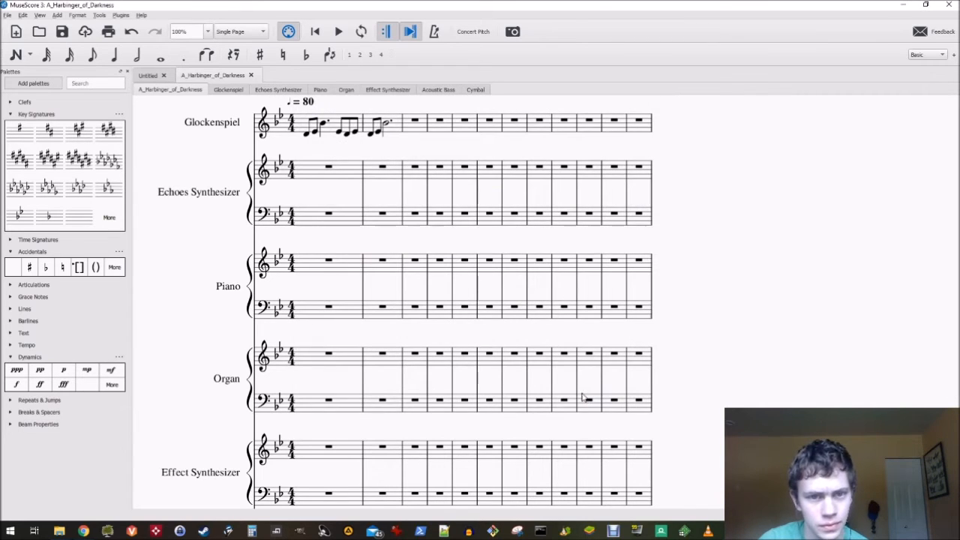
Check the lower staves of the full score for the new string instruments and open the Glockenspiel part
scroll(739, 347, down, 5)
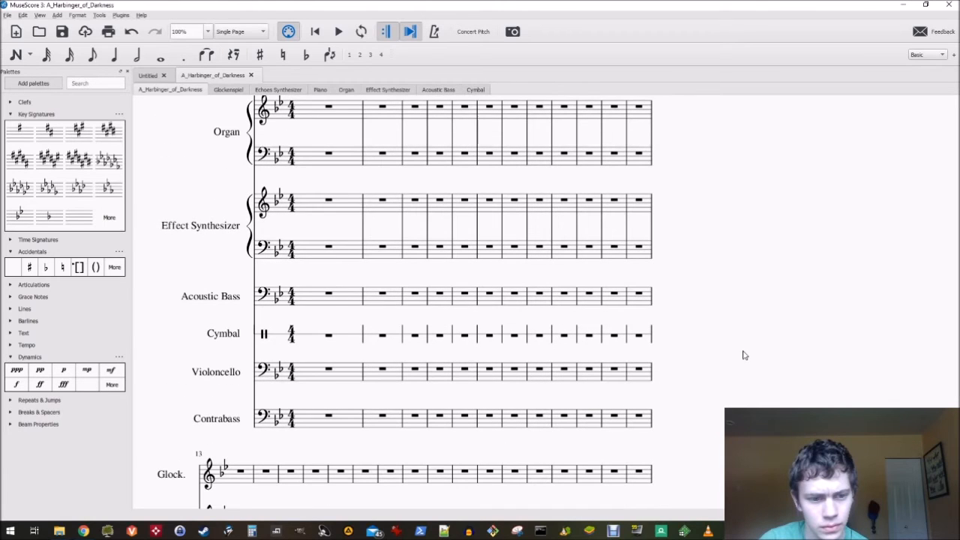
click(228, 90)
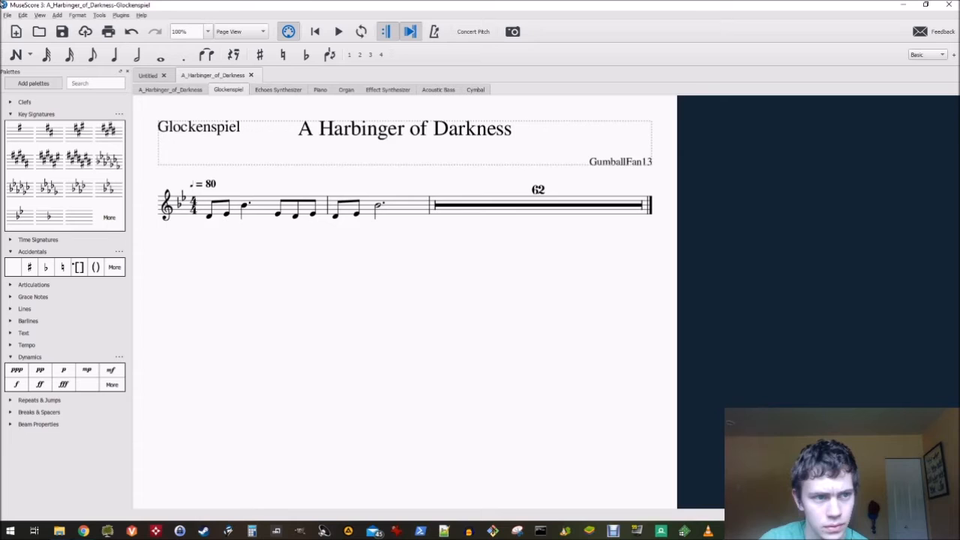
click(6, 15)
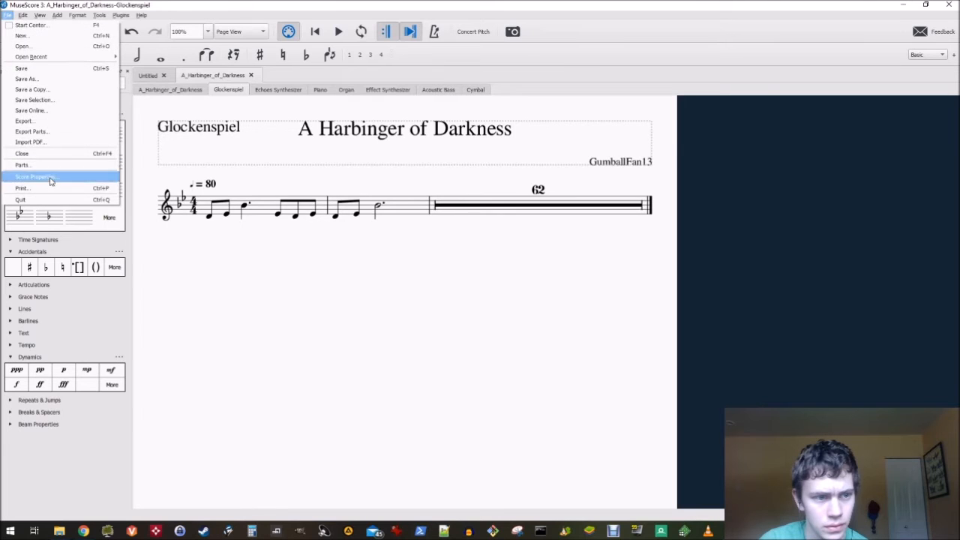
Create a new single part titled Violoncello containing the Violoncello instrument
click(50, 165)
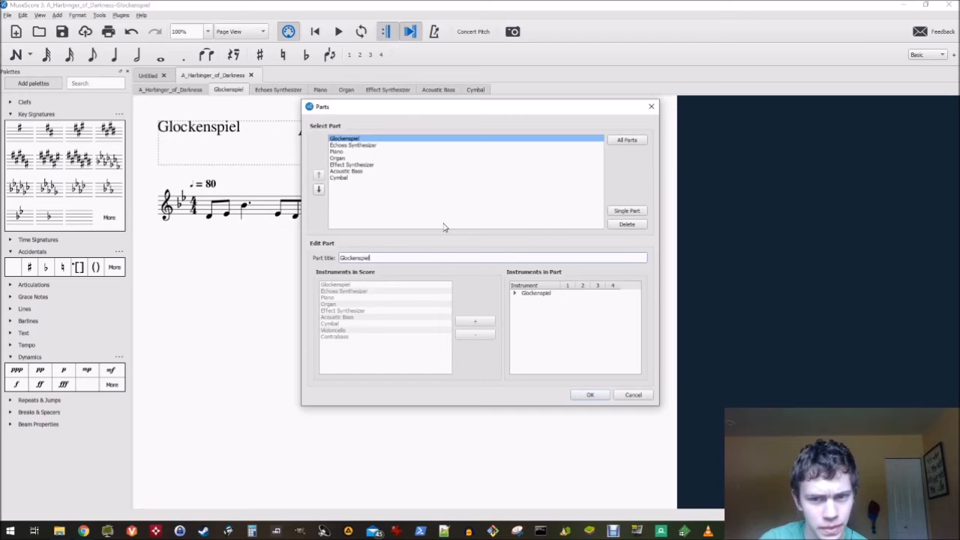
click(627, 211)
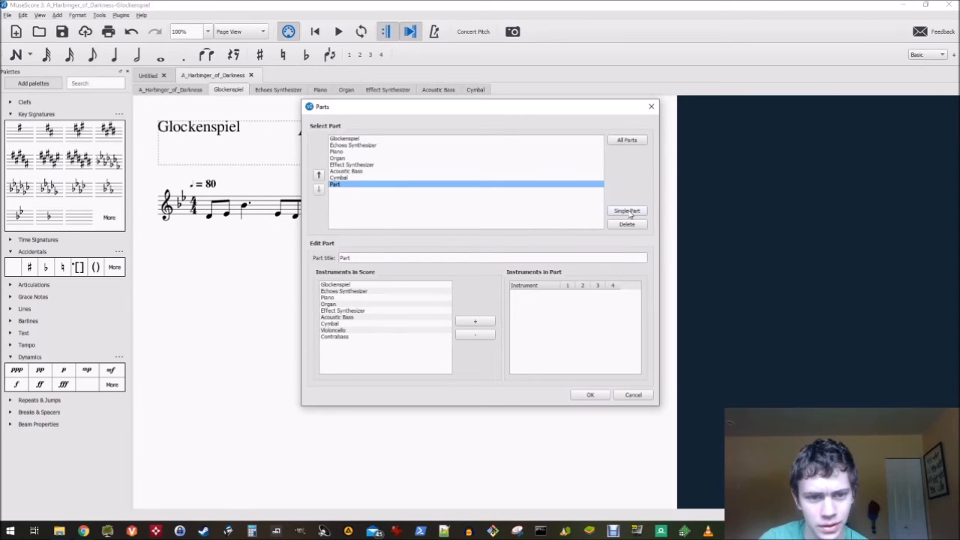
double_click(330, 330)
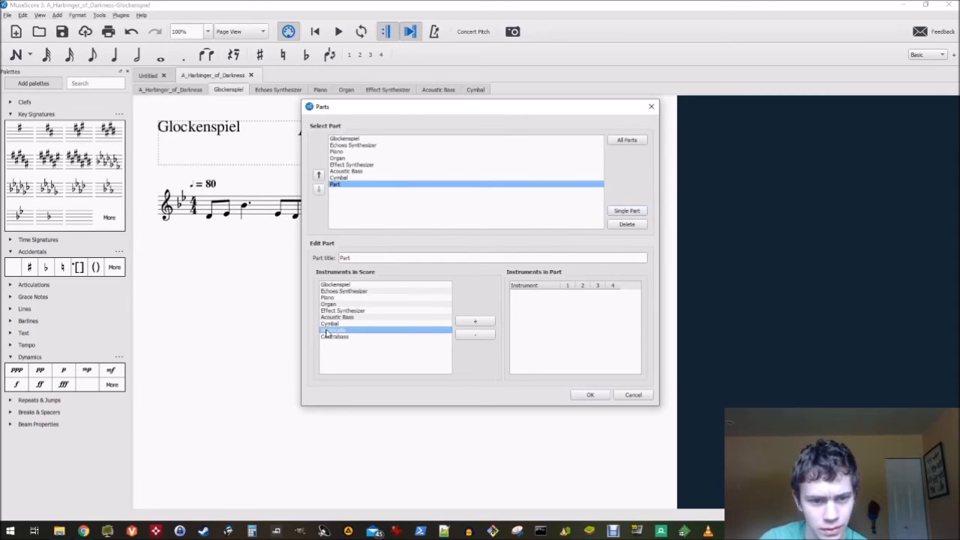
double_click(389, 257)
key(BackSpace)
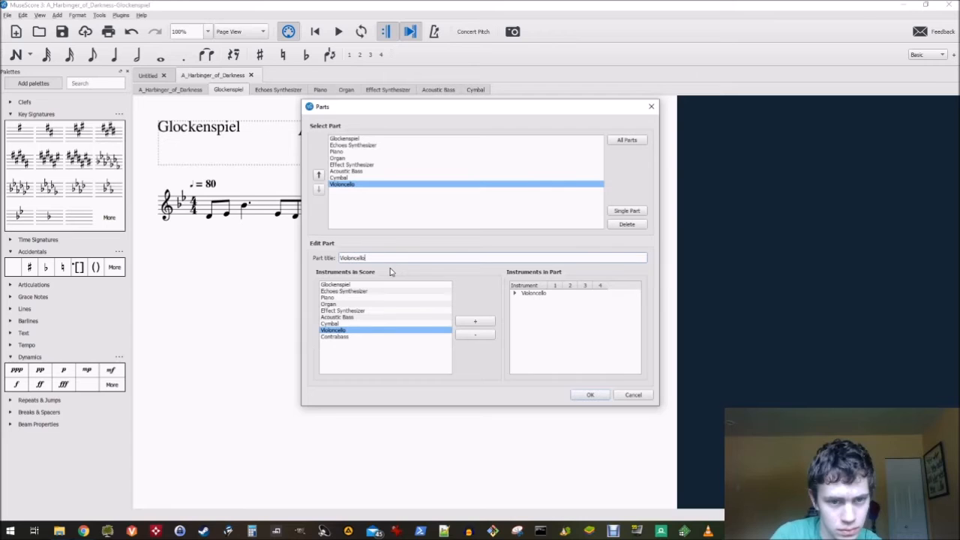
Add another single part titled Contrabass containing the Contrabass instrument, and apply the part changes
click(627, 212)
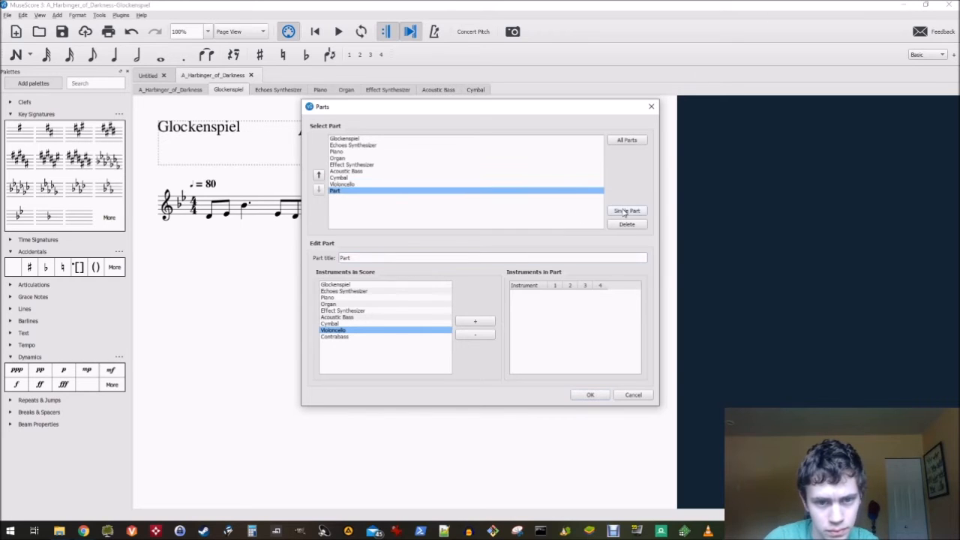
double_click(351, 337)
double_click(375, 257)
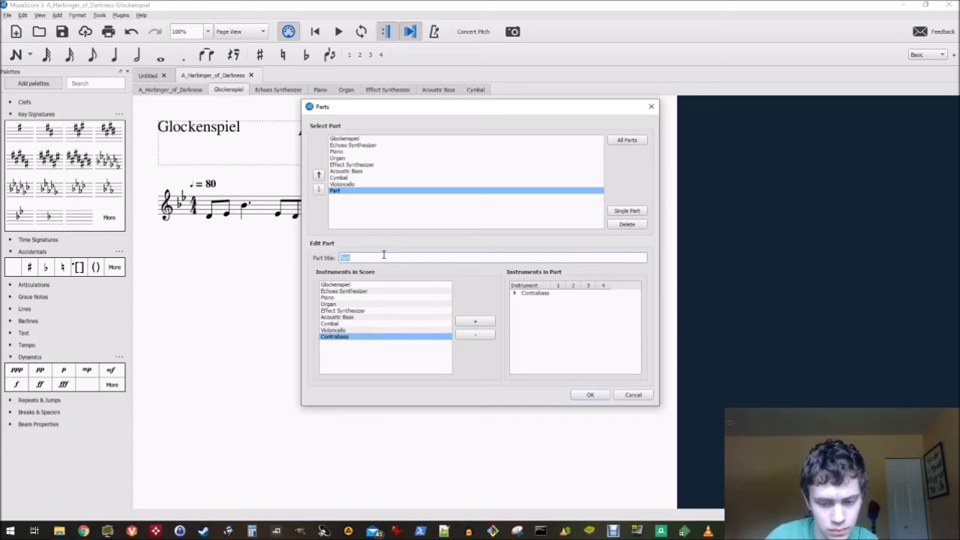
key(BackSpace)
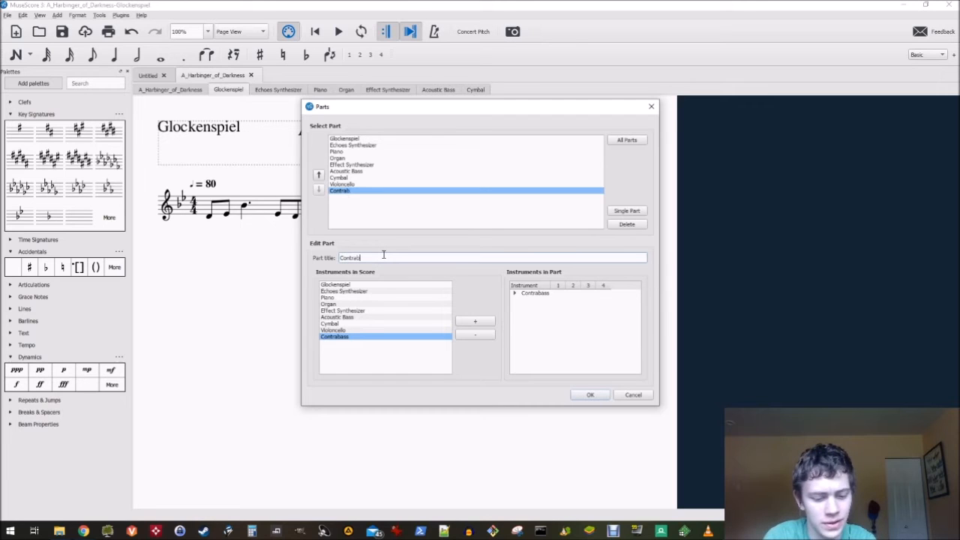
click(591, 398)
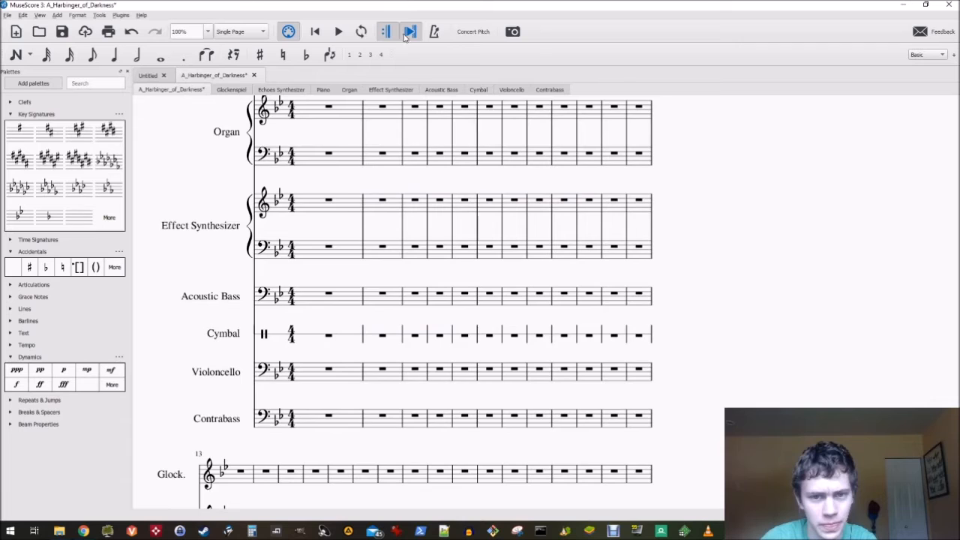
View the Violoncello part, and return to the full score
click(525, 94)
click(535, 90)
click(521, 89)
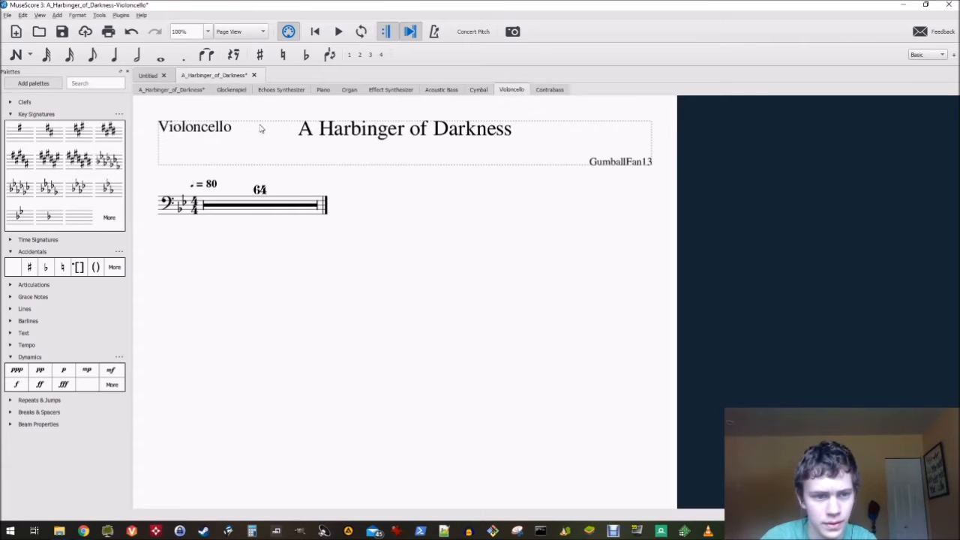
click(196, 91)
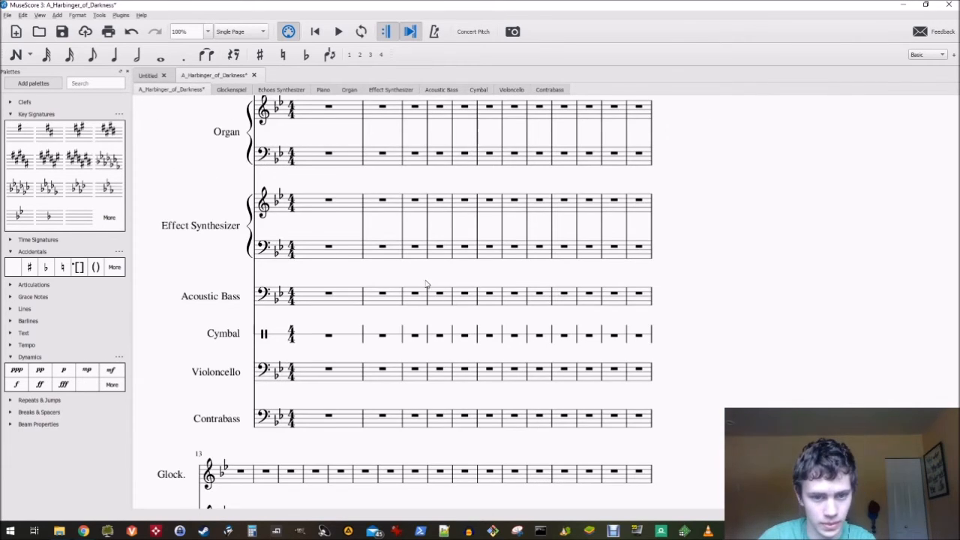
Copy the glockenspiel melody in measures 1 and 2 into the piano treble staff starting at measure 1
scroll(722, 289, up, 1)
drag(774, 240, 787, 377)
drag(770, 275, 778, 378)
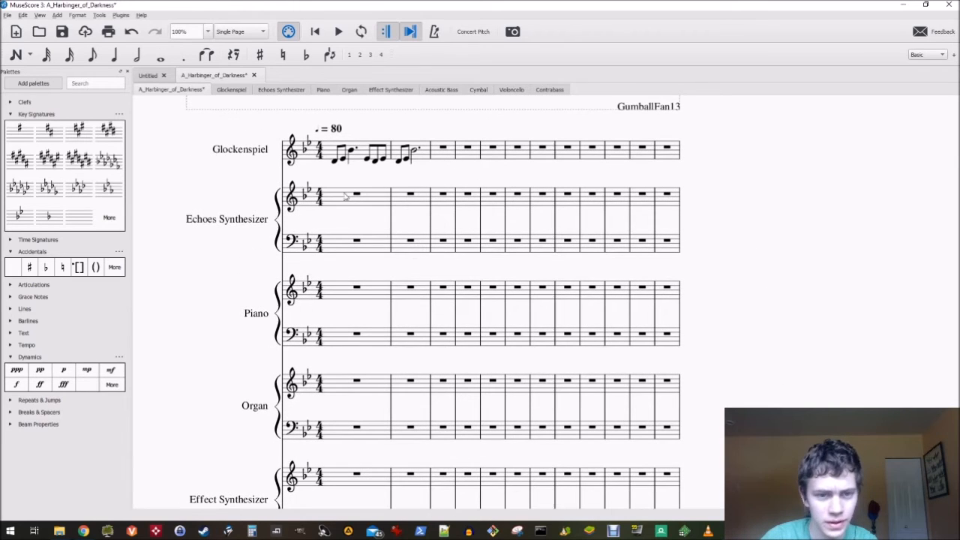
click(365, 157)
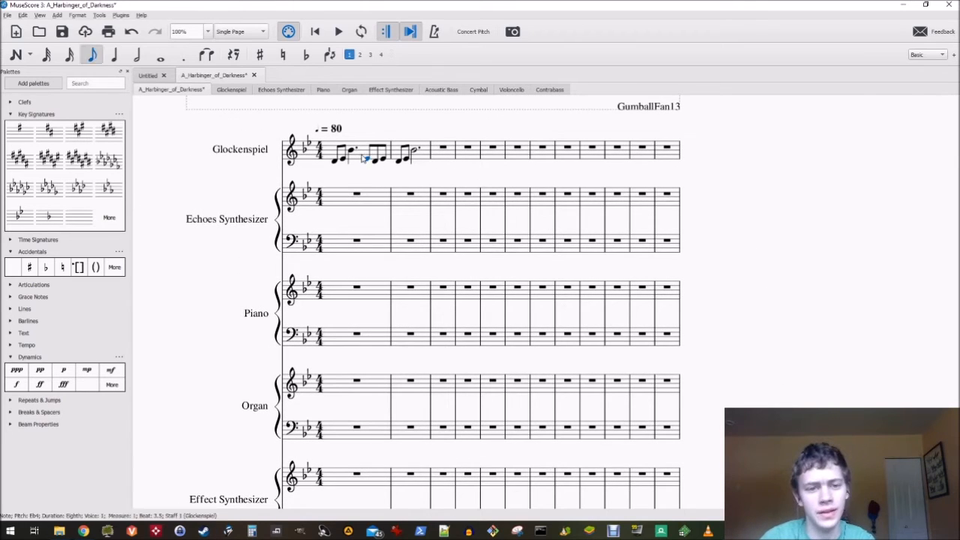
click(364, 155)
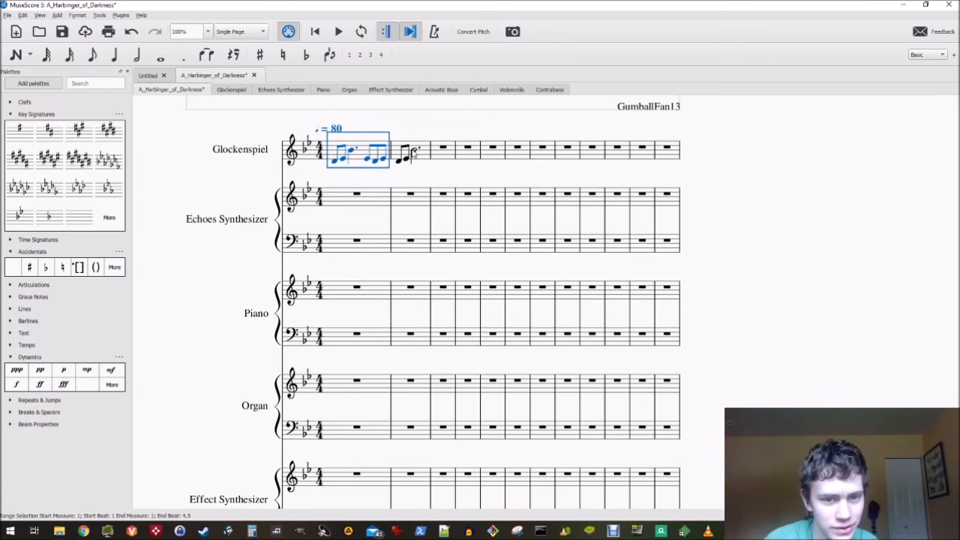
shift+click(429, 156)
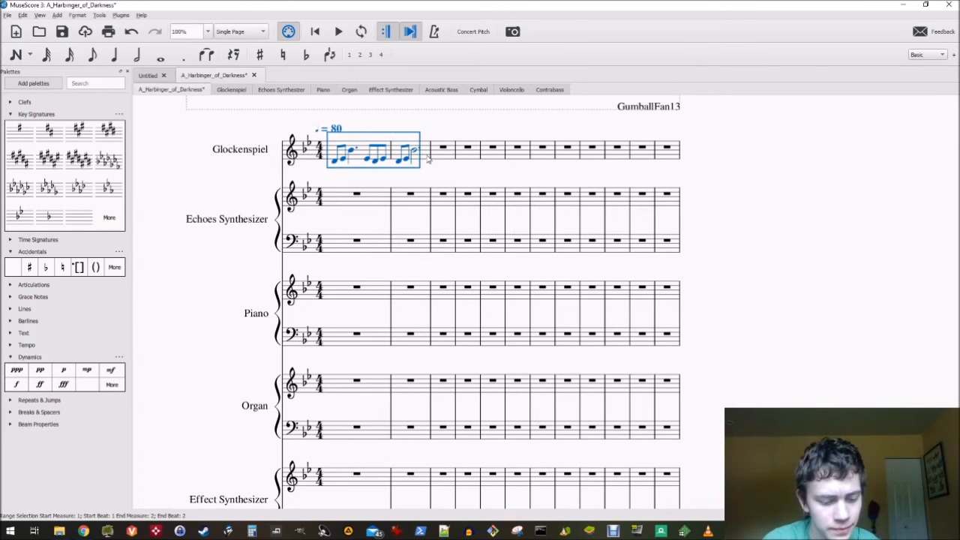
click(371, 292)
key(ctrl+v)
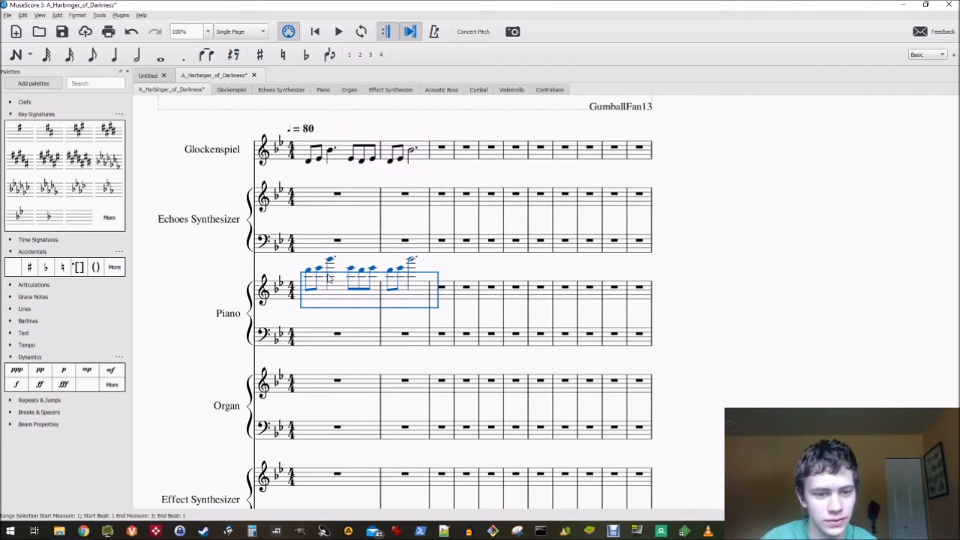
Transpose the pasted piano melody down one octave
key(ctrl+Down)
key(ctrl+Up)
key(ctrl+Down)
key(ctrl+Up)
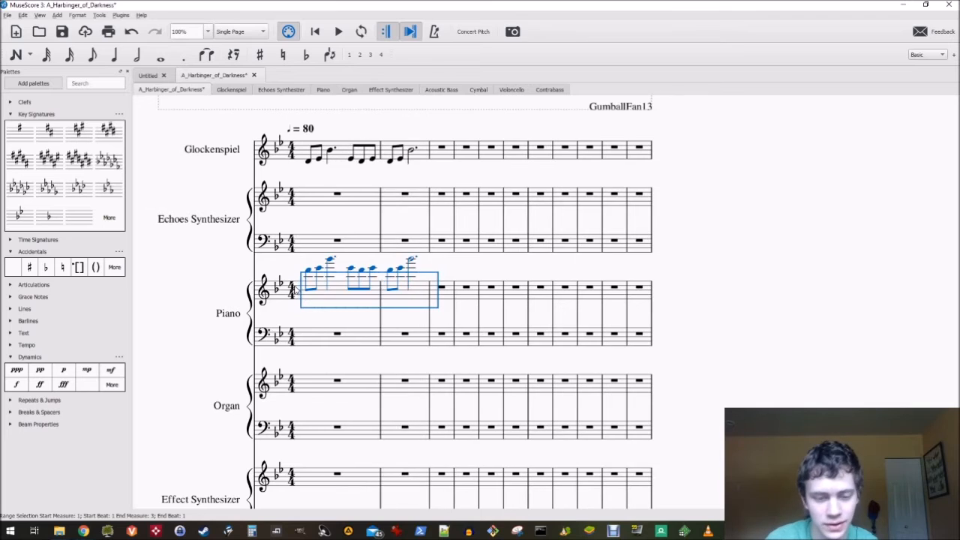
key(ctrl+Down)
key(ctrl+Up)
key(ctrl+Down)
Play back the opening measures from the first note of the piano melody
click(307, 288)
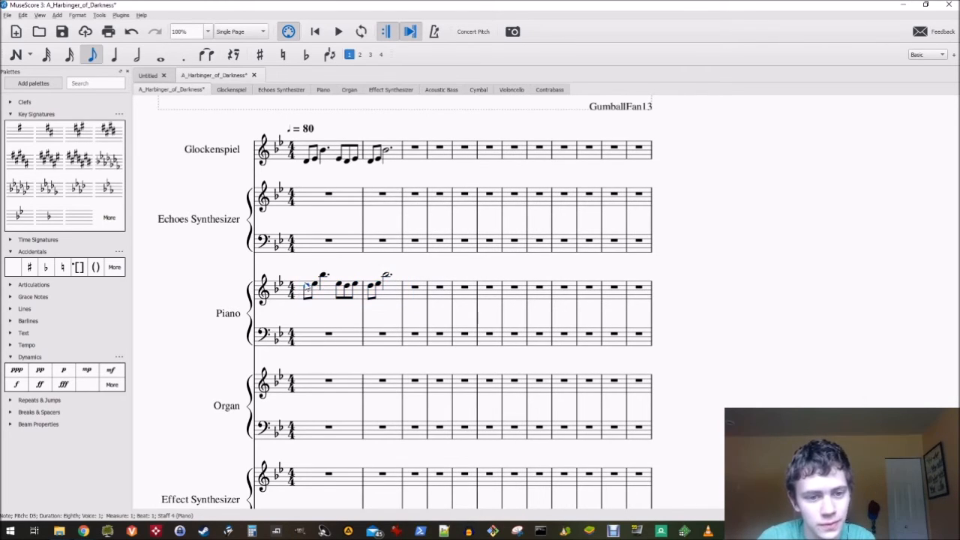
click(339, 31)
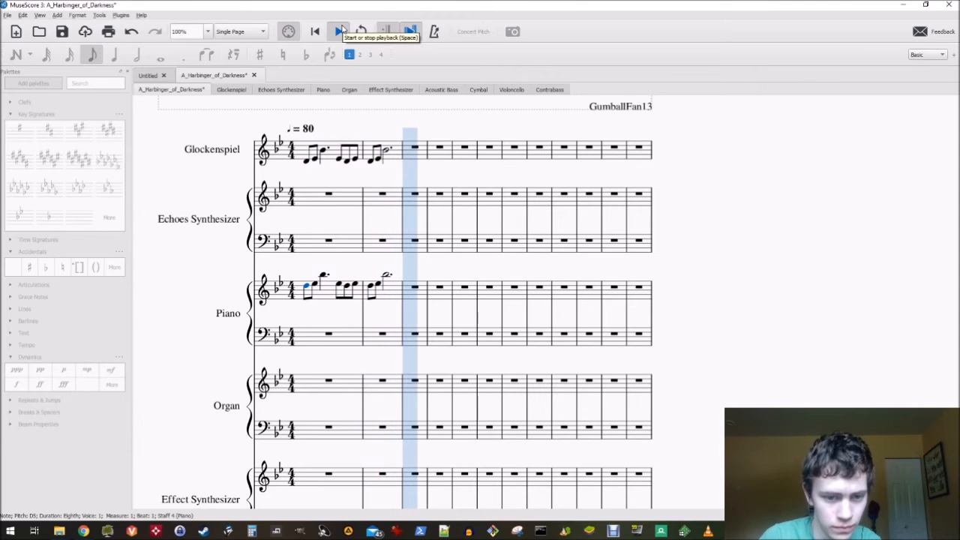
click(339, 31)
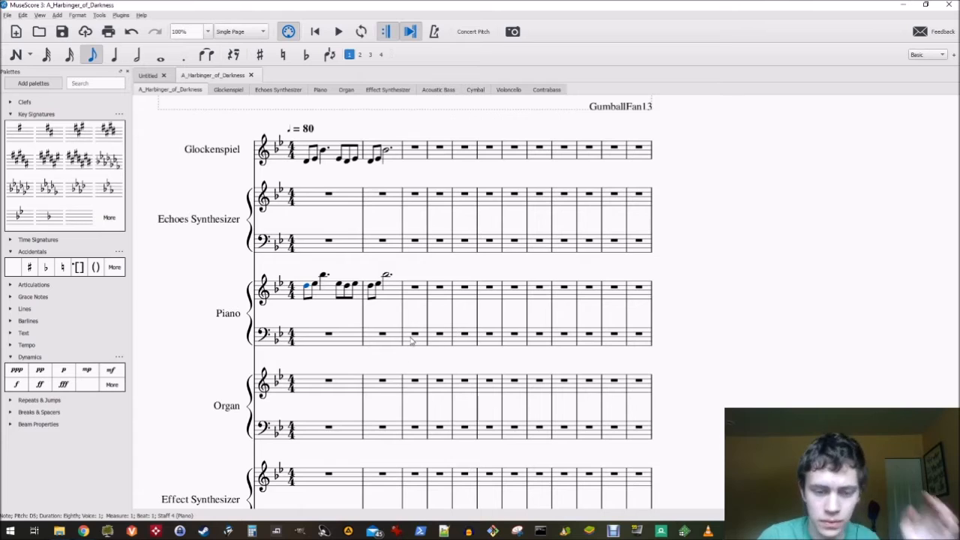
Extend the dotted half note in measure 2 of the piano treble staff with a tied whole note in measure 3
click(387, 276)
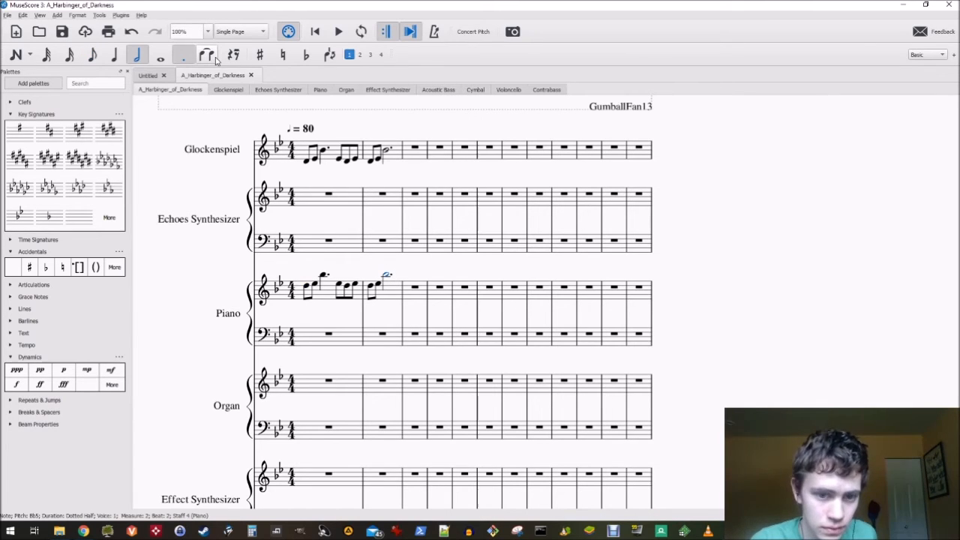
key(n)
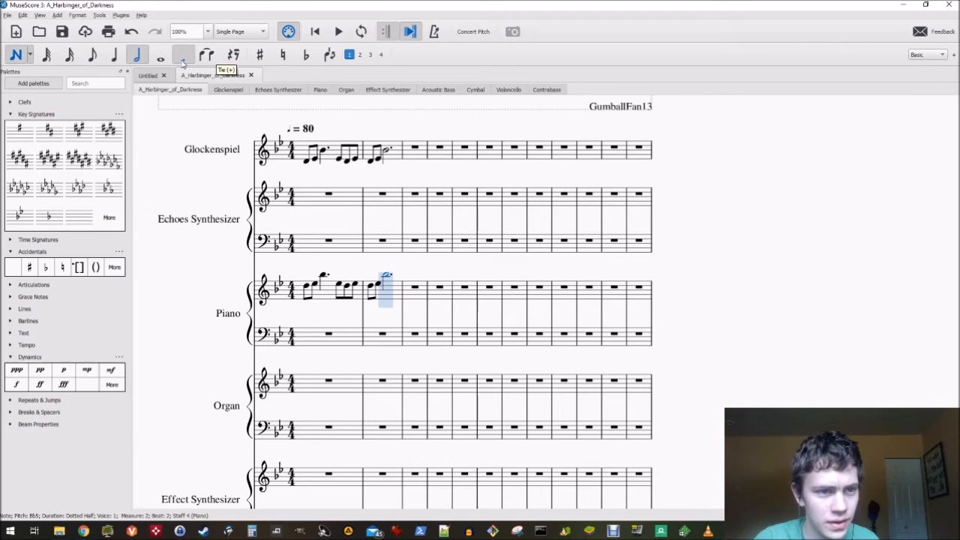
click(160, 58)
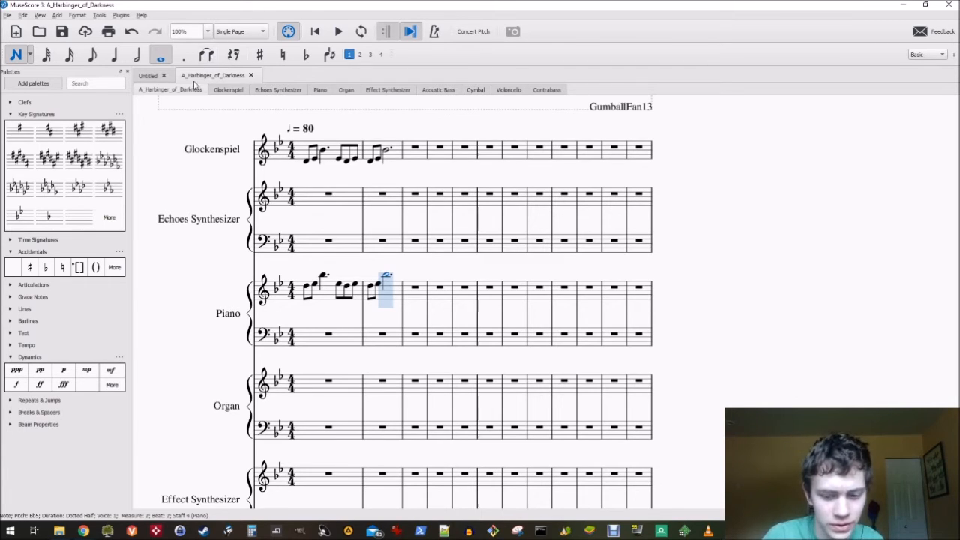
key(plus)
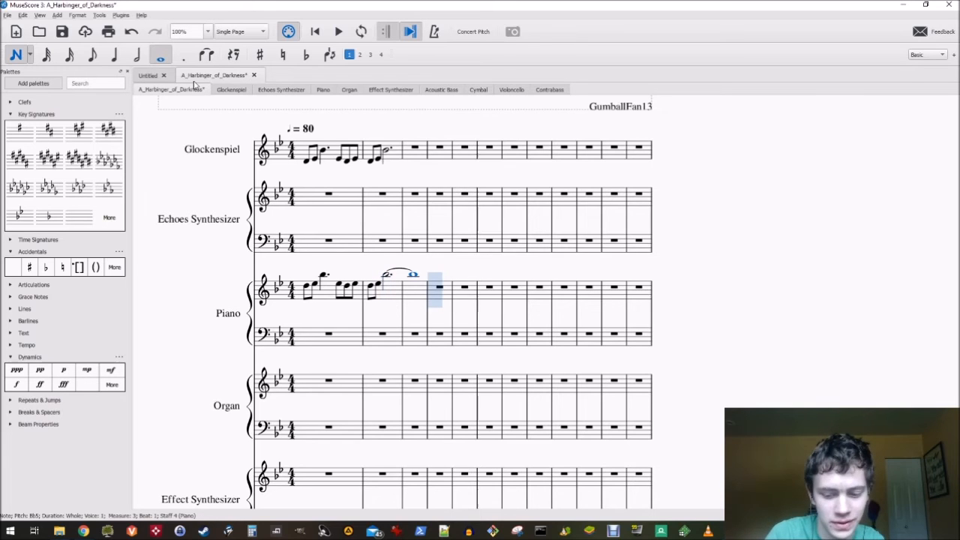
key(ctrl+z)
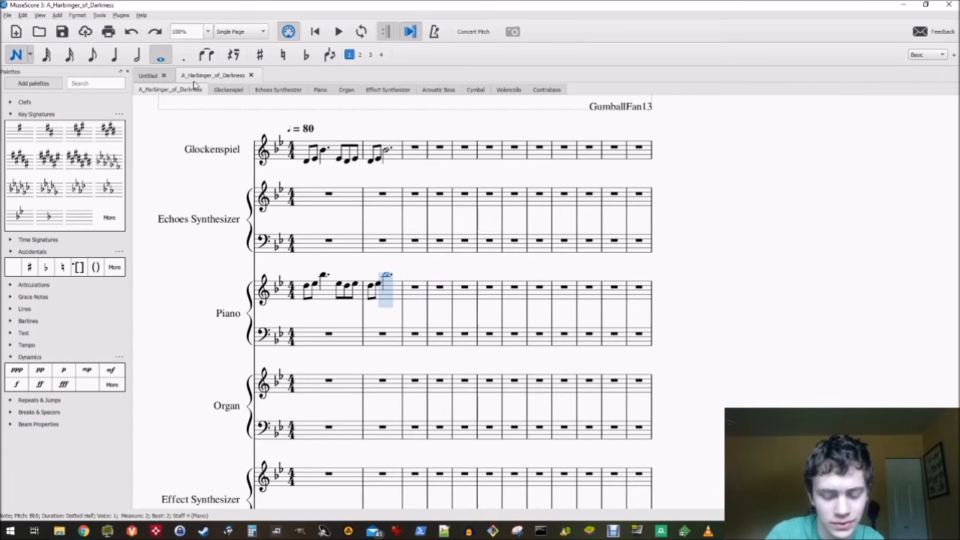
key(plus)
key(ctrl+z)
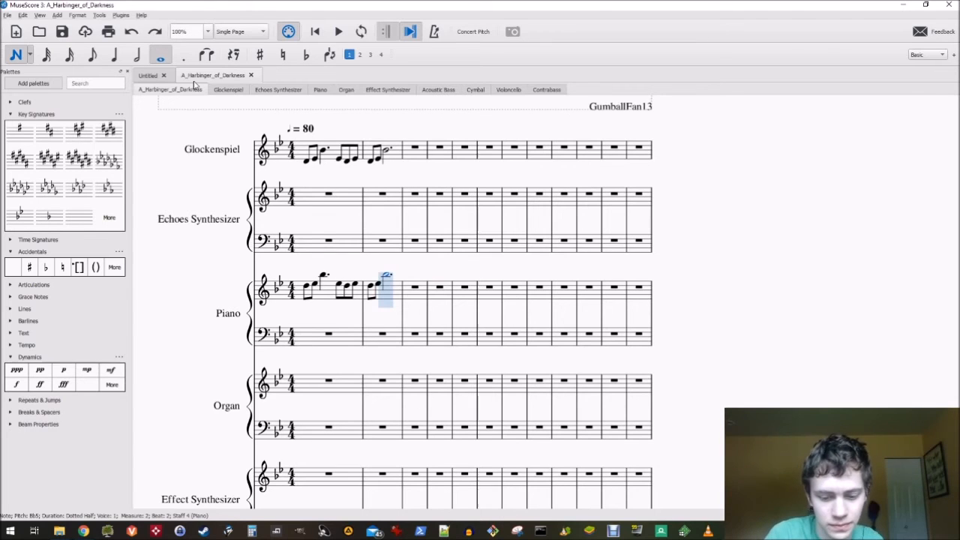
key(plus)
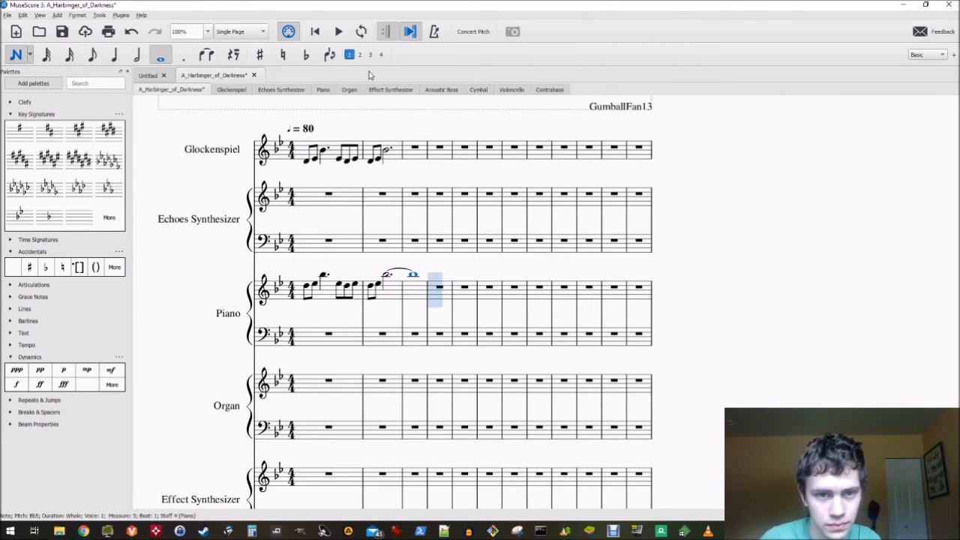
Play the score from the beginning through measure 3 to hear the tied piano note
click(318, 34)
click(338, 31)
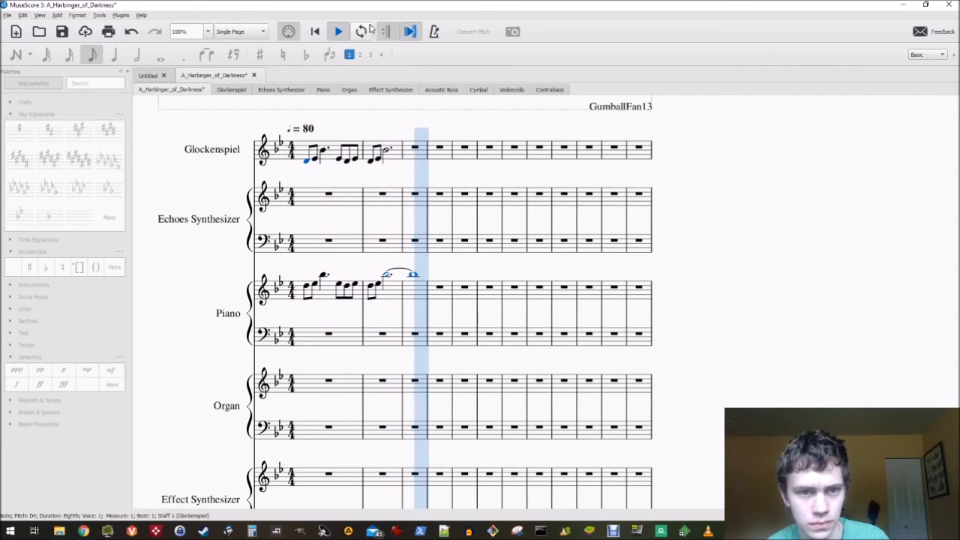
click(339, 31)
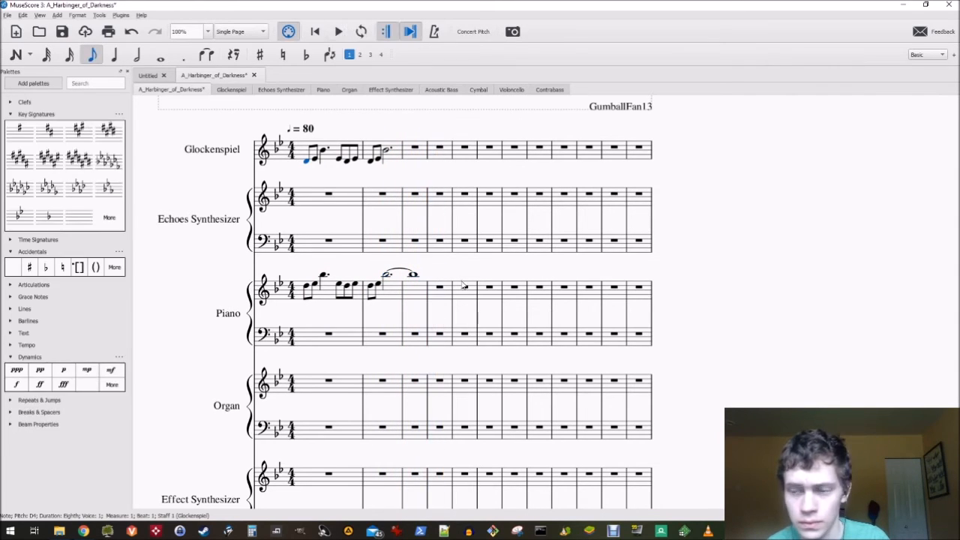
Enter a whole note G2 in measure 3 of the piano bass staff
click(419, 339)
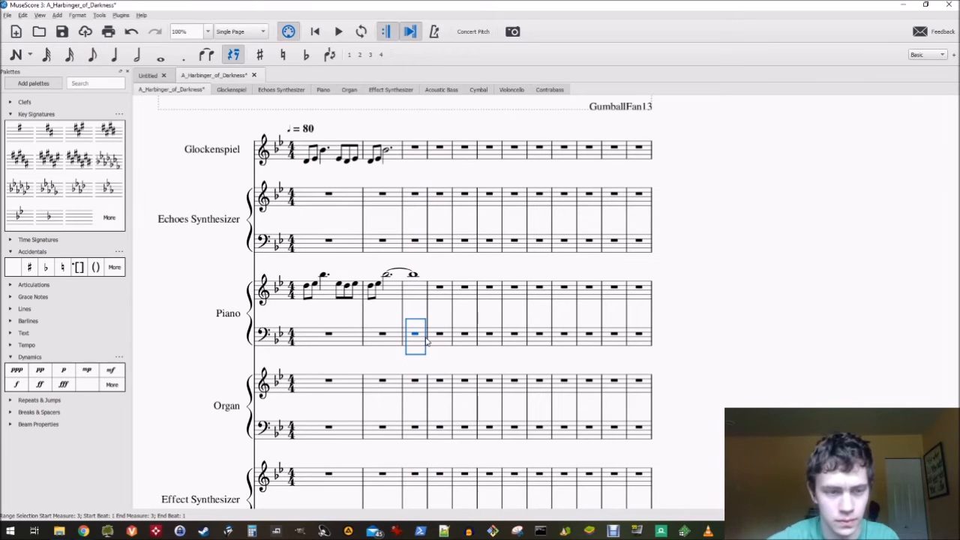
key(n)
key(7)
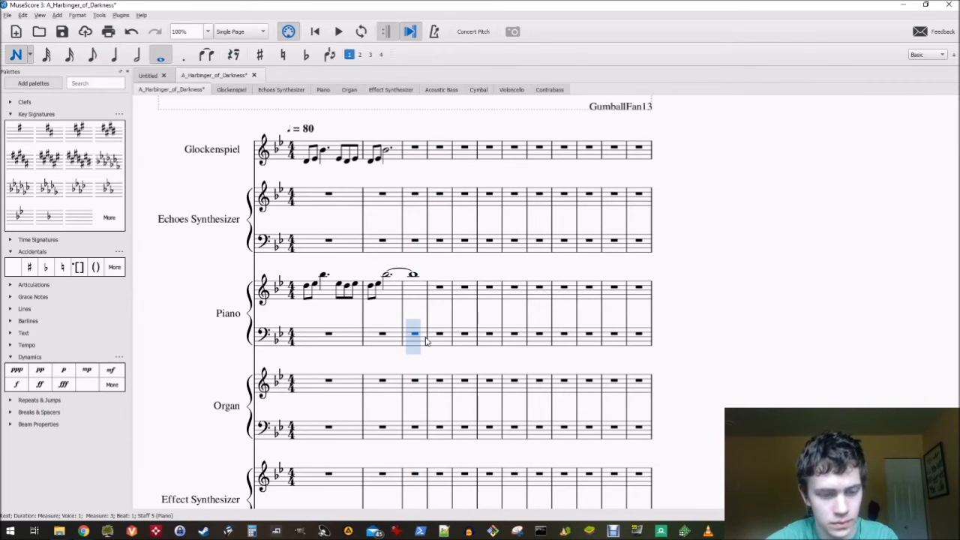
key(g)
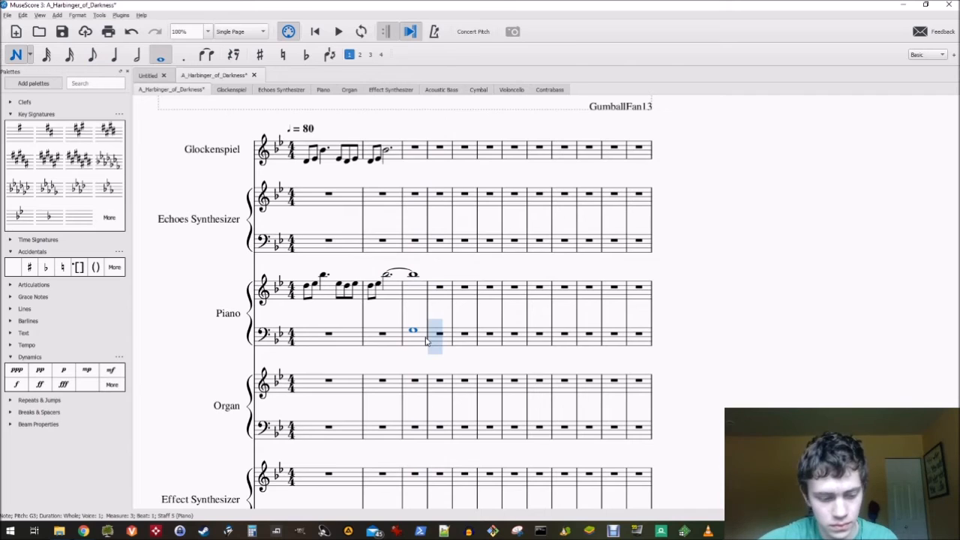
key(ctrl+Down)
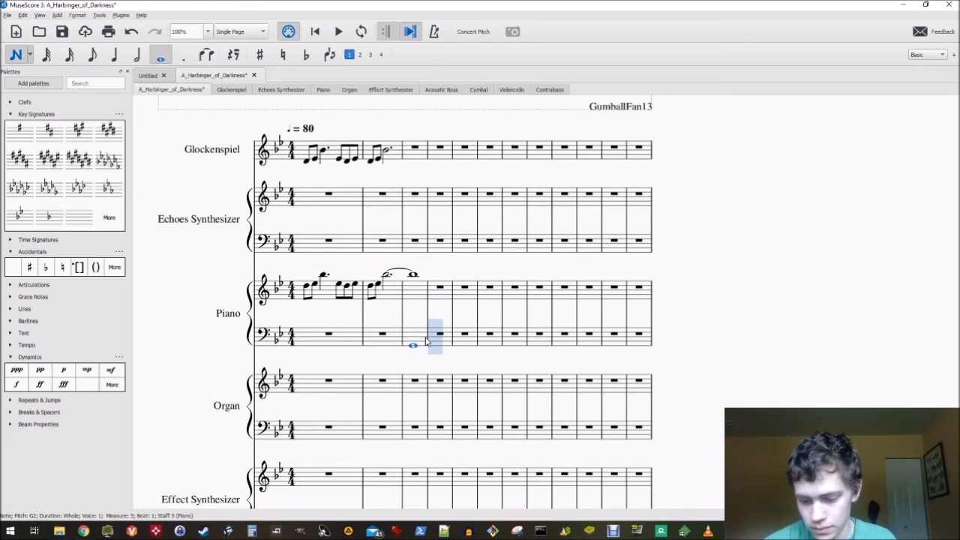
key(Escape)
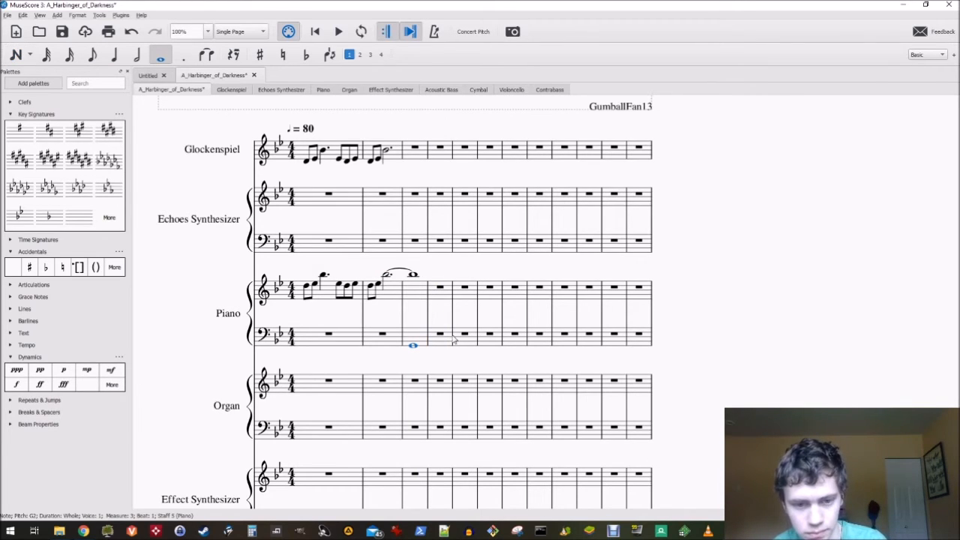
Add an mp dynamic to the first note of measure 1 in both the piano treble staff and the glockenspiel staff
click(334, 343)
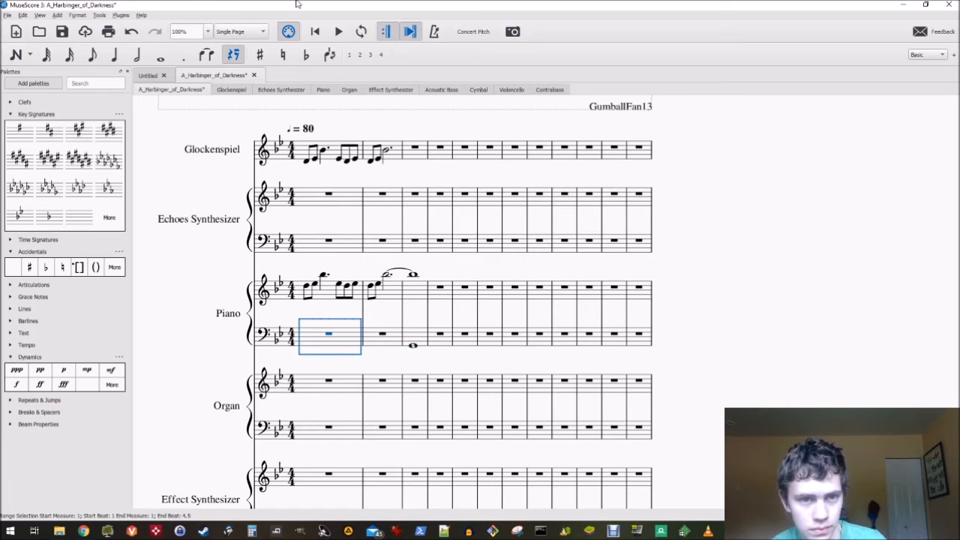
click(307, 289)
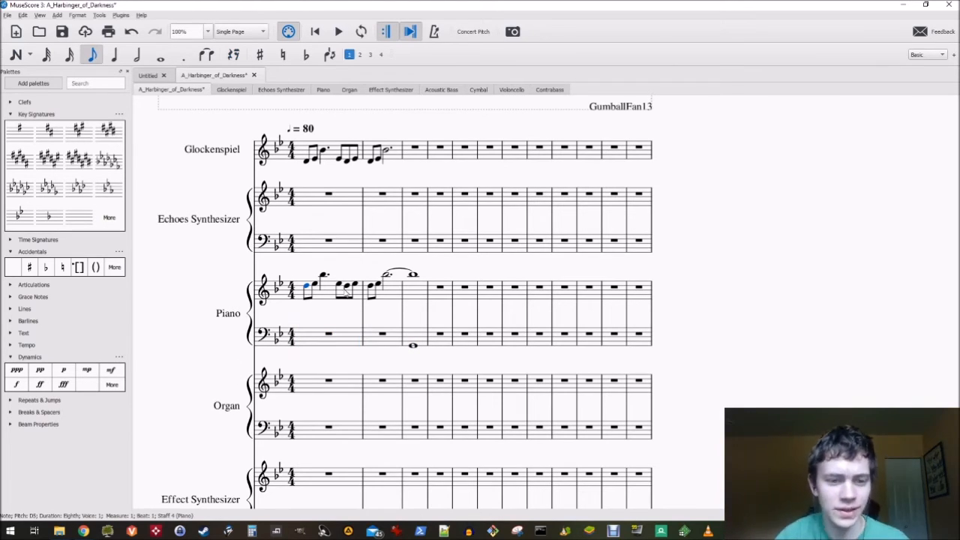
click(87, 370)
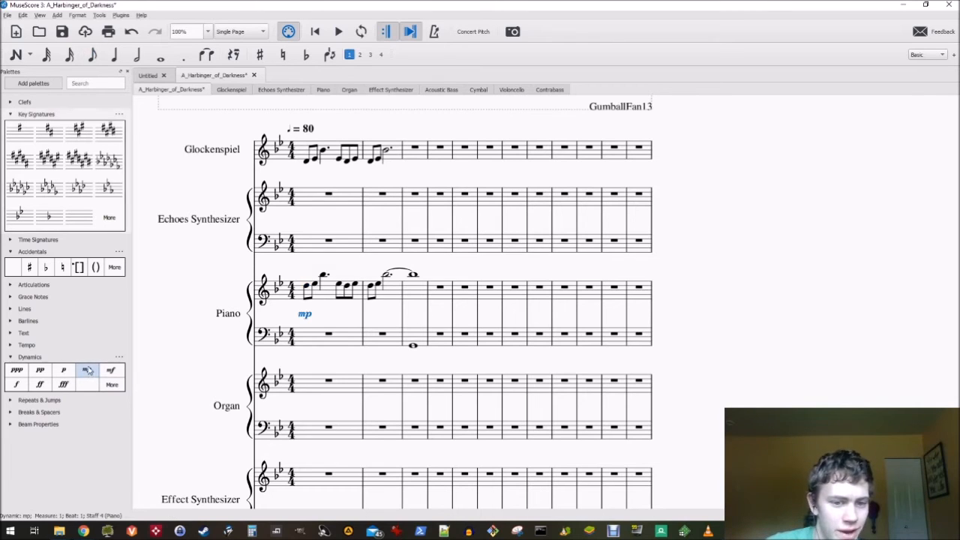
click(308, 161)
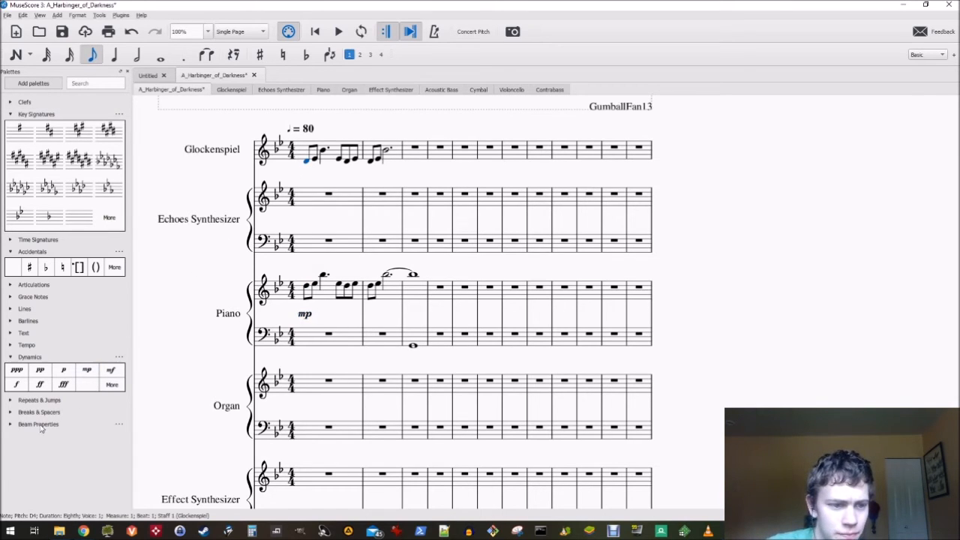
click(86, 371)
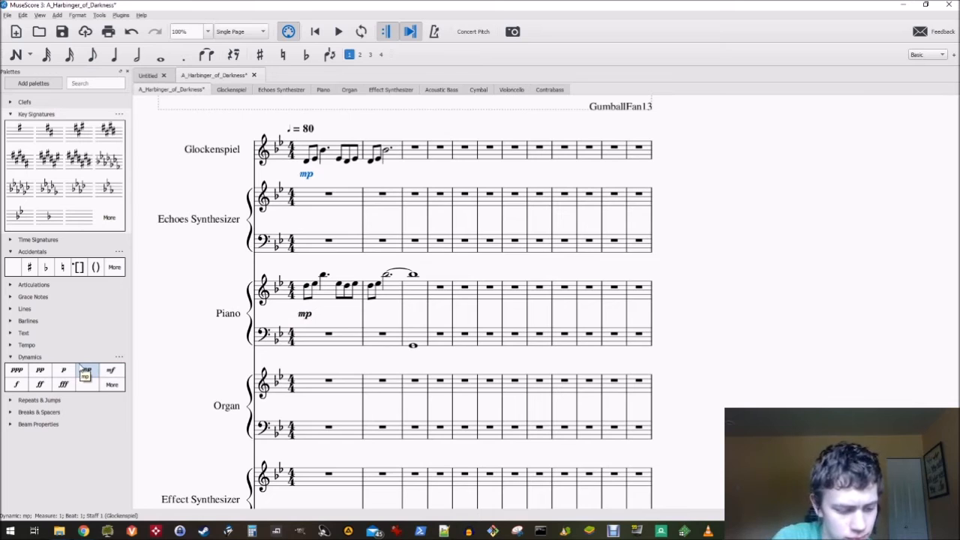
Play back the opening three measures at a higher system volume and save the score
key(XF86AudioRaiseVolume)
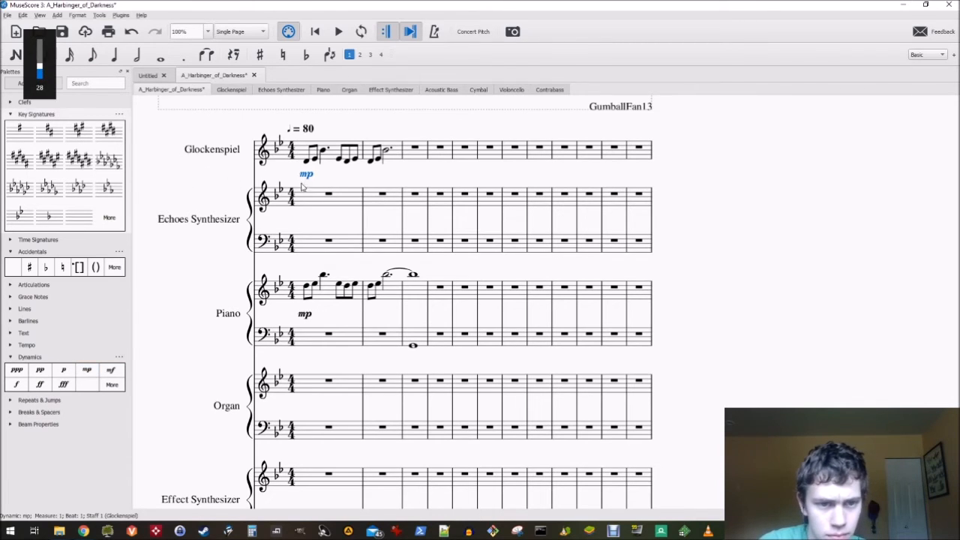
click(338, 32)
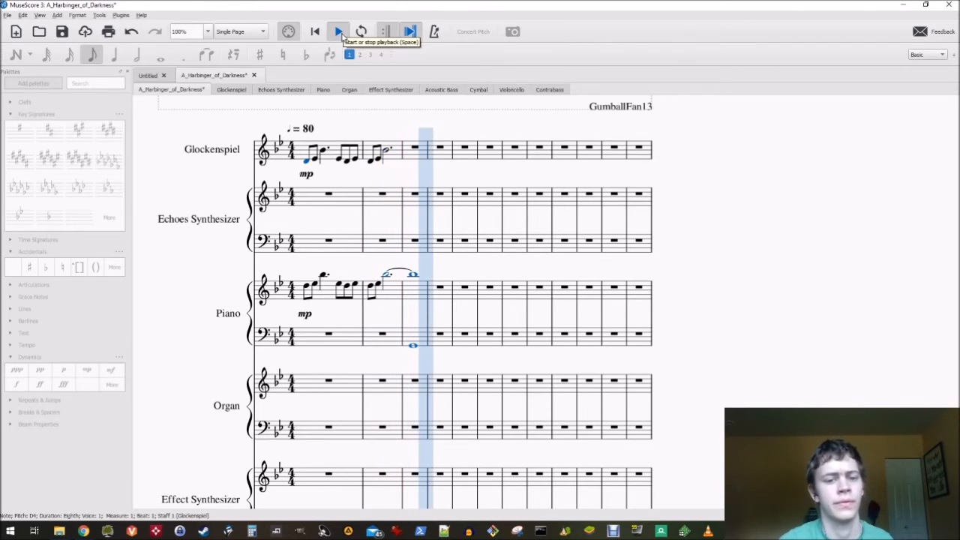
click(342, 33)
key(ctrl+s)
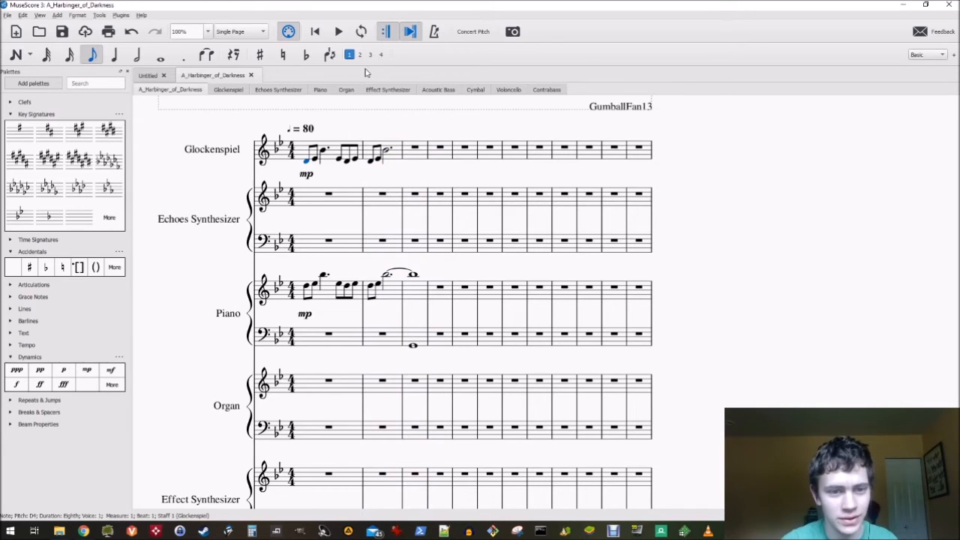
Extend the glockenspiel's dotted half note in measure 2 with a tied whole note in measure 3
click(387, 153)
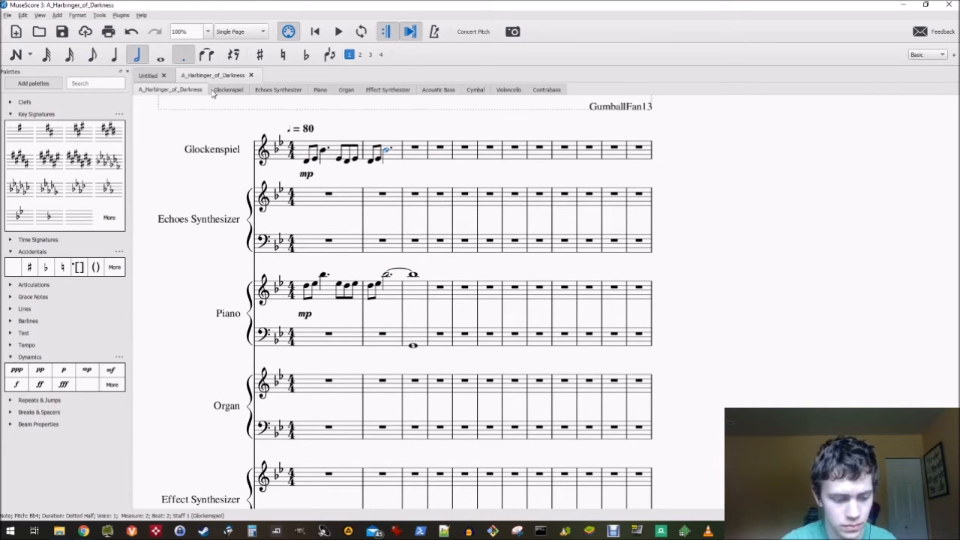
key(n)
key(plus)
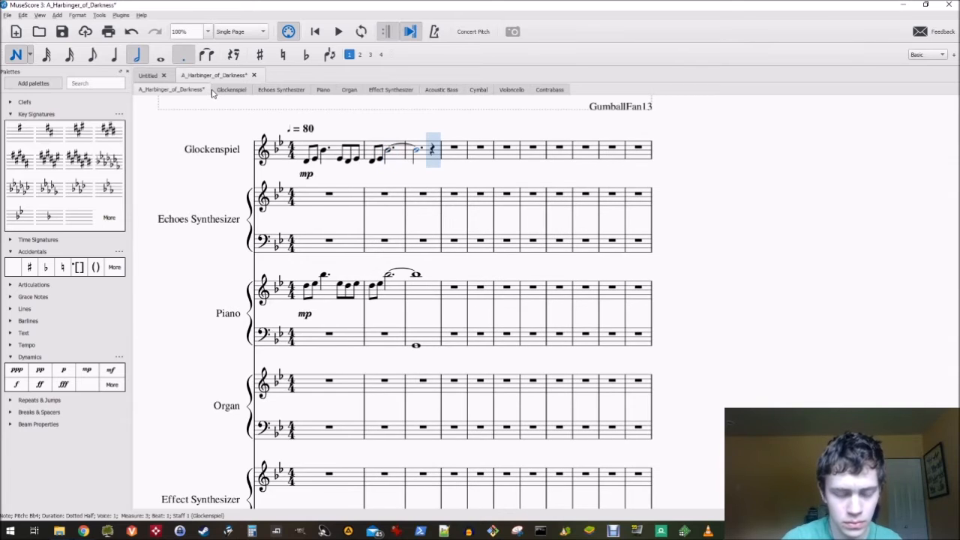
key(ctrl+z)
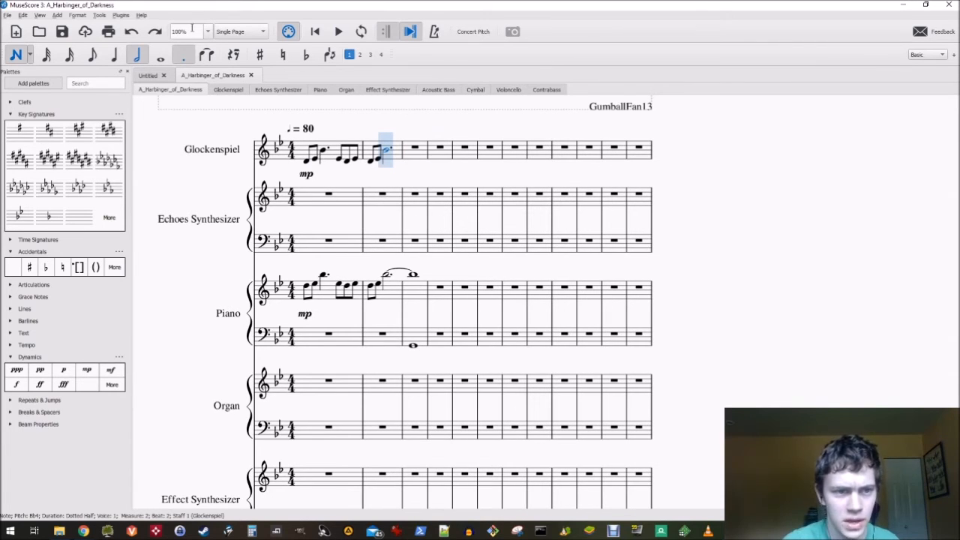
click(161, 58)
key(plus)
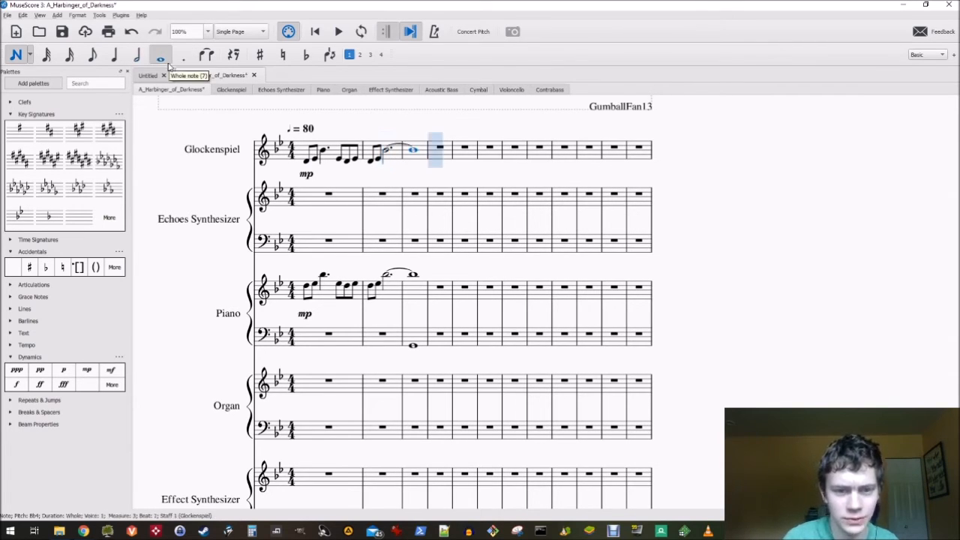
key(Escape)
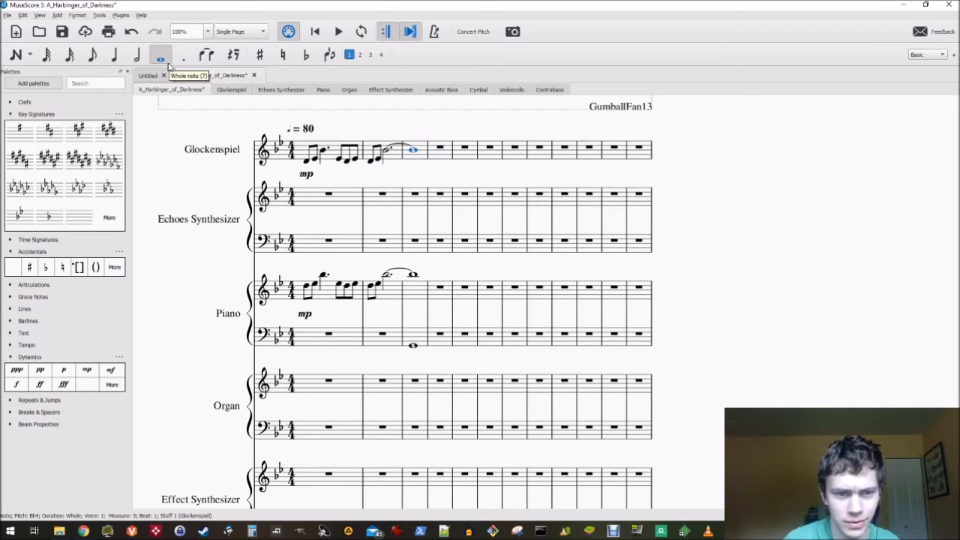
Play the score from the first glockenspiel note to hear its tied note in measure 3
click(309, 162)
click(338, 32)
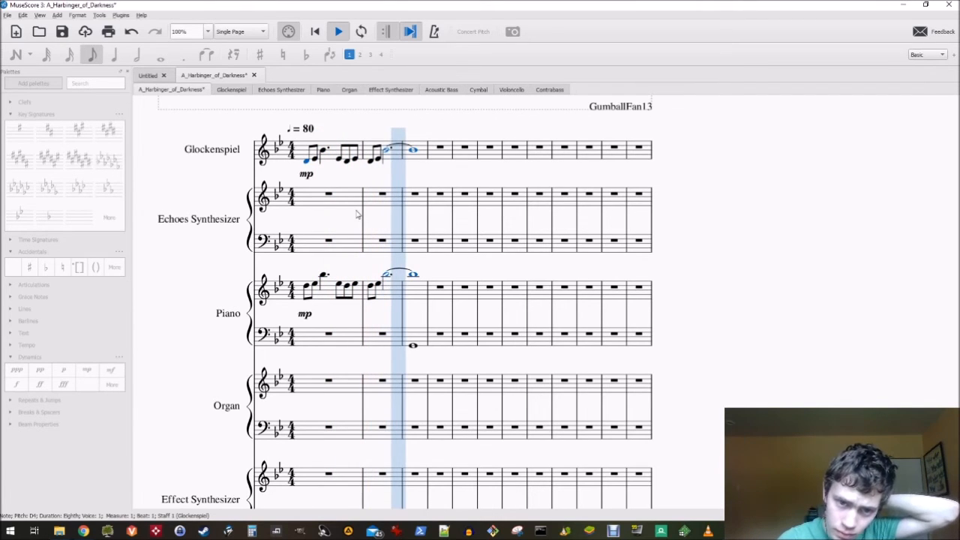
click(336, 35)
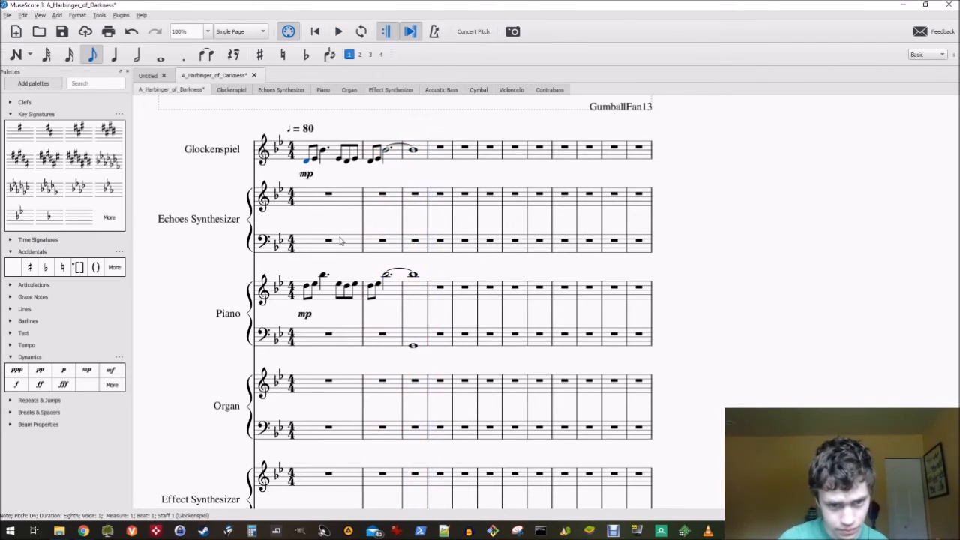
Copy measures 1–3 of the piano treble staff to measures 4–6 and delete the duplicated mp dynamic in measure 4
click(308, 290)
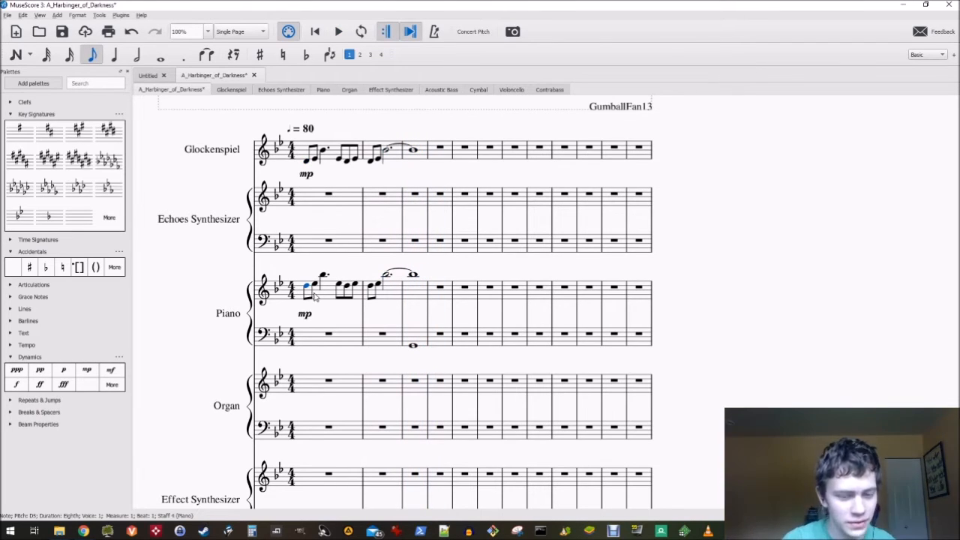
click(326, 291)
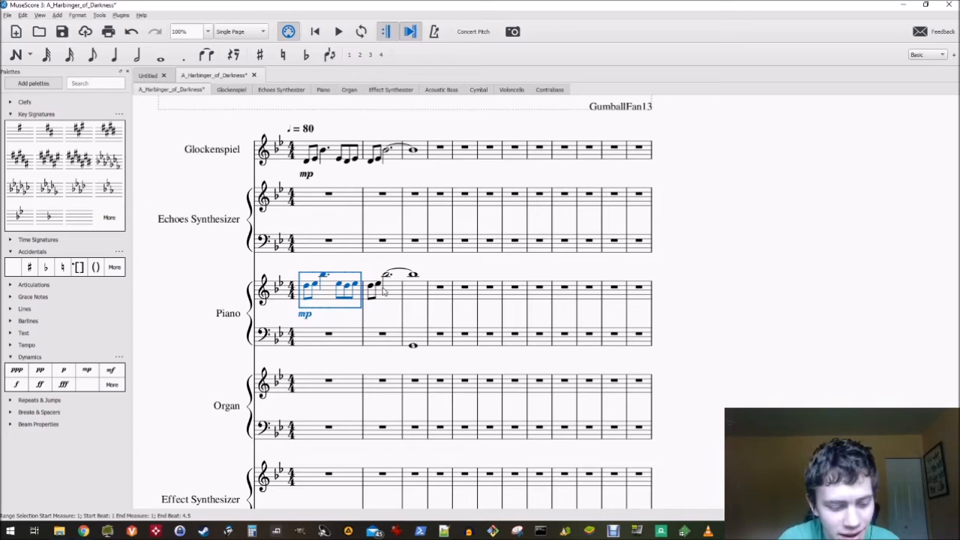
shift+click(417, 297)
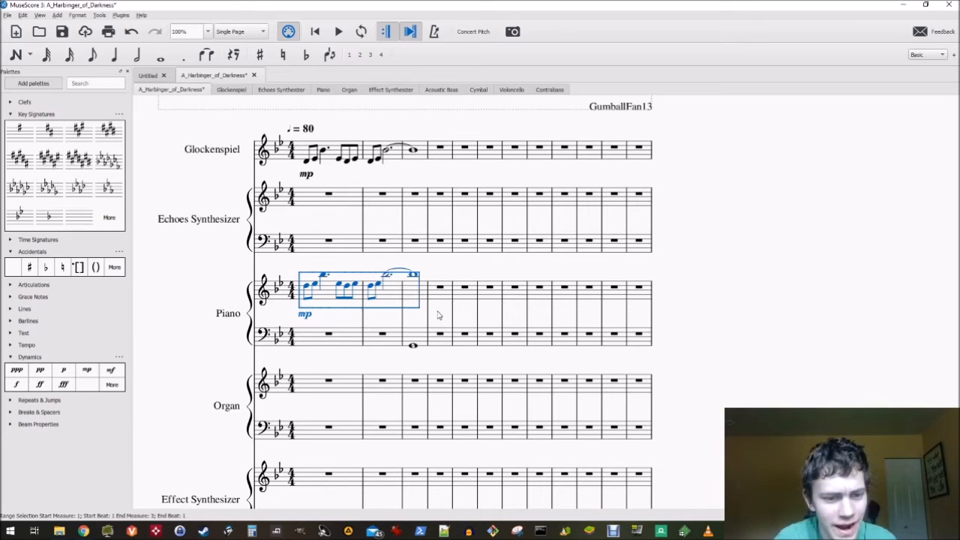
key(ctrl+c)
click(441, 297)
key(ctrl+v)
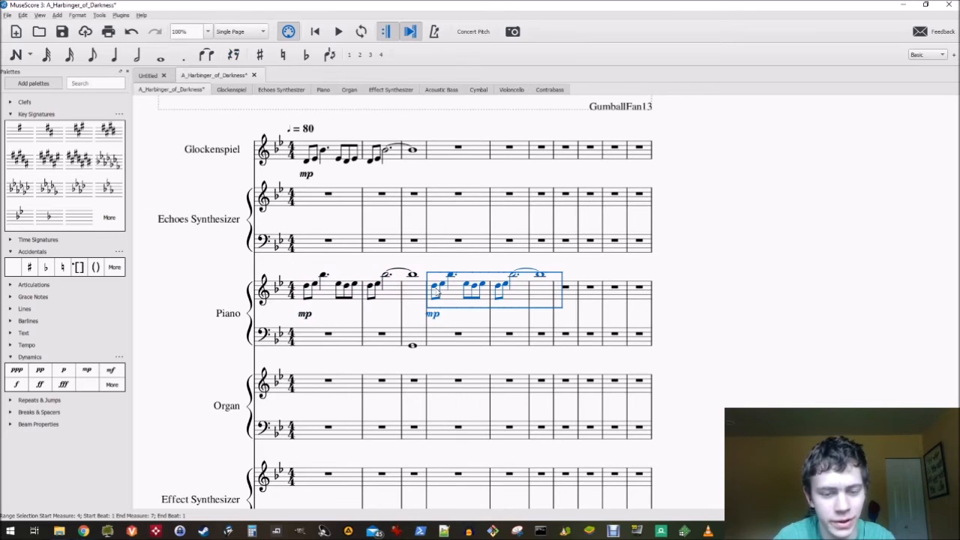
click(433, 315)
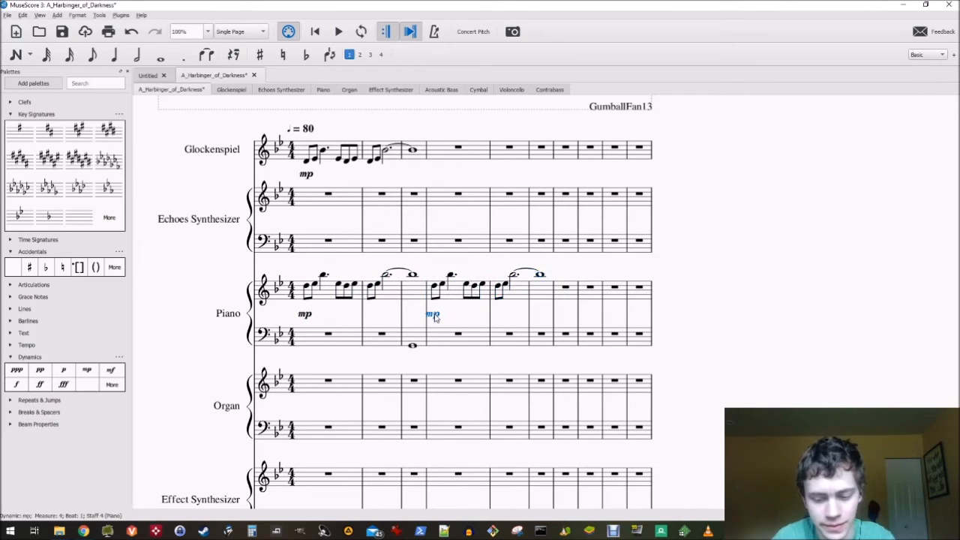
key(Delete)
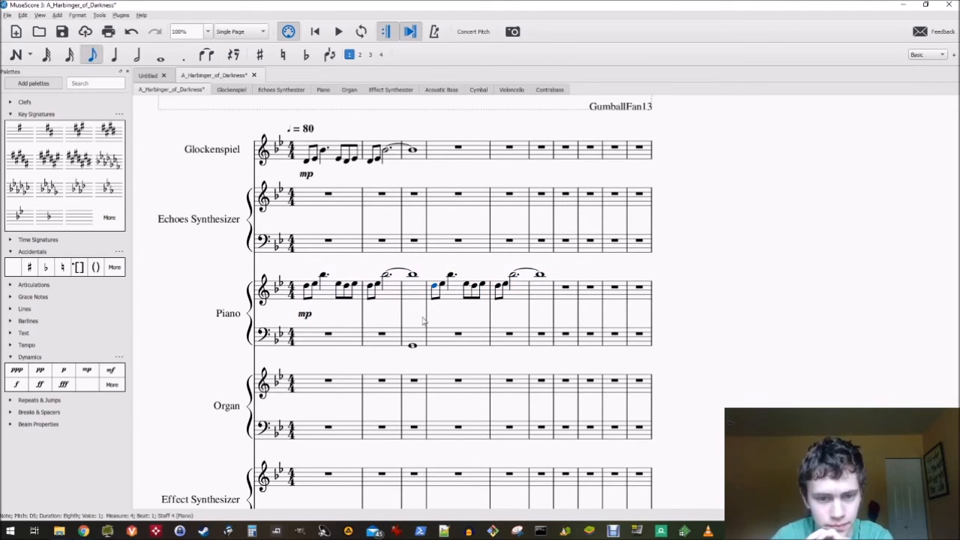
Paste the copied piano melody into measures 4–6 of the glockenspiel staff and transpose it up an octave
drag(433, 158, 435, 156)
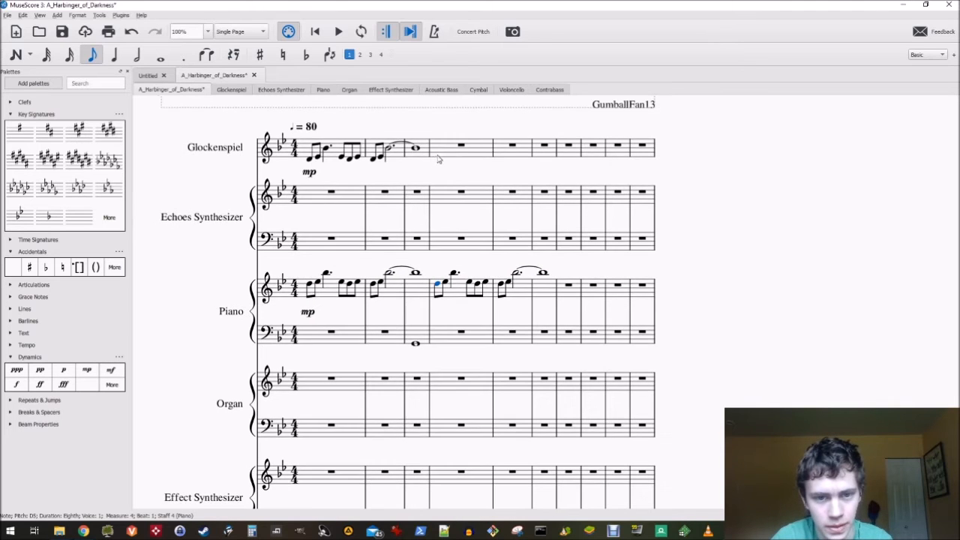
click(446, 156)
key(ctrl+v)
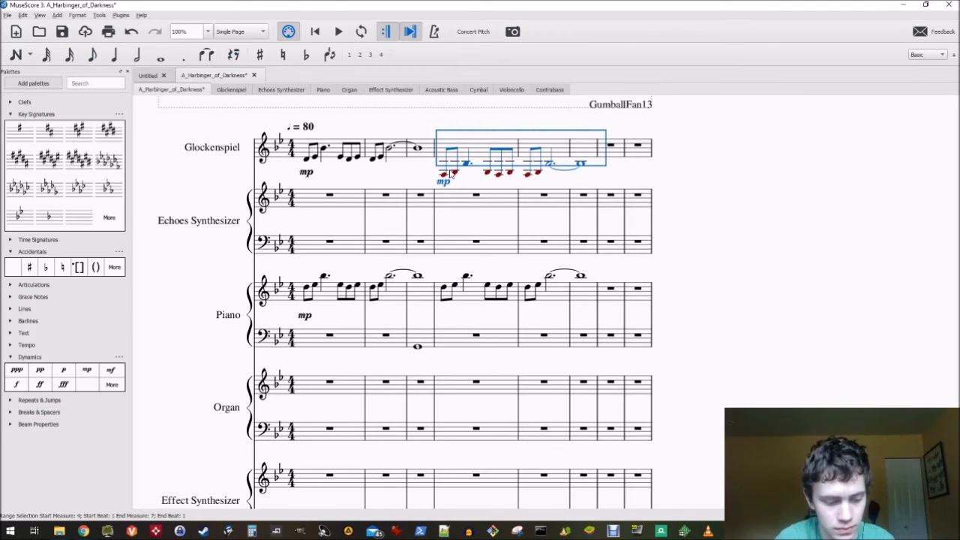
key(ctrl+Up)
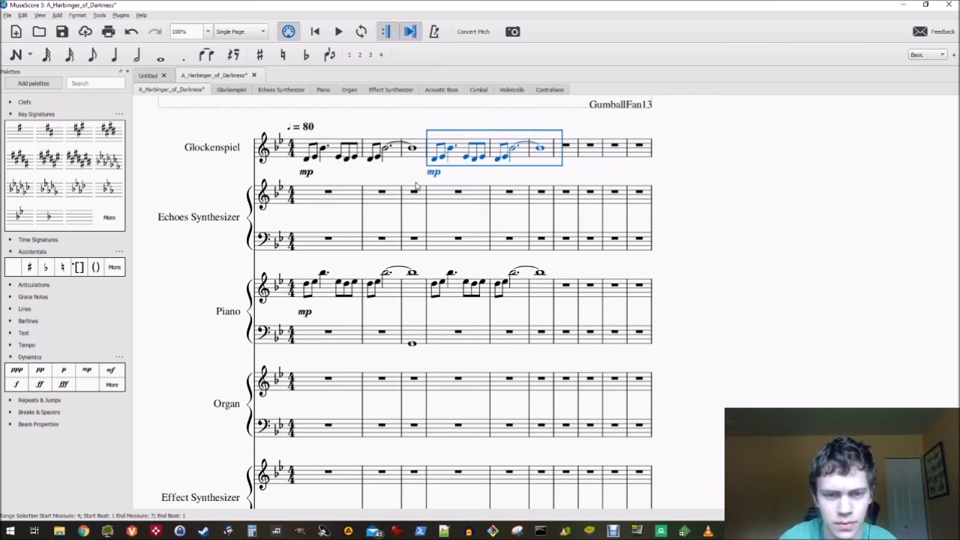
key(Escape)
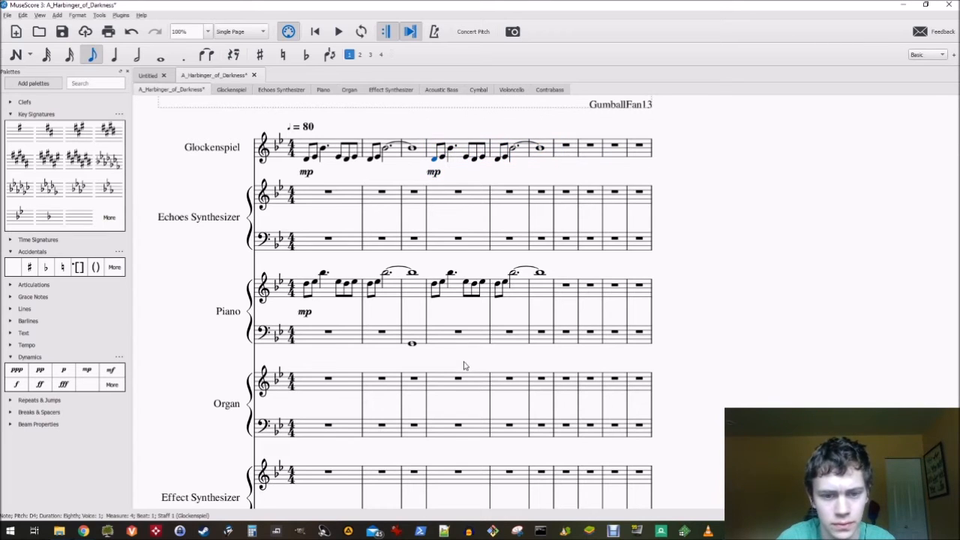
Enter a whole-note octave of Eb1 and Eb2 in measure 4 of the piano bass staff and tie it into measure 5
click(461, 344)
key(n)
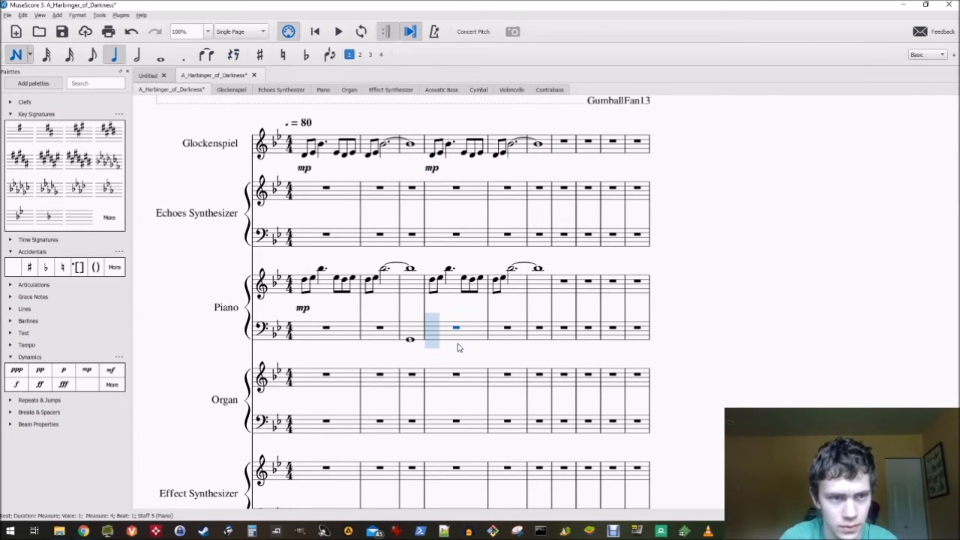
key(7)
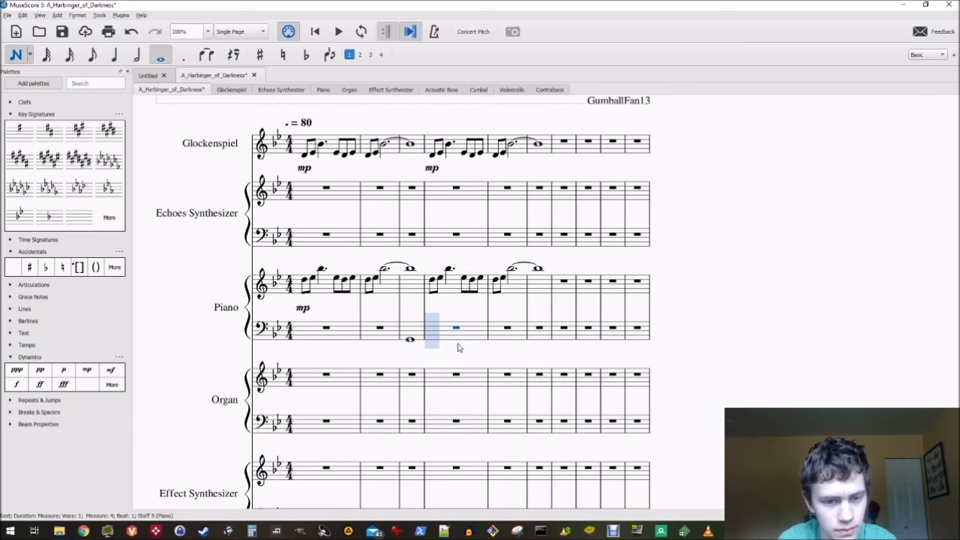
key(e)
key(Down)
key(Up)
key(ctrl+Down)
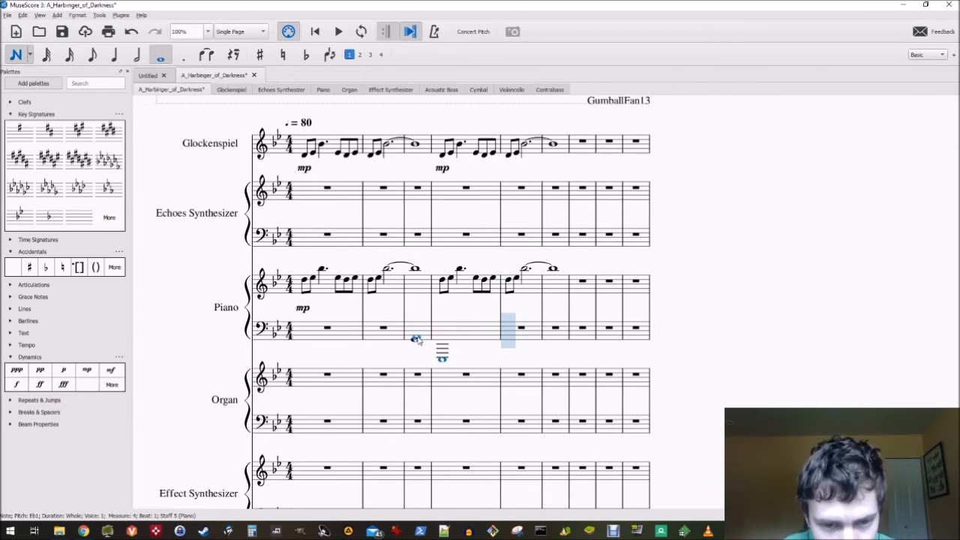
key(shift+e)
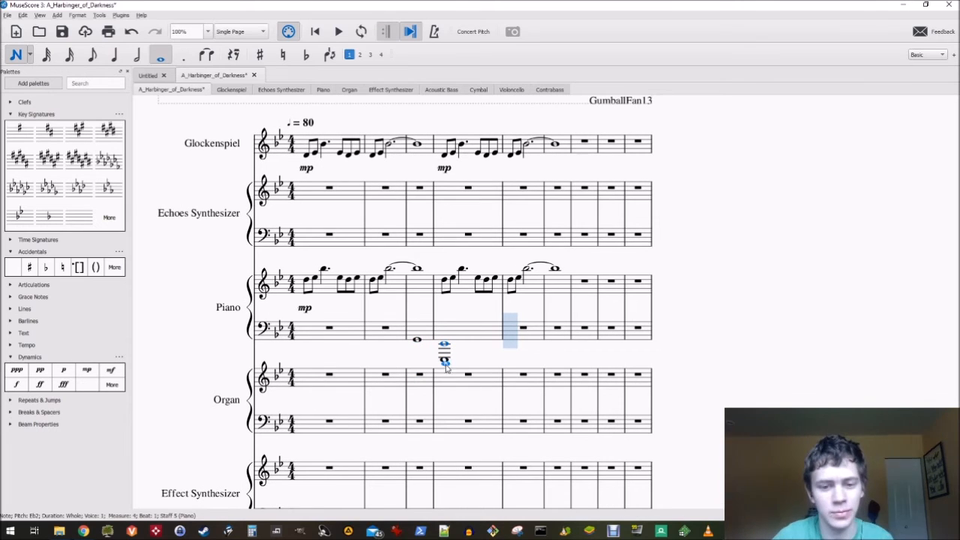
key(Left)
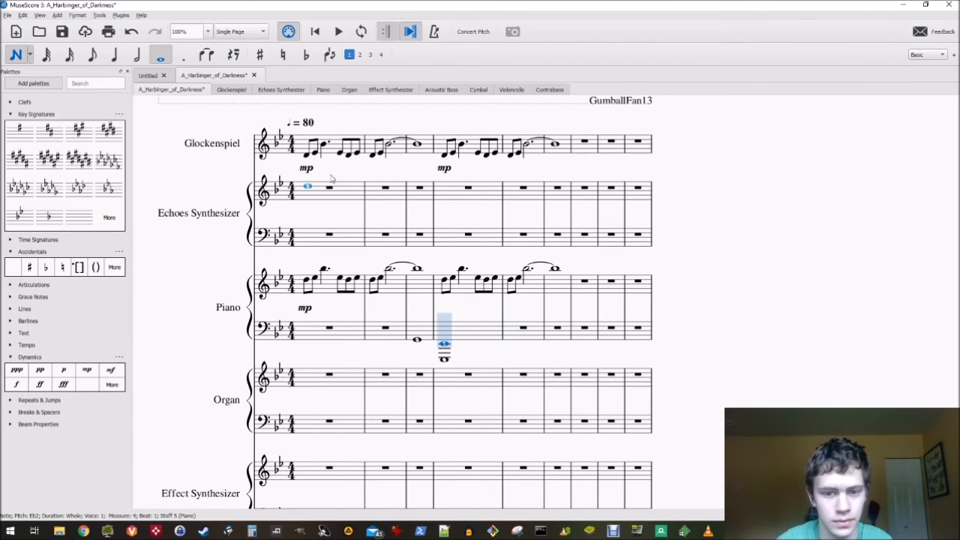
click(209, 55)
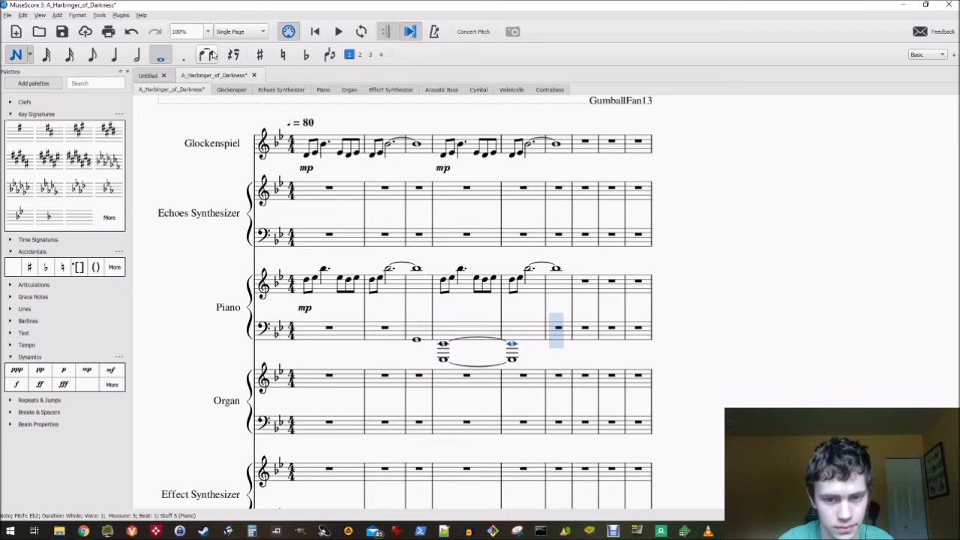
key(Escape)
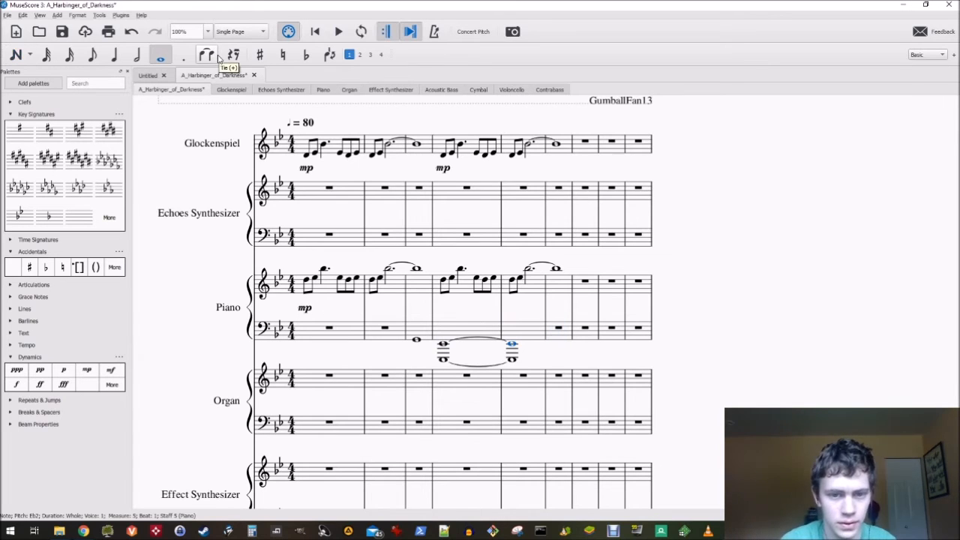
Play the score from measure 2 of the piano melody to hear the repeated phrase with the bass octave
click(331, 383)
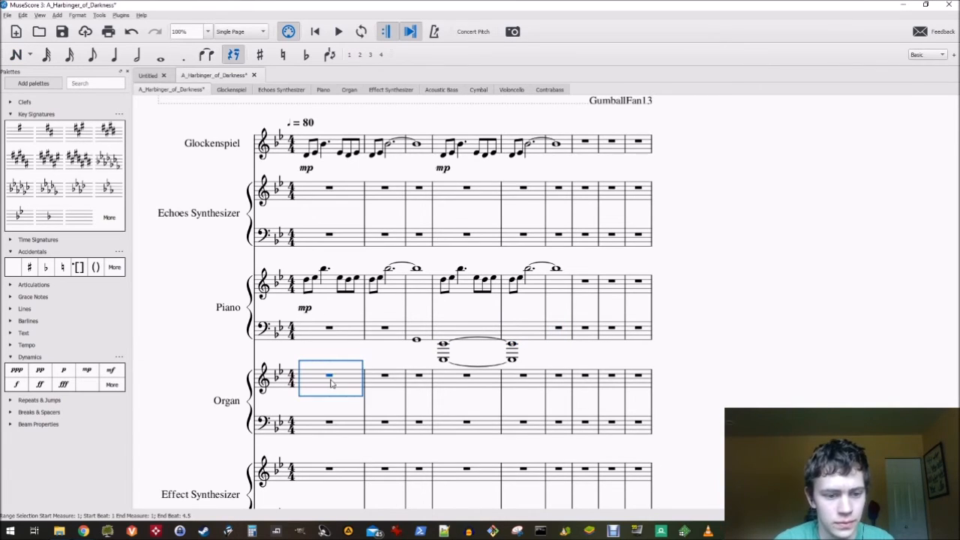
mouse_move(338, 413)
mouse_down()
mouse_move(338, 336)
mouse_move(343, 421)
mouse_up()
click(449, 297)
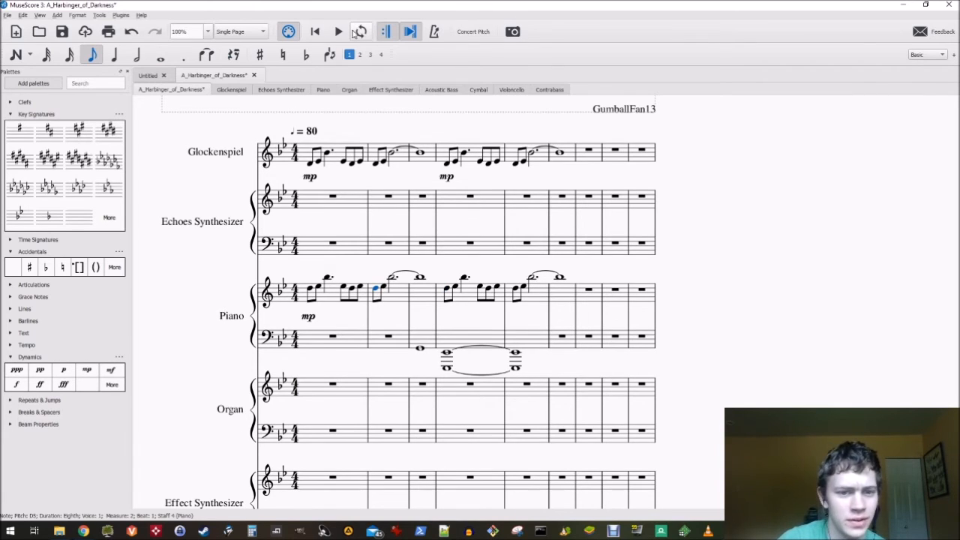
click(338, 32)
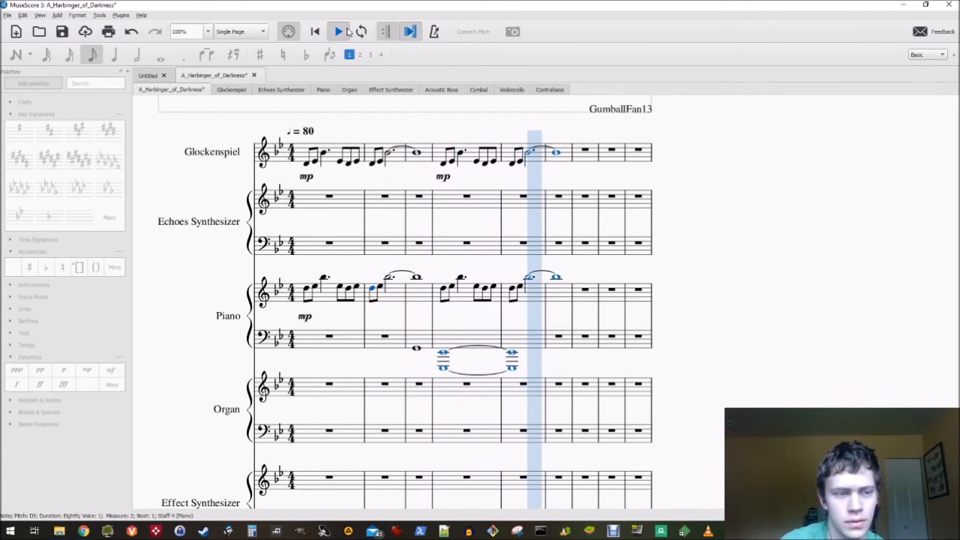
Save the score and play it from the first note of the piano melody through measure 6
click(340, 32)
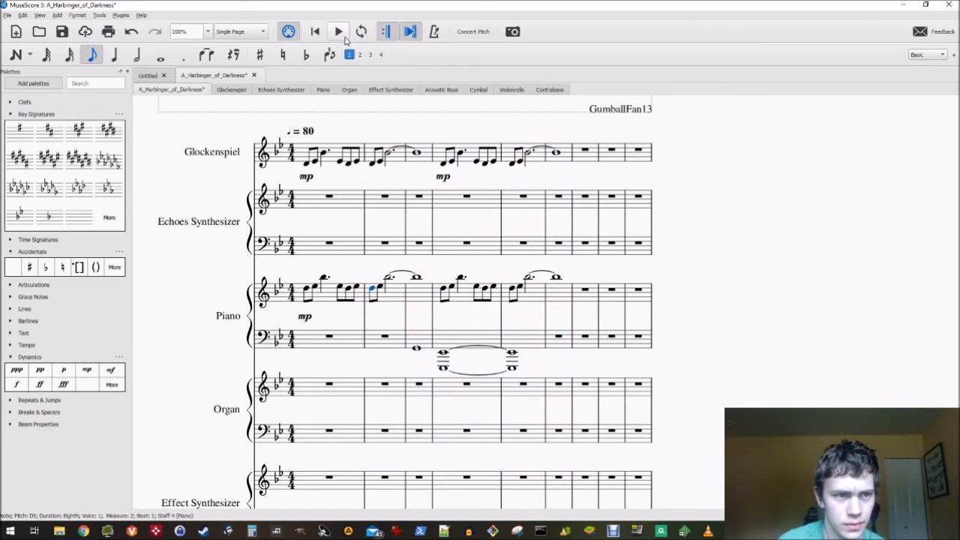
key(ctrl+s)
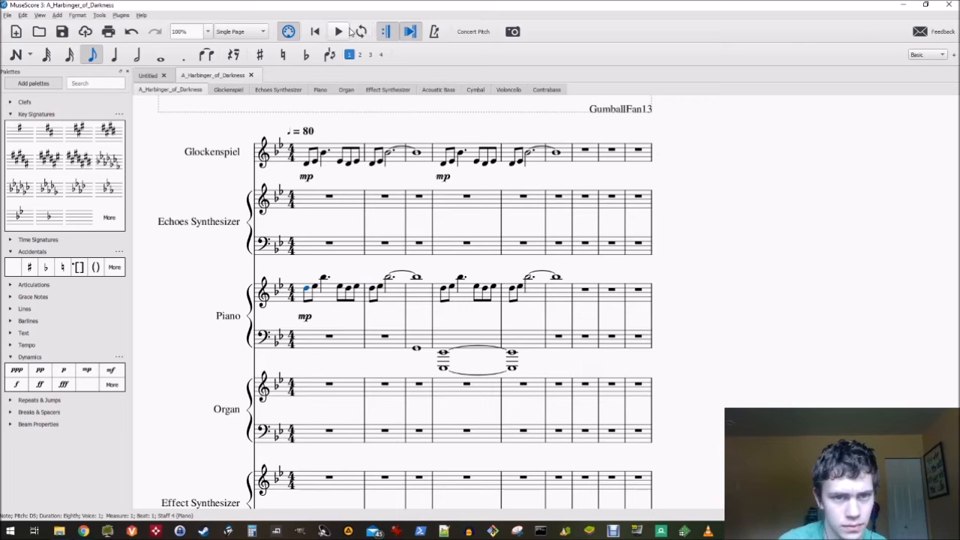
click(339, 33)
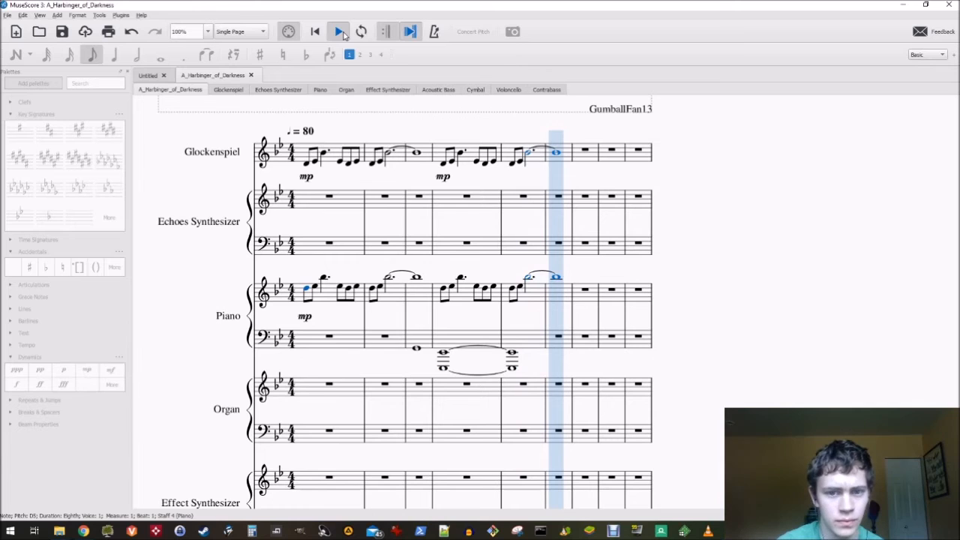
click(340, 32)
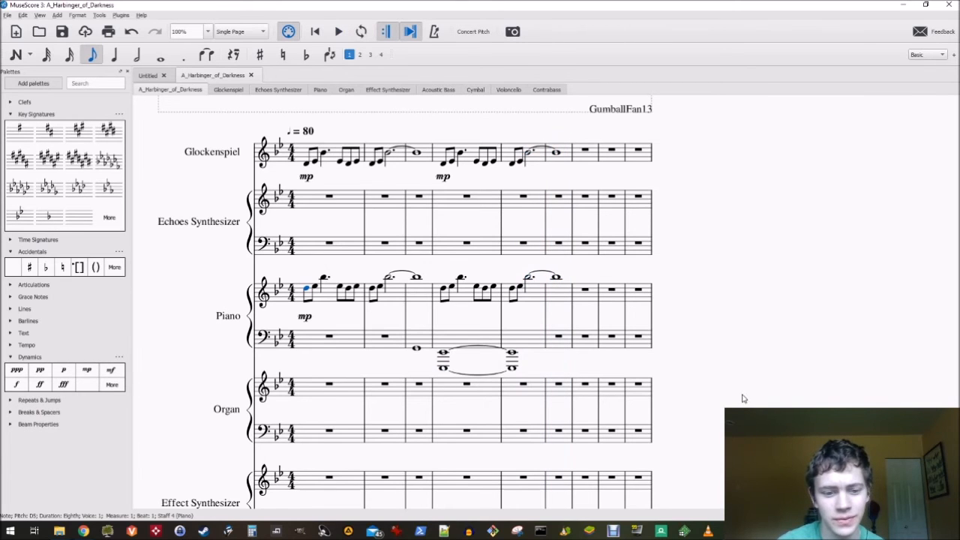
Reorder the score's instruments so Violoncello and Contrabass follow the Effect Synthesizer, above the Acoustic Bass
scroll(740, 279, down, 6)
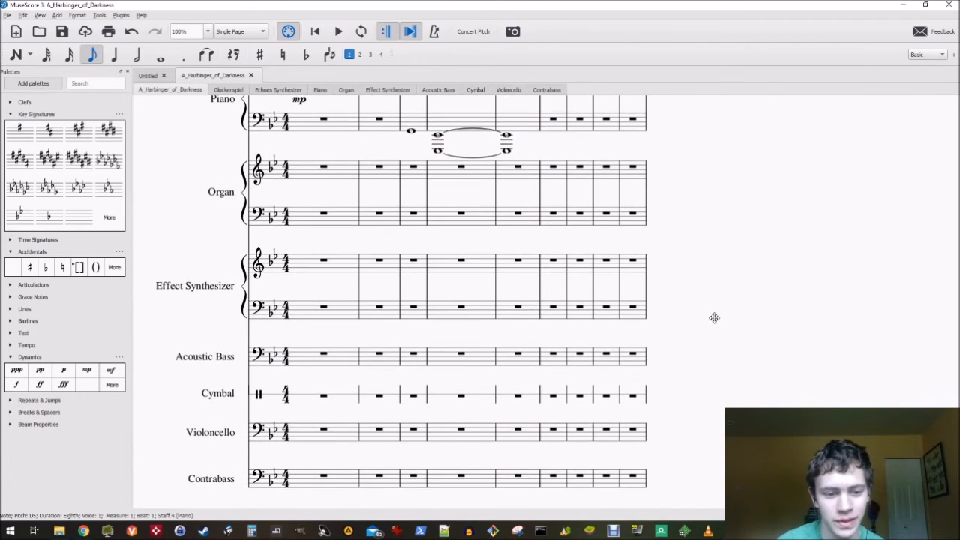
click(8, 17)
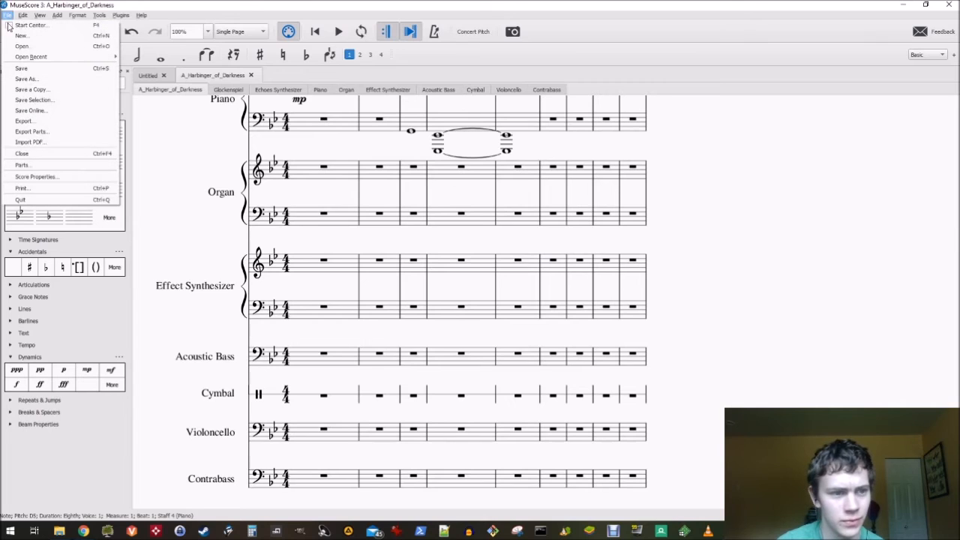
mouse_move(23, 15)
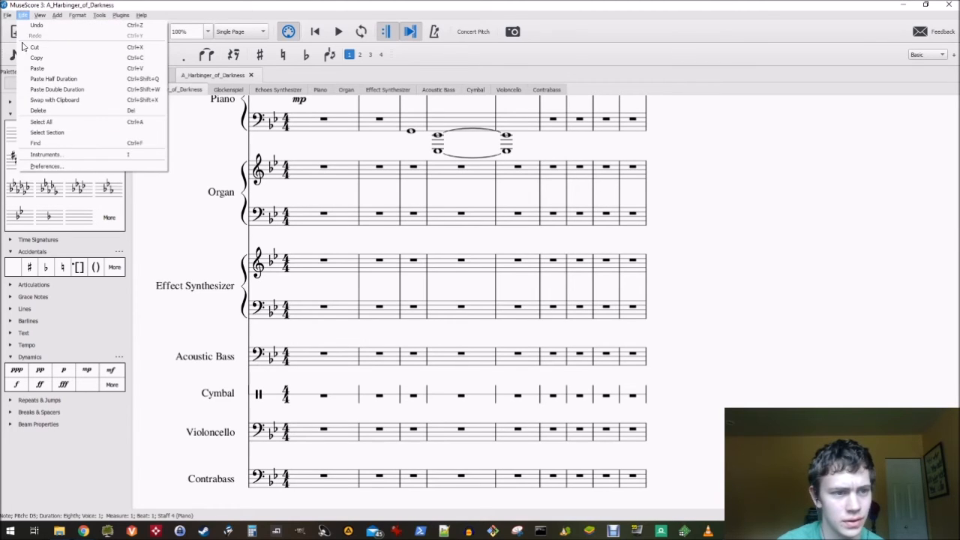
click(36, 154)
click(494, 289)
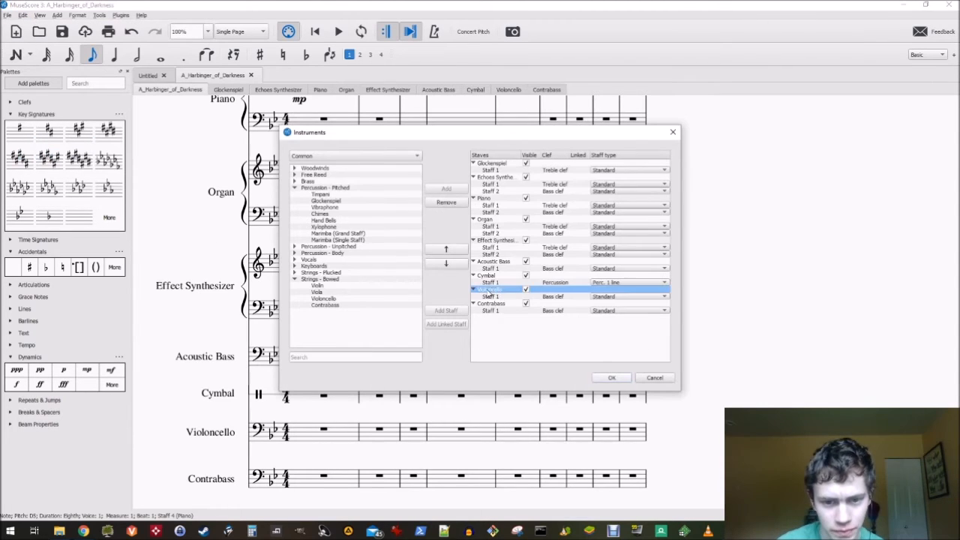
click(444, 250)
click(444, 250)
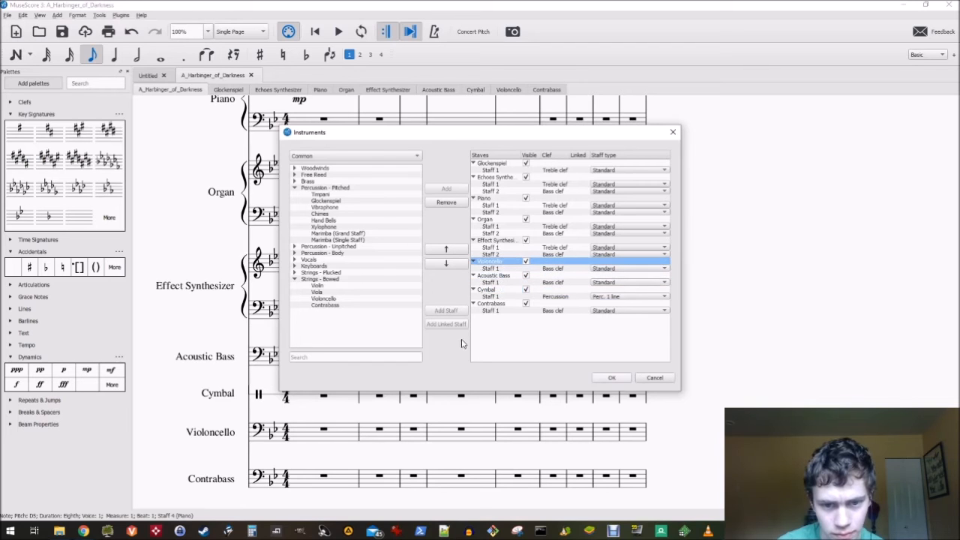
click(495, 304)
click(445, 250)
click(446, 251)
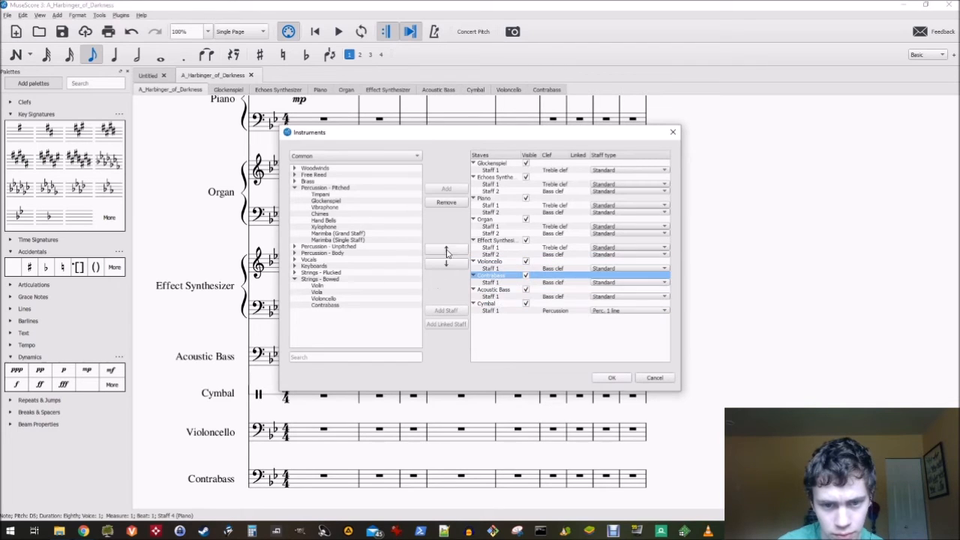
click(610, 378)
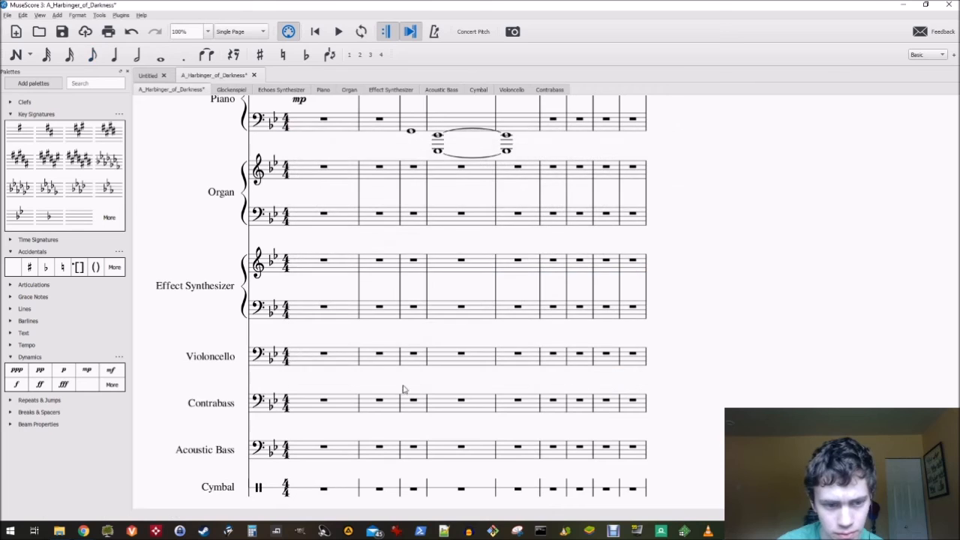
Enter a whole note Eb2 in measure 4 of the violoncello staff
click(441, 411)
click(446, 365)
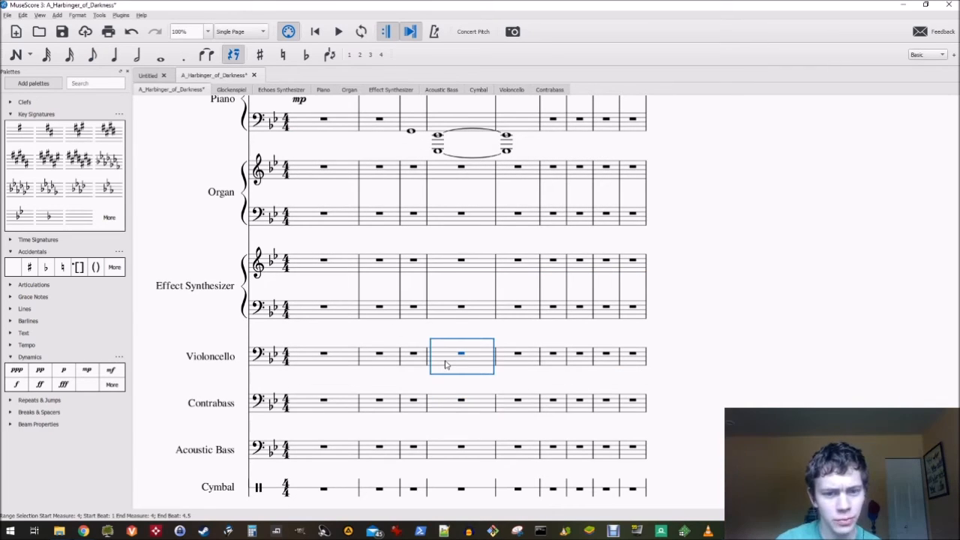
key(n)
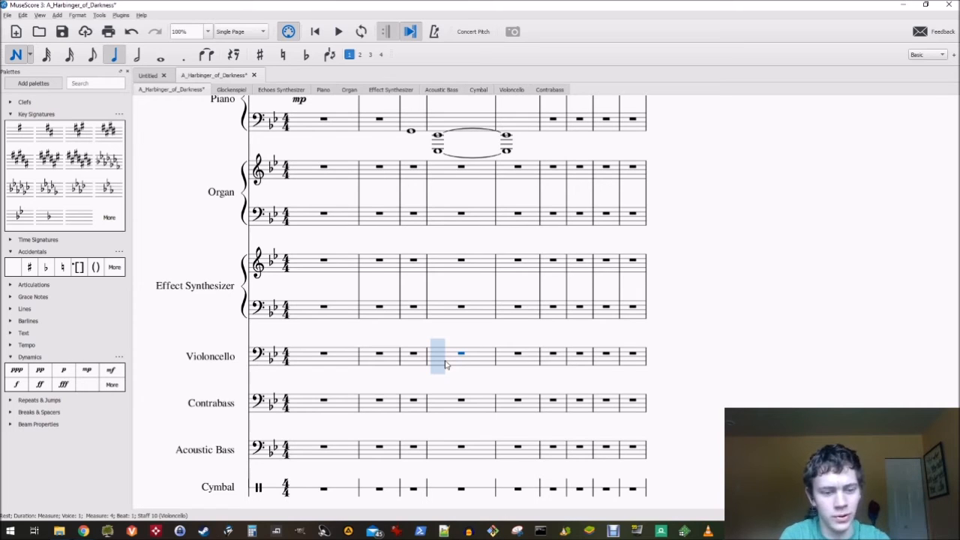
key(7)
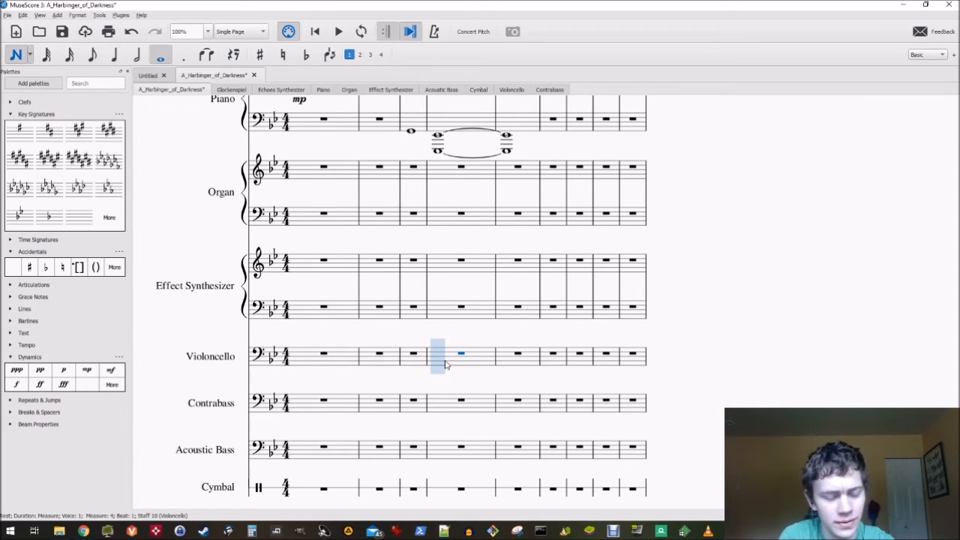
click(445, 365)
key(Down)
key(Down)
key(Down)
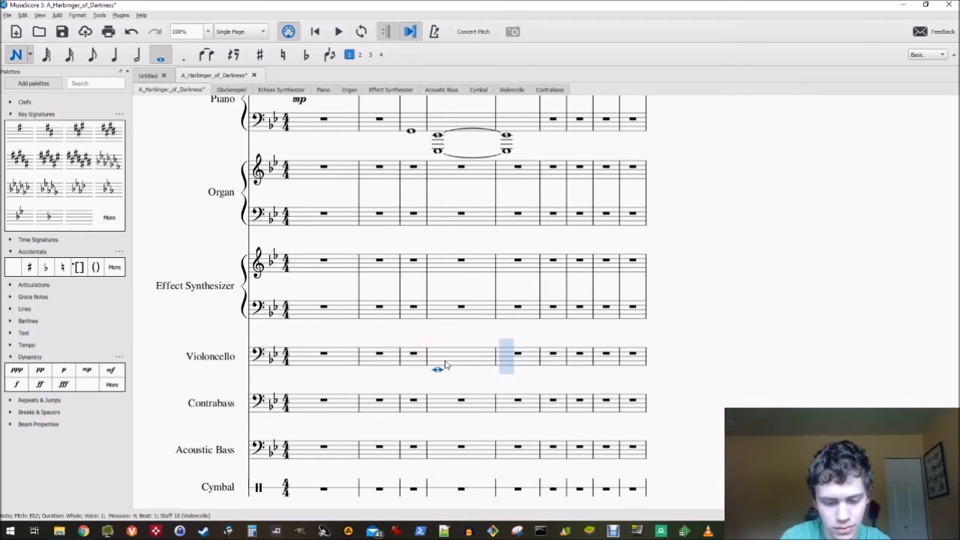
key(Escape)
Enter a whole-note chord of Eb3 and Eb2 in measure 4 of the contrabass staff and lower its bottom note to Cb1
click(444, 405)
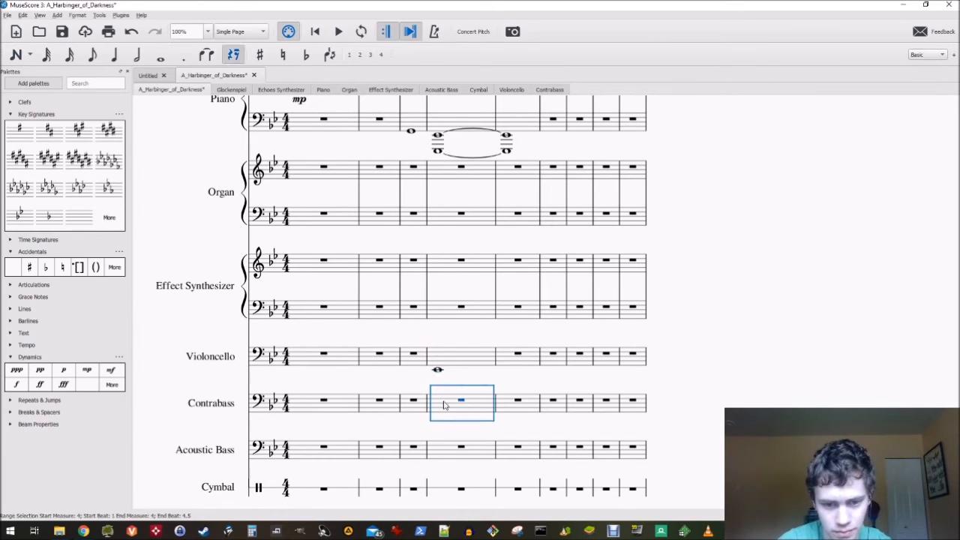
key(n)
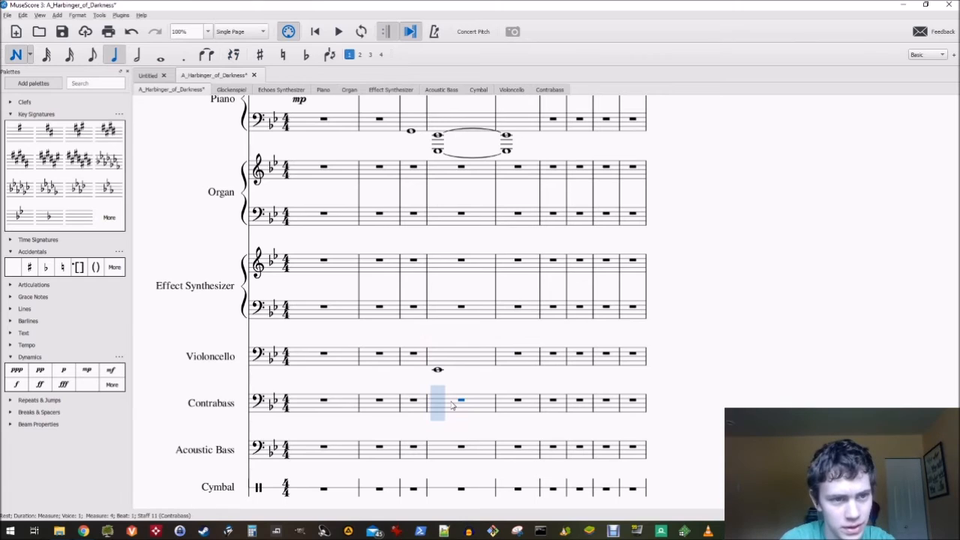
key(7)
click(453, 405)
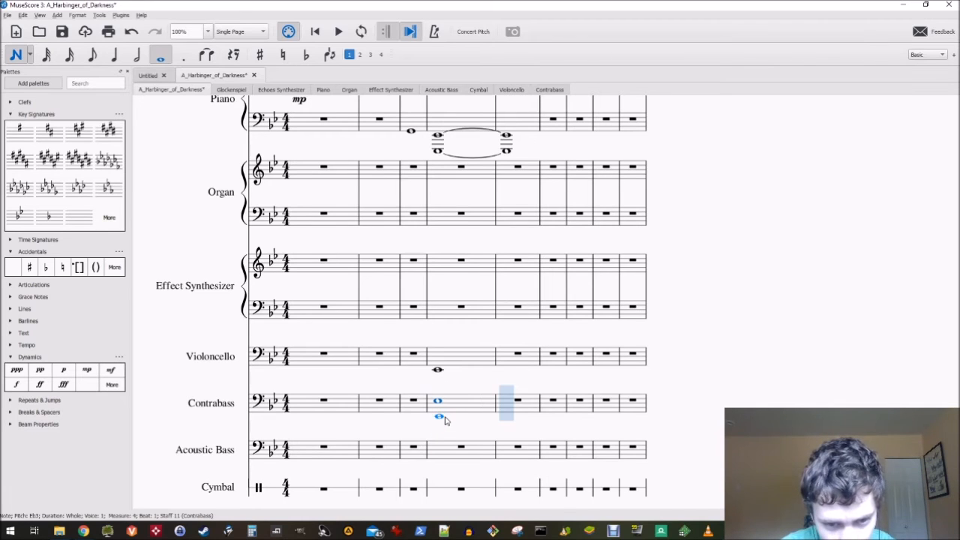
shift+click(445, 419)
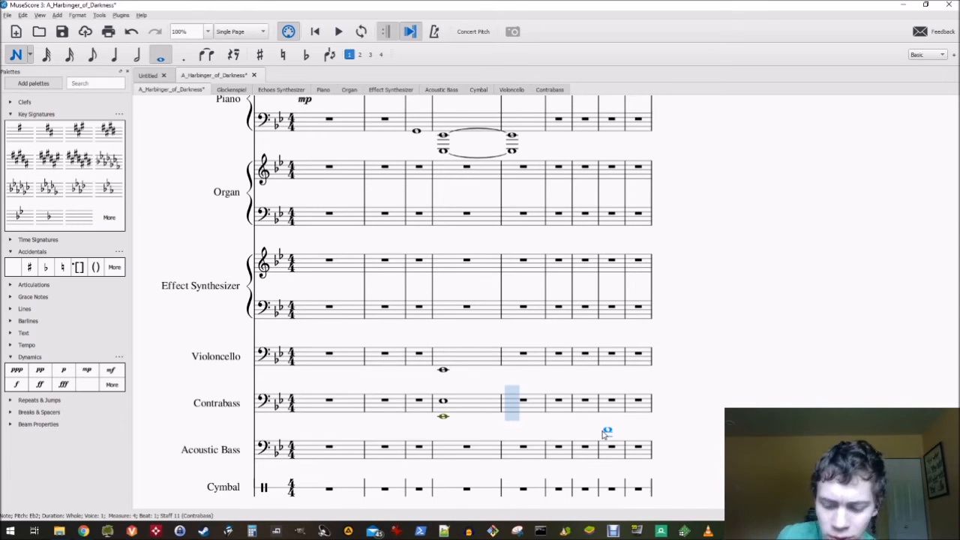
key(Down)
key(Down)
key(Down)
key(Down)
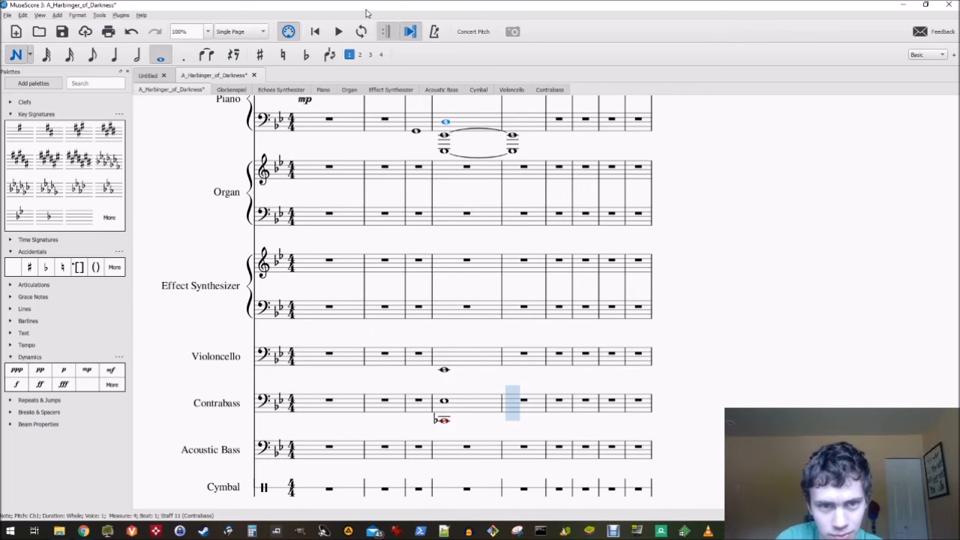
Listen to the passage with the new string notes and check the pitches of the contrabass chord in measure 4
click(339, 33)
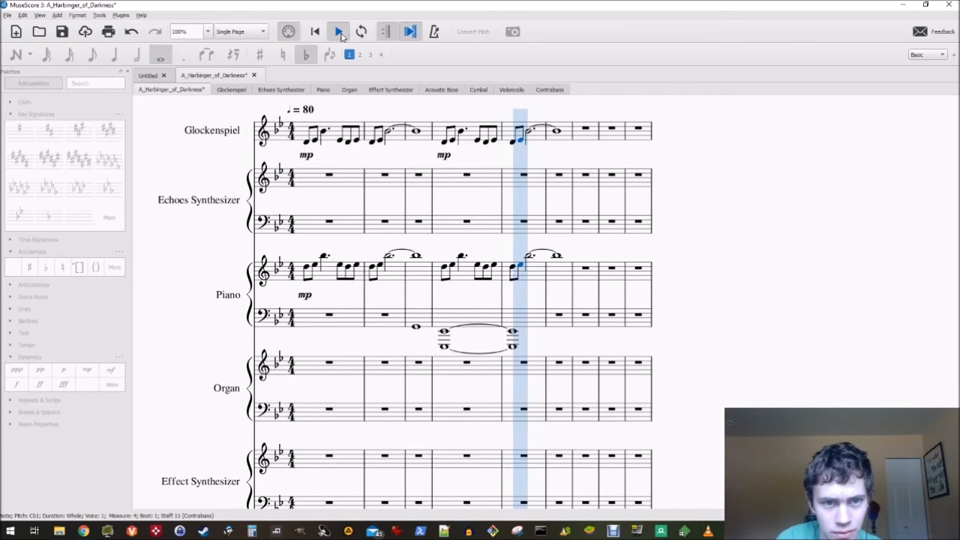
click(330, 32)
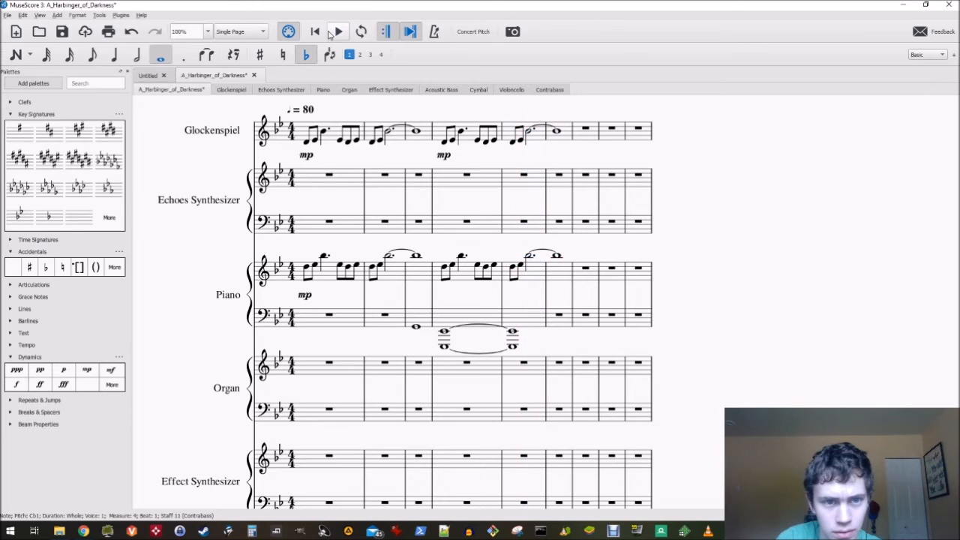
click(451, 414)
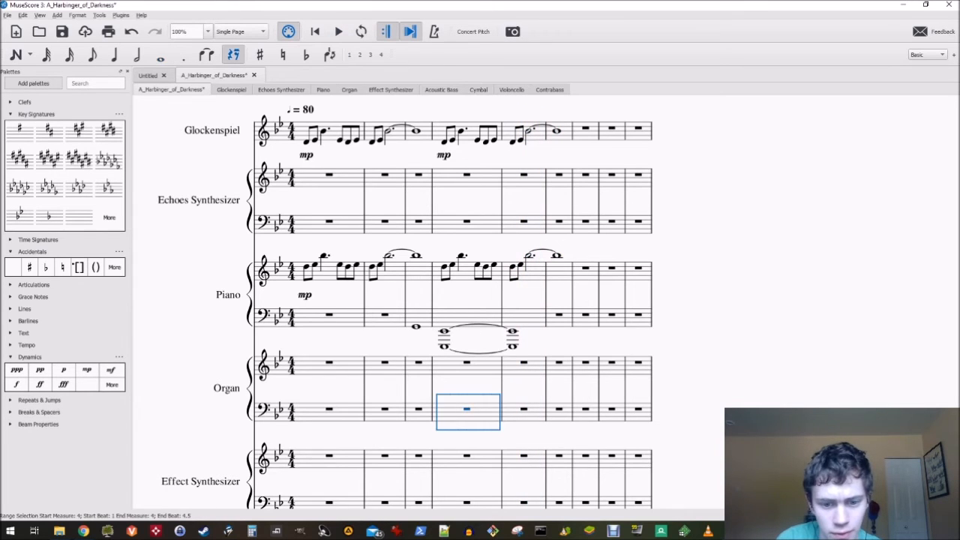
scroll(753, 310, down, 5)
click(459, 467)
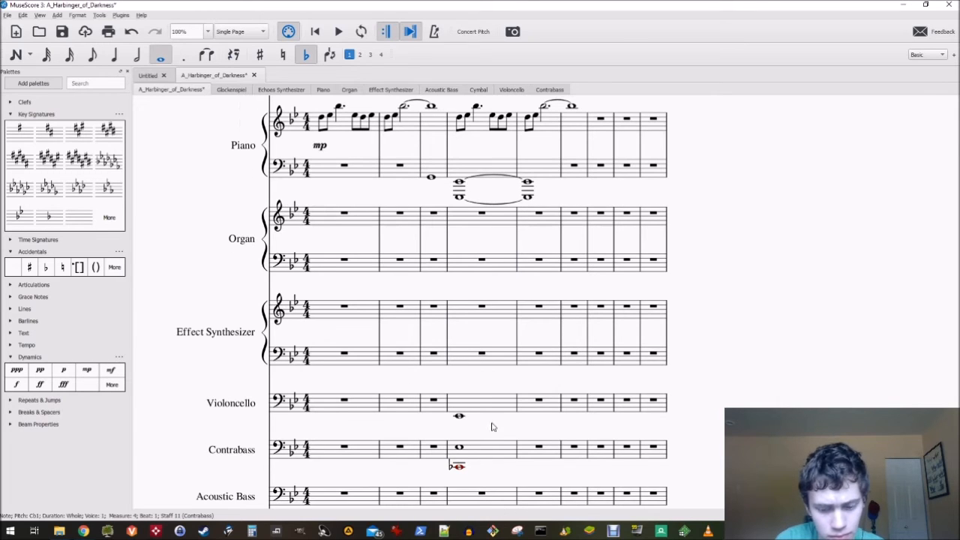
click(461, 448)
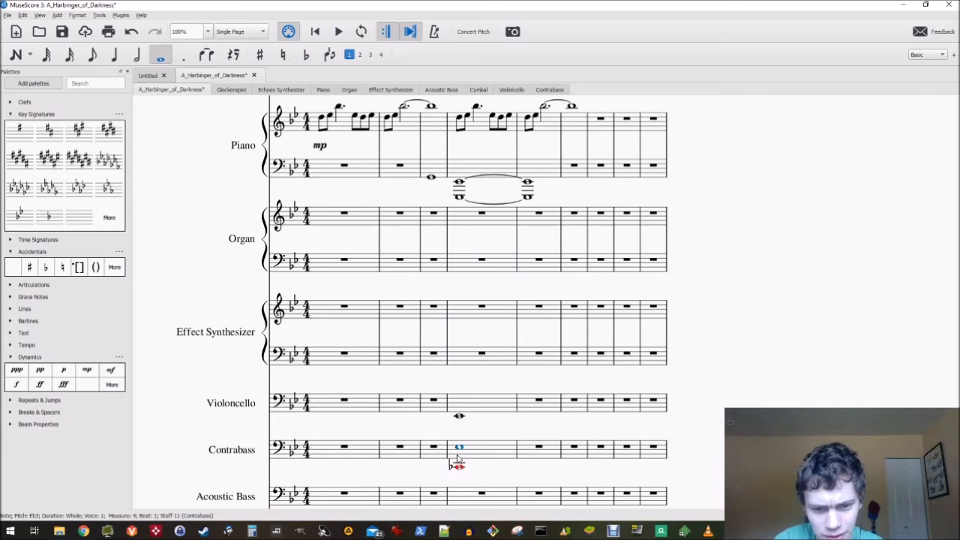
click(460, 468)
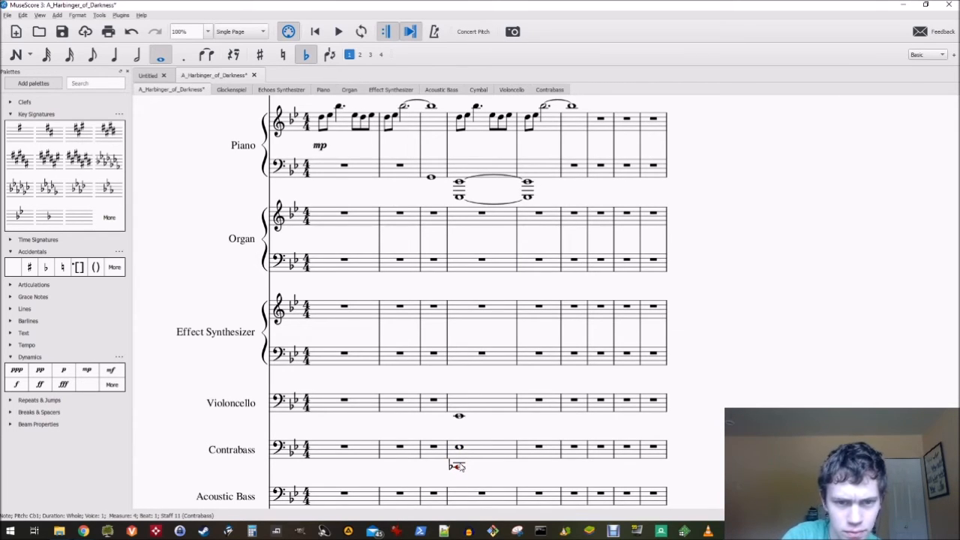
Play the score from measure 1 into measure 4 and recheck both notes of the contrabass chord
click(325, 119)
click(338, 31)
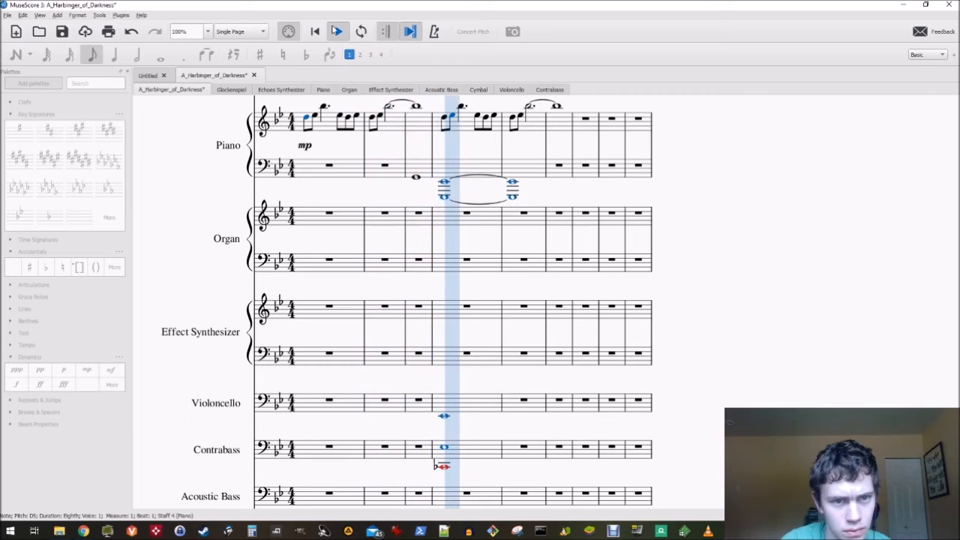
click(336, 31)
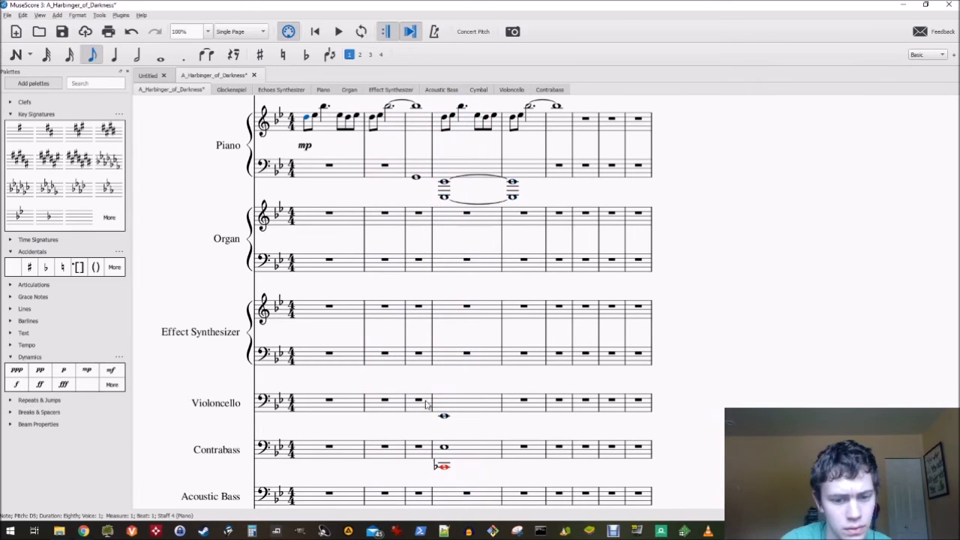
click(441, 467)
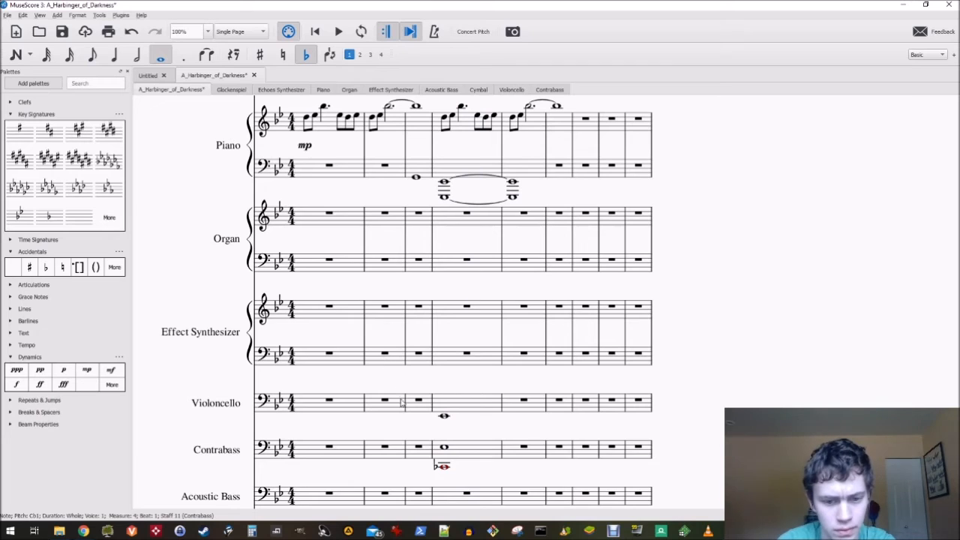
click(446, 448)
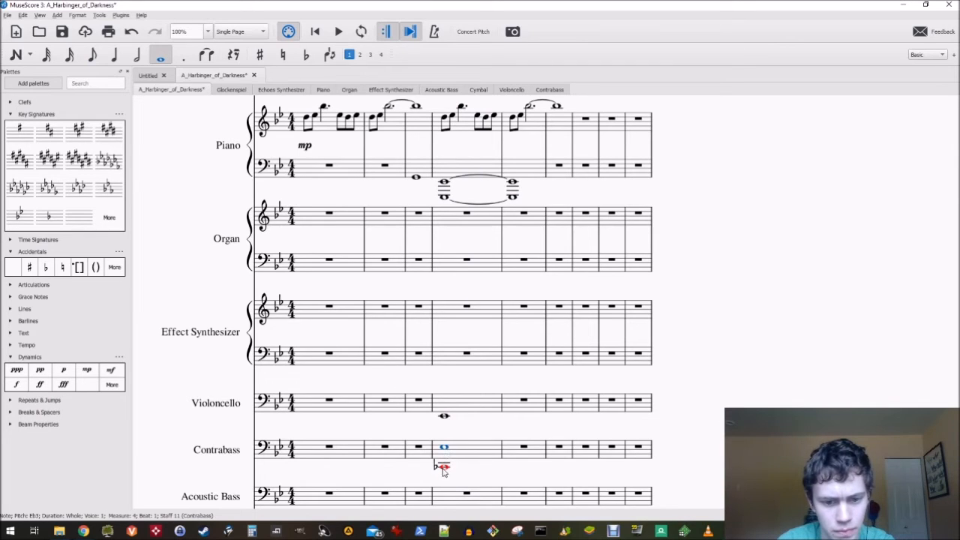
click(443, 467)
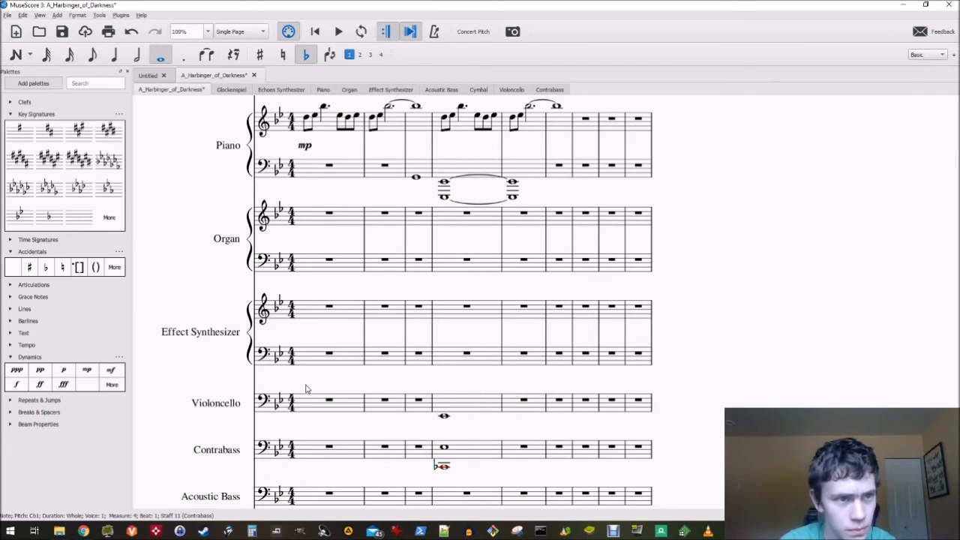
Save the score again under its existing name, A_Harbinger_of_Darkness
click(6, 15)
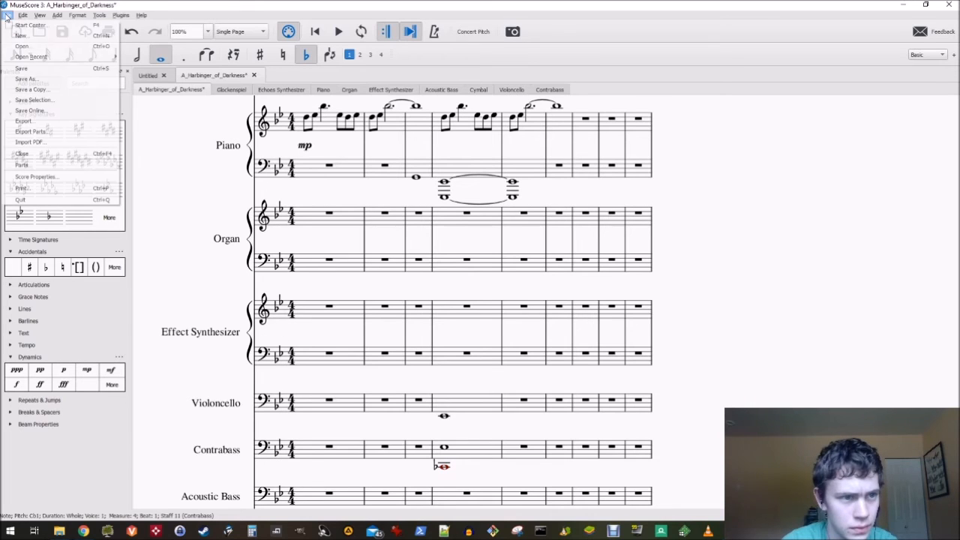
click(30, 80)
click(391, 266)
click(500, 266)
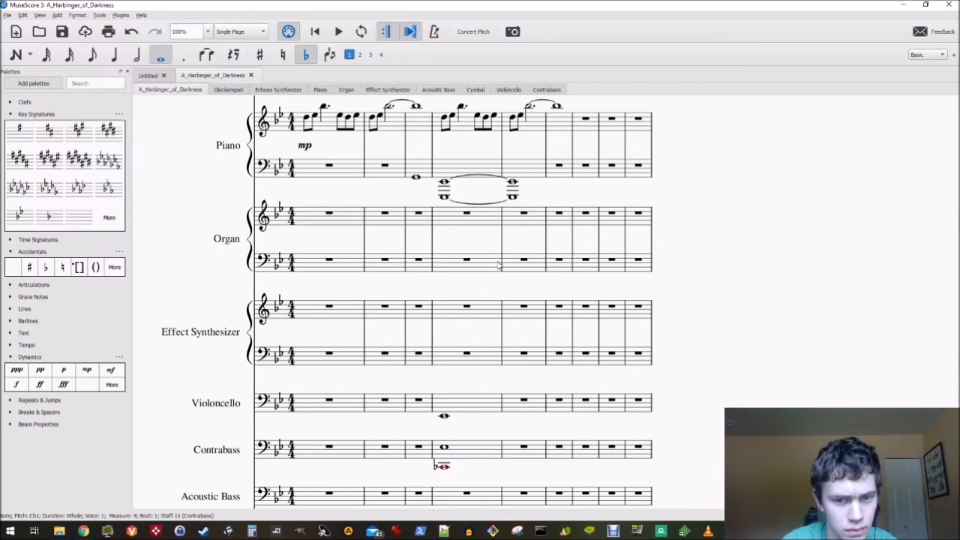
Recheck the bottom note of the contrabass chord, restart MuseScore and reopen the A Harbinger of Darkness score
click(322, 261)
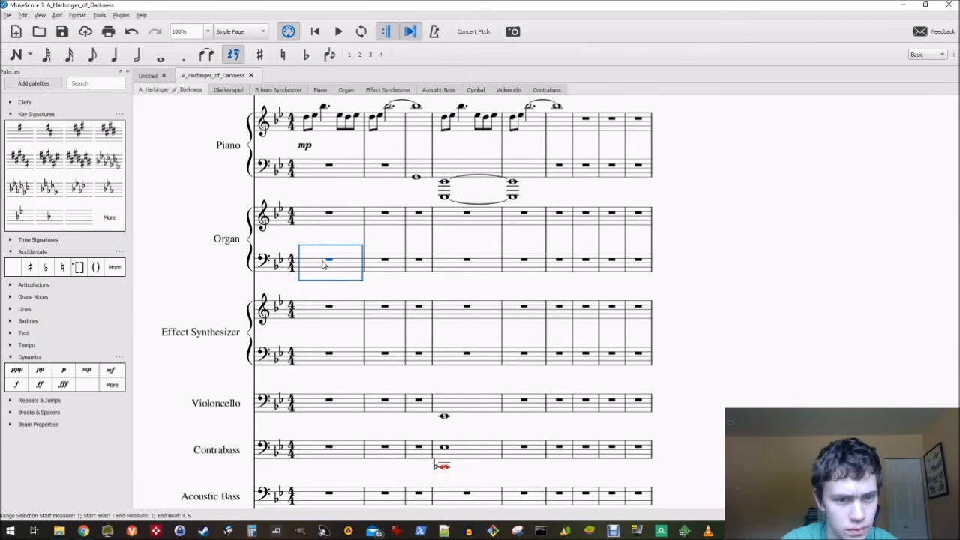
click(443, 466)
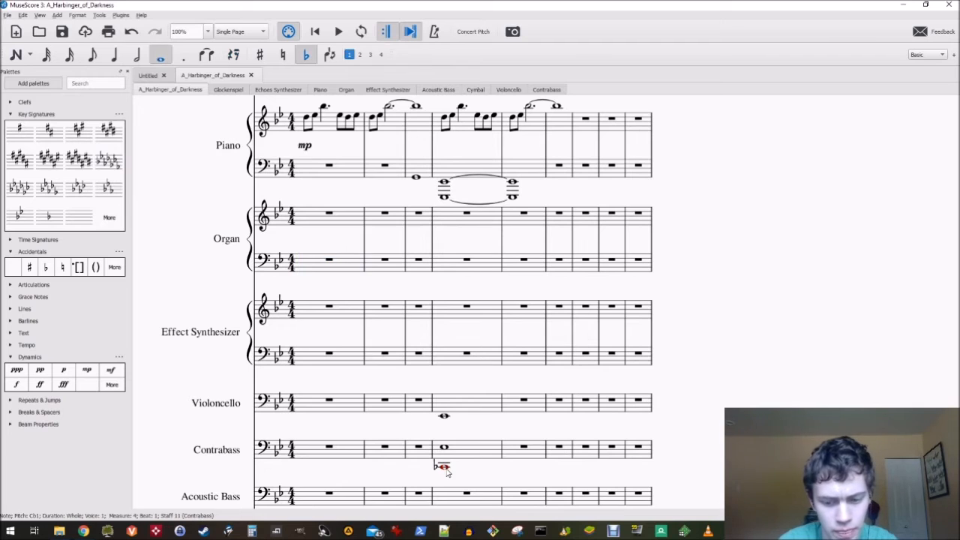
click(950, 5)
click(950, 5)
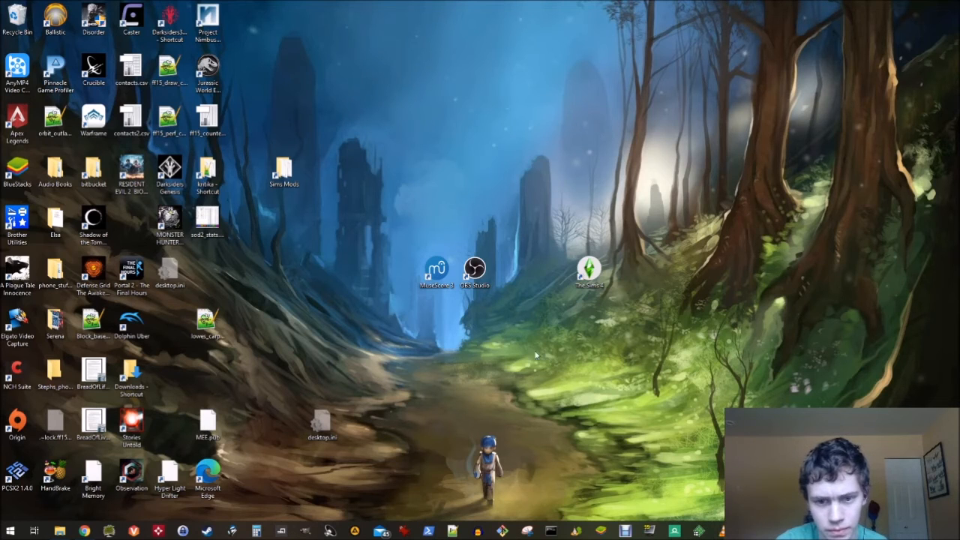
double_click(435, 279)
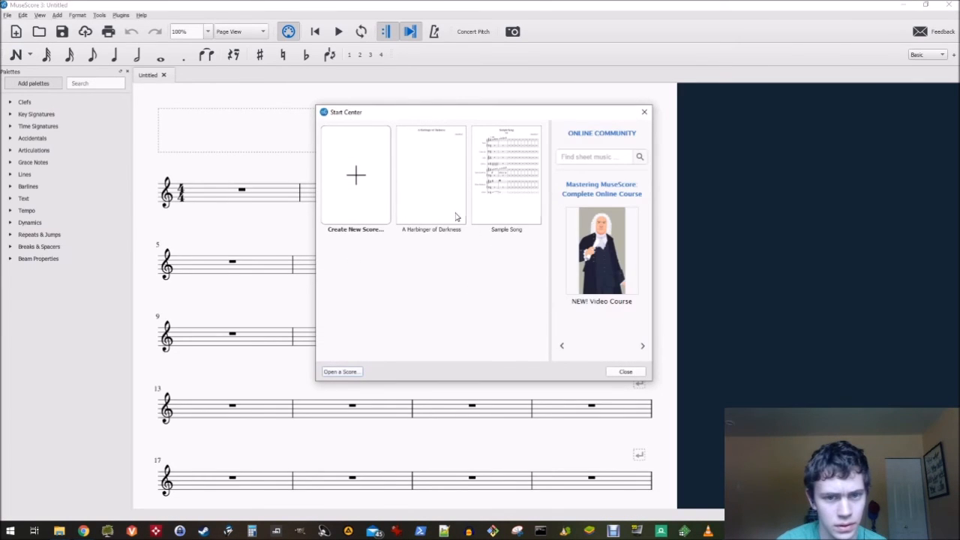
click(455, 217)
scroll(546, 394, down, 6)
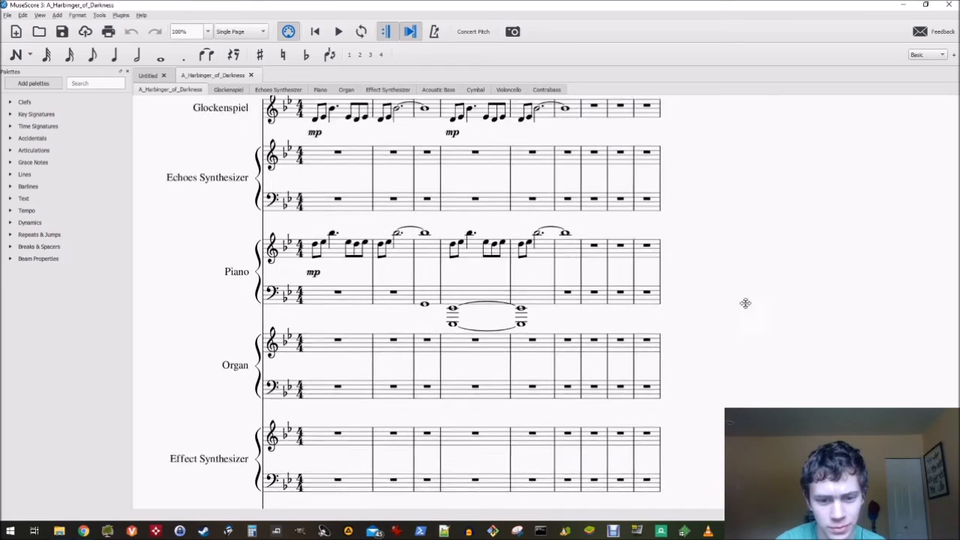
Check both notes of the contrabass chord in measure 4 of the reopened score
click(455, 453)
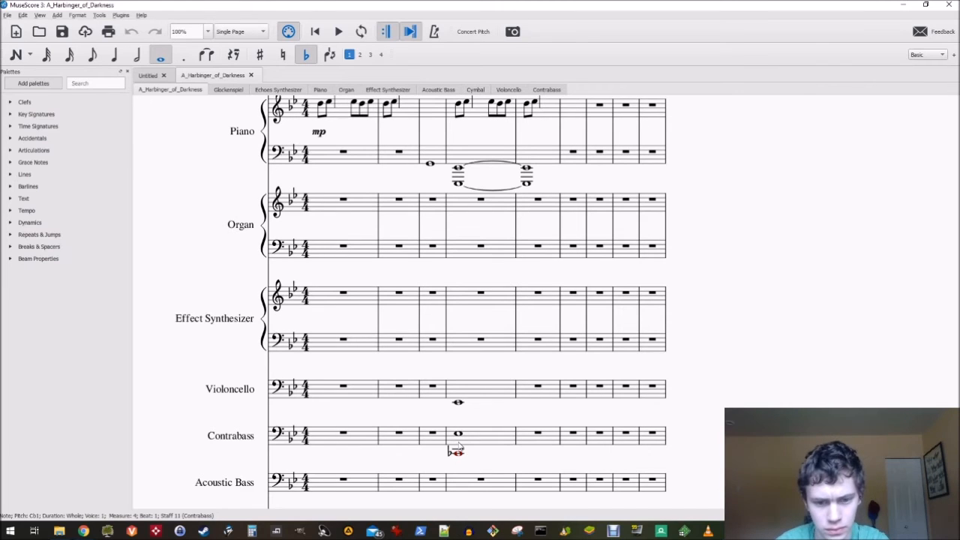
click(457, 434)
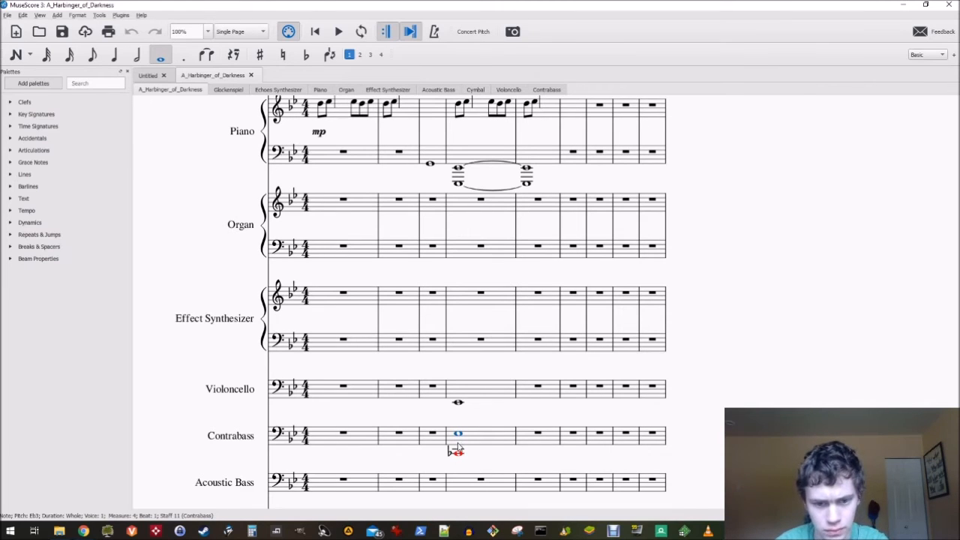
click(539, 443)
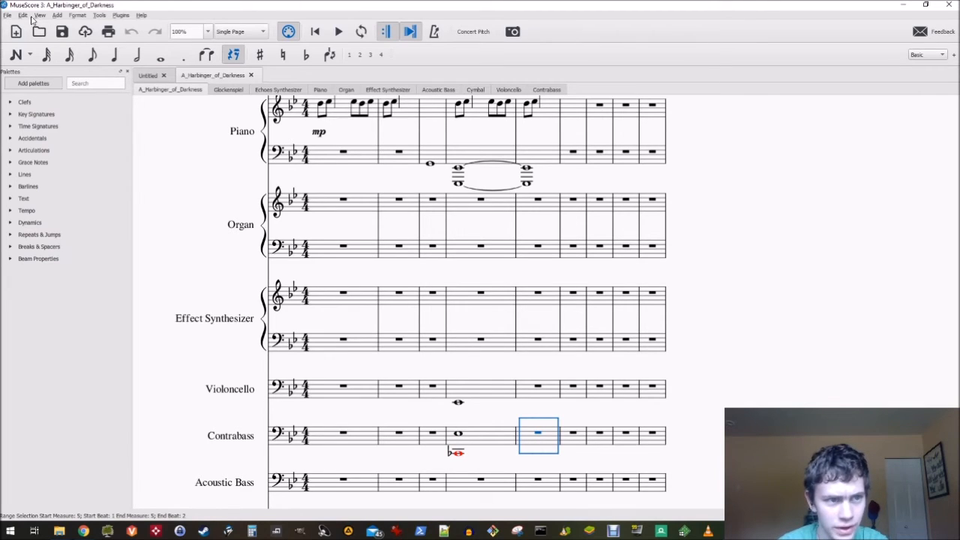
Restart the audio and MIDI devices from the I/O preferences and accept the preferences
click(54, 15)
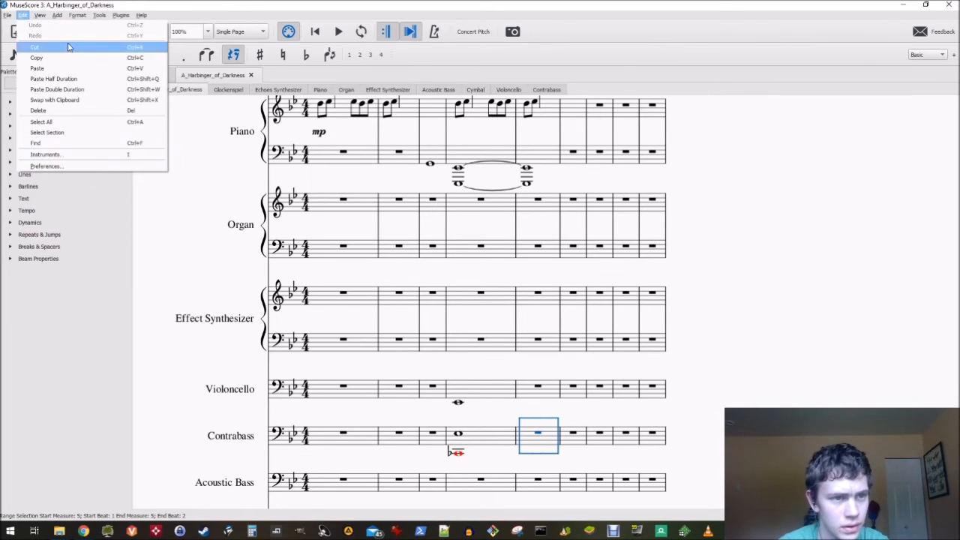
click(35, 155)
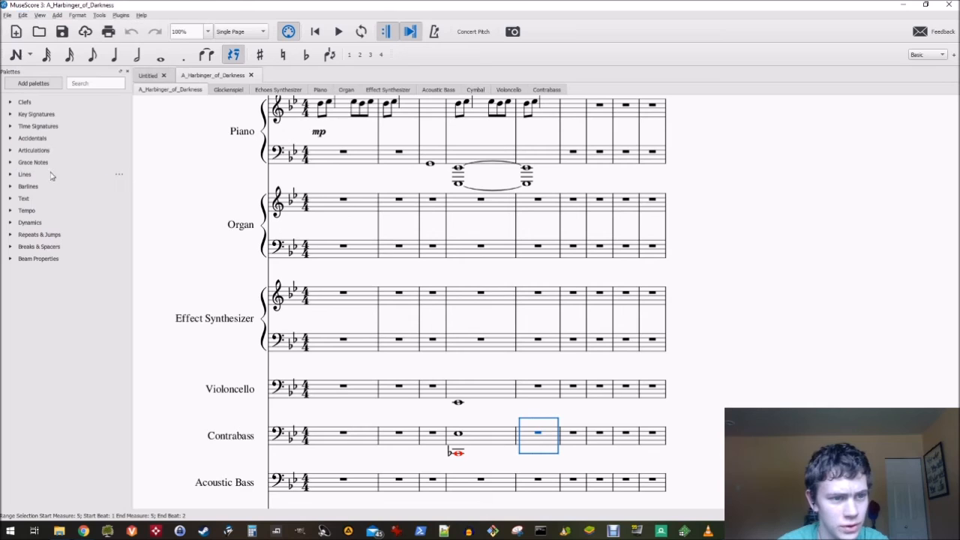
click(25, 15)
click(41, 163)
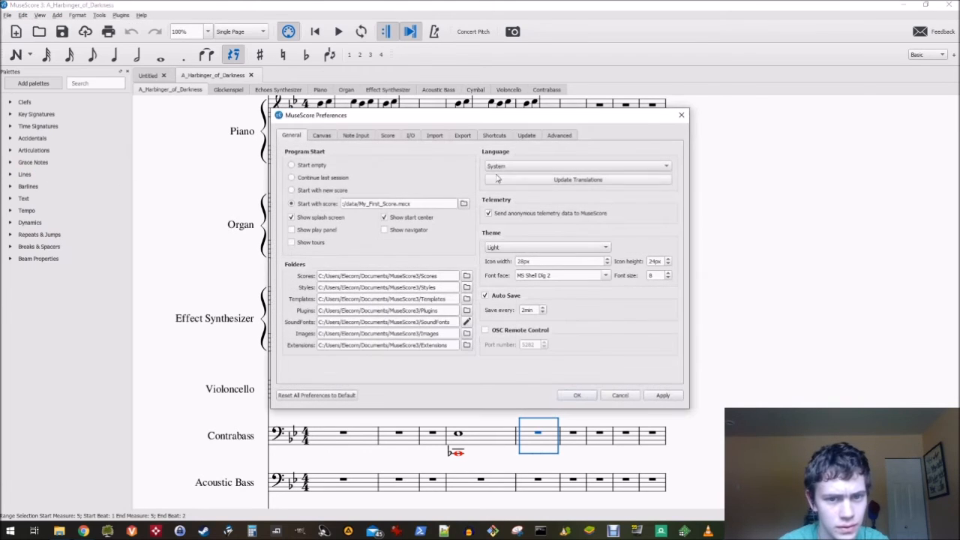
click(410, 136)
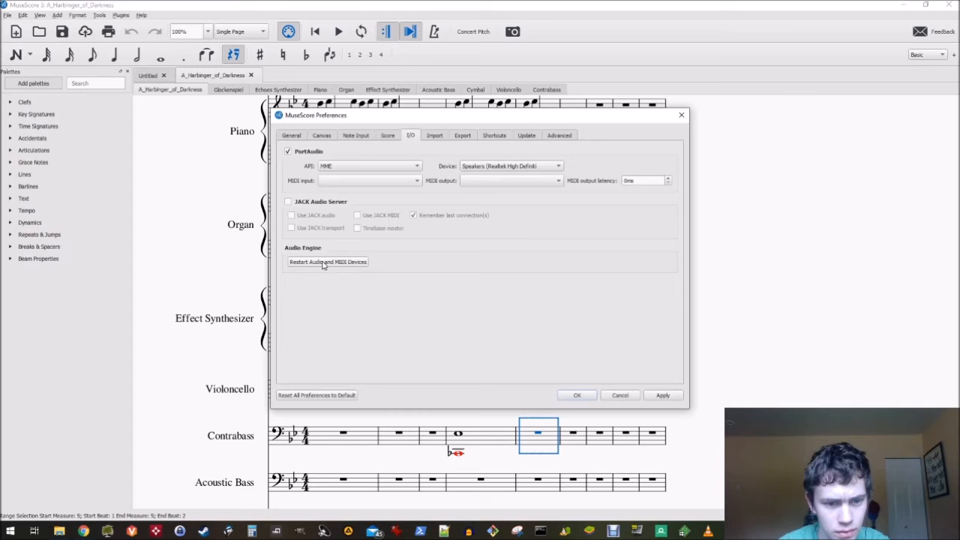
click(579, 395)
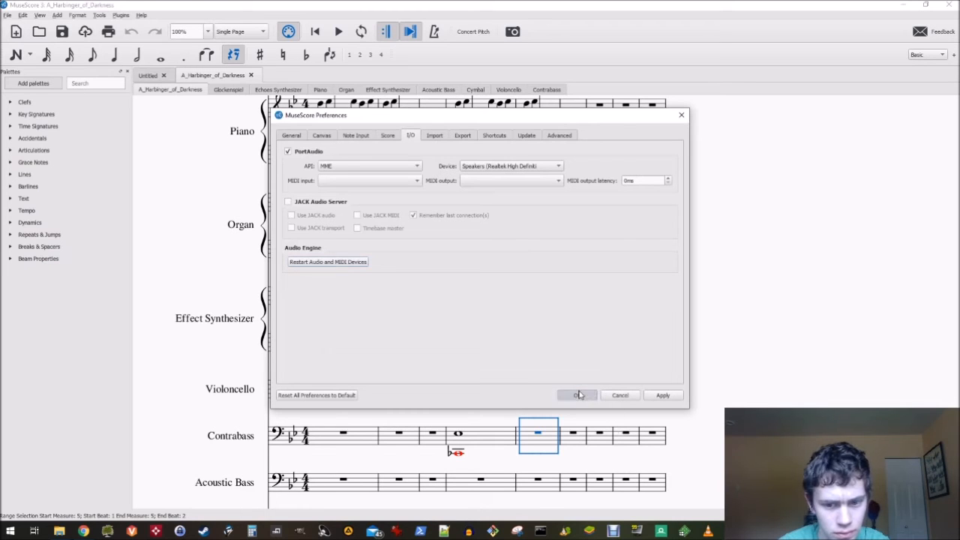
Delete the whole-note chord from measure 4 of the contrabass staff
click(459, 451)
click(461, 437)
click(475, 443)
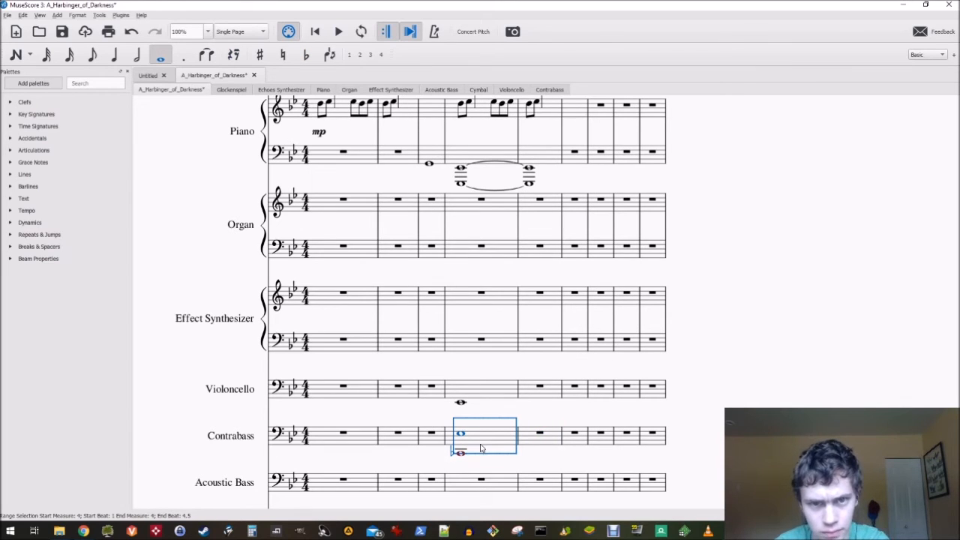
right_click(484, 443)
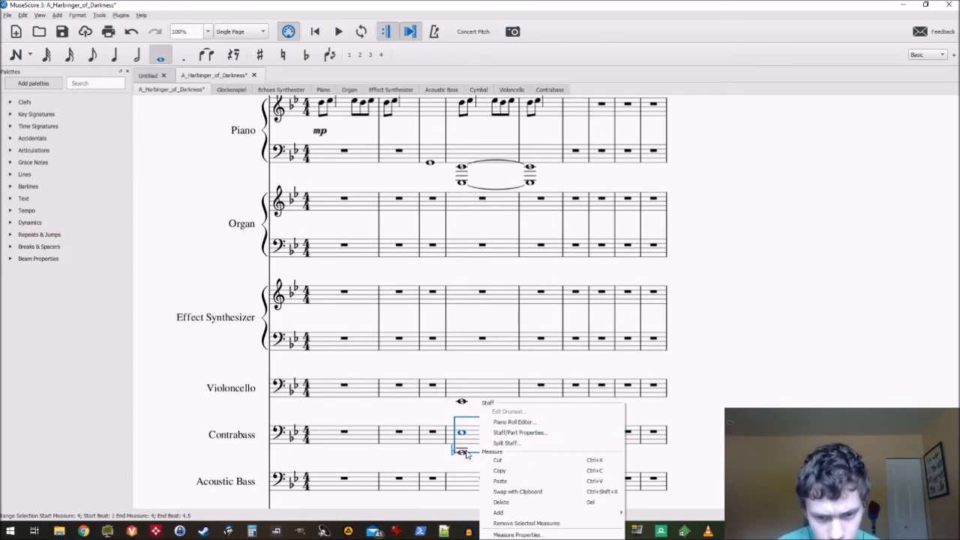
click(486, 502)
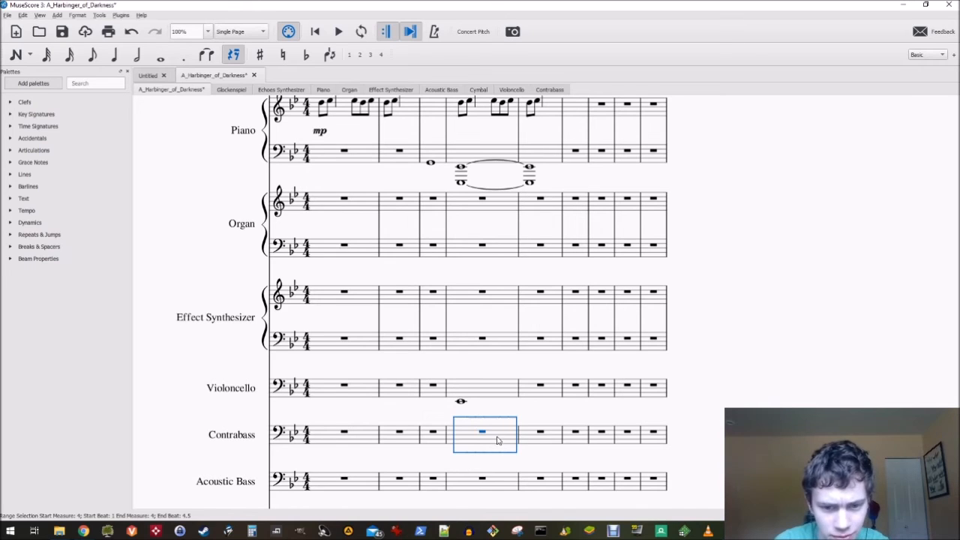
Check the violoncello note in measure 4, and briefly view the audio levels in OBS before returning to the score
click(482, 396)
click(462, 402)
click(460, 446)
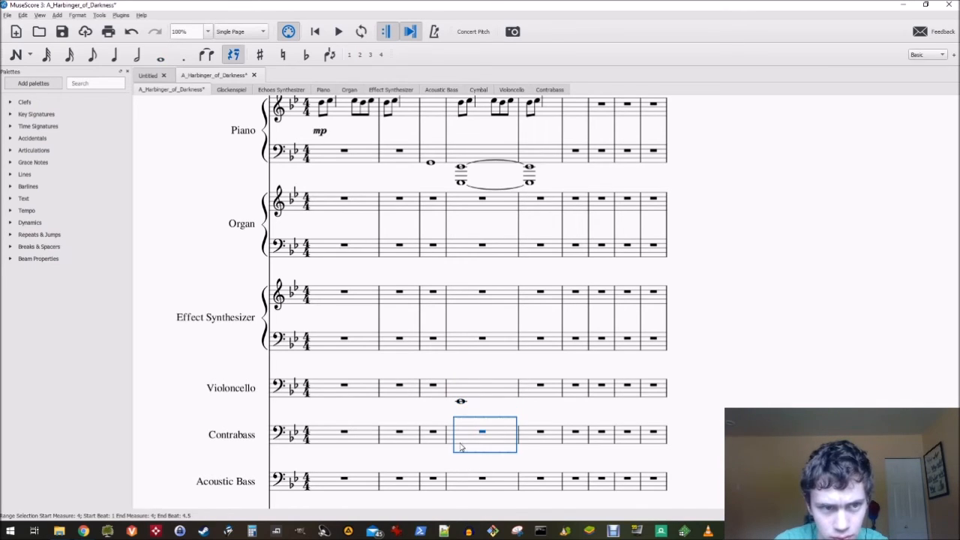
click(461, 403)
click(469, 380)
click(462, 399)
click(470, 394)
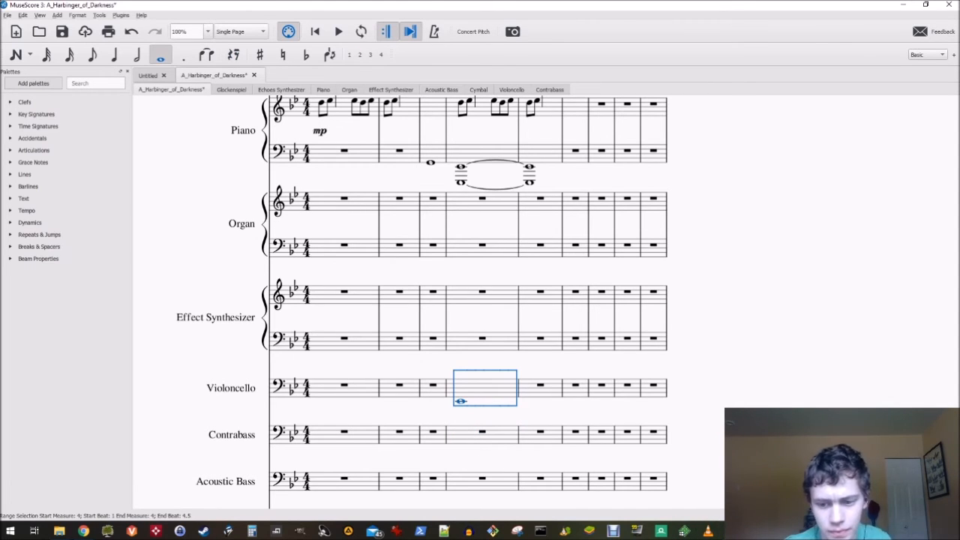
click(755, 531)
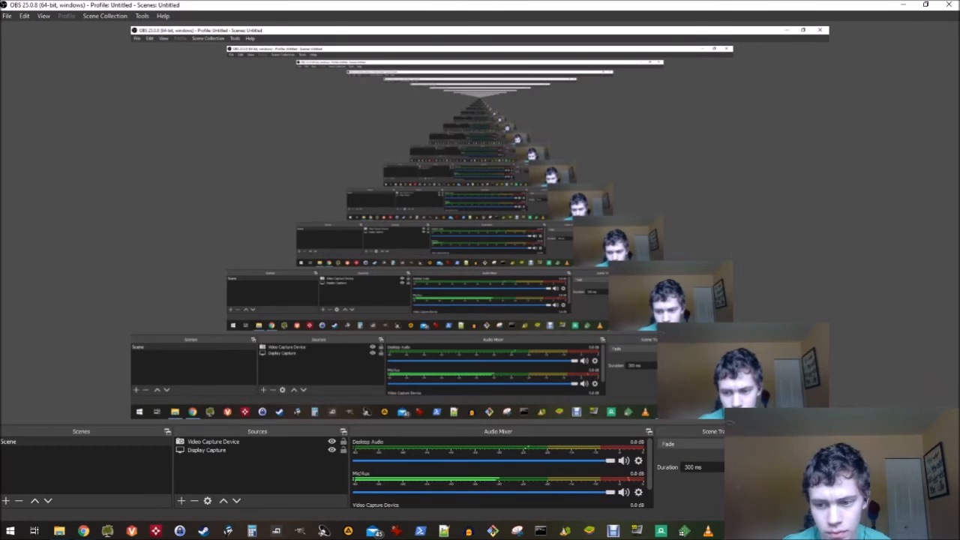
click(754, 531)
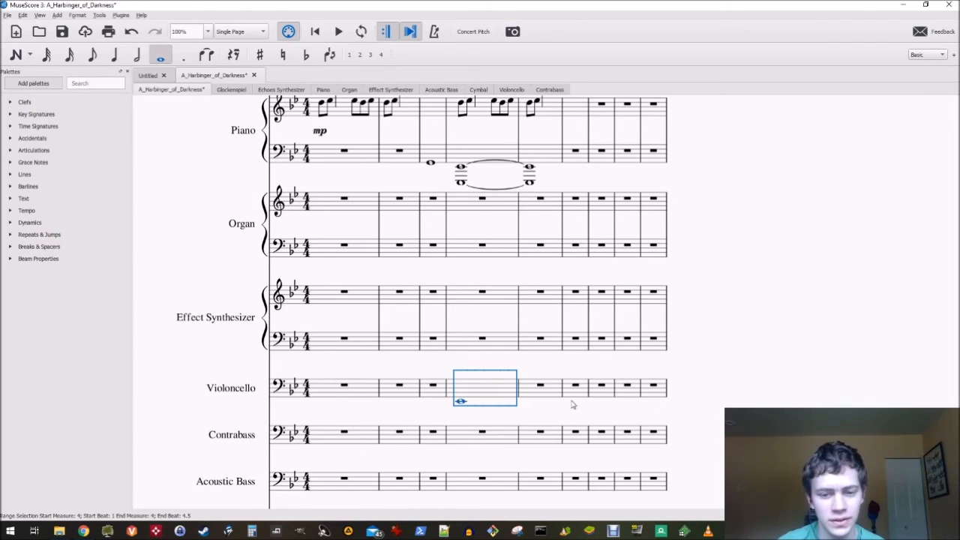
click(547, 393)
key(n)
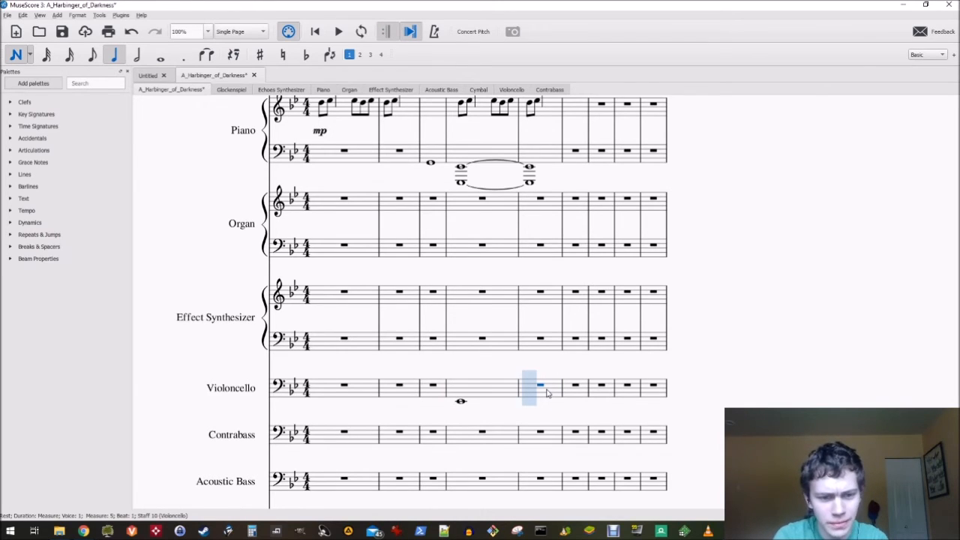
key(Escape)
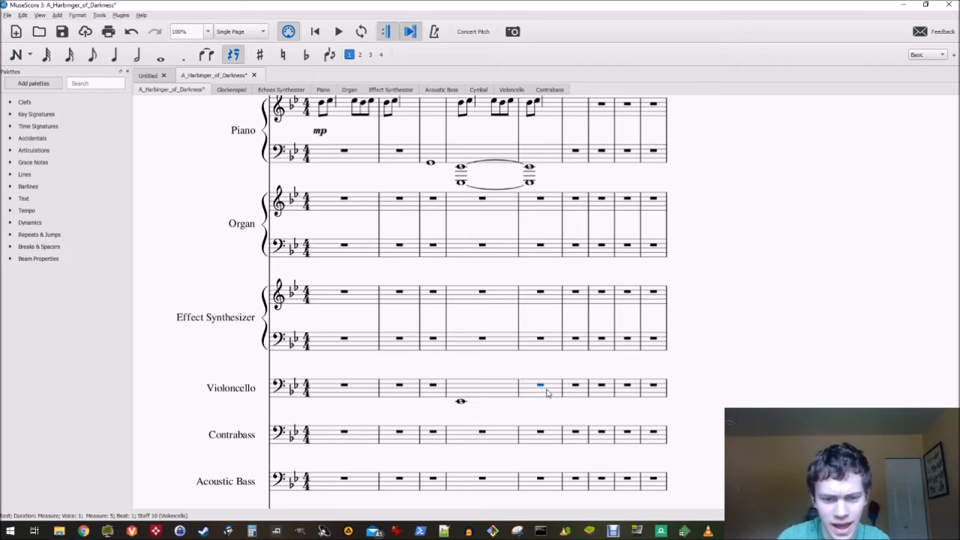
Enter a whole-note chord of Eb3 and Eb2 in measure 4 of the contrabass staff
click(486, 443)
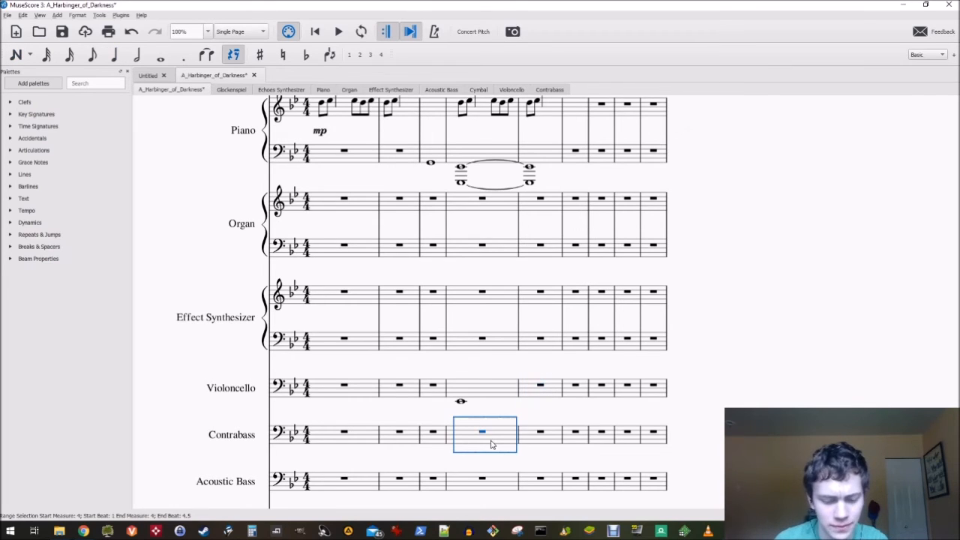
key(n)
key(7)
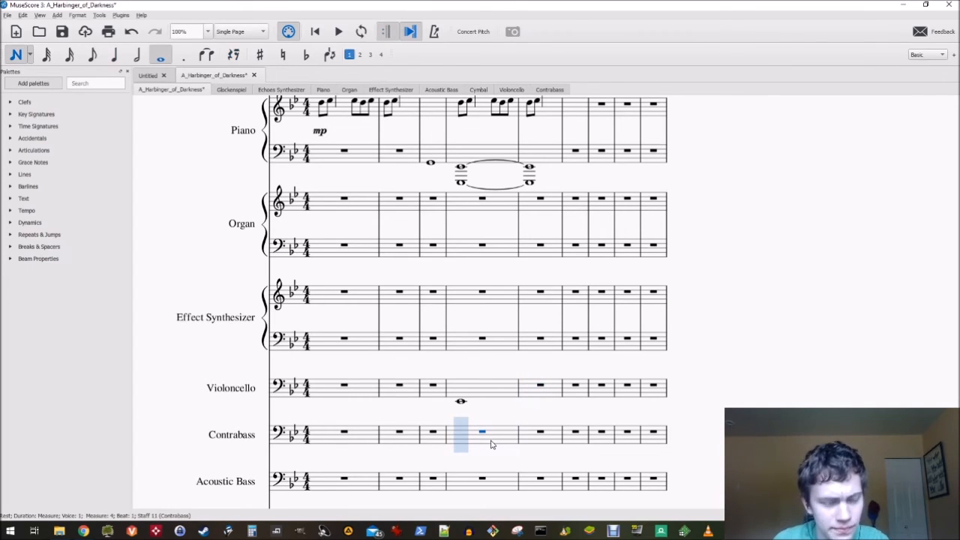
key(e)
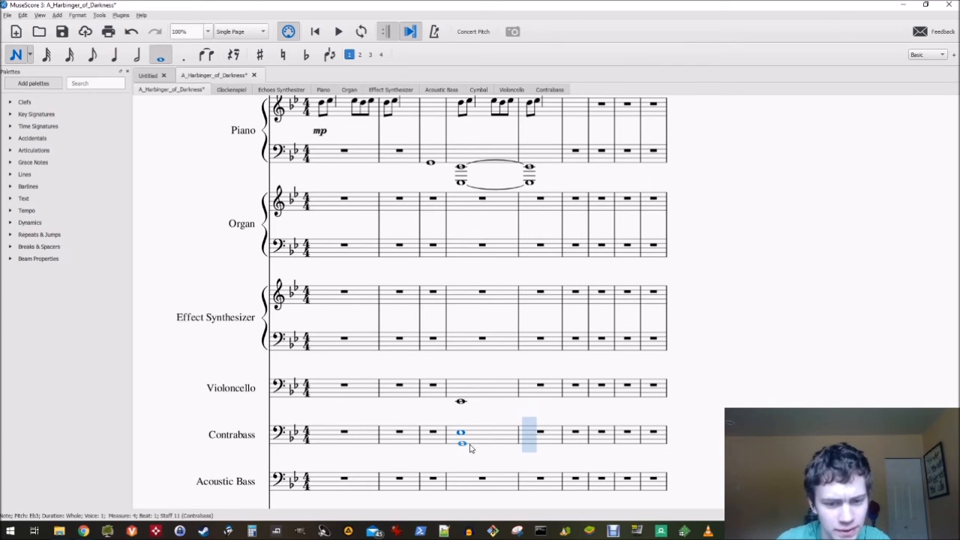
click(447, 447)
key(Left)
key(Left)
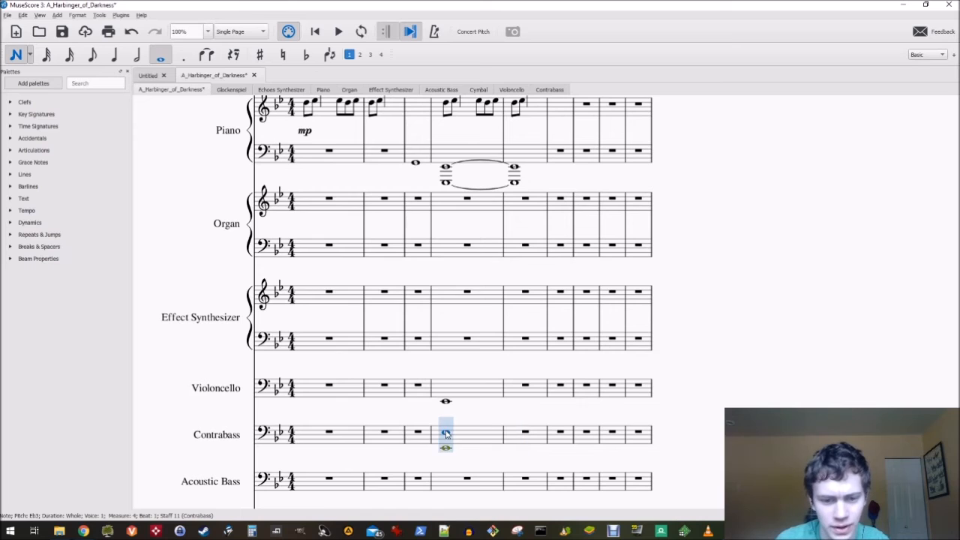
key(Right)
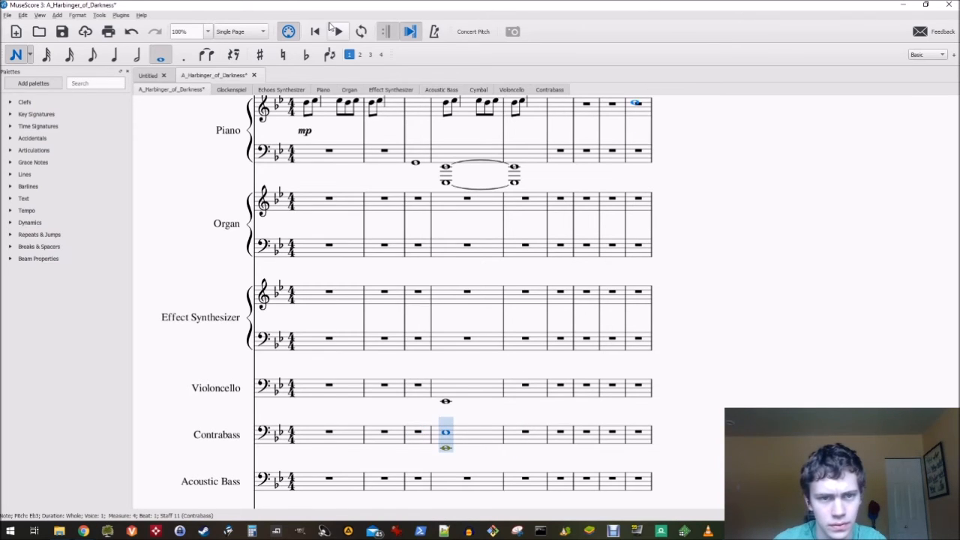
Play the score from the beginning into measure 5 to hear the re-entered contrabass chord, and stop playback
click(339, 32)
click(316, 30)
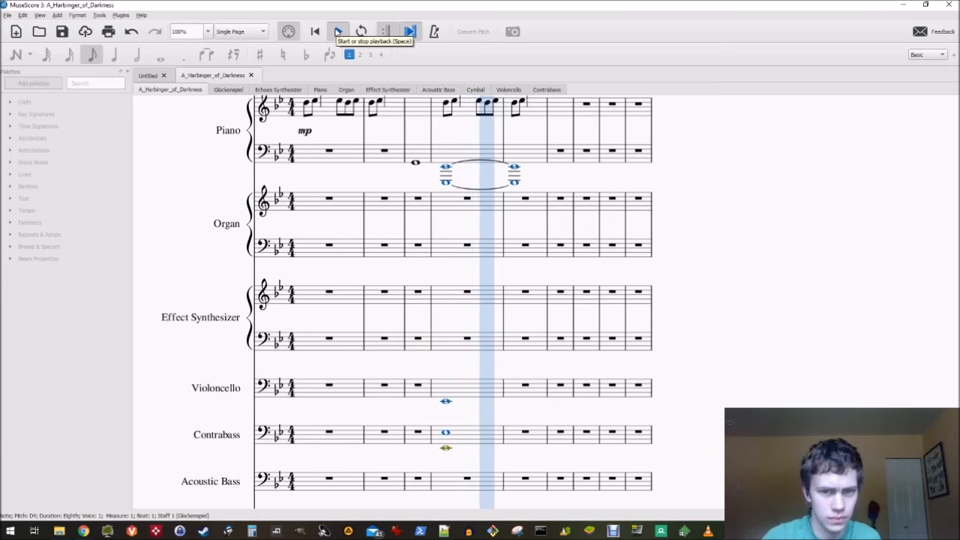
click(338, 32)
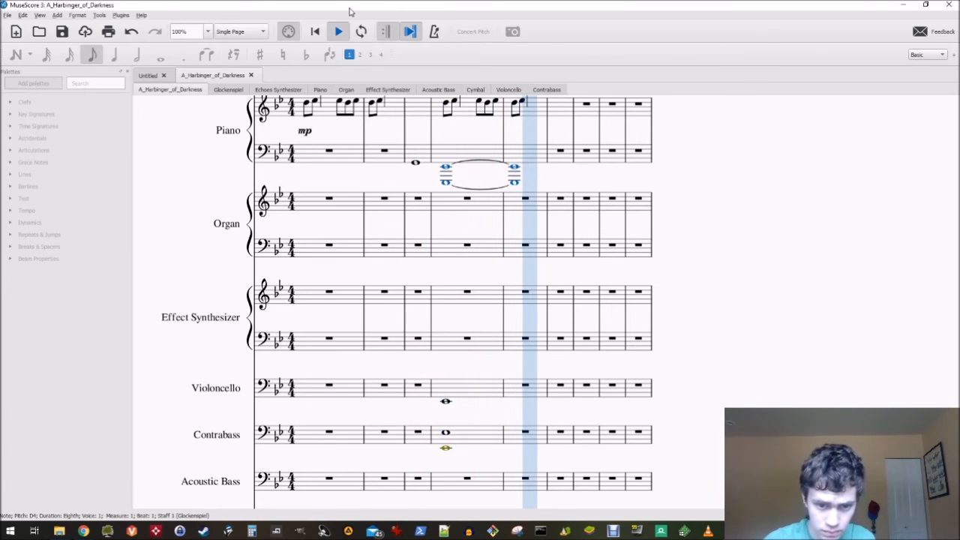
click(339, 31)
Tie the violoncello's whole note Eb2 in measure 4 to a matching whole note in measure 5
click(456, 392)
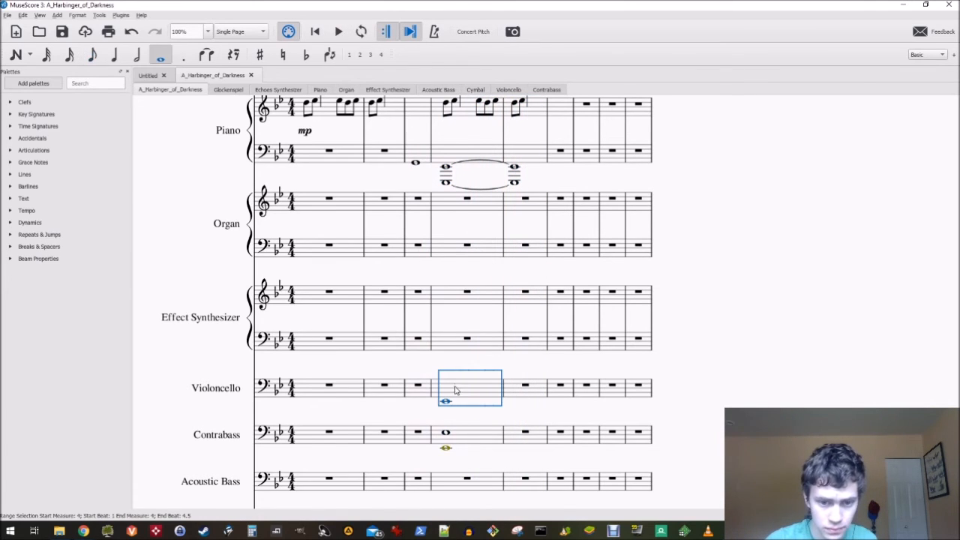
key(n)
click(207, 55)
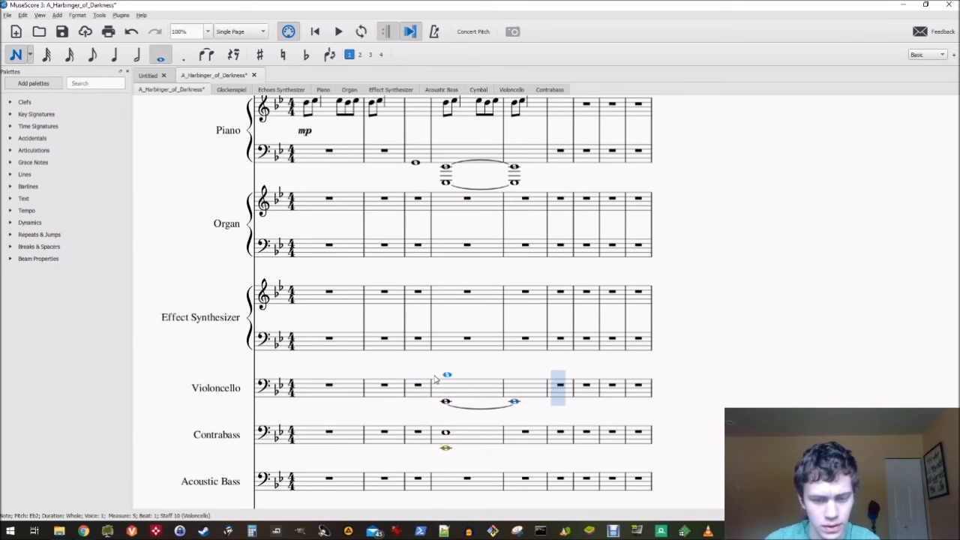
key(Escape)
Tie the contrabass chord of Eb3 and Eb2 in measure 4 to a matching whole-note chord in measure 5
click(468, 435)
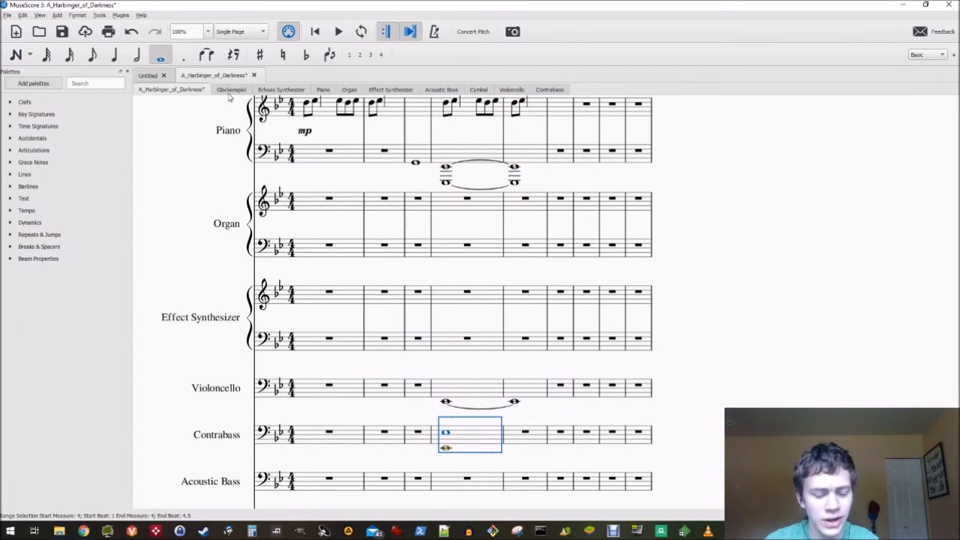
key(n)
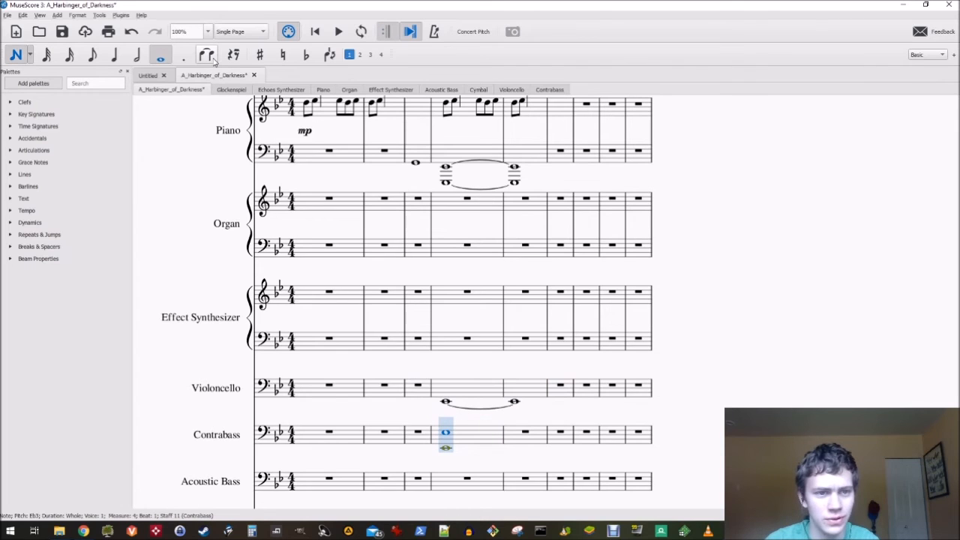
click(211, 57)
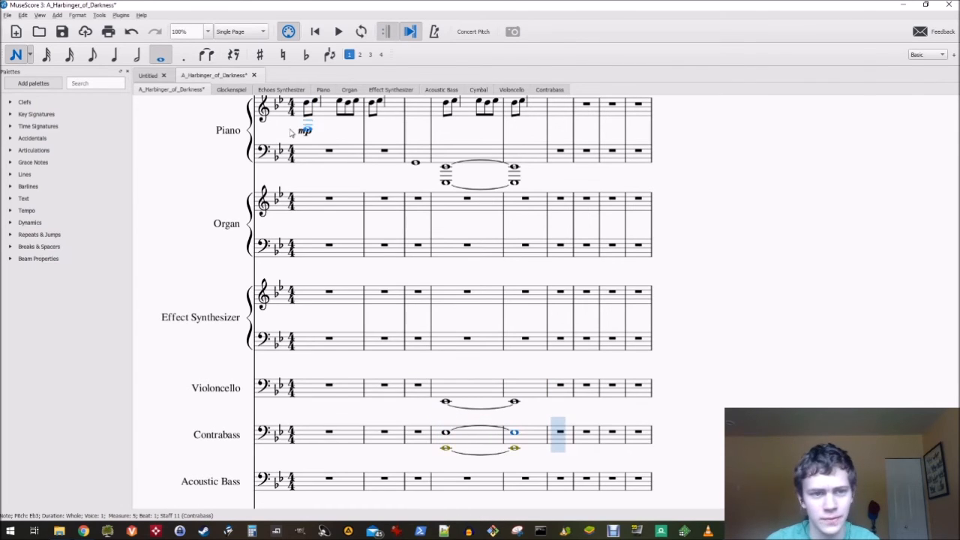
key(Escape)
click(454, 349)
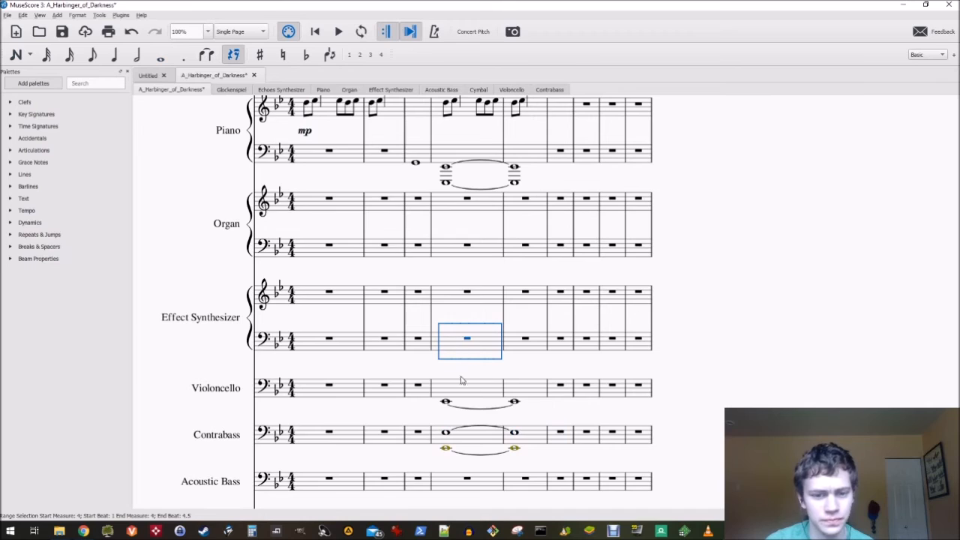
Play the score from the piano's low whole note in measure 3 into measure 5 to hear the tied chords, and stop playback
click(460, 306)
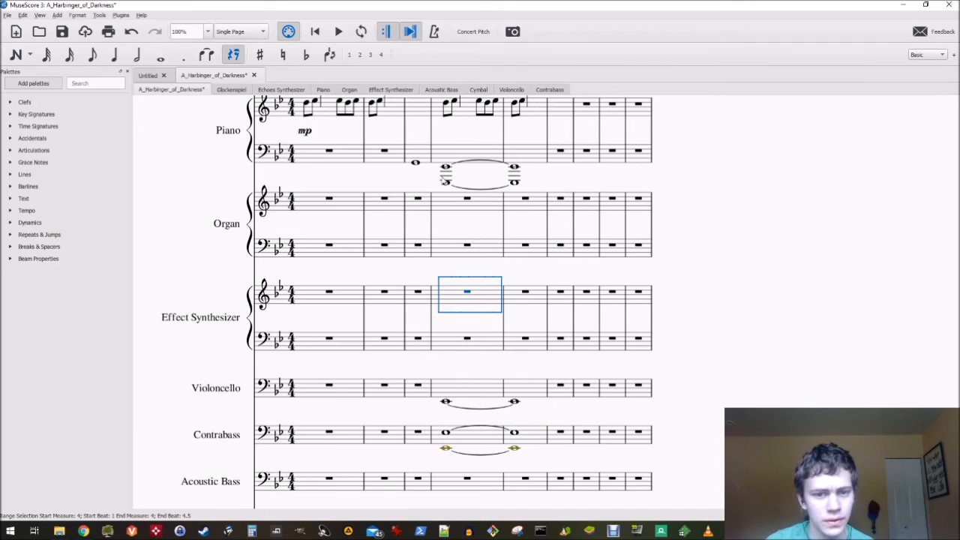
click(443, 181)
click(416, 164)
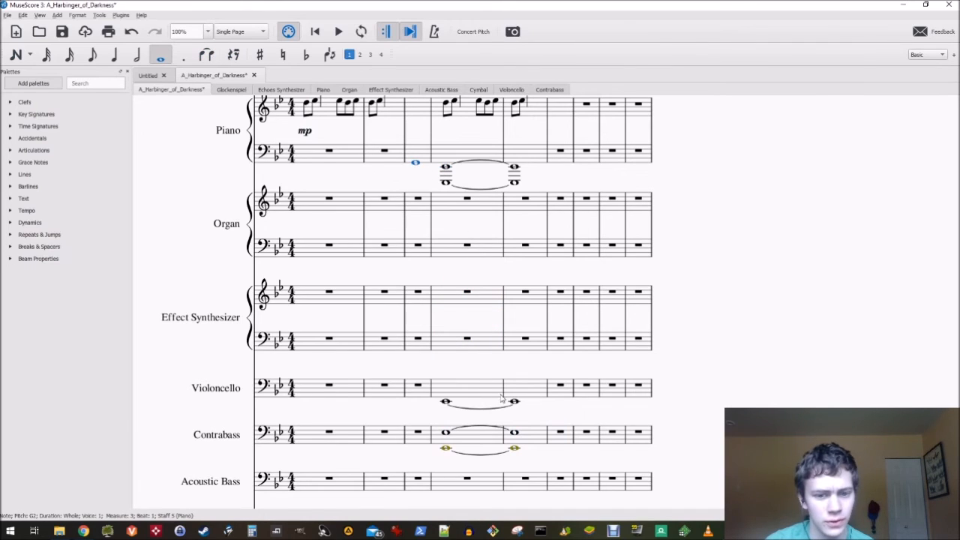
click(340, 32)
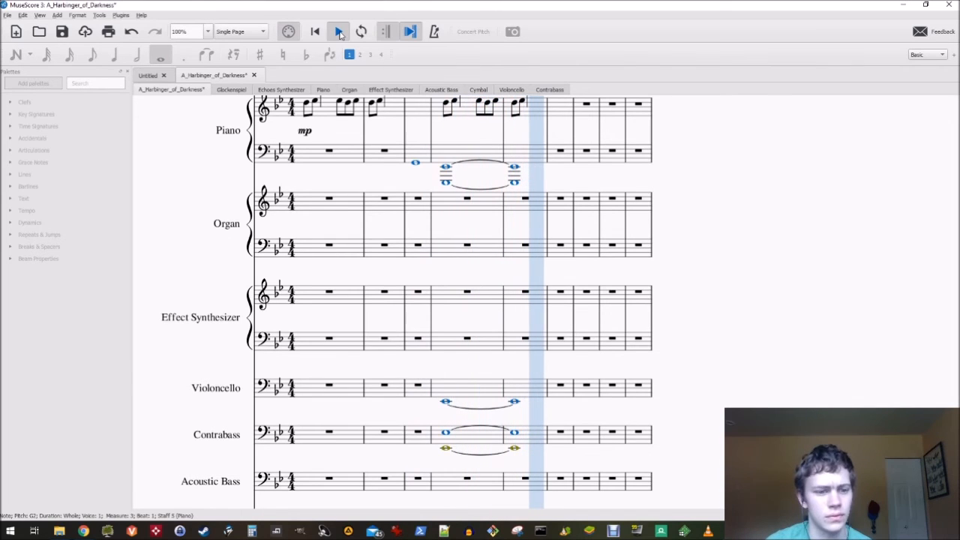
click(339, 32)
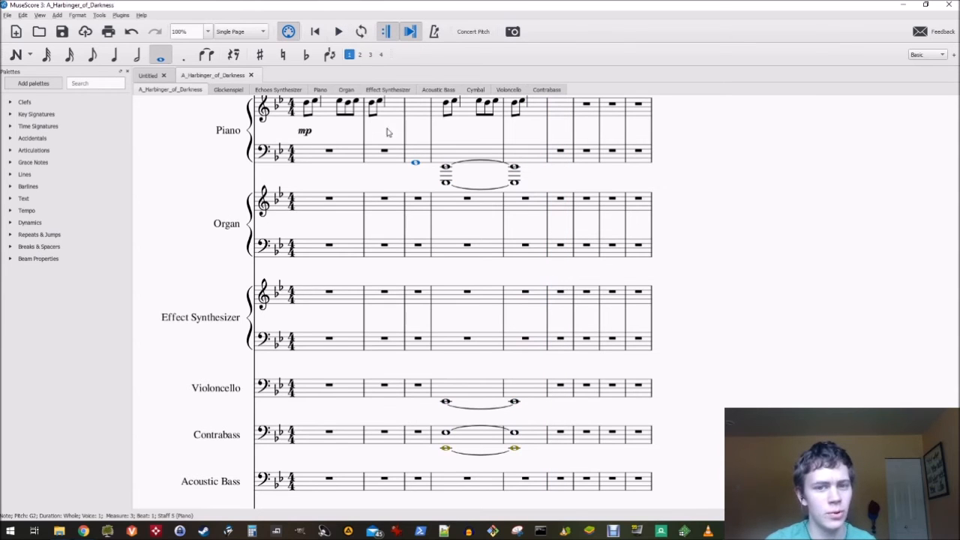
Enter a three-note whole-note chord of Eb5, Bb4 and G4 in measure 4 of the Effect Synthesizer's treble staff
scroll(818, 273, up, 1)
drag(825, 244, 908, 176)
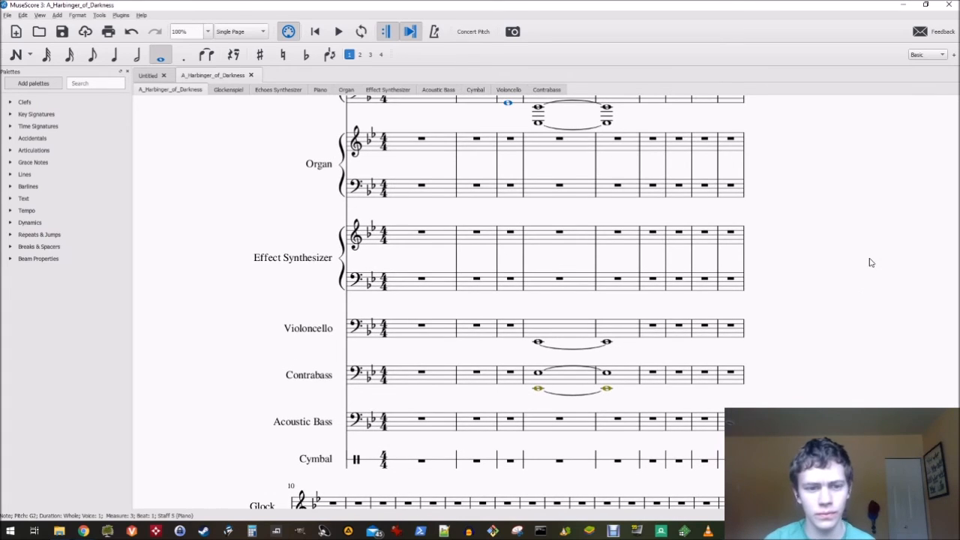
drag(870, 259, 869, 269)
click(551, 241)
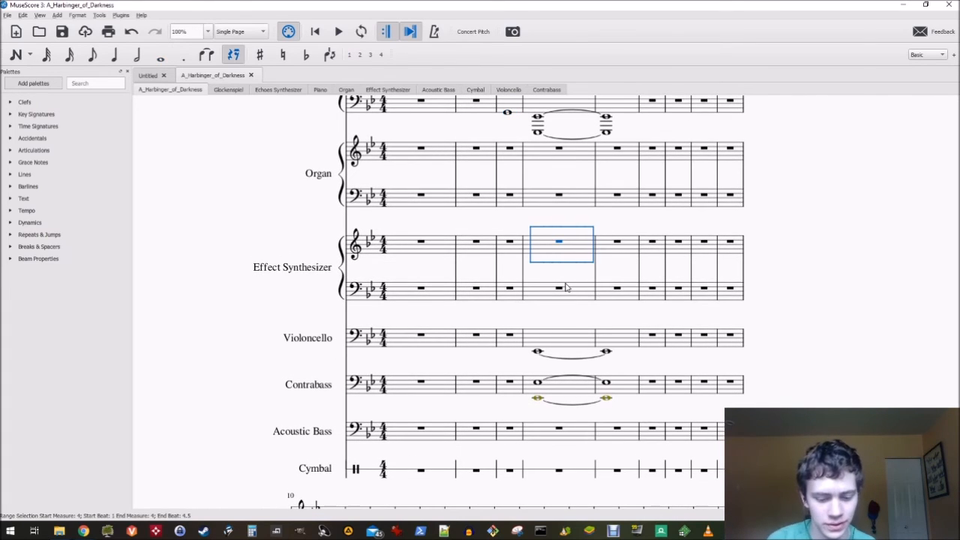
key(n)
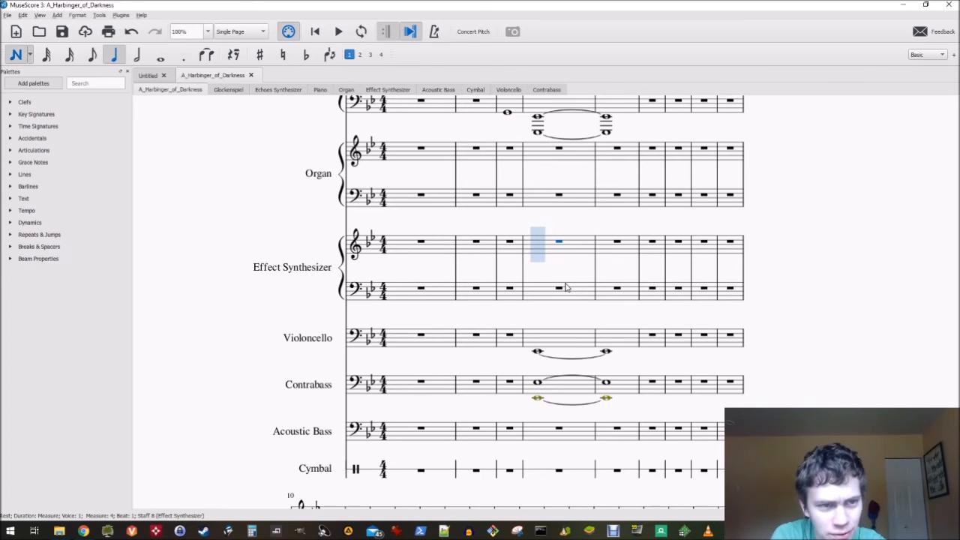
key(7)
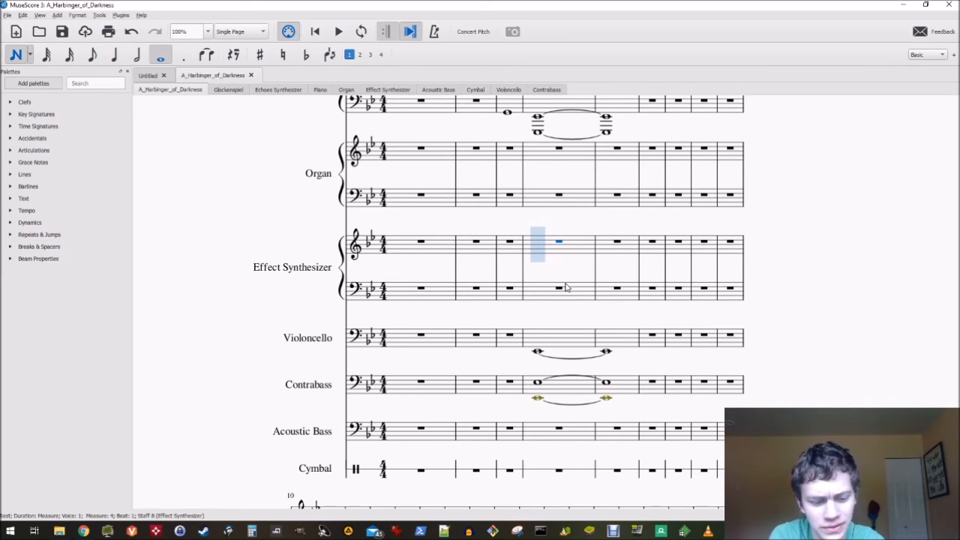
key(e)
key(Left)
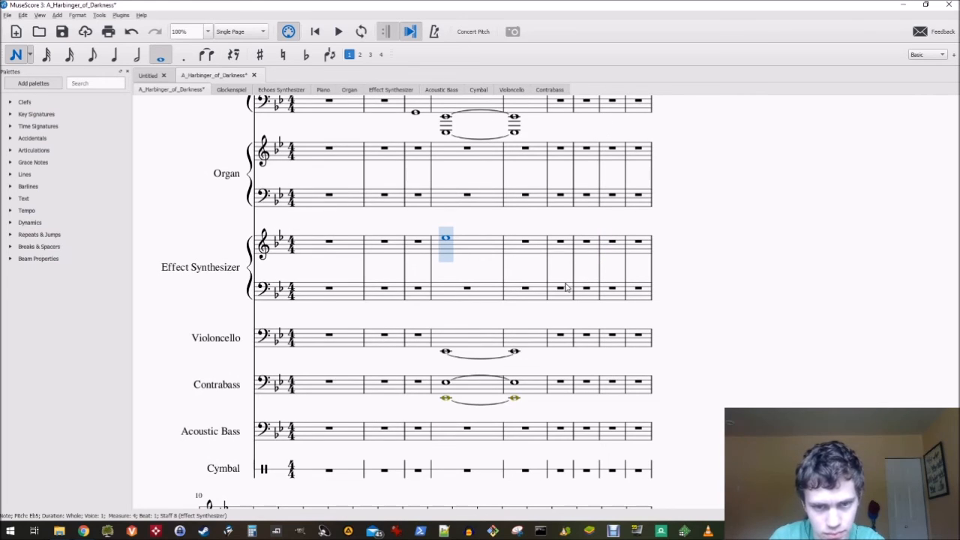
click(460, 248)
click(452, 250)
key(Left)
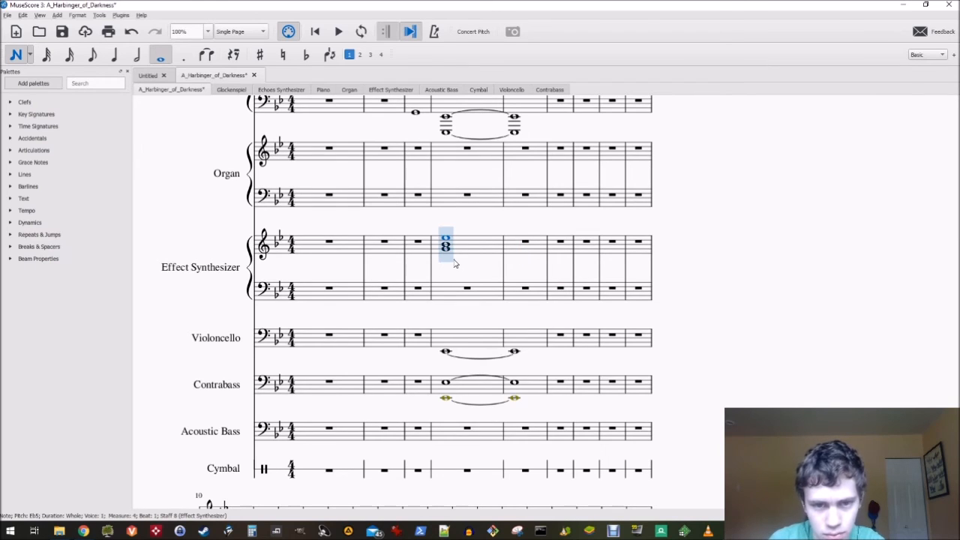
Play measures 4 and 5 to hear the Effect Synthesizer chord, and delete the chord from measure 4
click(338, 32)
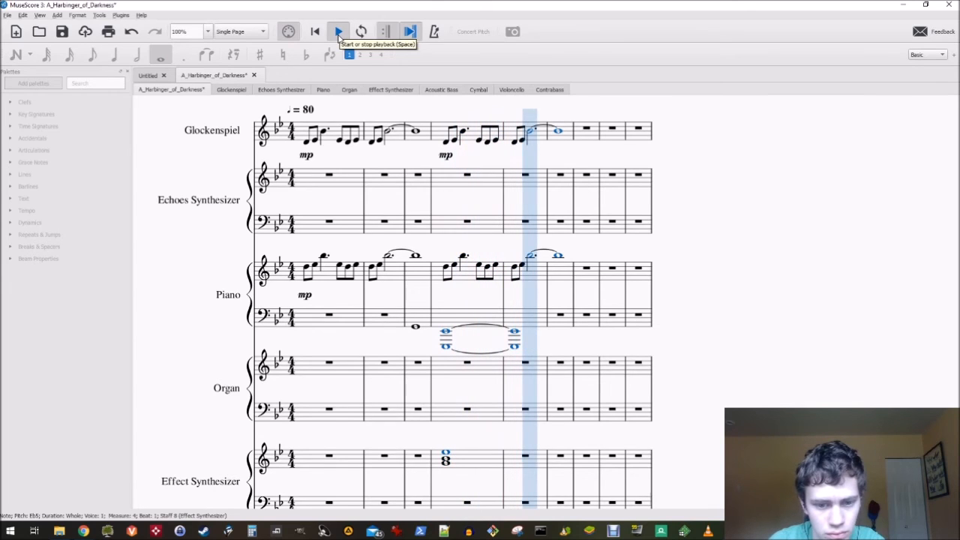
click(338, 33)
click(481, 465)
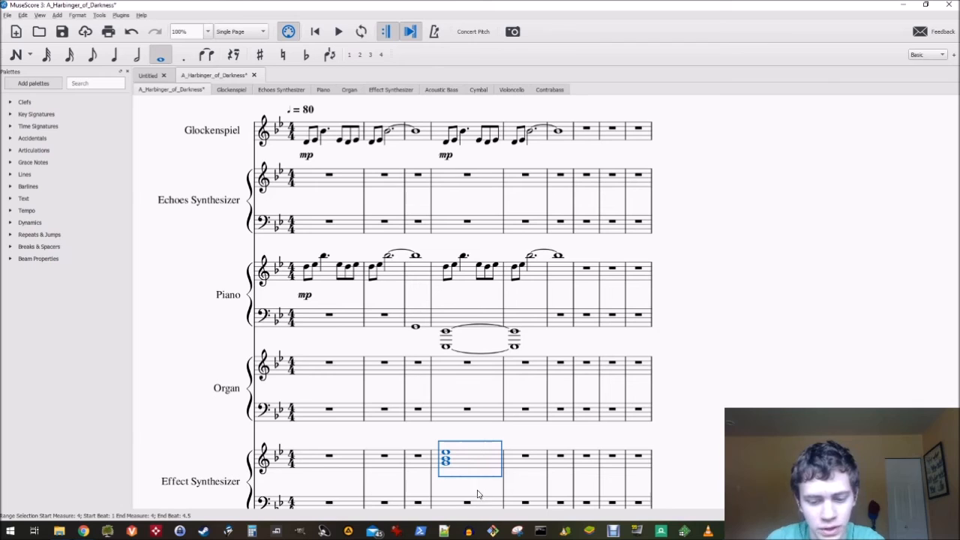
key(Delete)
scroll(727, 397, down, 3)
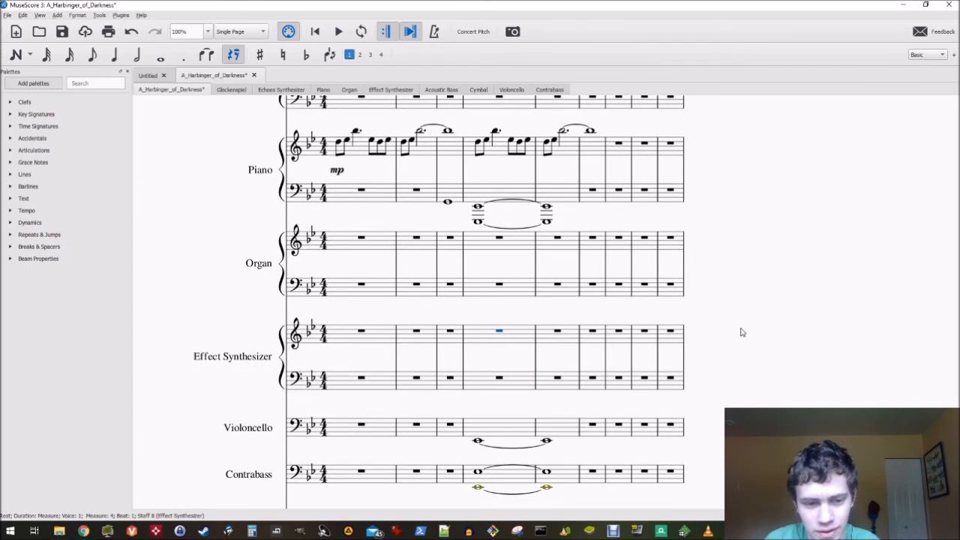
scroll(798, 352, up, 3)
click(469, 183)
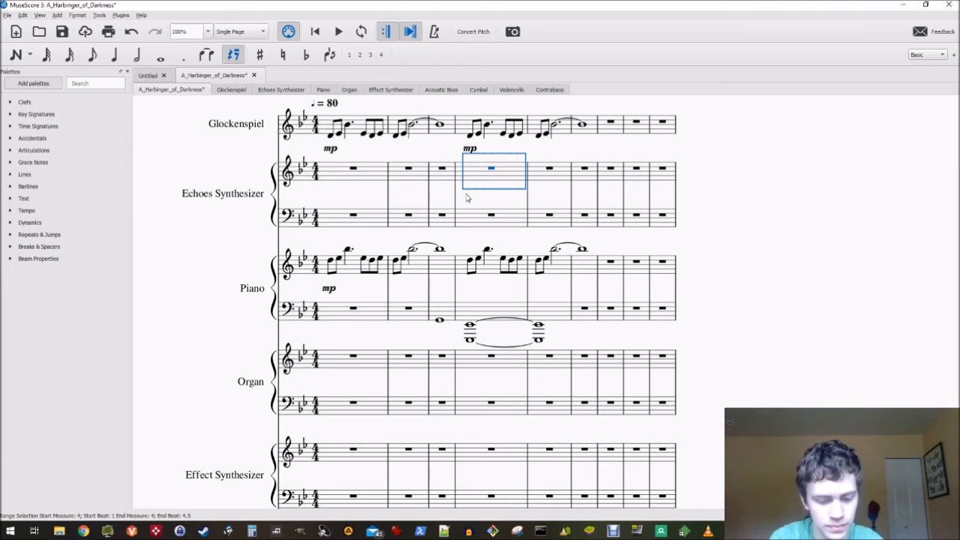
key(n)
key(e)
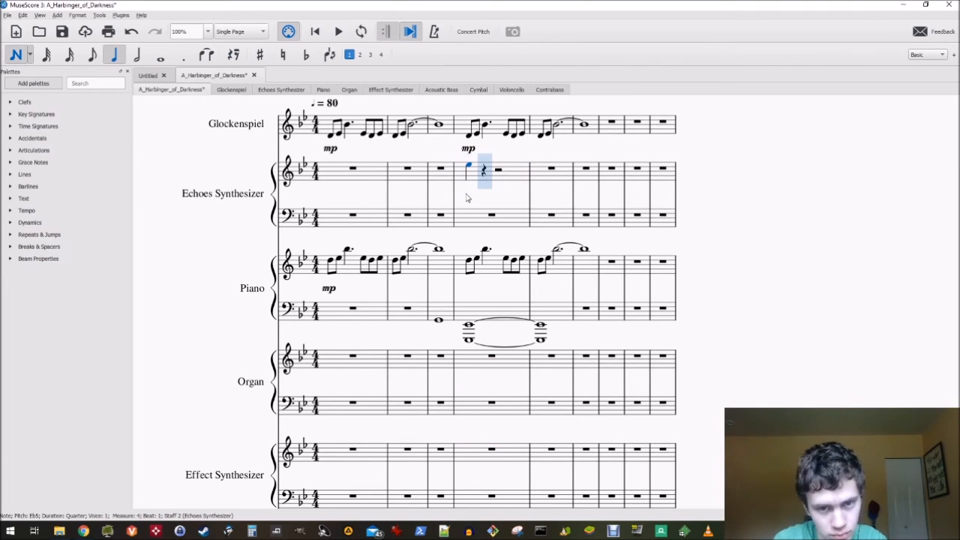
key(ctrl+z)
key(Escape)
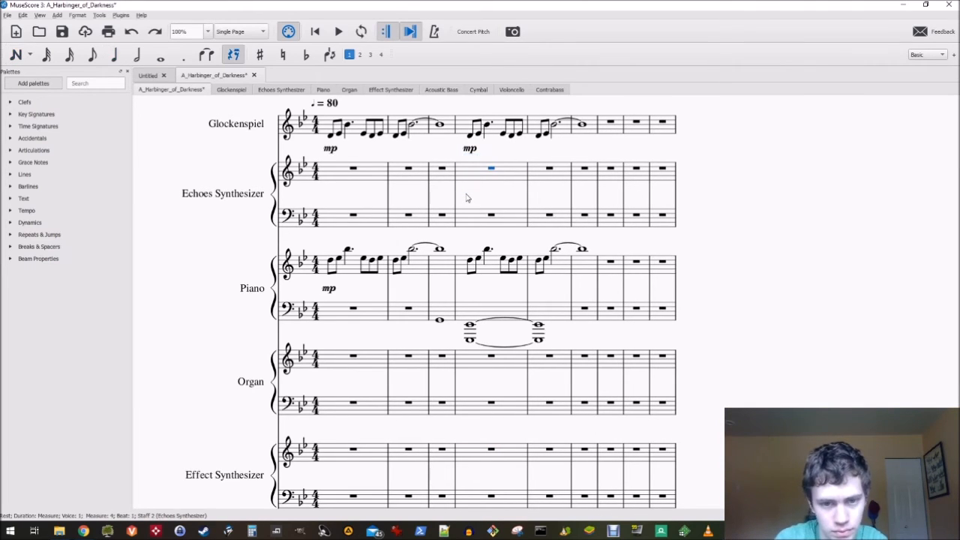
Enter a whole-note chord of Eb3 and Eb2 in measure 4 of the Echoes Synthesizer's bass staff
click(465, 216)
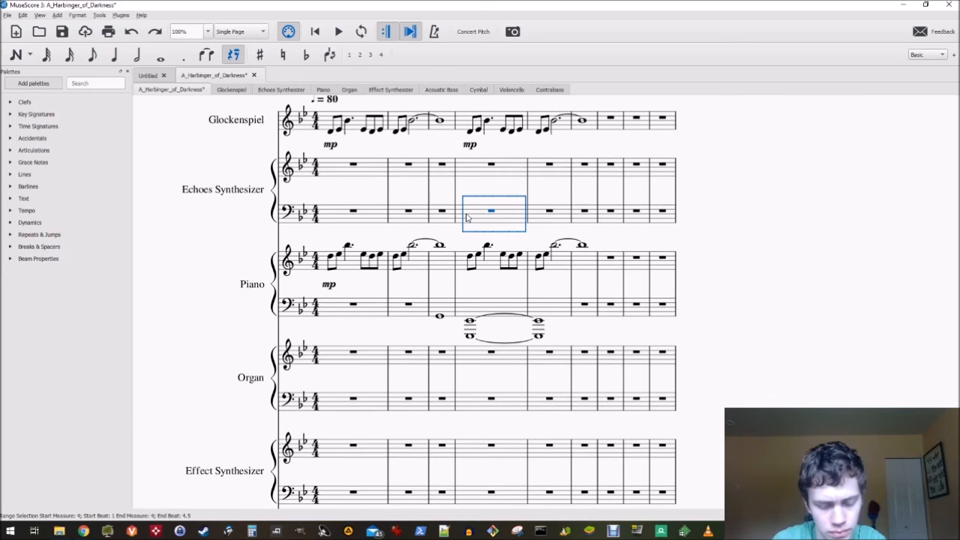
key(n)
key(7)
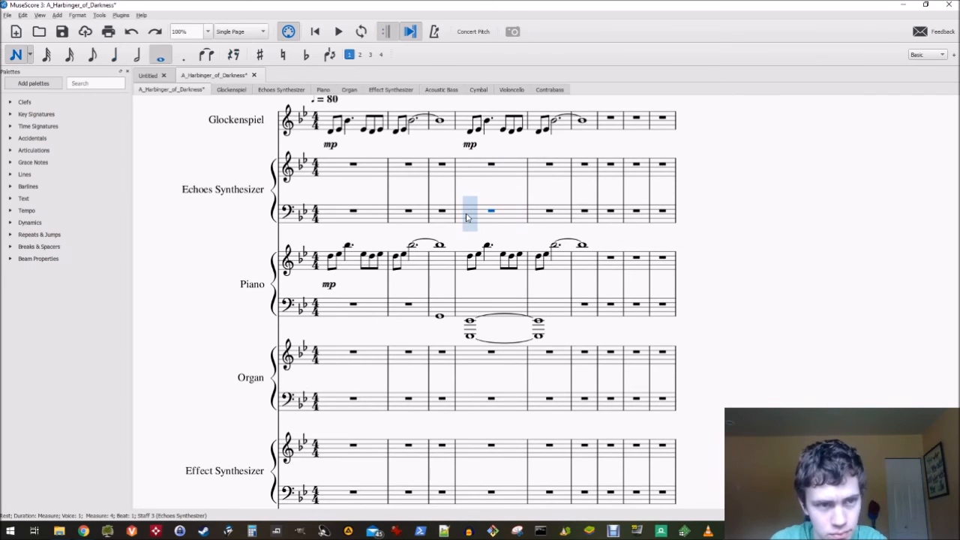
click(467, 217)
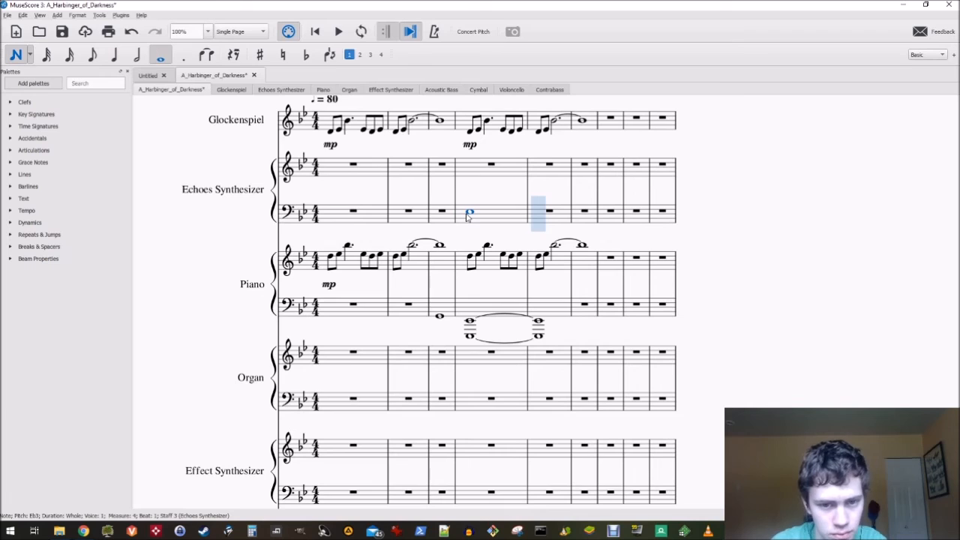
shift+click(475, 228)
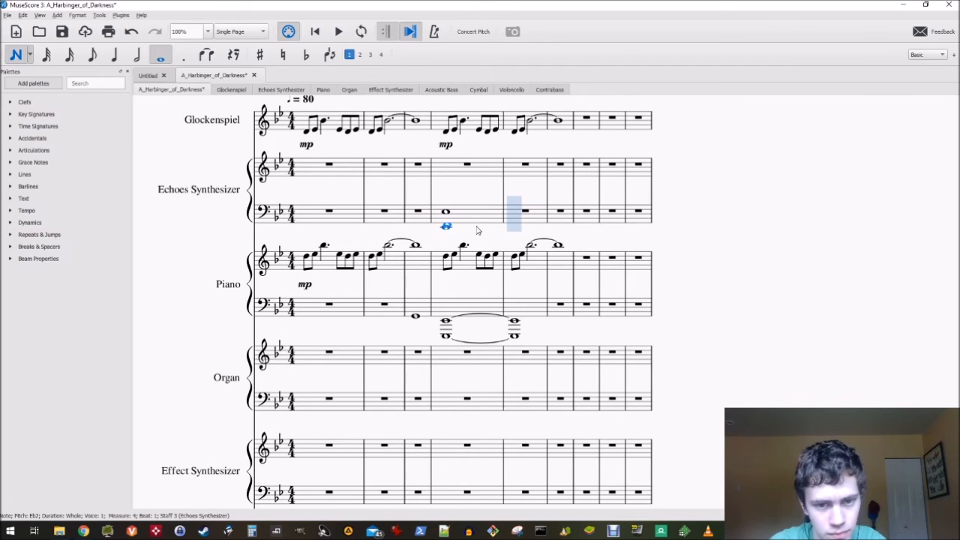
Enter a matching Eb3 and Eb2 whole-note chord in measure 5 of the Echoes Synthesizer's bass staff, tied from measure 4
click(524, 216)
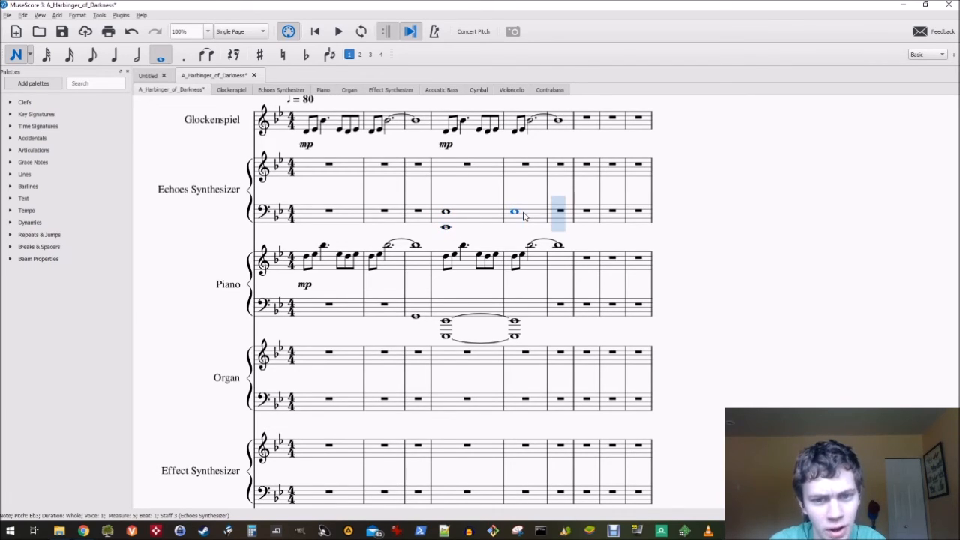
shift+click(525, 230)
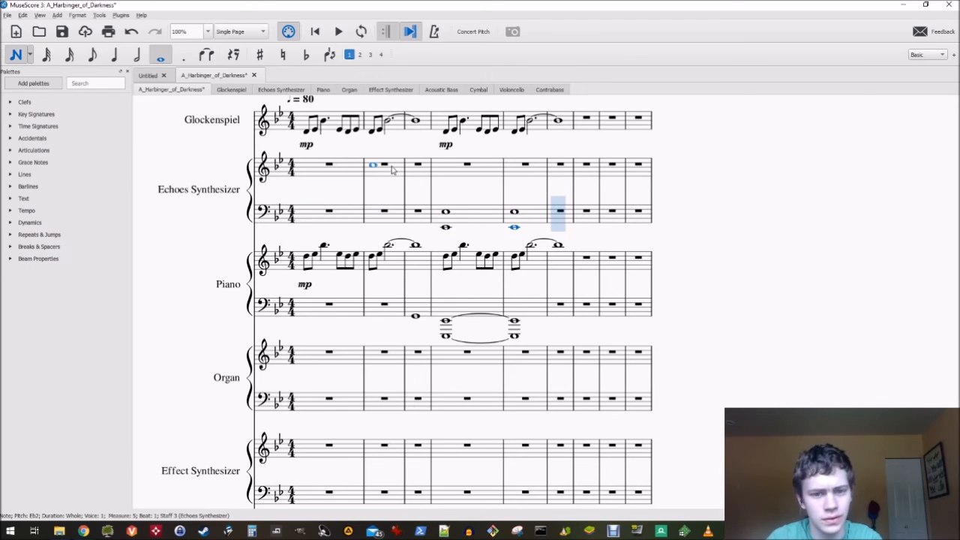
key(Left)
key(Left)
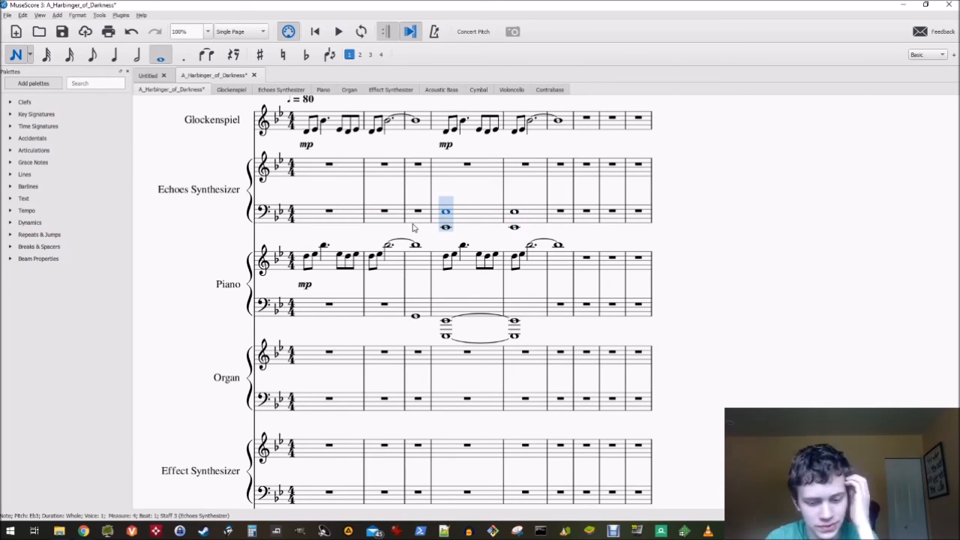
click(204, 57)
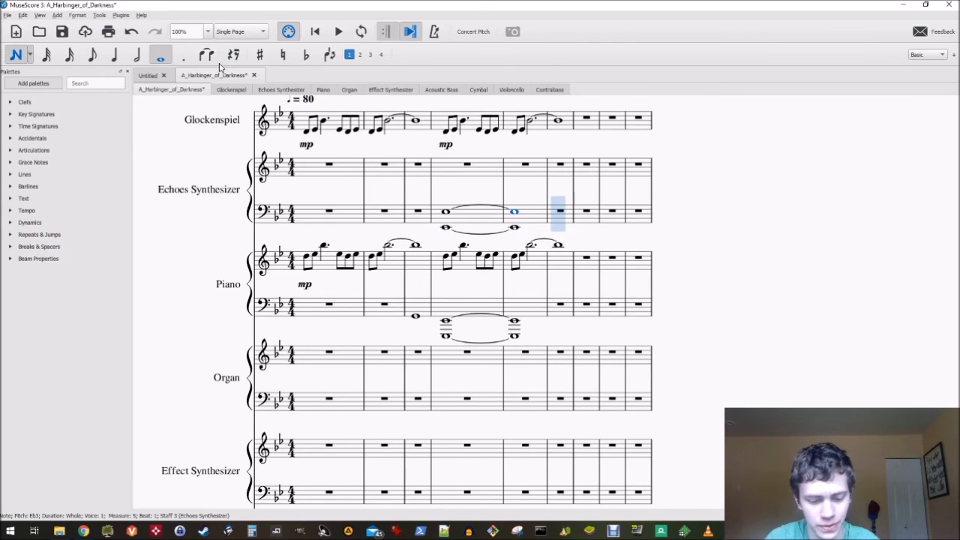
key(Escape)
Play the score from the beginning into measure 6 to hear the tied Echoes Synthesizer chords, and stop playback
click(468, 164)
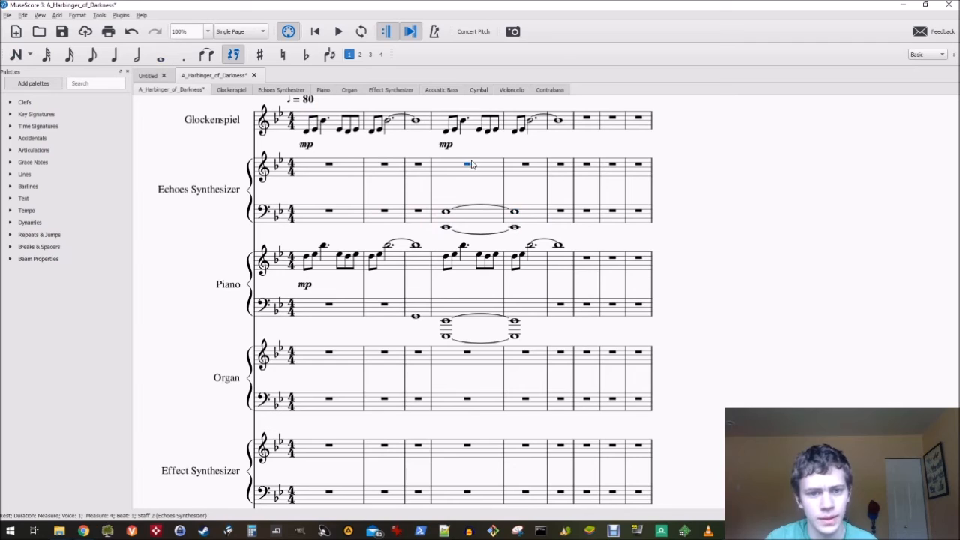
click(347, 167)
click(338, 32)
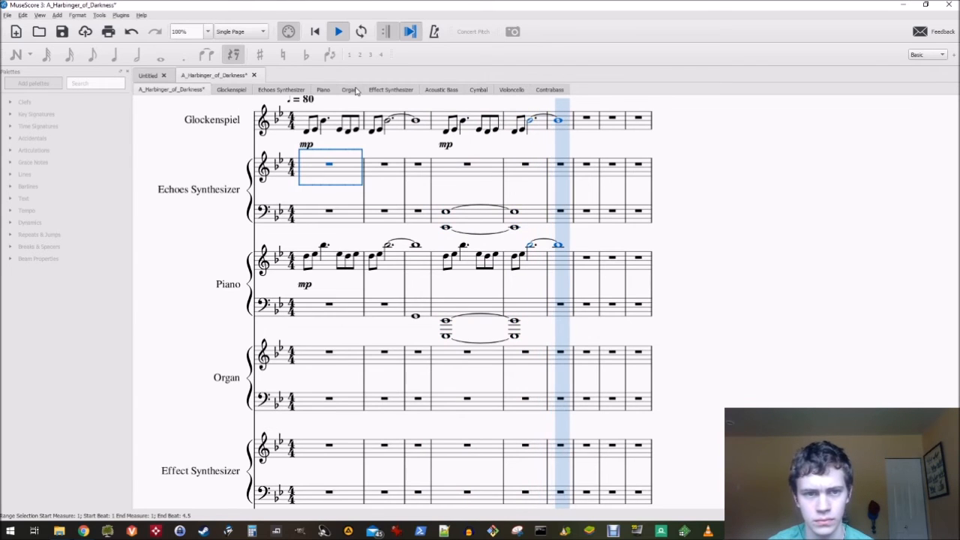
click(338, 31)
Enter a whole-note chord of D3 and D2 in measure 6 of the Echoes Synthesizer's bass staff
click(560, 218)
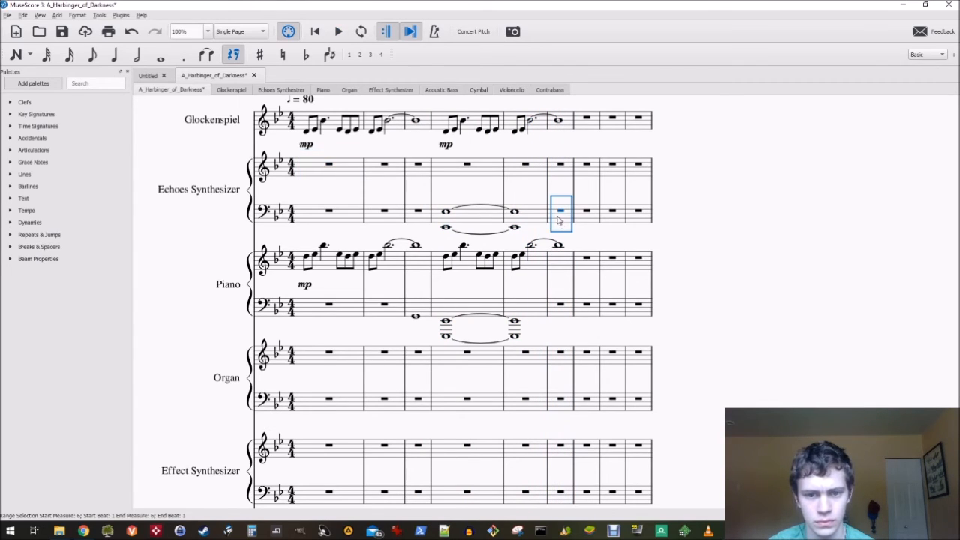
key(n)
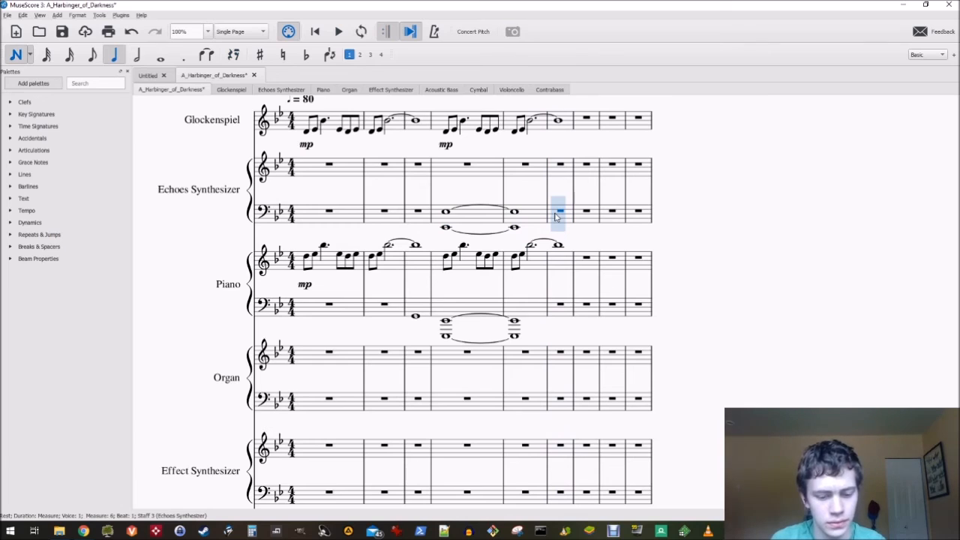
key(7)
key(d)
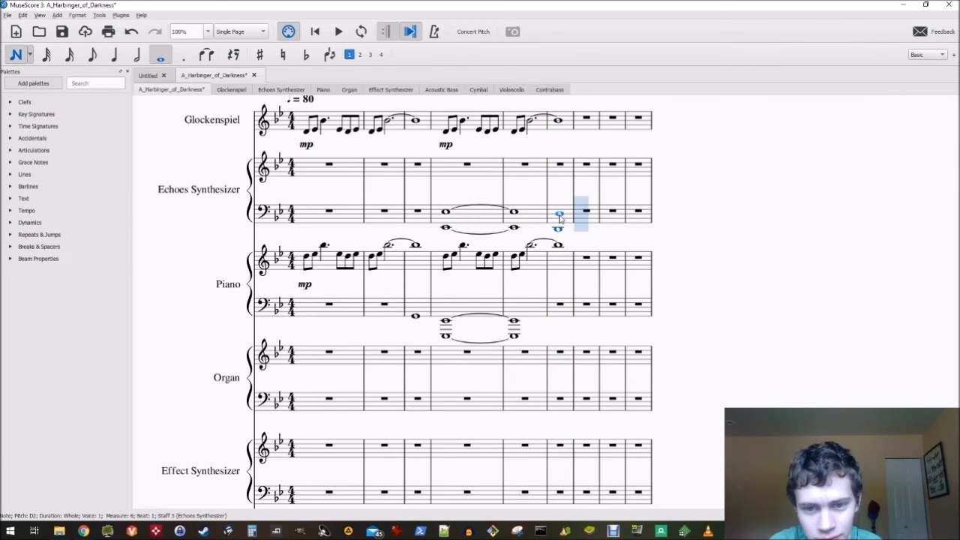
key(Escape)
Enter a whole-note chord of D2 and D1 in measure 6 of the piano's bass staff
click(562, 306)
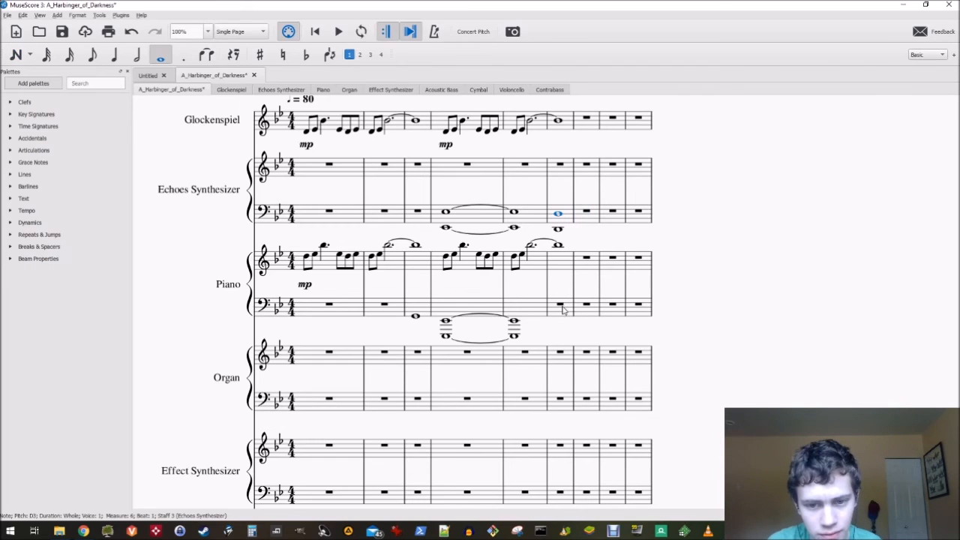
key(n)
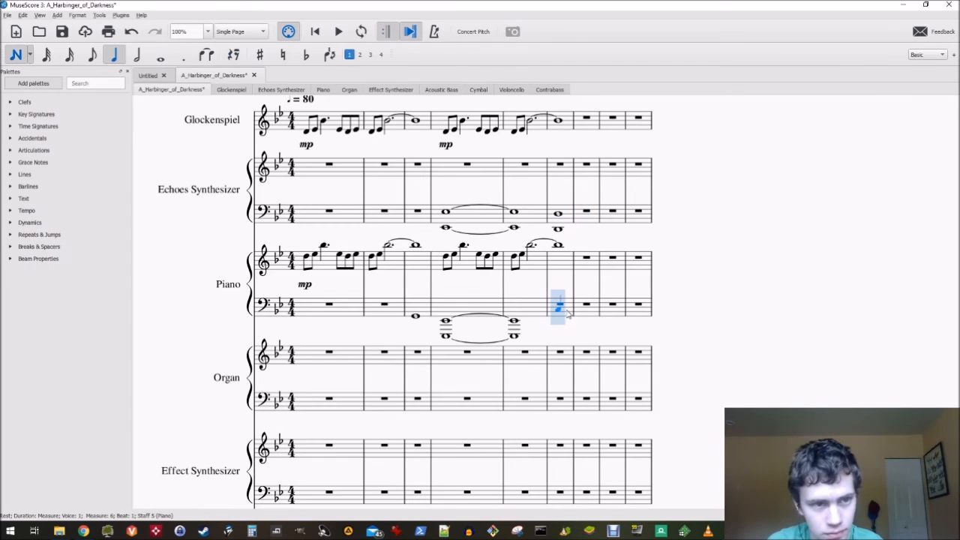
key(7)
key(d)
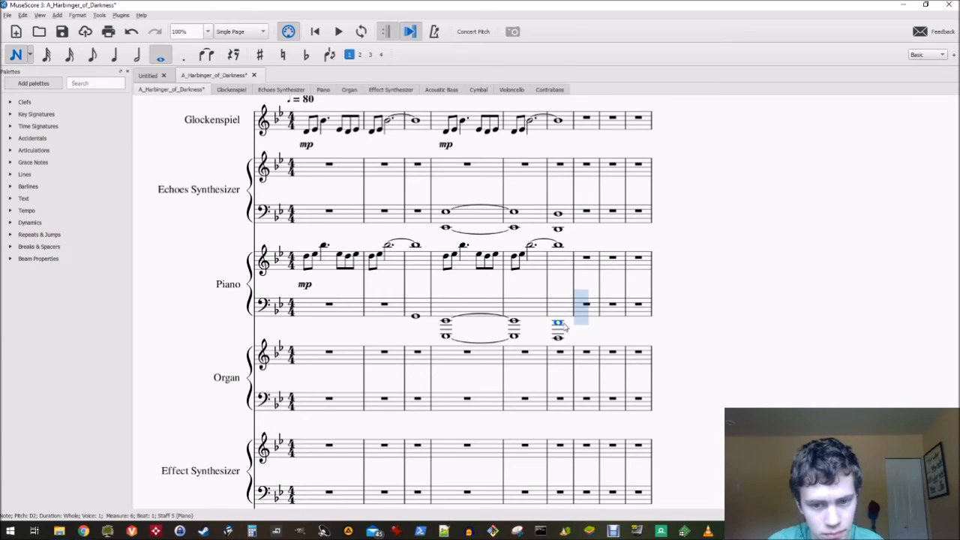
Play the score from the beginning into measure 7 to hear the new chords in measure 6, and stop playback
key(Left)
key(Left)
key(Left)
key(Left)
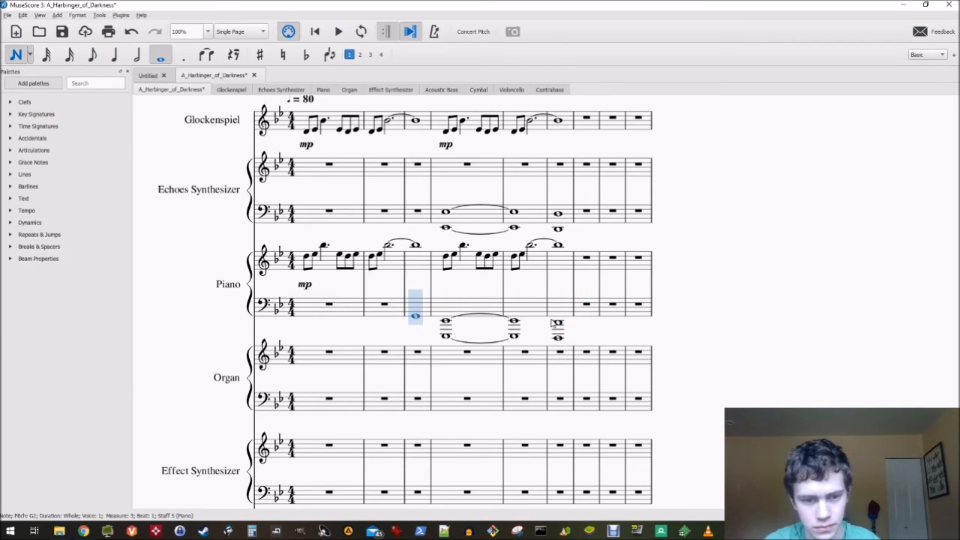
key(Left)
key(Left)
click(337, 34)
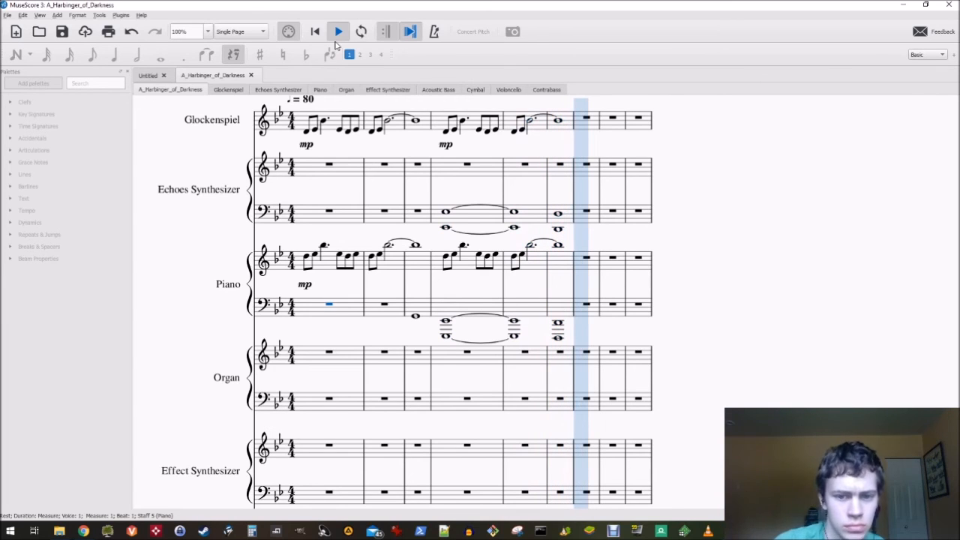
click(337, 31)
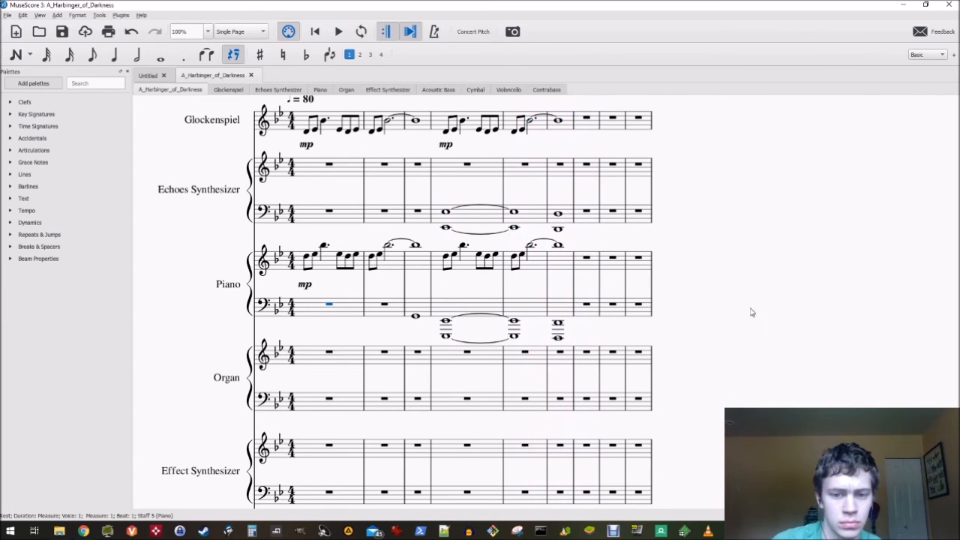
Enter a whole note D2 in measure 6 of the Violoncello staff
scroll(751, 227, down, 2)
drag(751, 226, 755, 201)
click(567, 434)
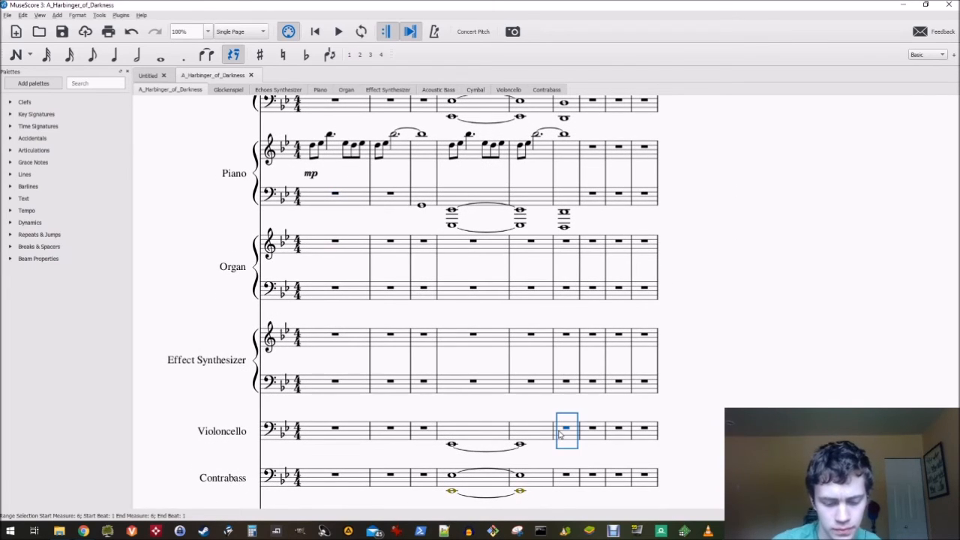
key(n)
key(7)
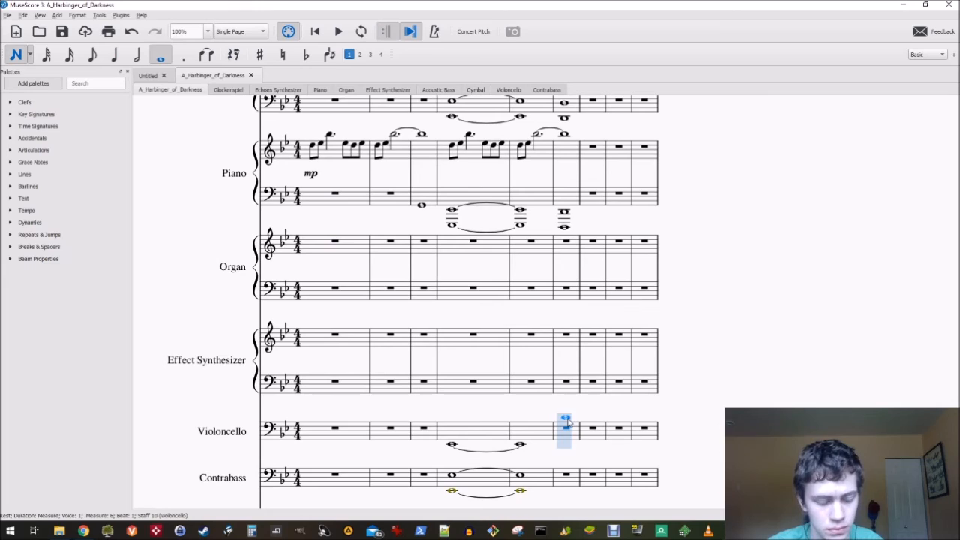
key(d)
key(Escape)
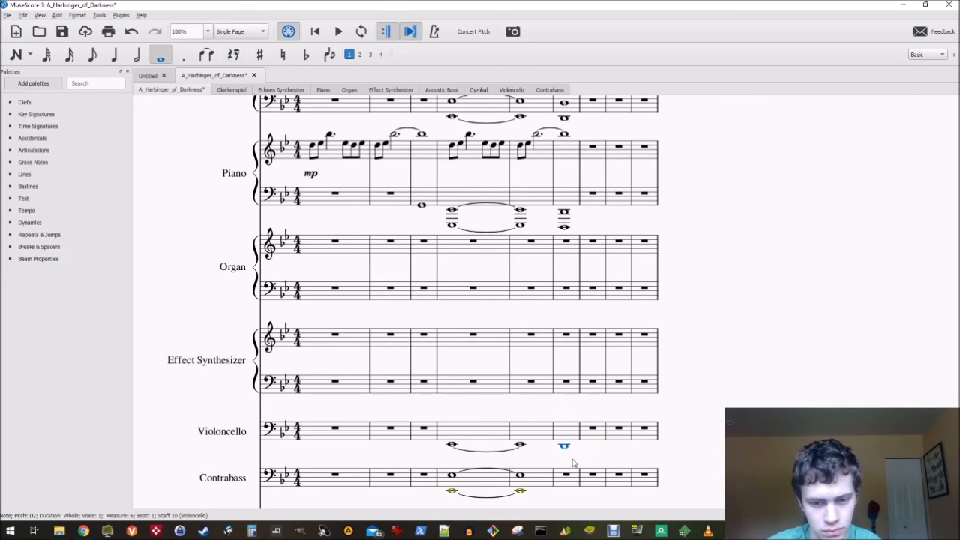
Enter a whole note D2 in measure 6 of the Contrabass staff
click(567, 484)
key(n)
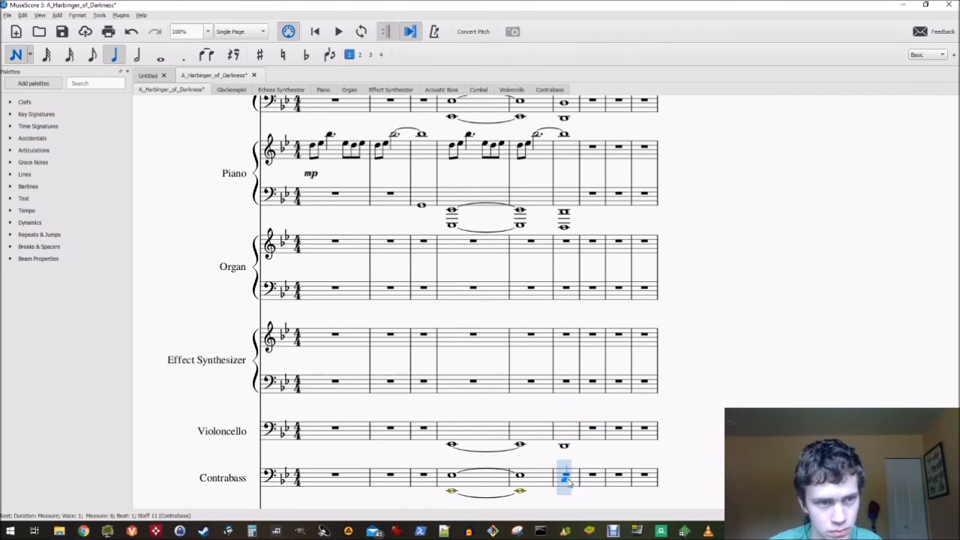
key(7)
key(d)
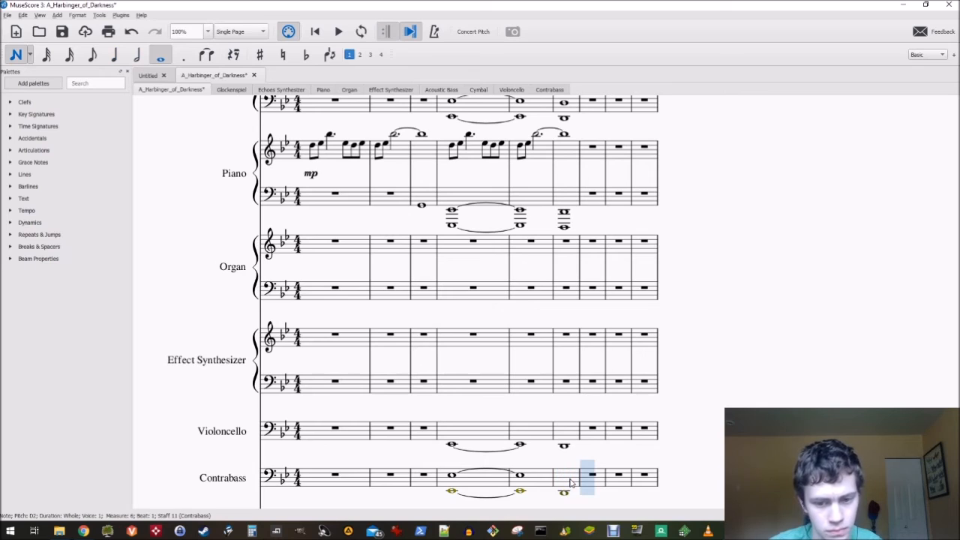
Play the score from measure 4 into measure 6 to hear the new string notes, and stop playback
key(Left)
key(Left)
key(Left)
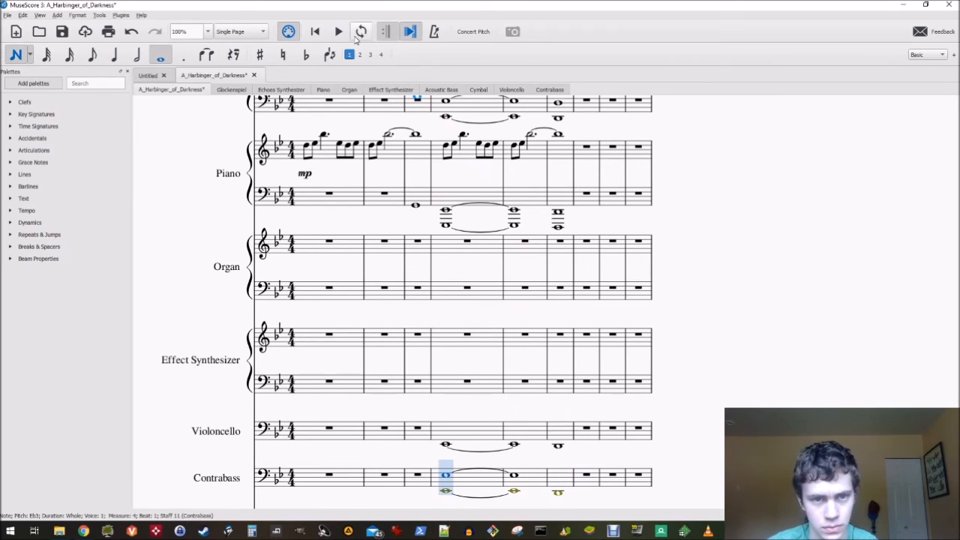
click(339, 33)
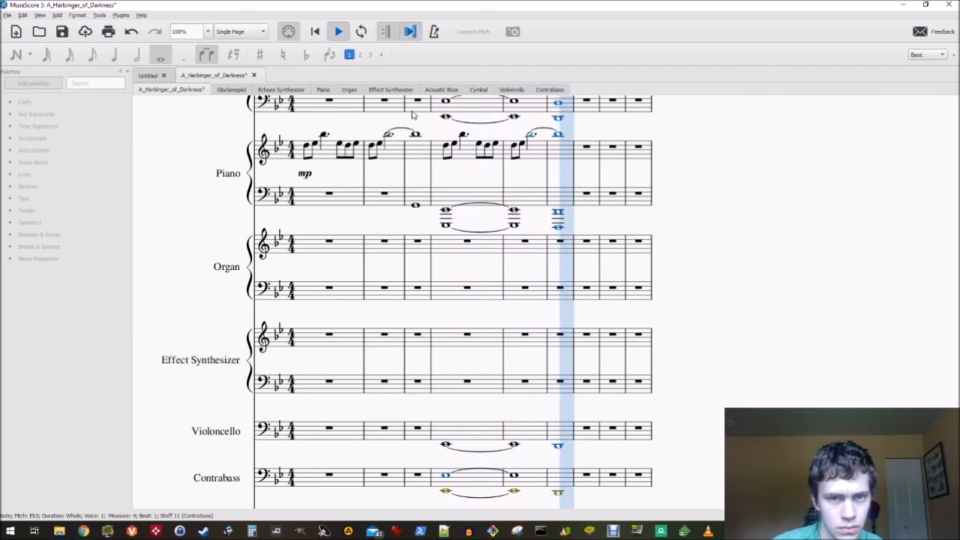
click(339, 32)
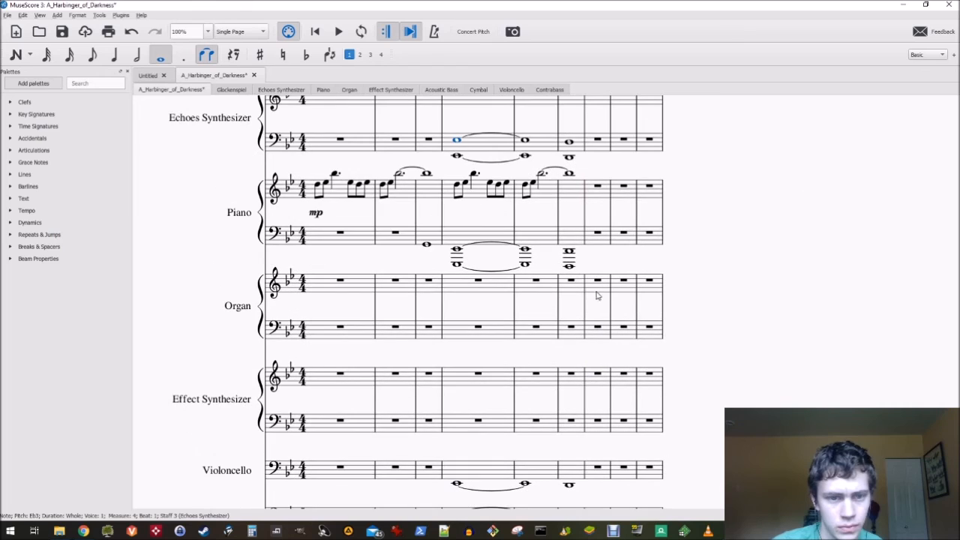
Add an mp dynamic at the start of measure 4 to the Echoes Synthesizer, Violoncello and Contrabass
click(7, 223)
click(87, 237)
scroll(171, 240, down, 3)
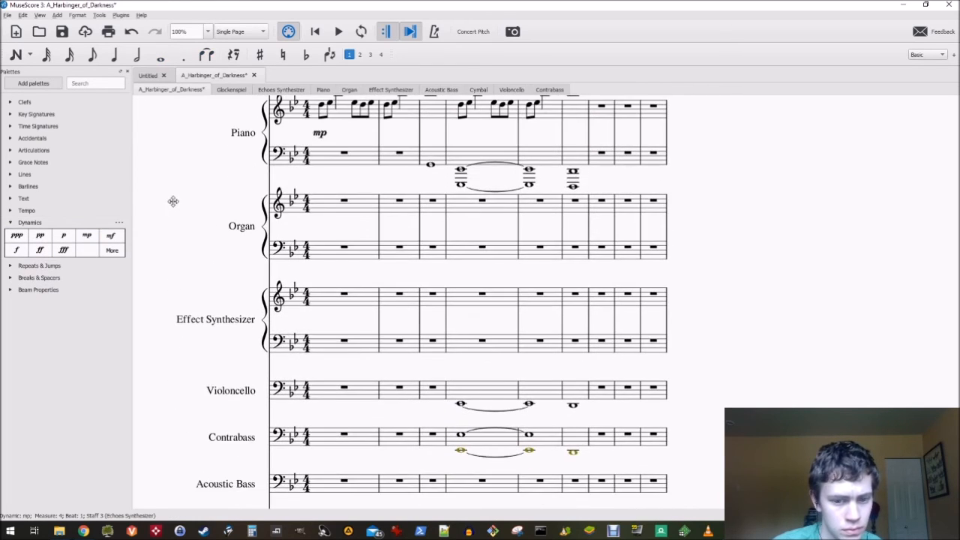
click(461, 409)
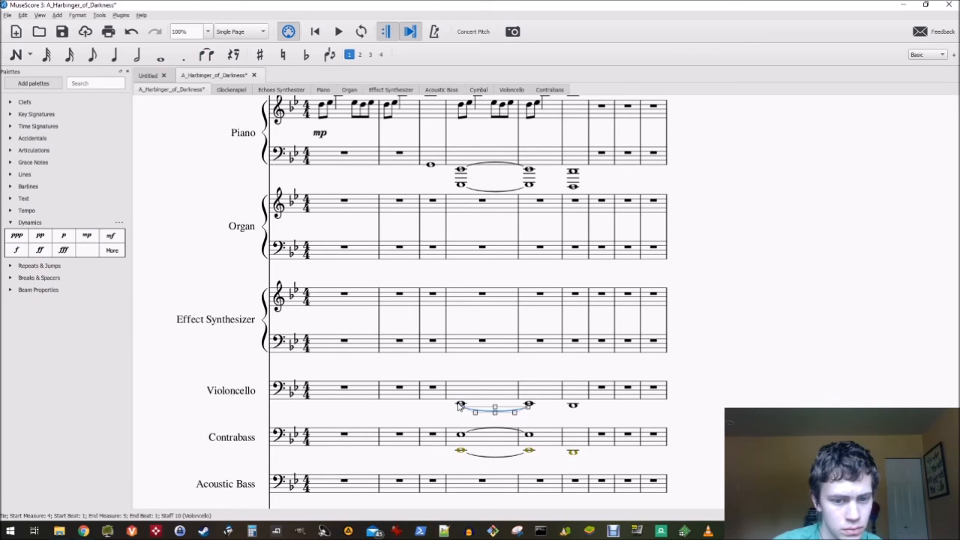
click(459, 404)
click(87, 237)
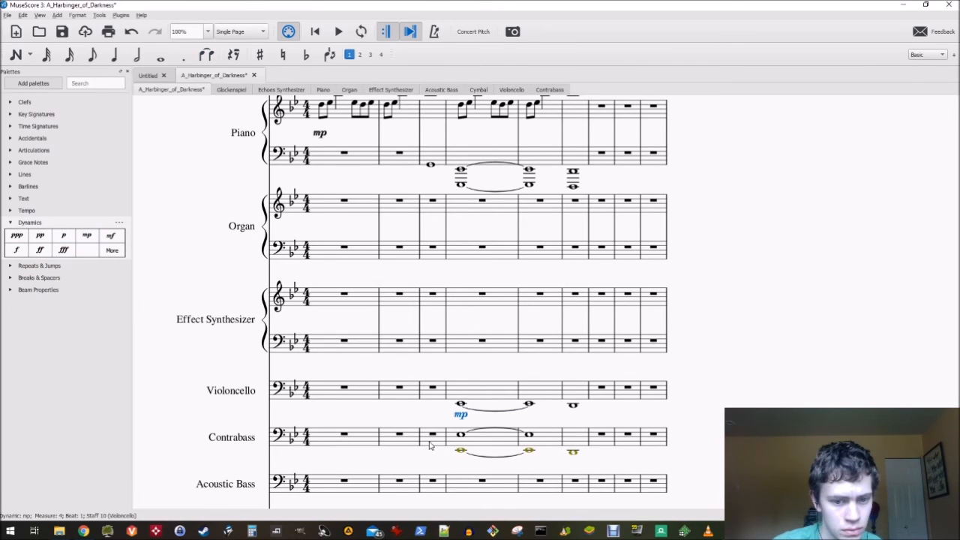
click(460, 435)
click(87, 237)
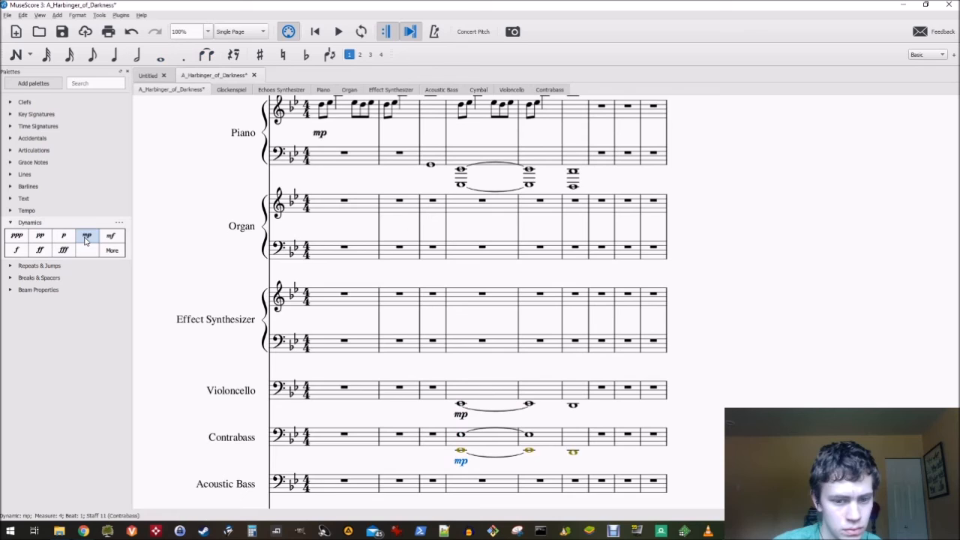
Play the score from measure 4 through measure 5 to hear the mp dynamics, stop playback and save the score
click(426, 158)
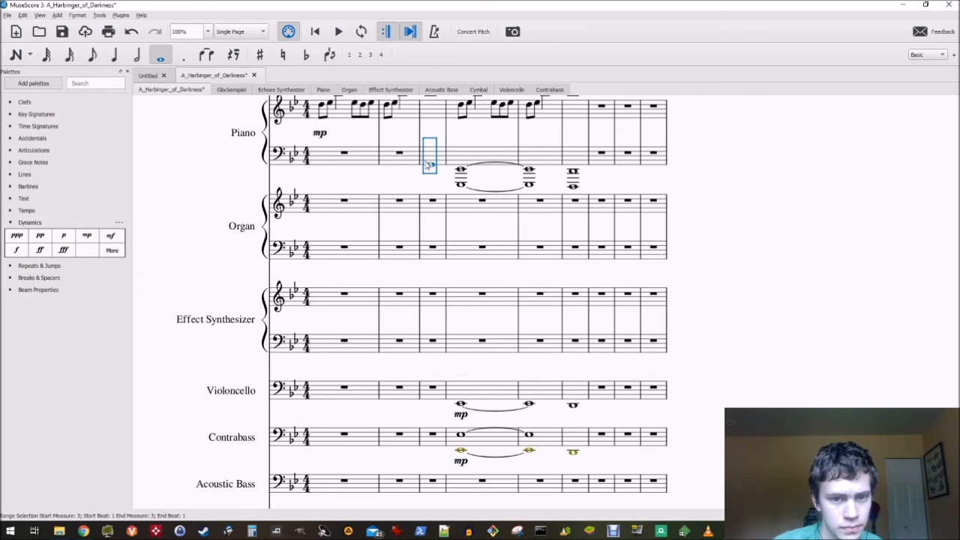
click(460, 109)
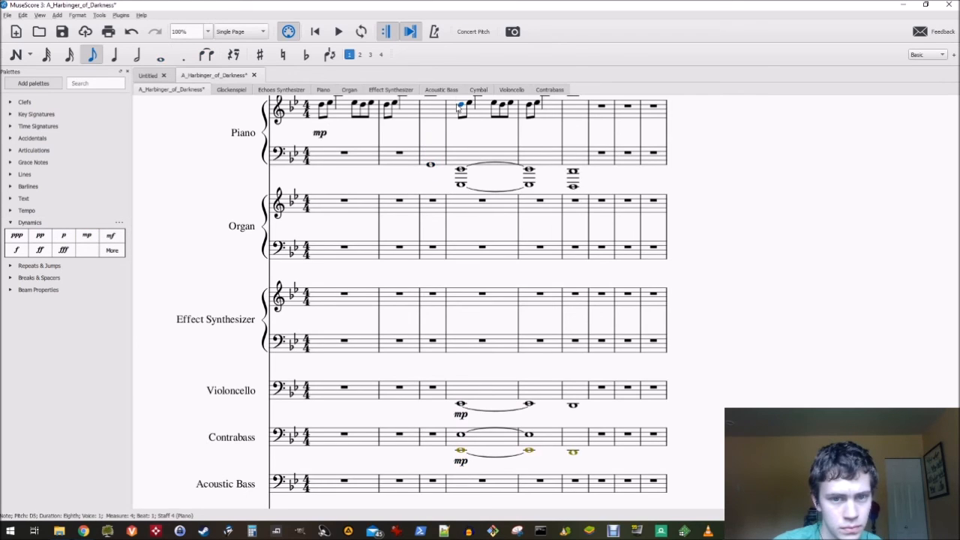
click(339, 30)
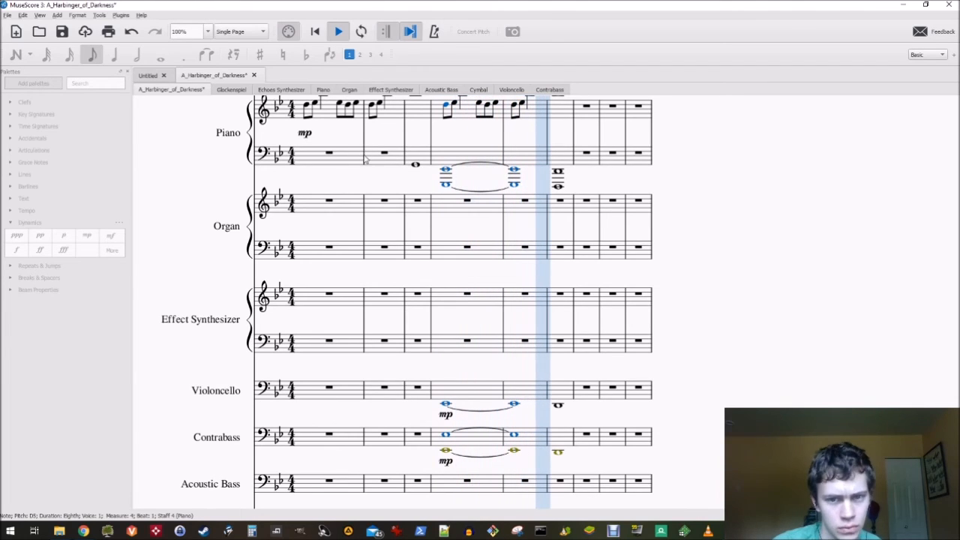
click(339, 31)
key(ctrl+s)
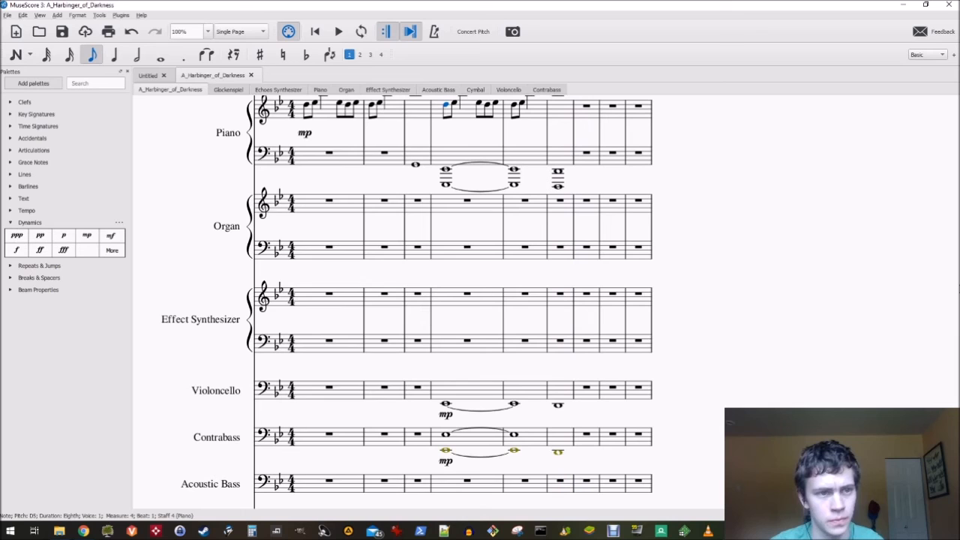
Copy the piano's treble melody from measures 4 to 6 and paste it starting at measure 7
scroll(775, 325, up, 3)
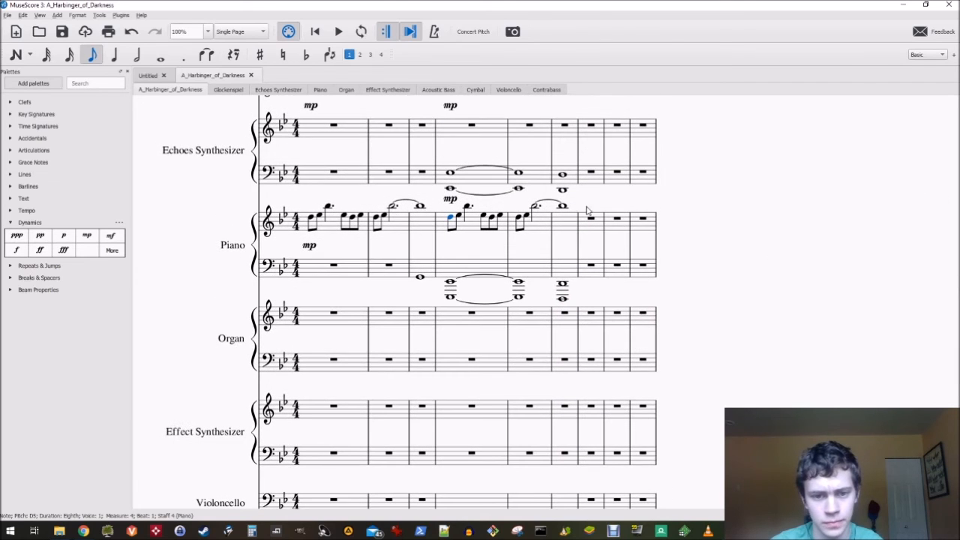
click(474, 235)
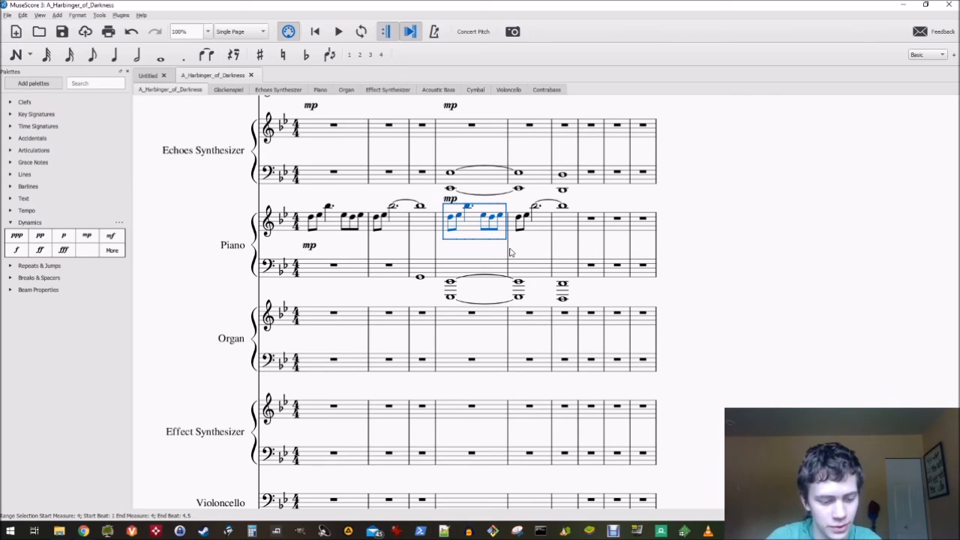
shift+click(541, 221)
shift+click(568, 224)
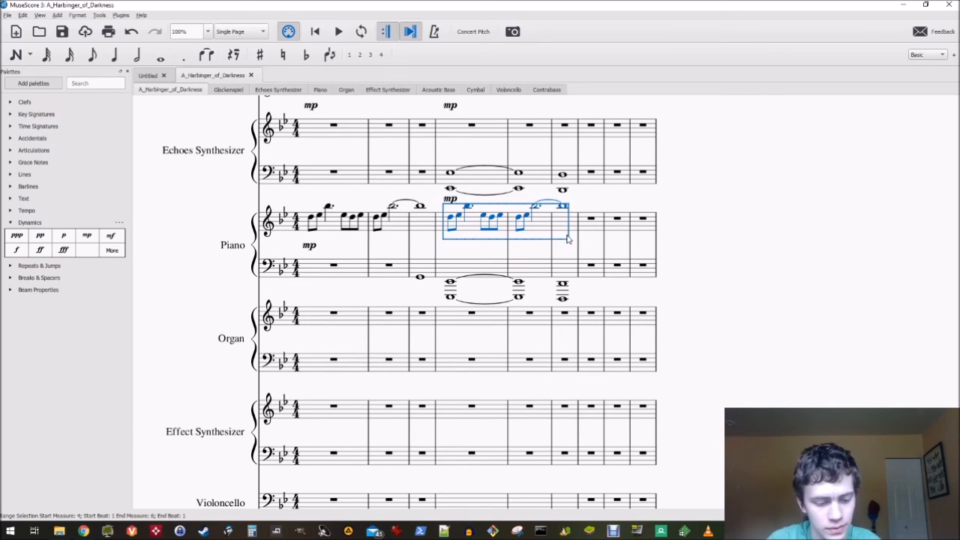
key(ctrl+c)
click(592, 234)
key(ctrl+v)
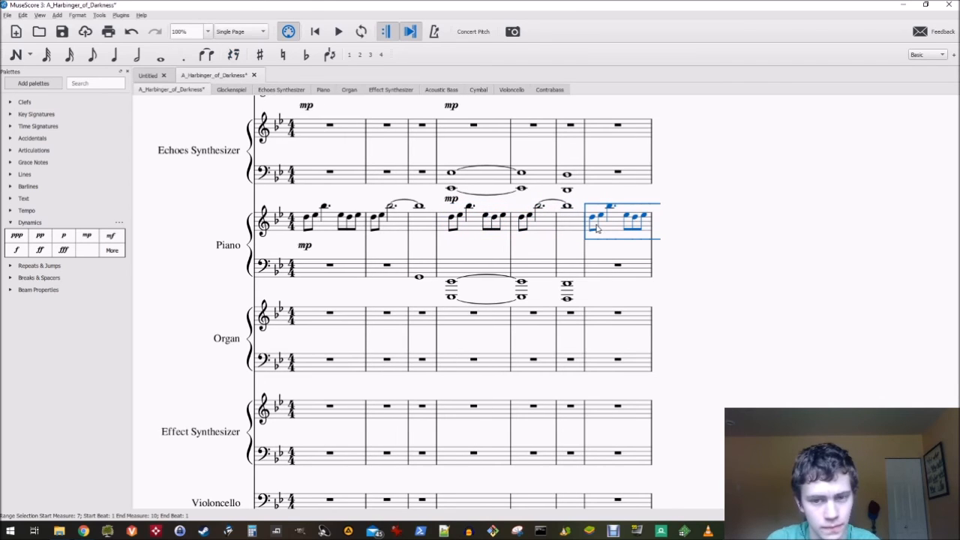
Lower the pasted piano melody in measure 7 to C5, D5, A-flat 5, D-flat 5, C5 and D-flat 5
click(593, 221)
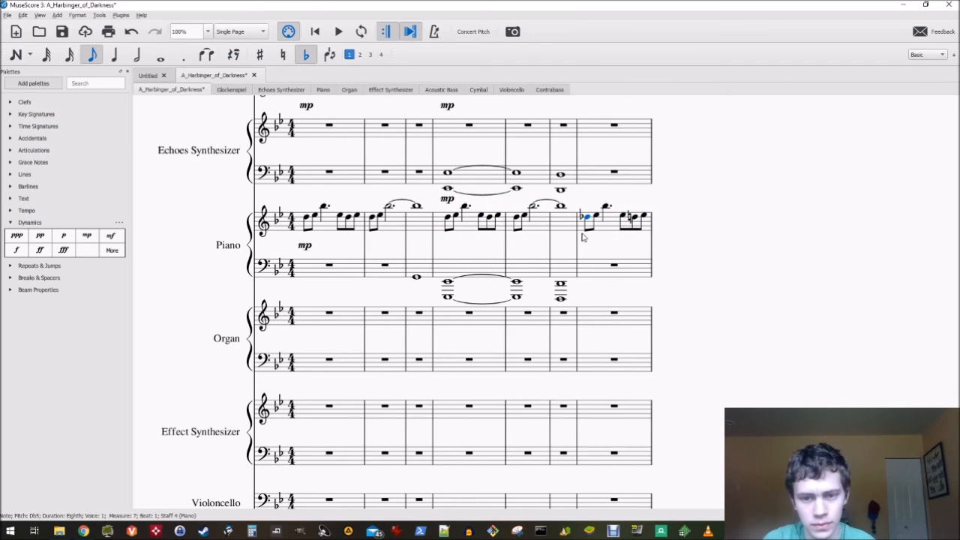
key(Right)
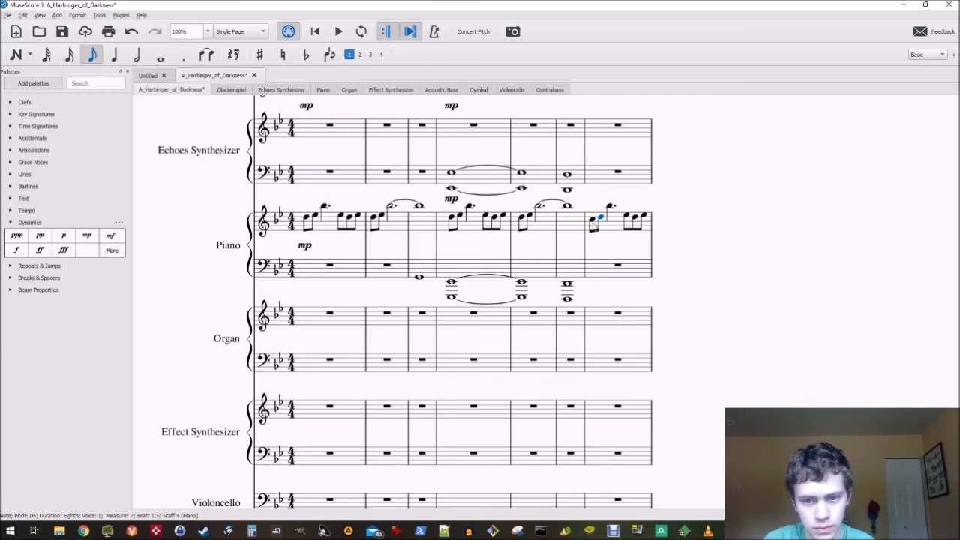
click(611, 207)
key(Down)
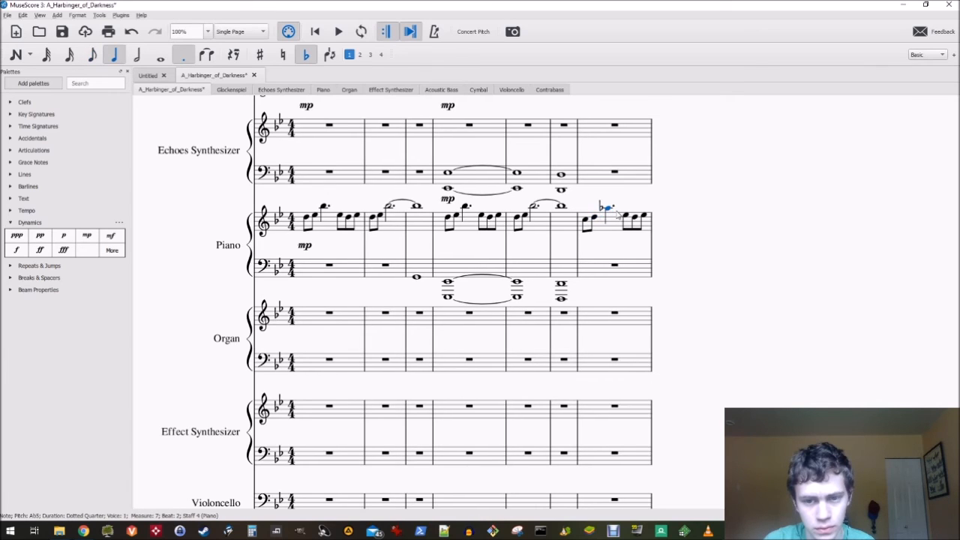
click(626, 219)
key(Down)
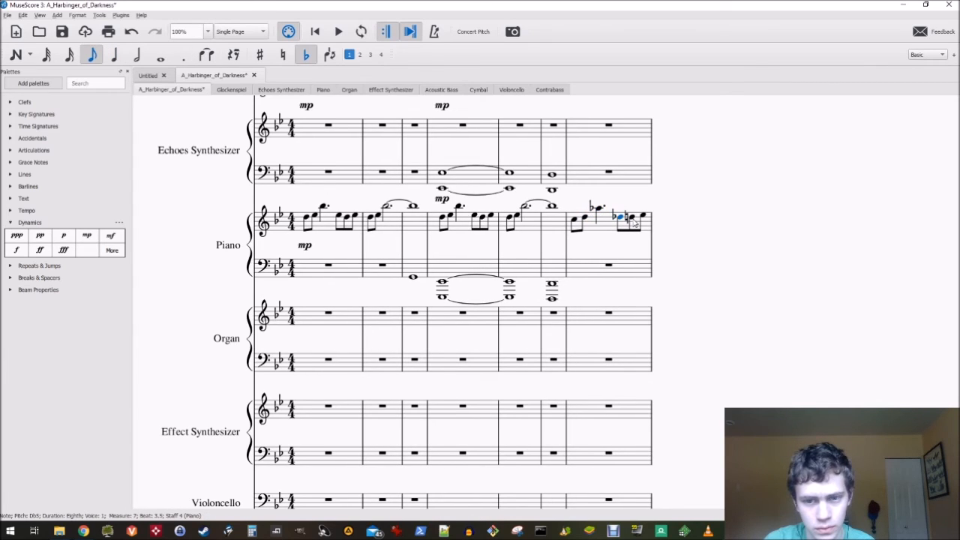
key(Down)
click(644, 219)
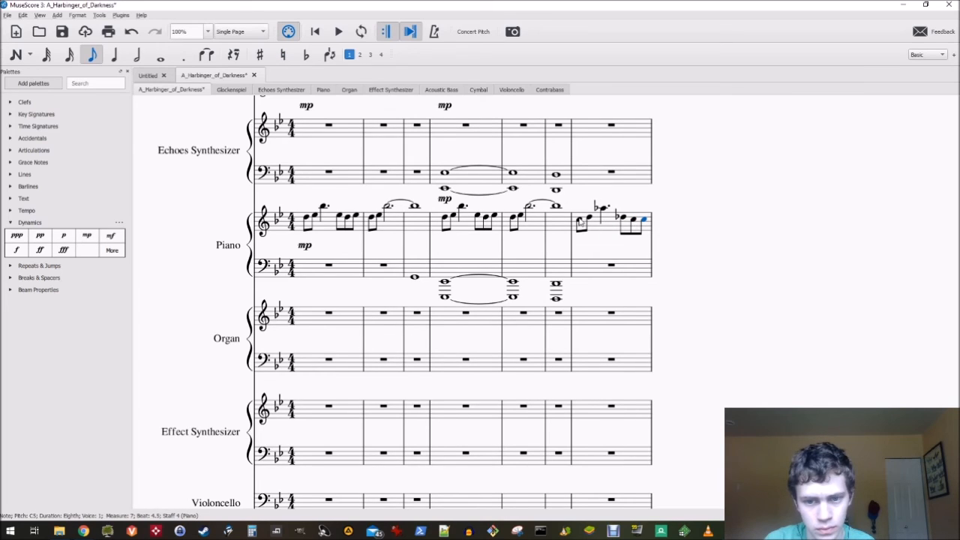
key(j)
key(j)
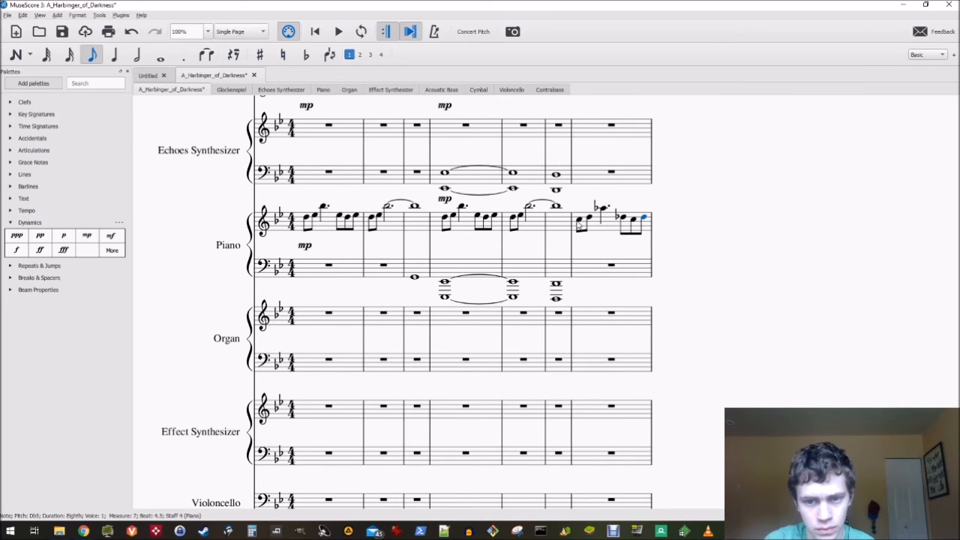
Lower the second piano note of measure 7 to D-flat 5 and play from that measure into measure 8
click(579, 222)
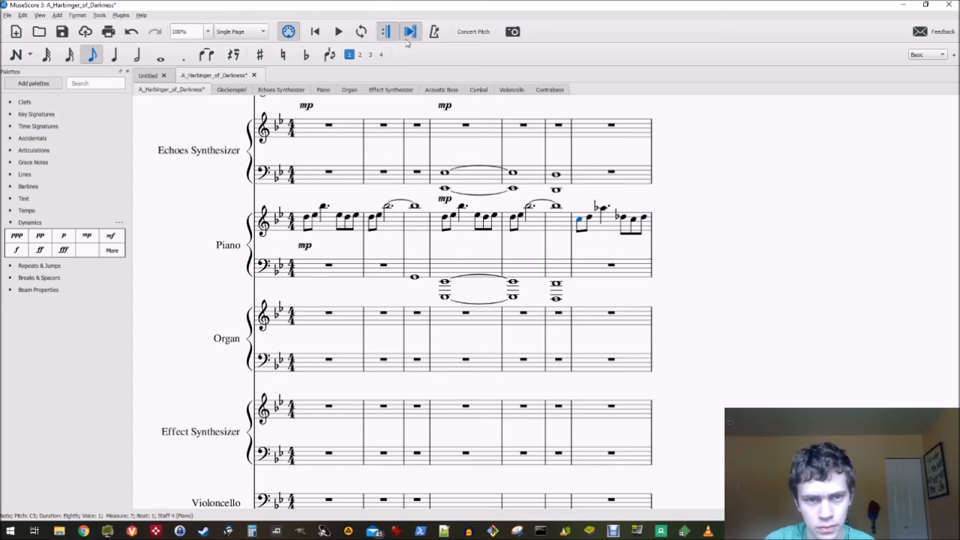
click(339, 33)
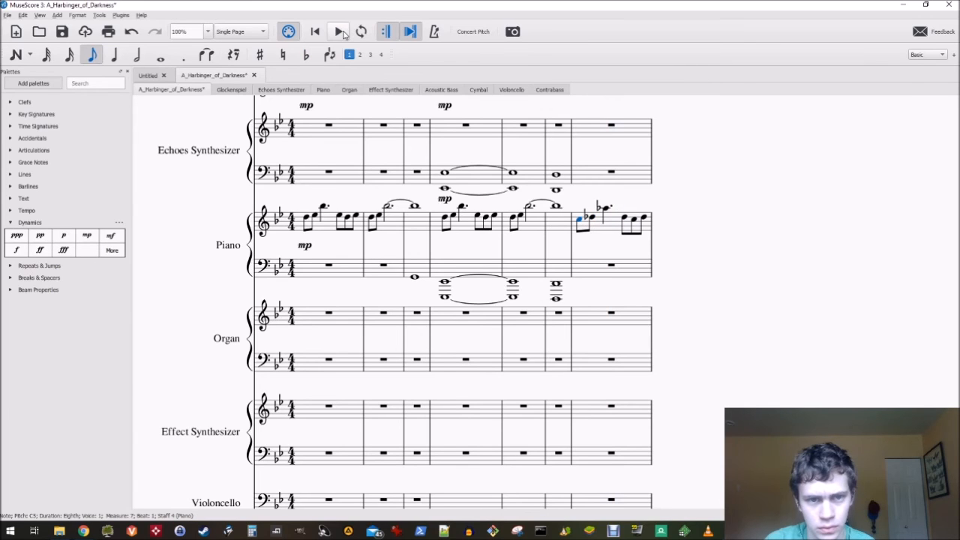
click(339, 34)
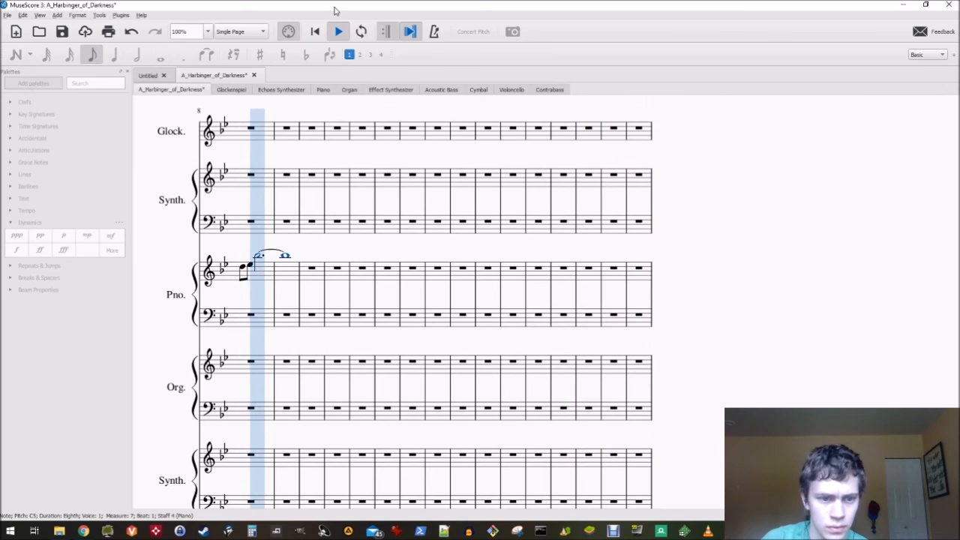
click(338, 31)
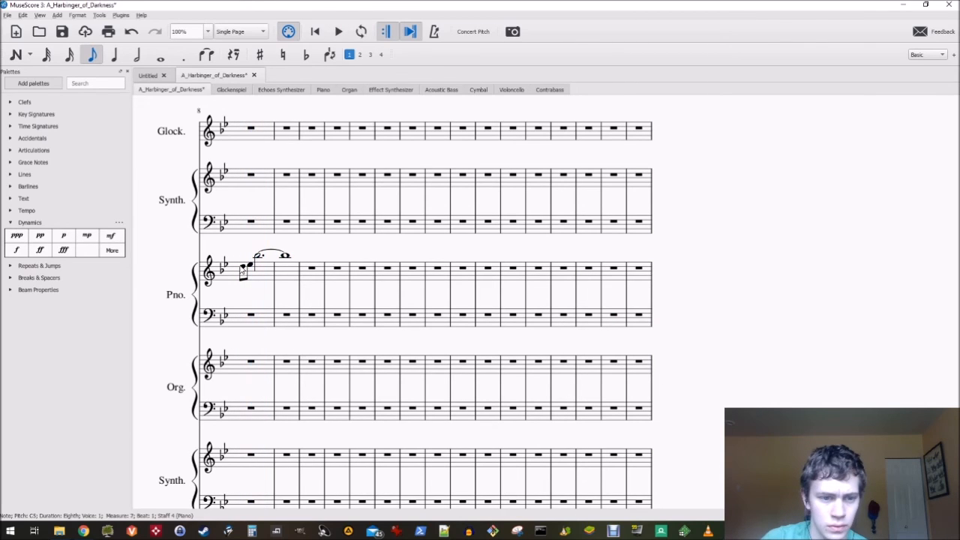
Lower the piano melody in measure 8 to C5, D-flat 5 and a dotted half A-flat 5 tied into measure 9
click(246, 272)
click(254, 264)
key(Down)
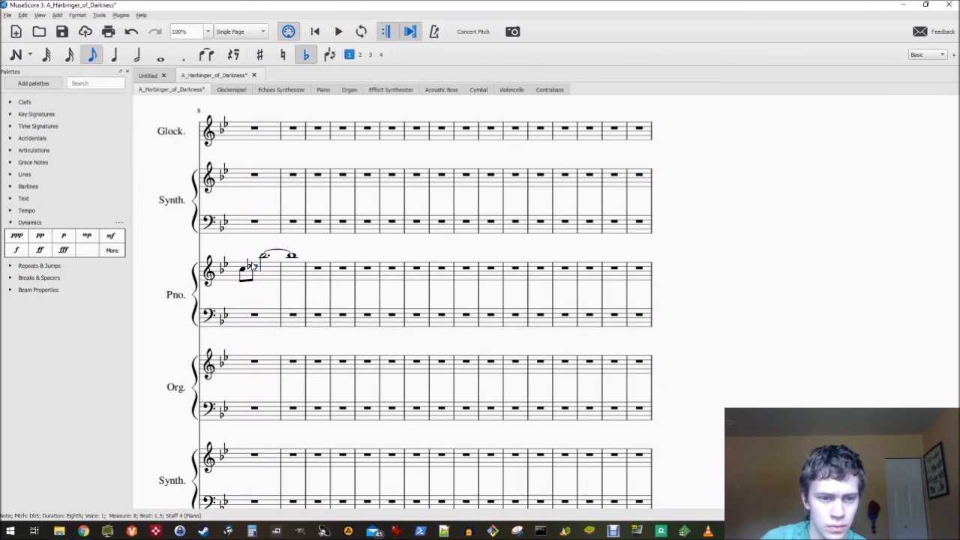
click(263, 255)
key(Down)
key(Down)
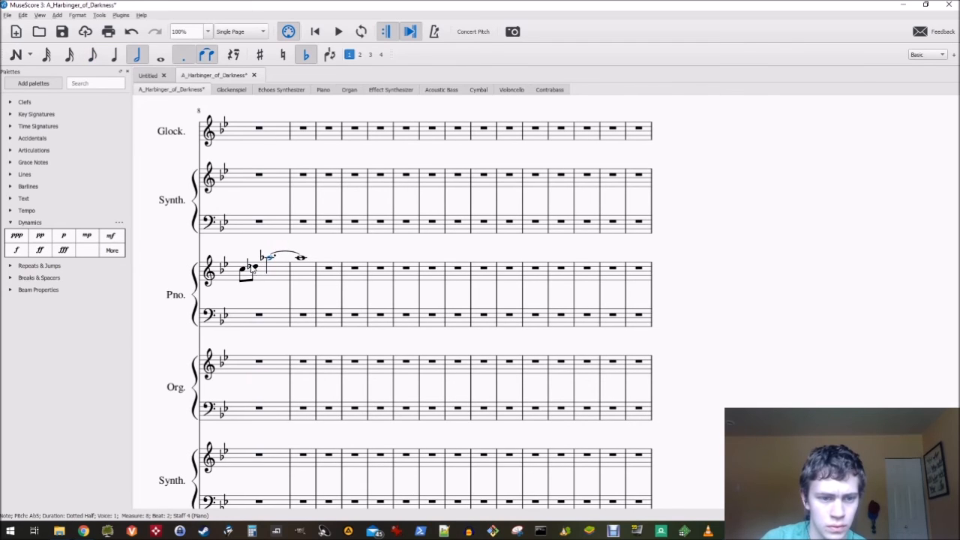
Try transposing the piano's treble melody in measure 7 upward and return it to its lowered pitches
shift+click(244, 270)
key(Left)
key(Left)
key(Left)
key(Left)
key(Left)
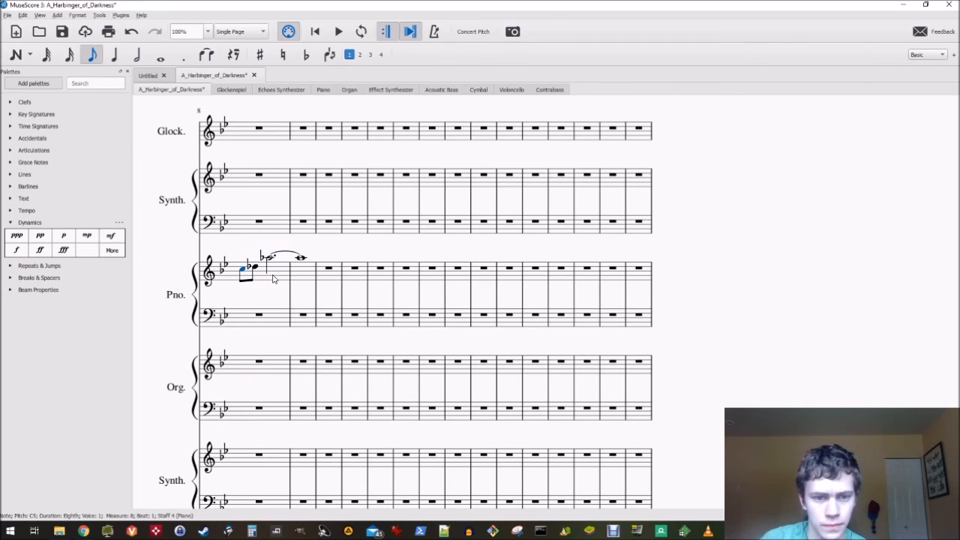
key(Left)
key(Left)
key(Left)
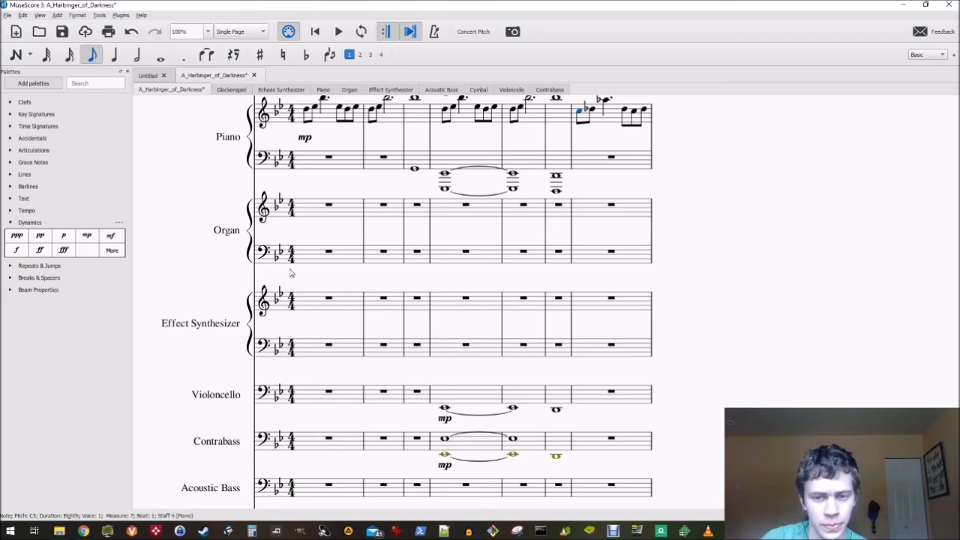
click(605, 125)
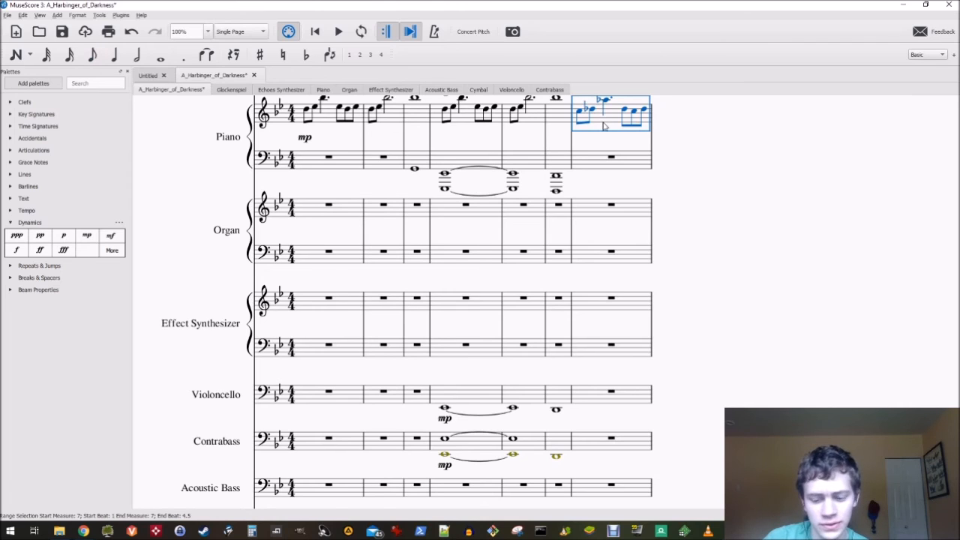
key(Up)
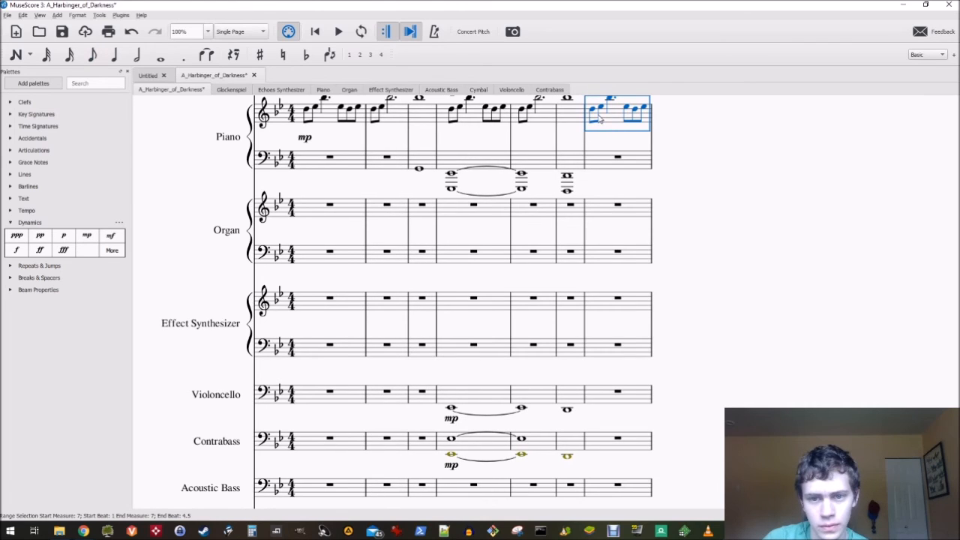
key(Down)
key(Down)
Play the score from the first piano note of measure 7 into measure 8
click(579, 113)
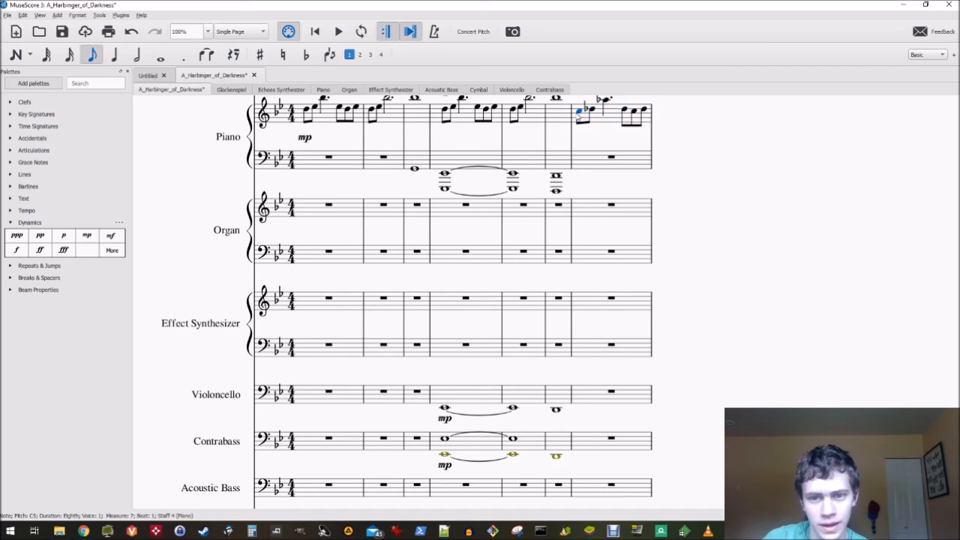
click(338, 31)
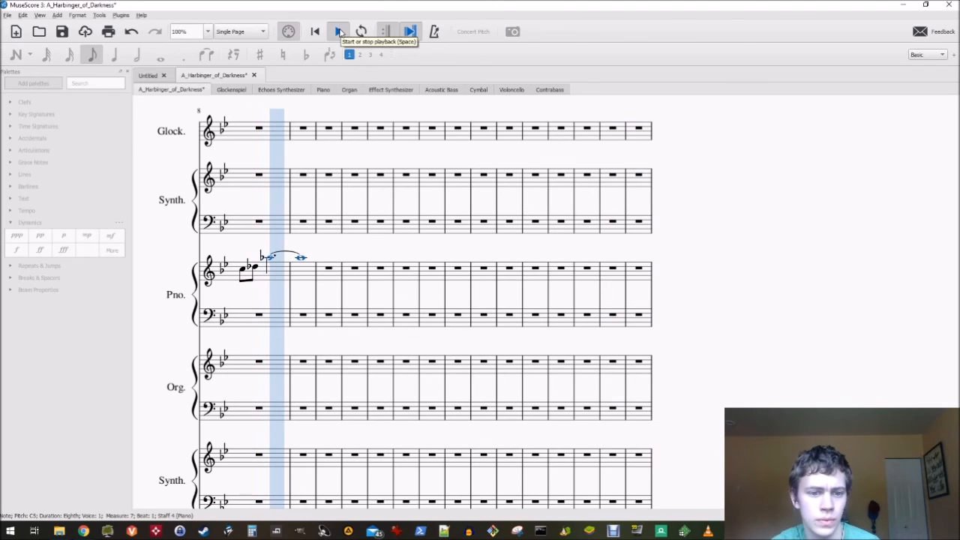
click(339, 32)
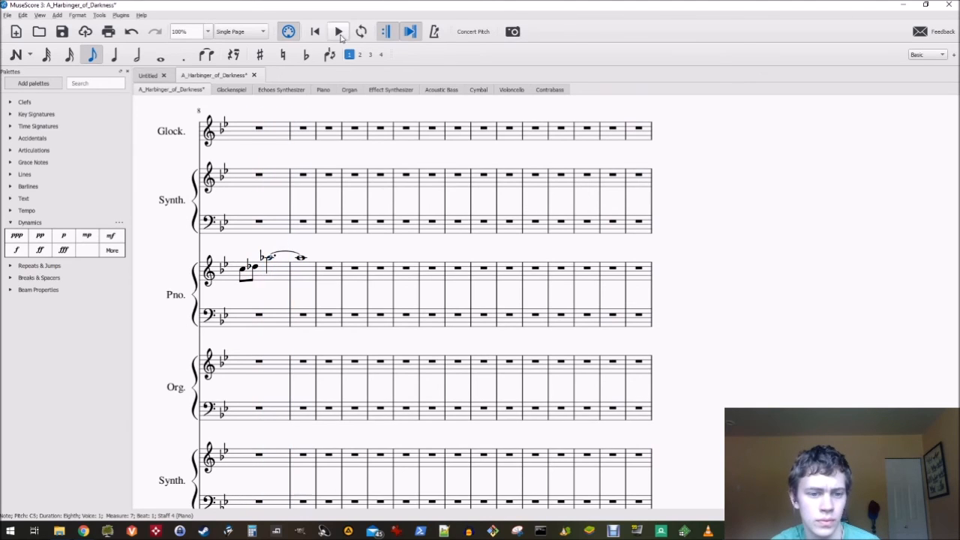
Listen briefly from measure 6, return to the start of the score and play it from measure 1 into measure 8
click(258, 322)
key(Left)
key(Left)
drag(717, 203, 718, 332)
click(339, 32)
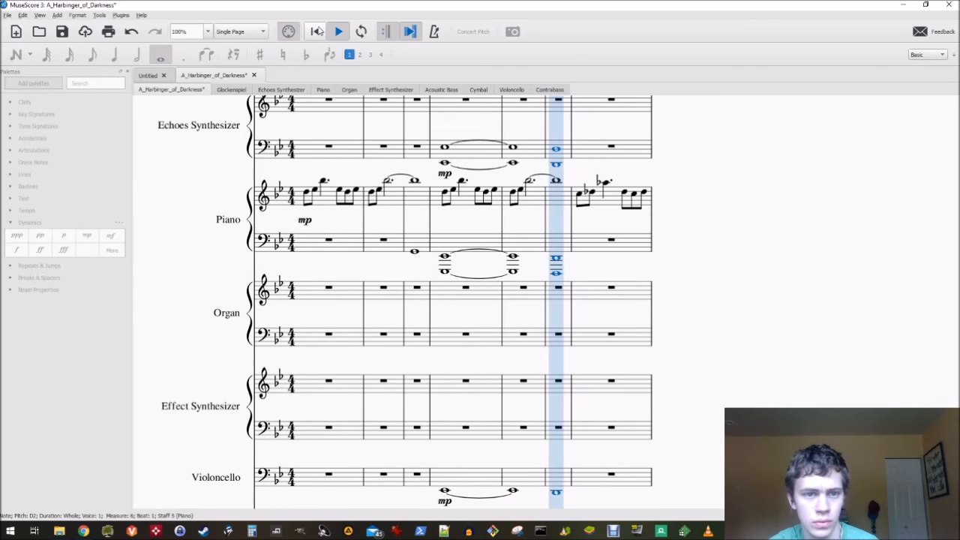
click(338, 32)
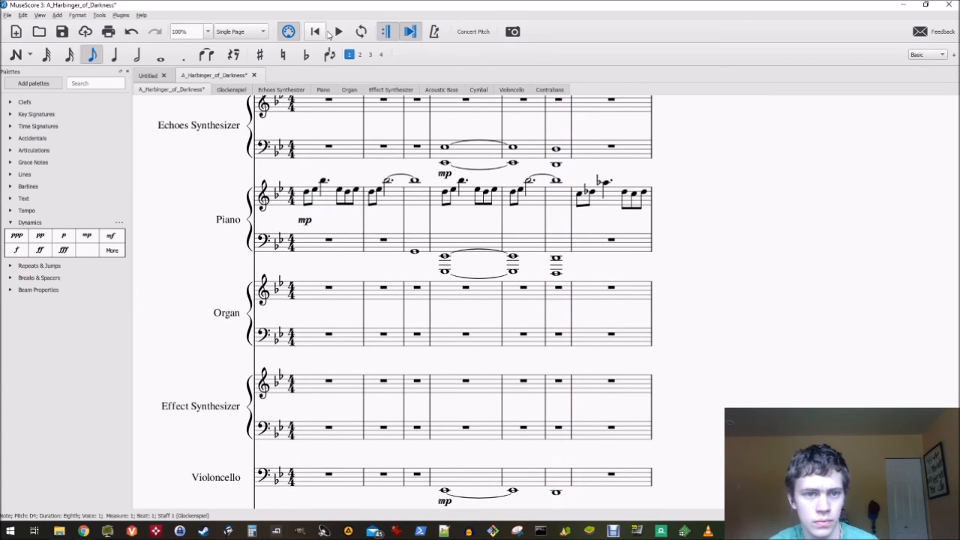
click(338, 31)
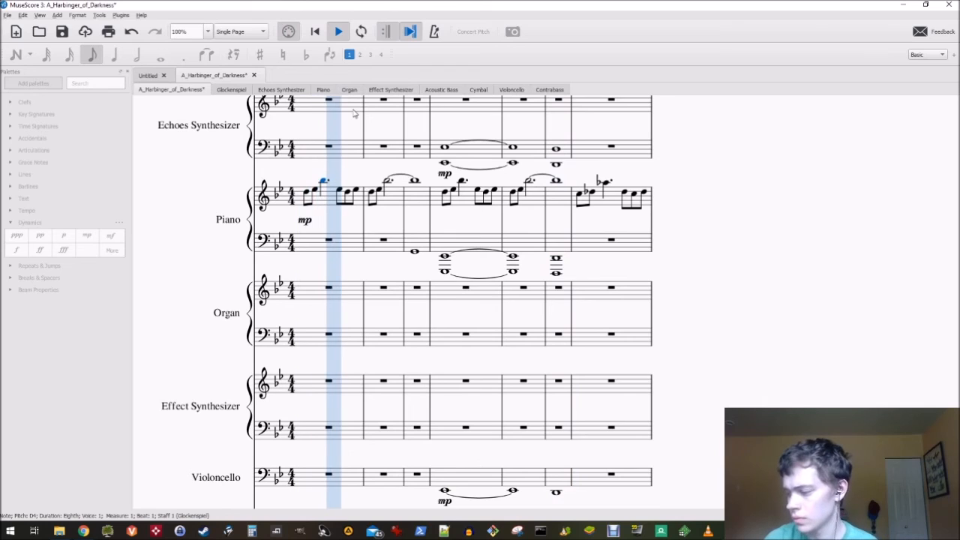
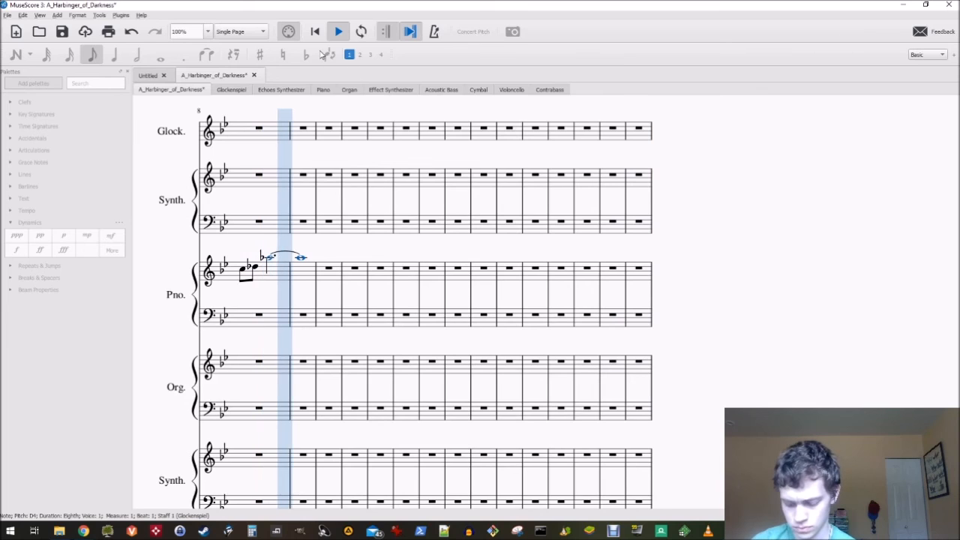
click(339, 31)
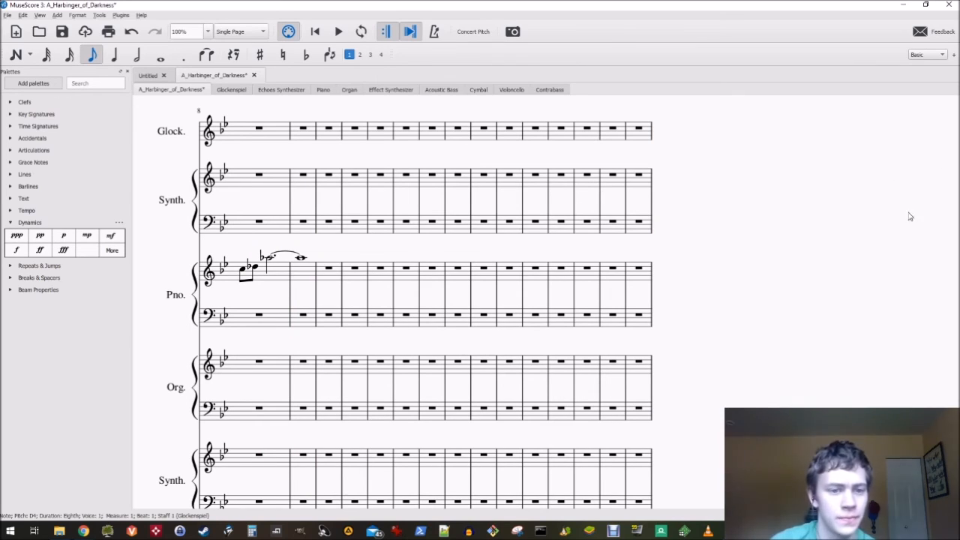
Open the Cymbal part and show its Mixer settings
click(235, 375)
click(261, 417)
key(Left)
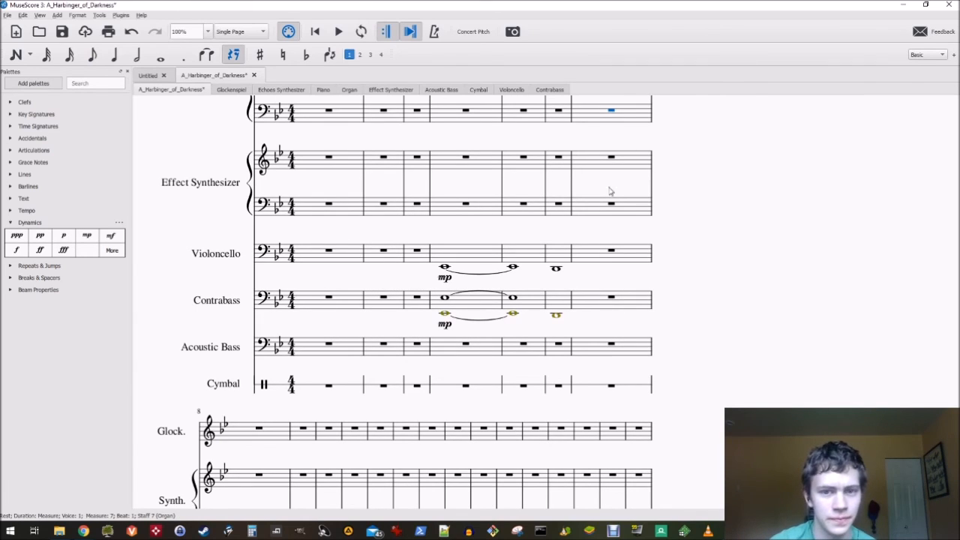
click(477, 92)
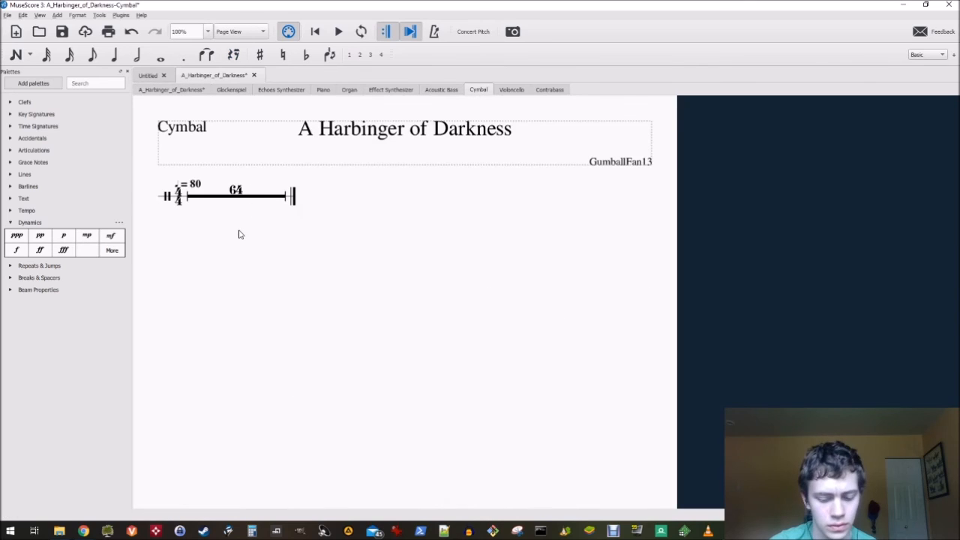
click(40, 15)
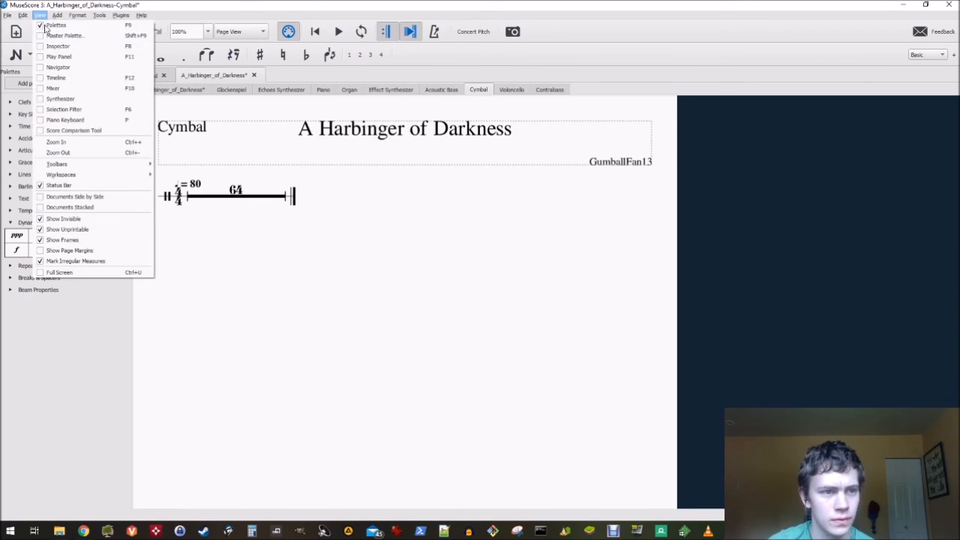
click(51, 88)
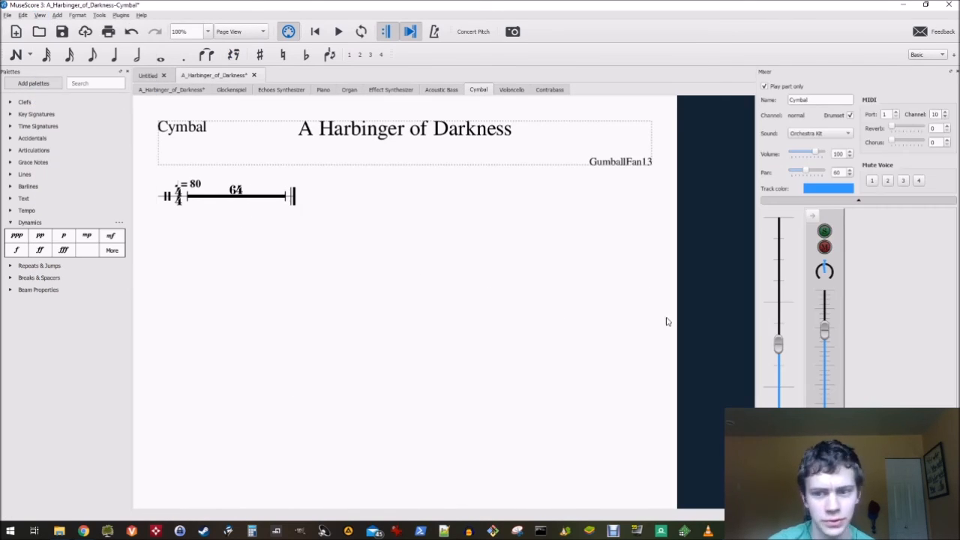
Change the Cymbal's playback sound to Reverse Cymbal and close the Mixer
click(841, 135)
scroll(822, 225, down, 1)
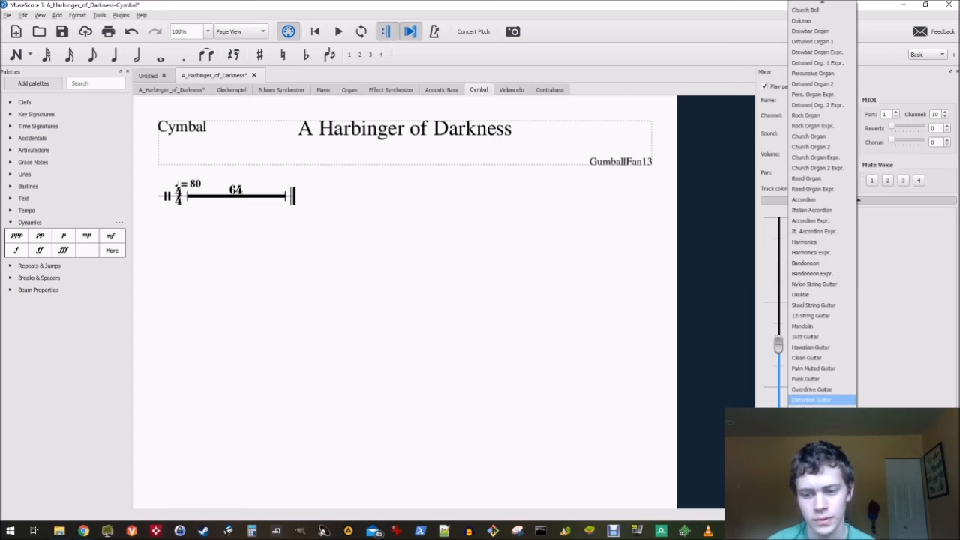
scroll(822, 225, down, 6)
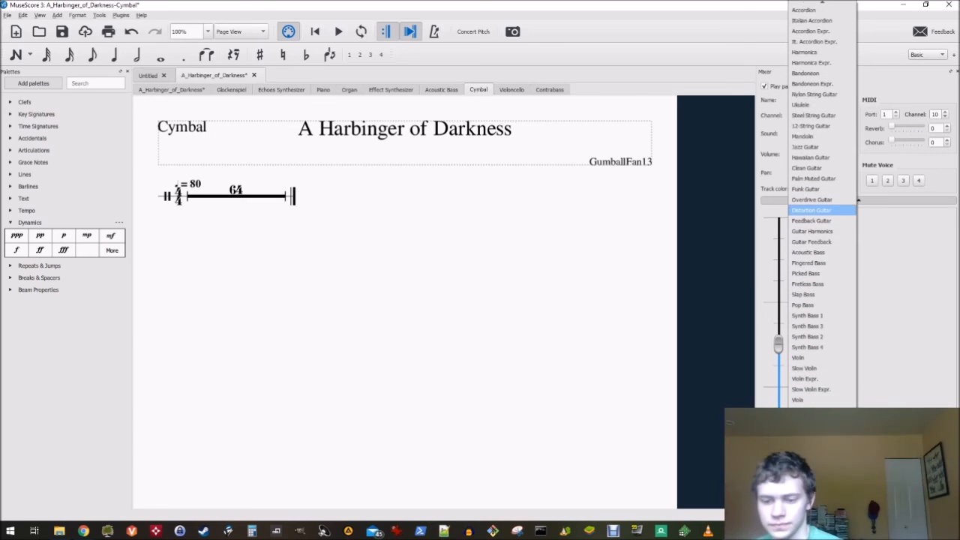
scroll(822, 225, down, 2)
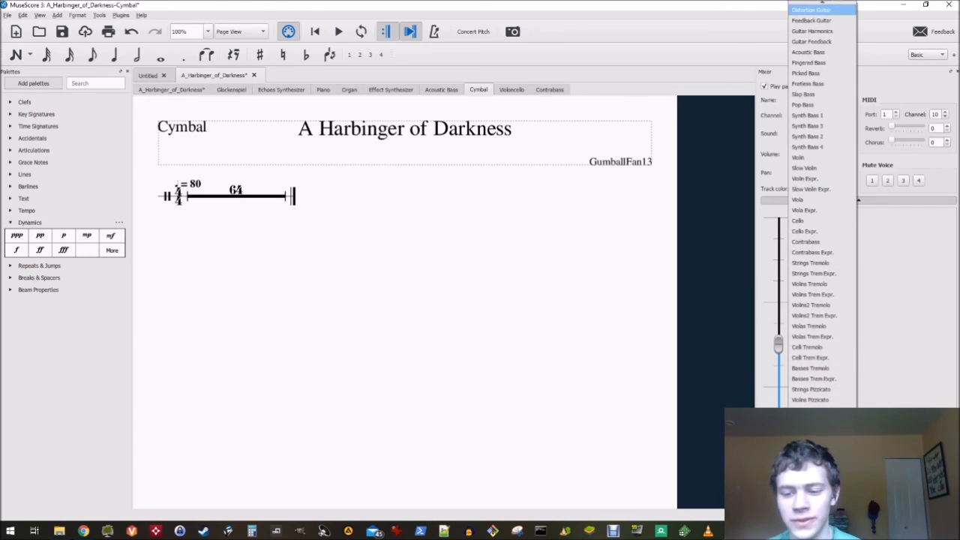
scroll(822, 225, down, 3)
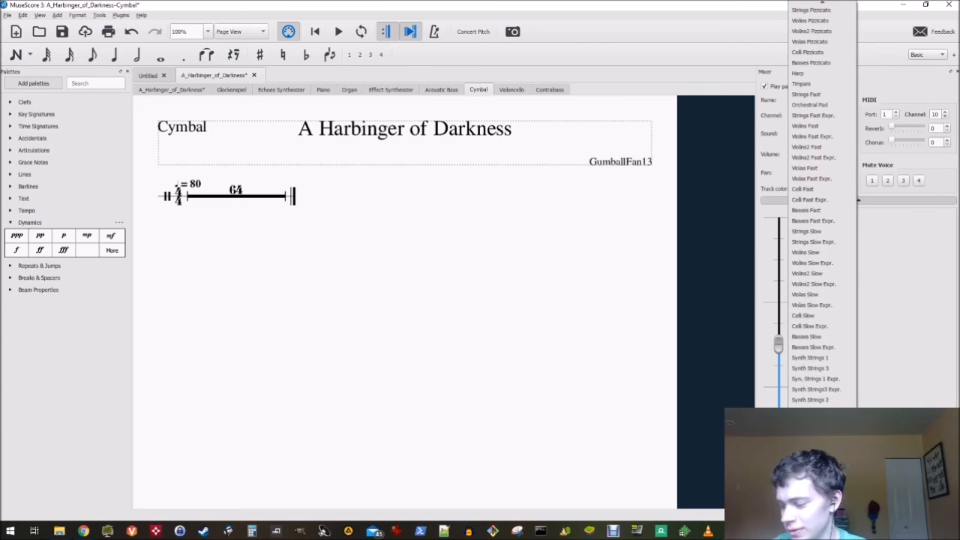
scroll(823, 225, down, 2)
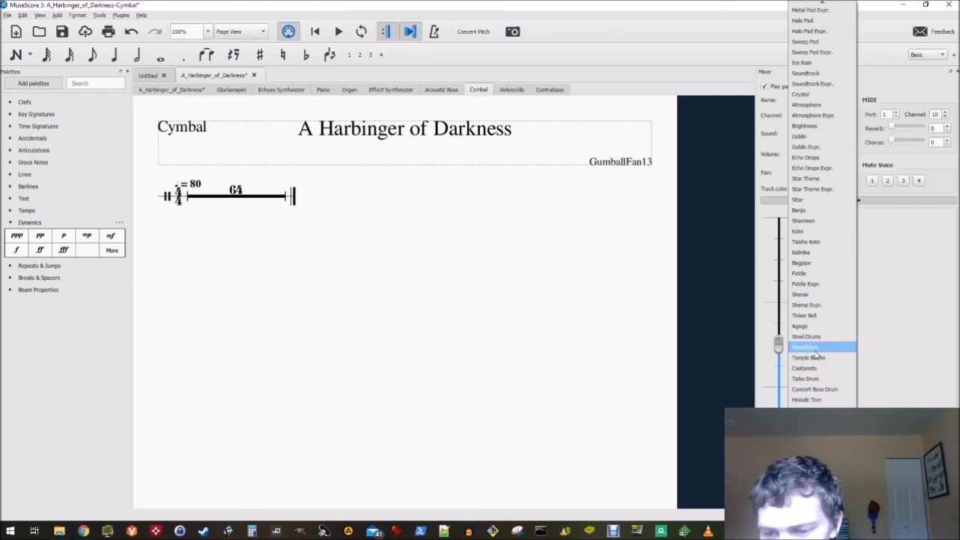
click(810, 442)
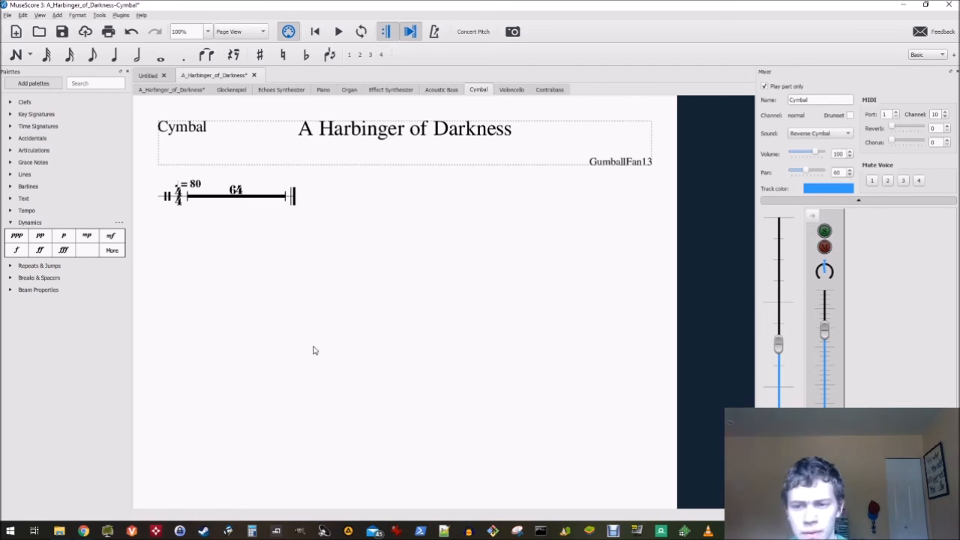
click(952, 72)
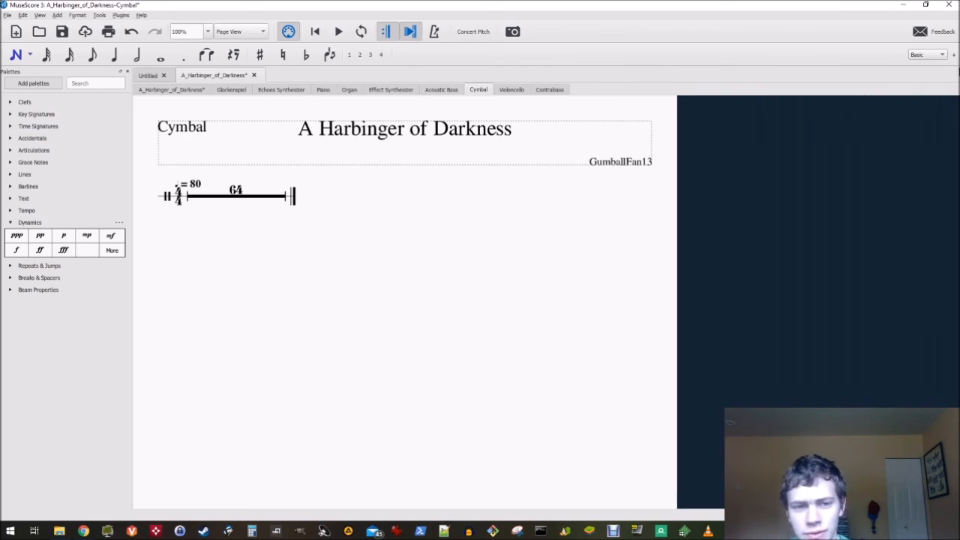
Look through the Acoustic Bass, Effect Synthesizer, Organ and Piano parts and return to the full score
click(437, 91)
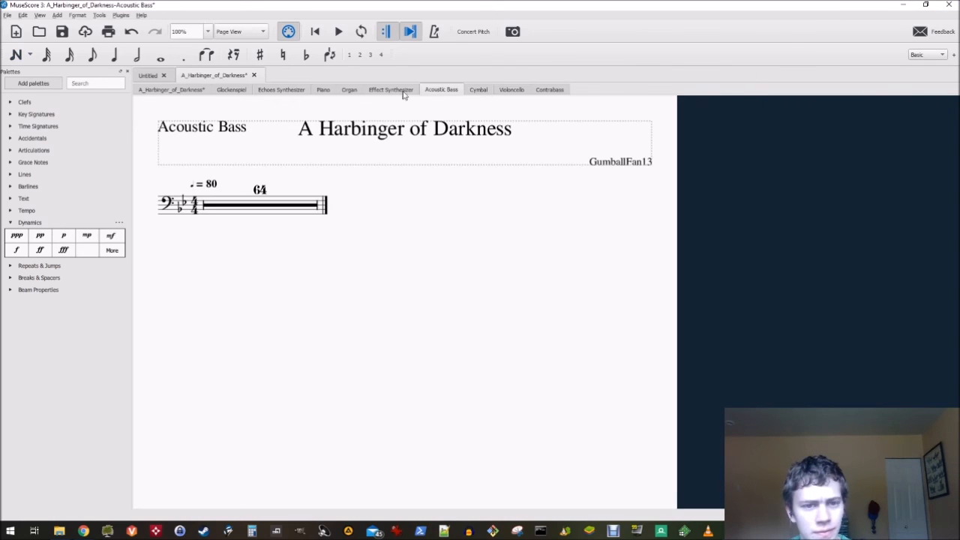
click(368, 90)
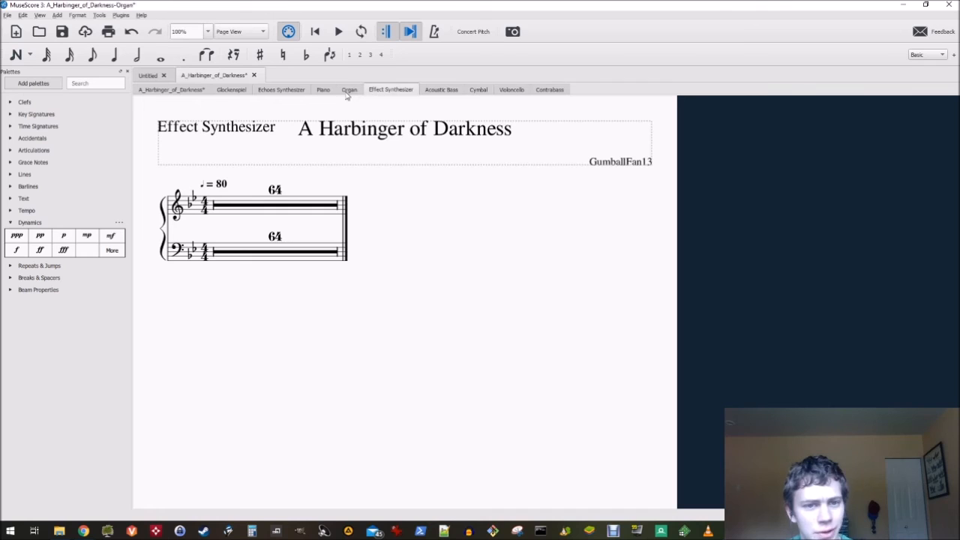
click(350, 93)
click(334, 93)
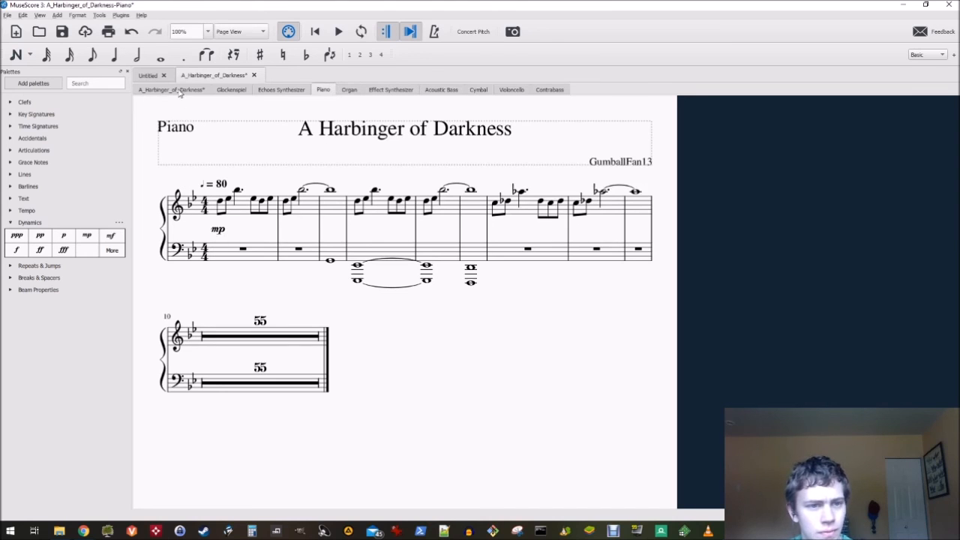
click(182, 90)
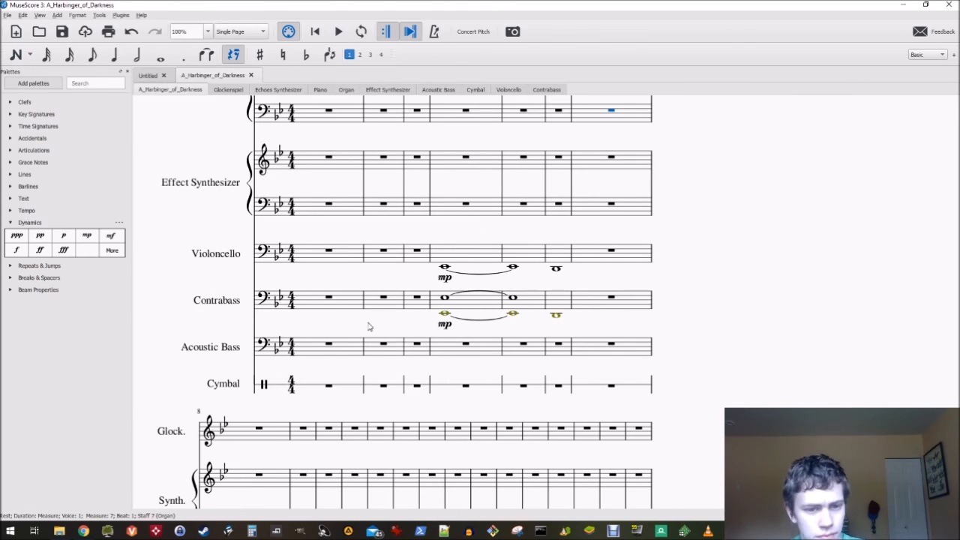
Enter a whole note in measure 3 and another in measure 6 of the Cymbal staff
click(613, 304)
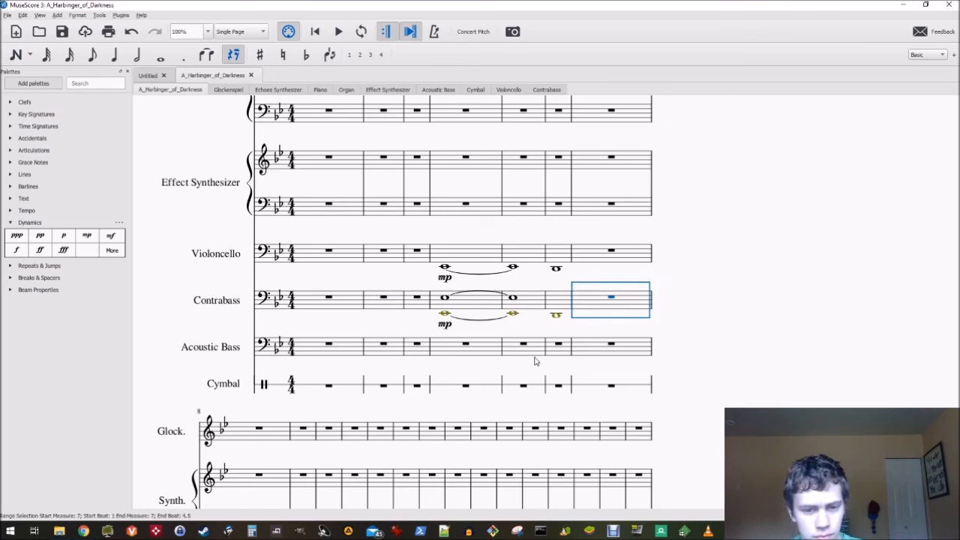
click(601, 383)
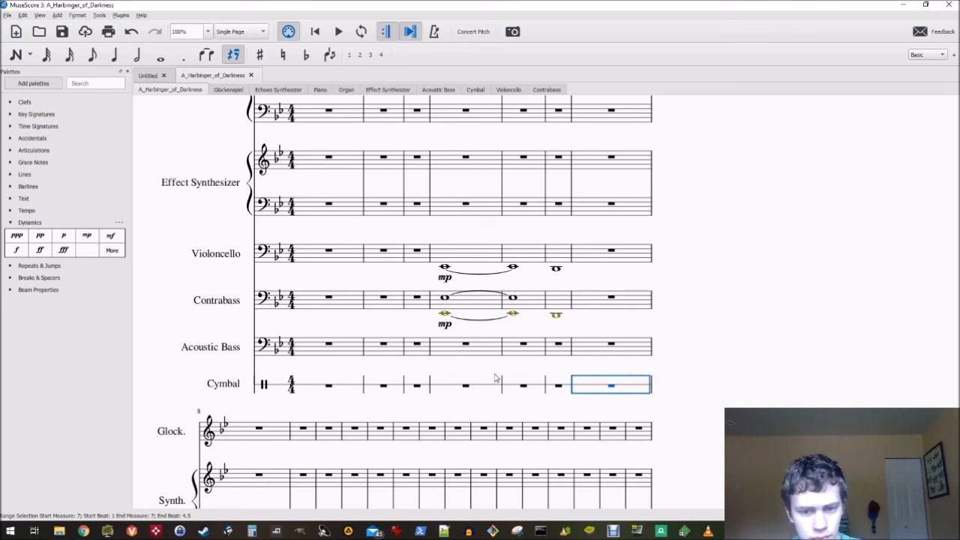
click(466, 386)
click(418, 386)
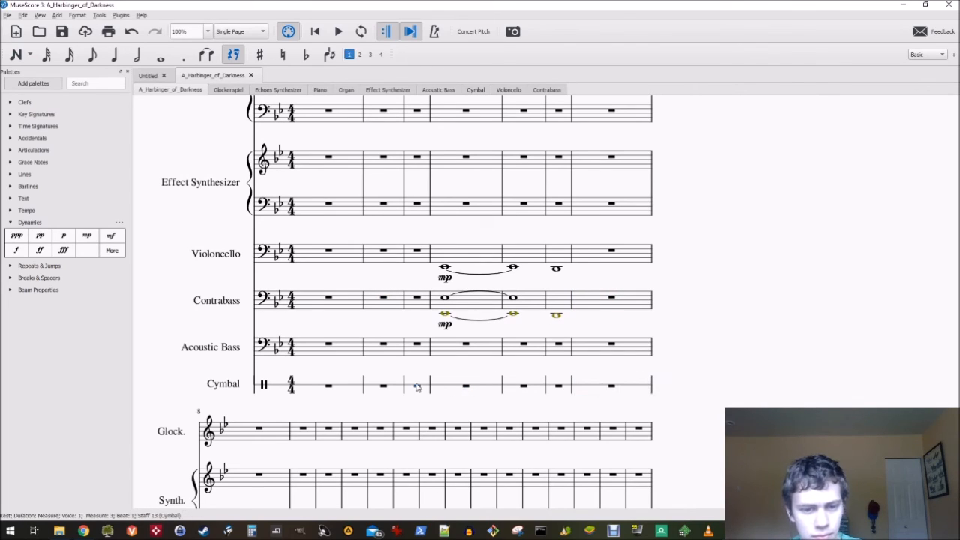
key(n)
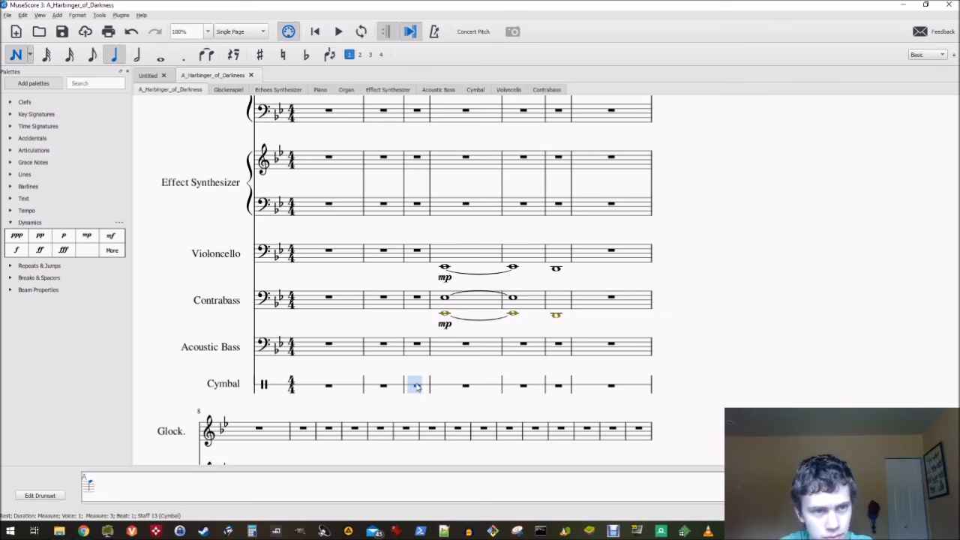
key(8)
key(7)
click(417, 386)
key(Right)
key(Right)
key(Right)
key(a)
Go back to measure 1 of the Cymbal staff, leave note input and play the score through measure 7
key(Left)
key(Left)
key(Left)
key(Left)
key(Left)
key(Left)
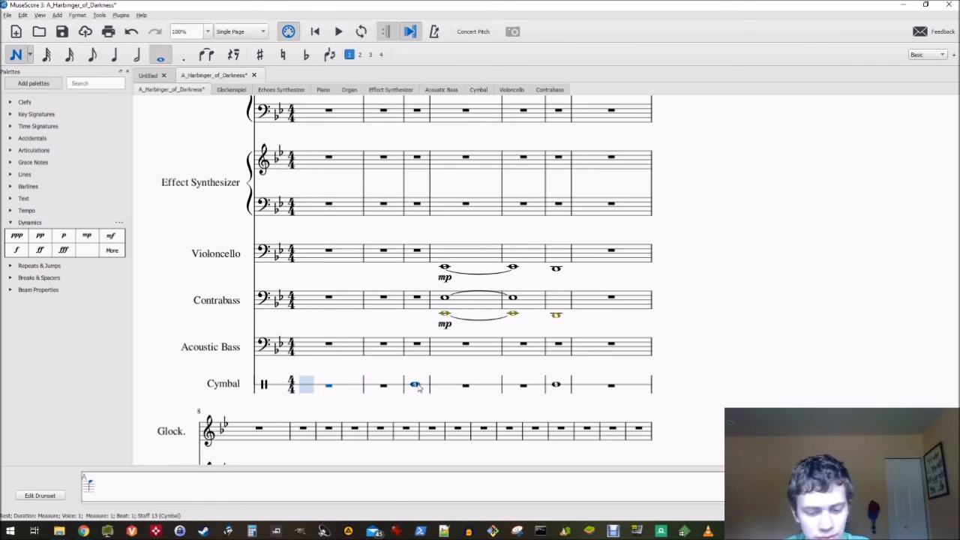
key(Escape)
click(337, 32)
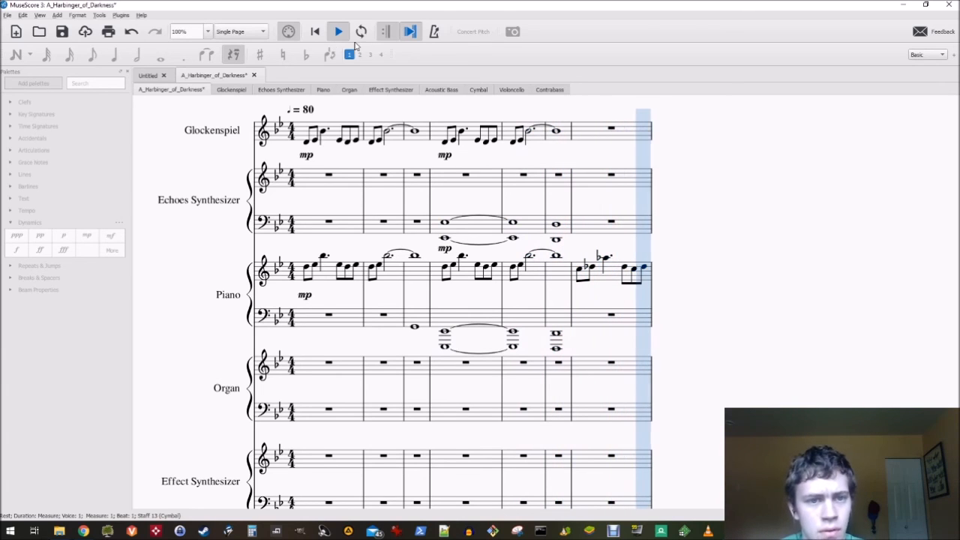
click(339, 32)
Copy the Echoes Synthesizer bass chord from measure 6 into measure 7, lower it to C, and play it back
click(252, 234)
key(Left)
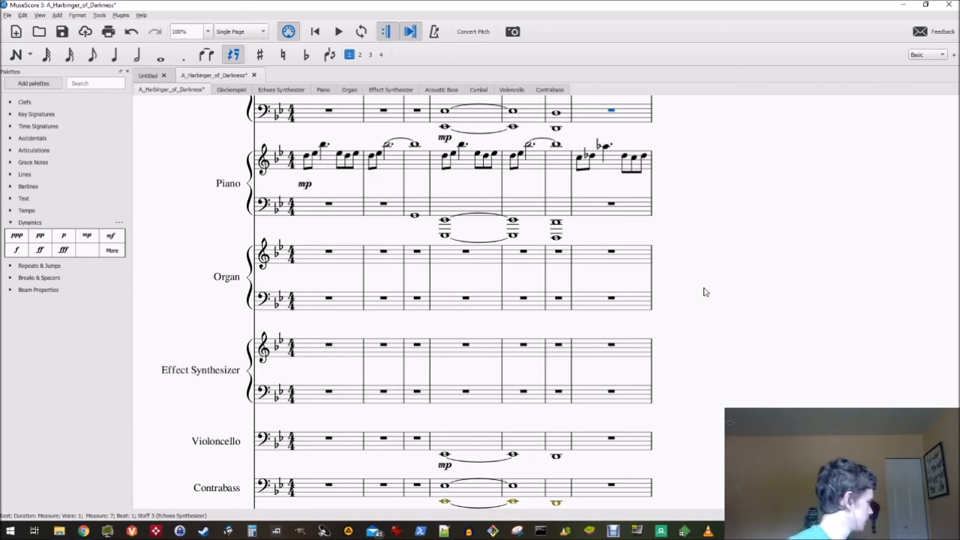
click(566, 123)
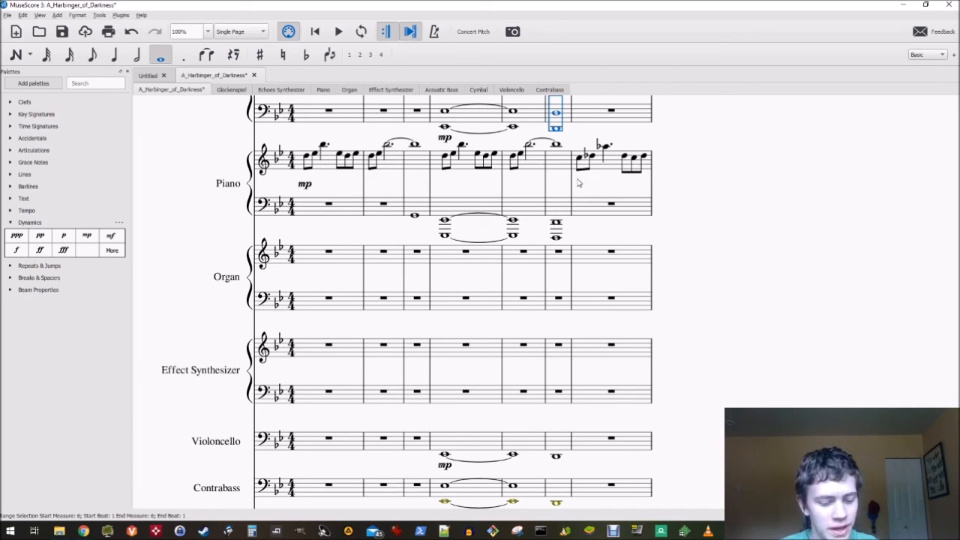
click(624, 113)
key(ctrl+v)
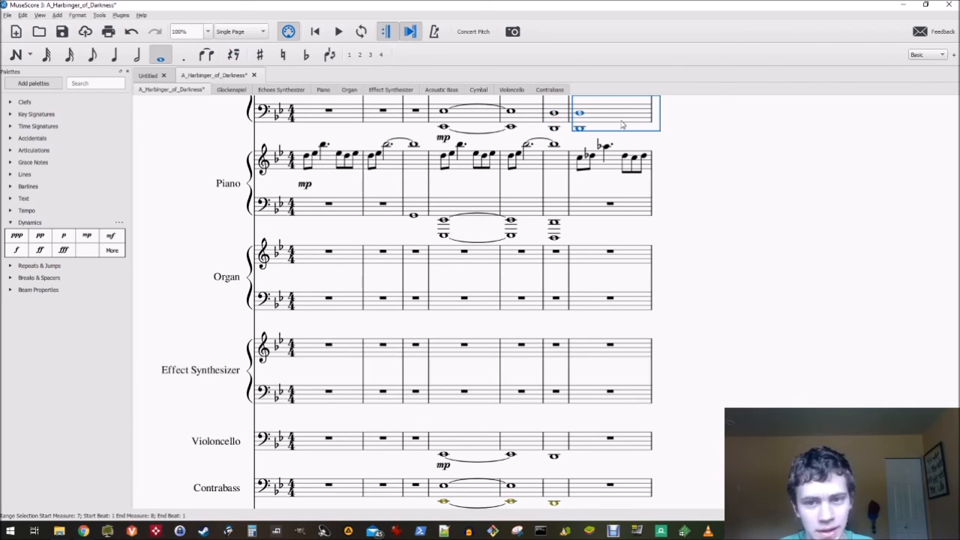
click(580, 114)
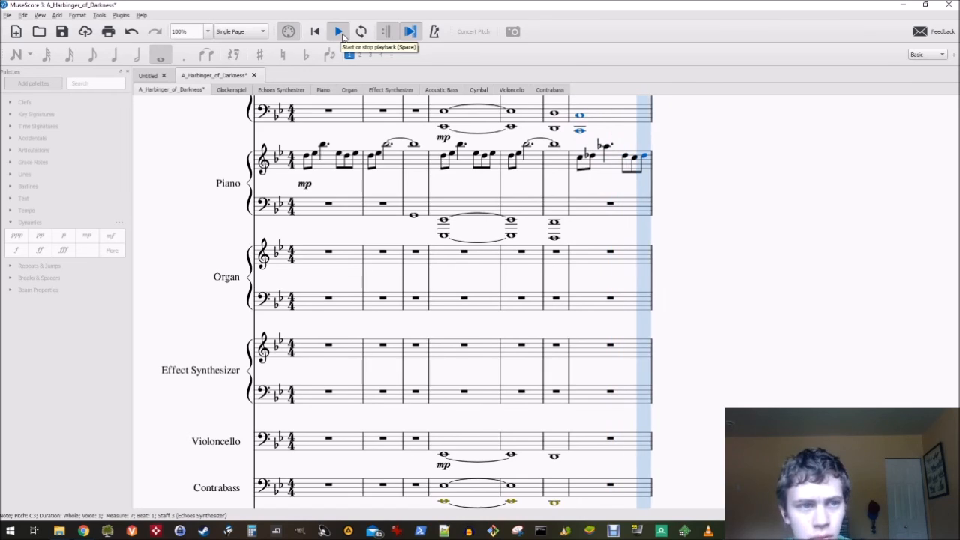
click(339, 31)
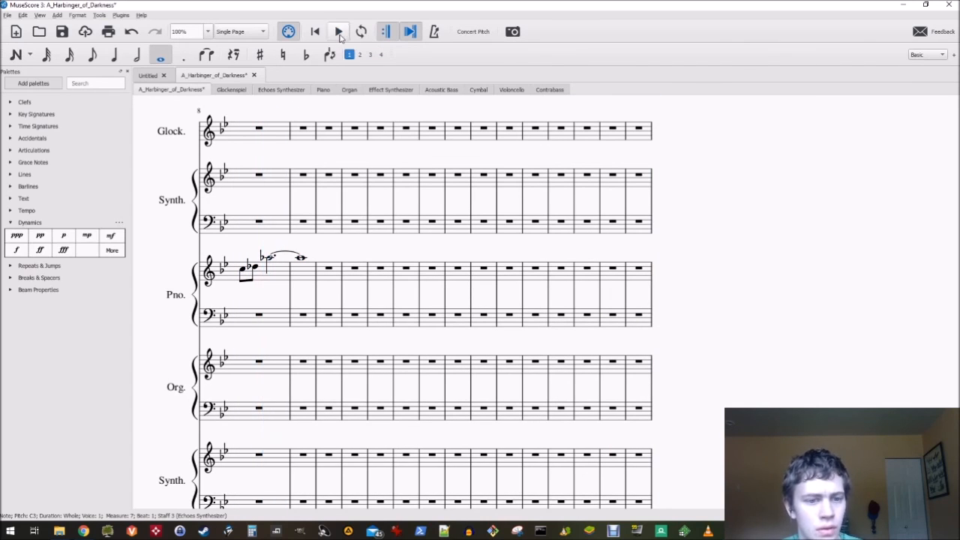
Copy the Echoes Synthesizer's measure 7 chord into measure 8 of the bass staff
click(247, 328)
key(Left)
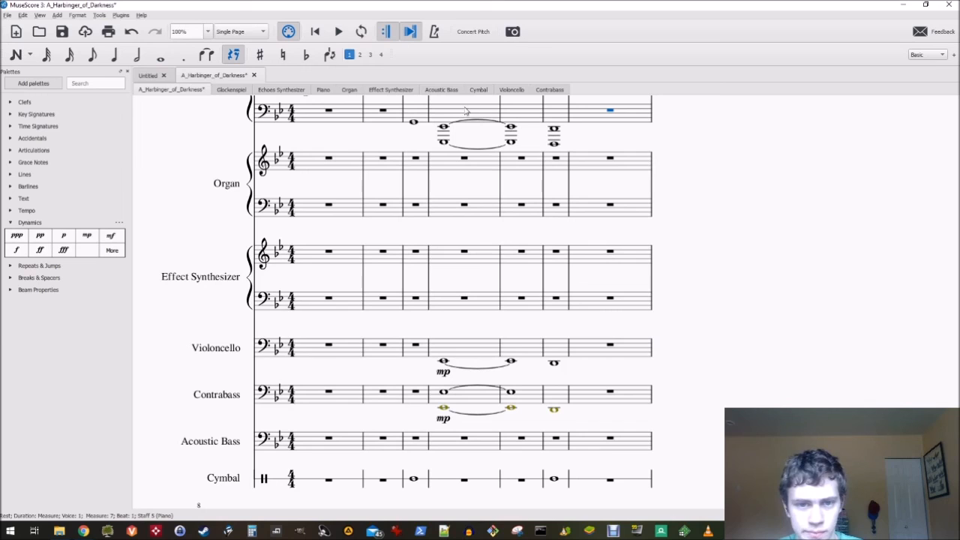
click(553, 114)
drag(723, 178, 757, 326)
click(611, 195)
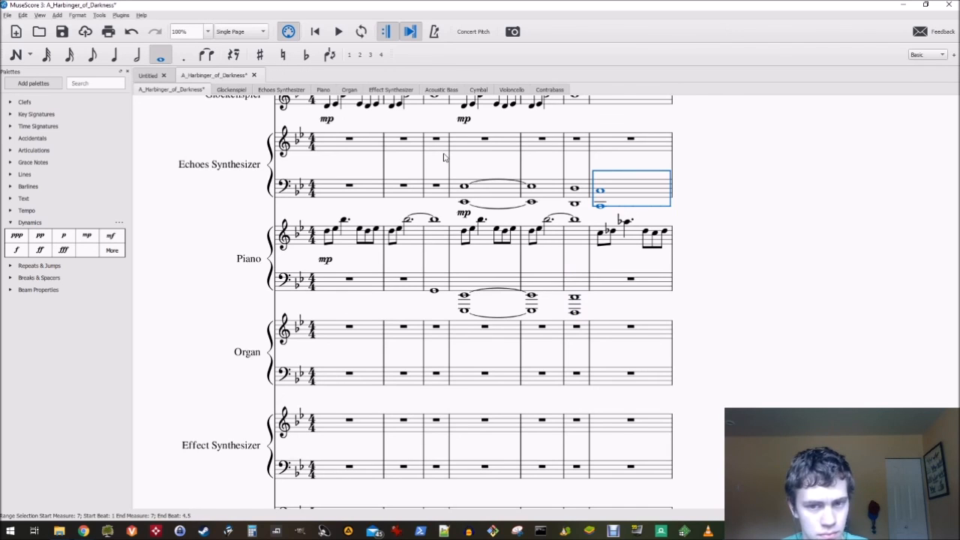
key(Right)
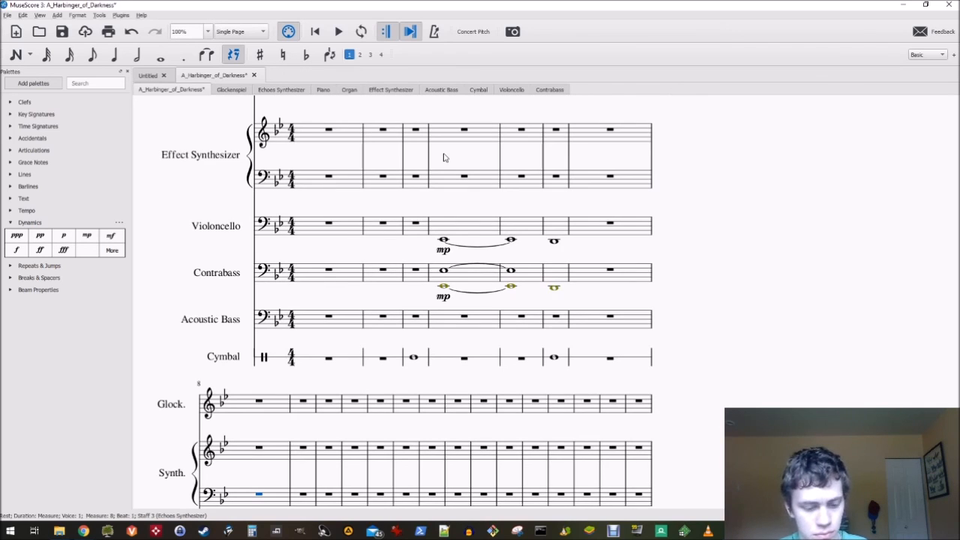
key(ctrl+v)
click(258, 448)
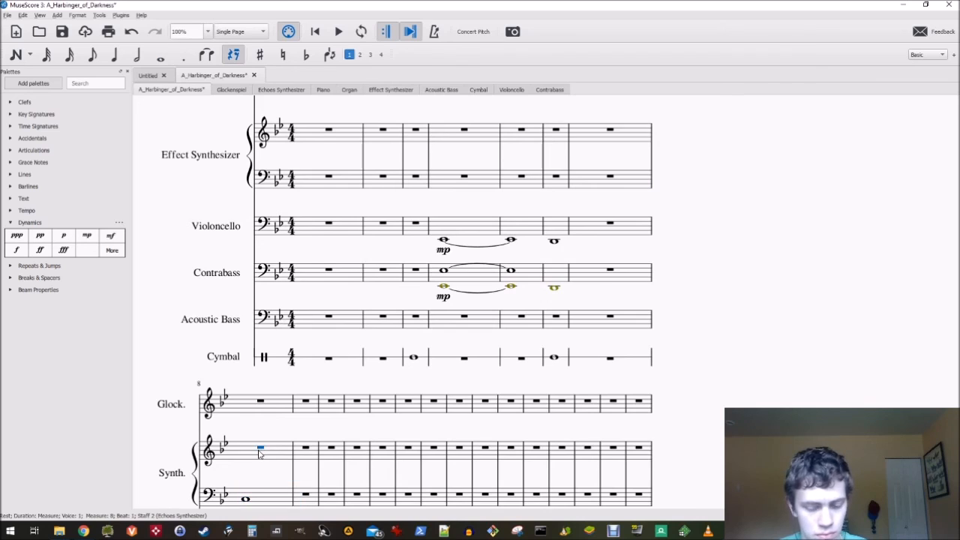
key(Left)
Tie the Echoes Synthesizer chord in measure 7 to measure 8 and play the passage back
click(595, 159)
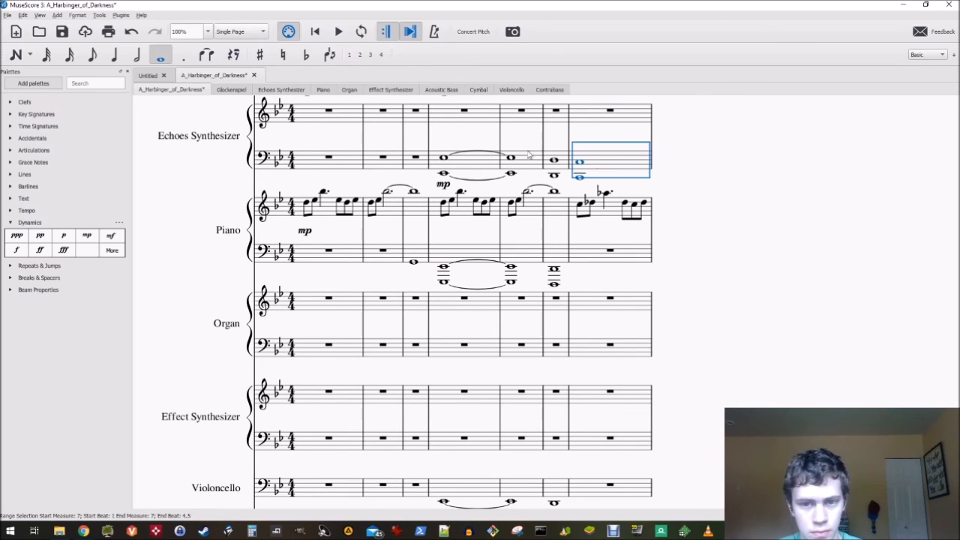
click(207, 55)
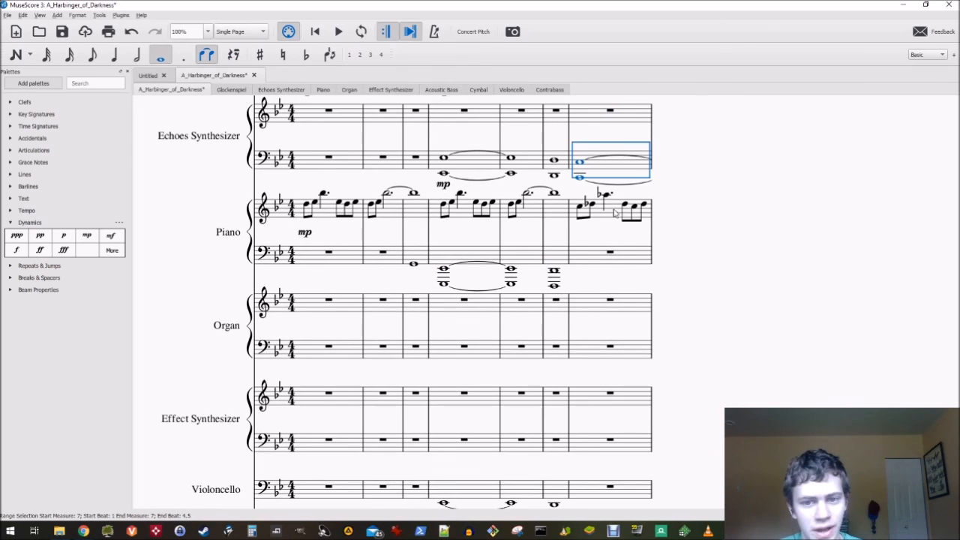
click(579, 162)
click(338, 31)
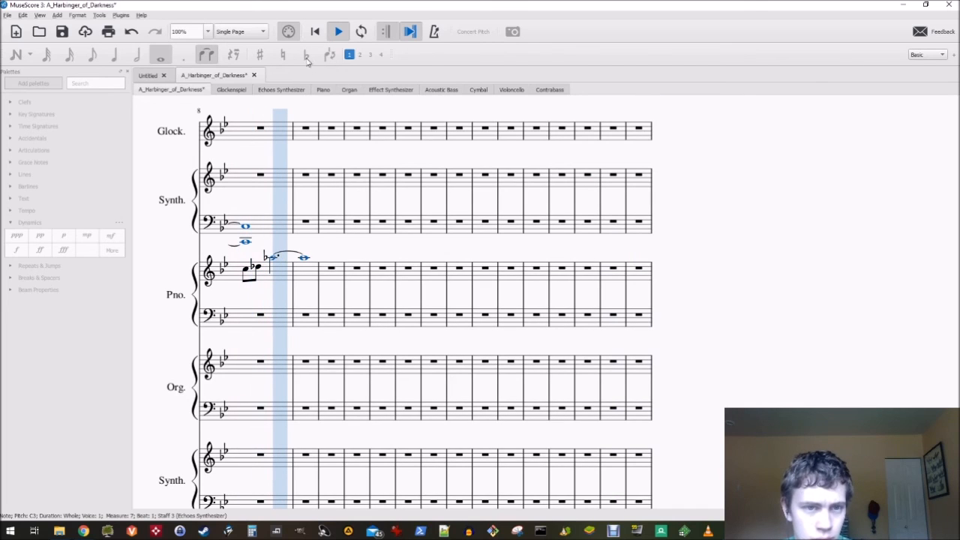
click(338, 32)
Return to measure 7 of the score, select the piano's treble measure, and open the Piano part
click(284, 137)
click(306, 129)
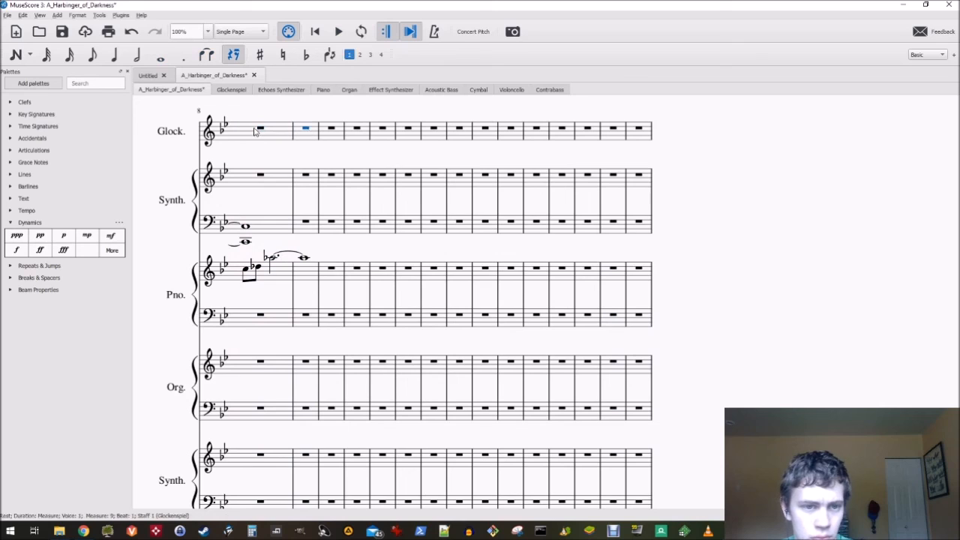
click(256, 132)
key(Left)
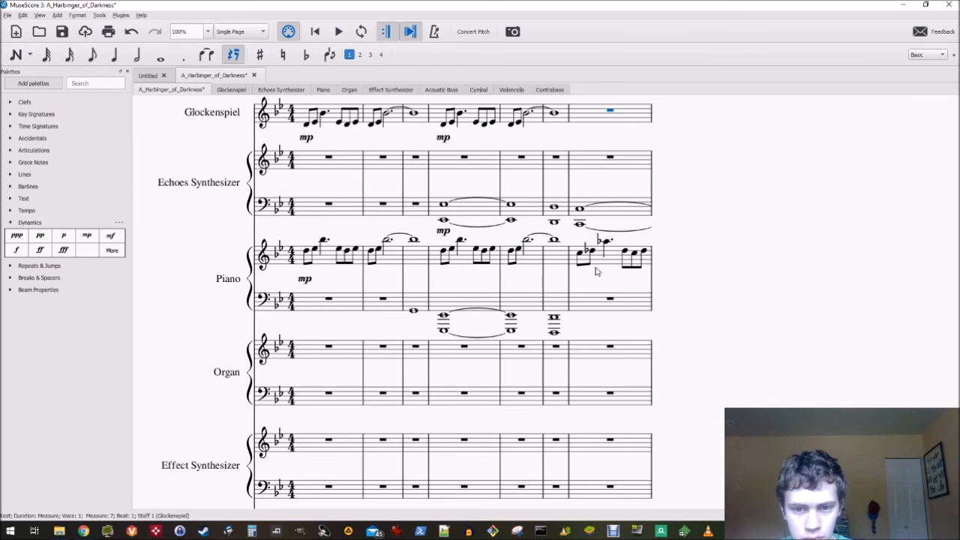
click(600, 266)
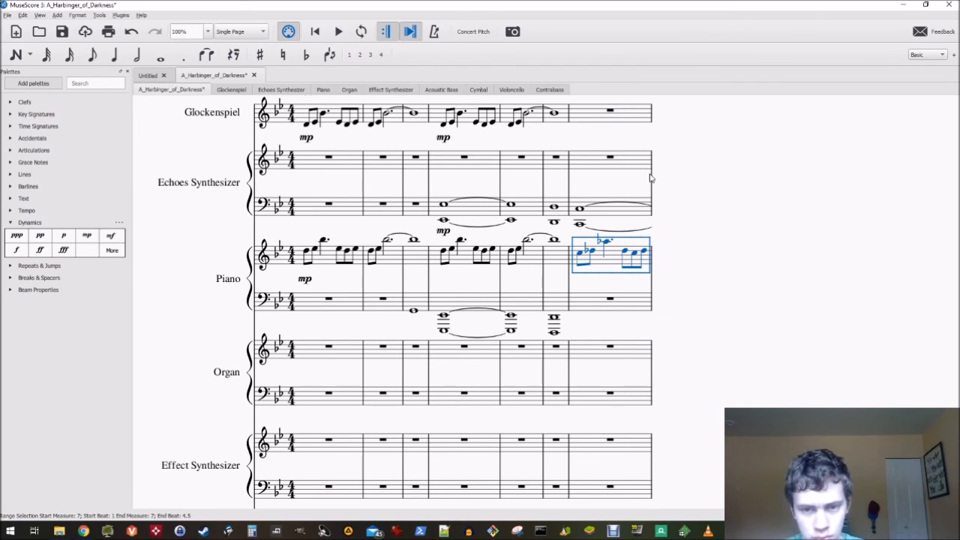
click(323, 90)
Copy the treble melody in measures 7 through 9 of the Piano part
click(606, 207)
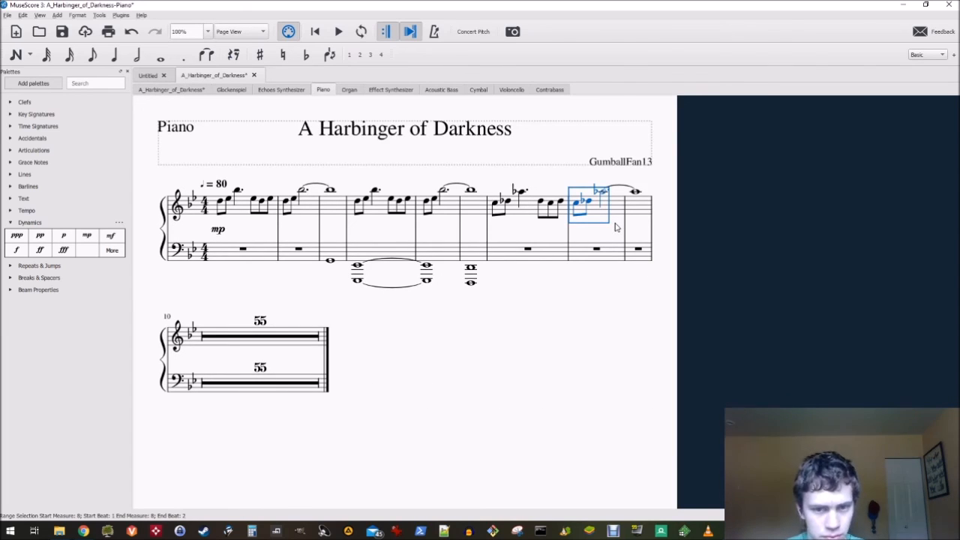
shift+click(531, 212)
key(Escape)
click(517, 213)
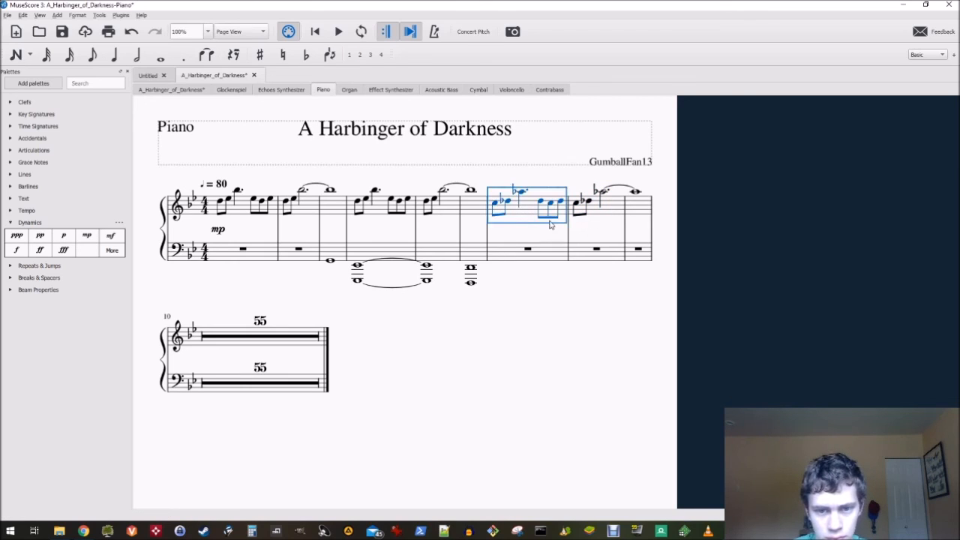
shift+click(626, 211)
key(Escape)
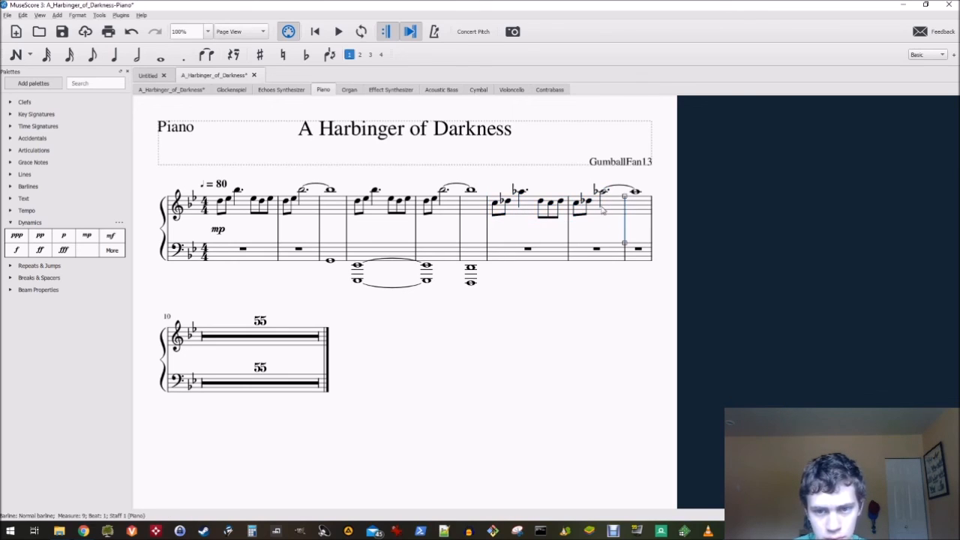
click(531, 213)
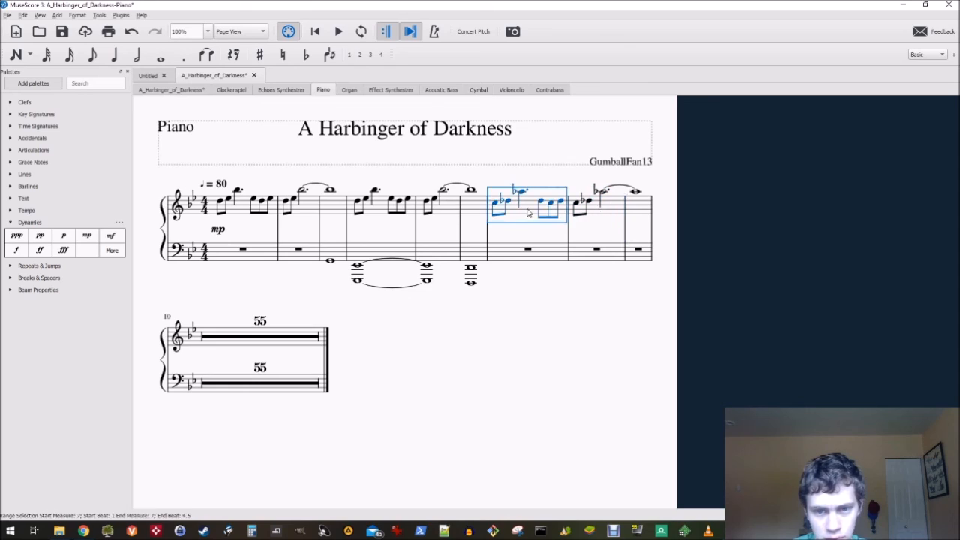
shift+click(638, 210)
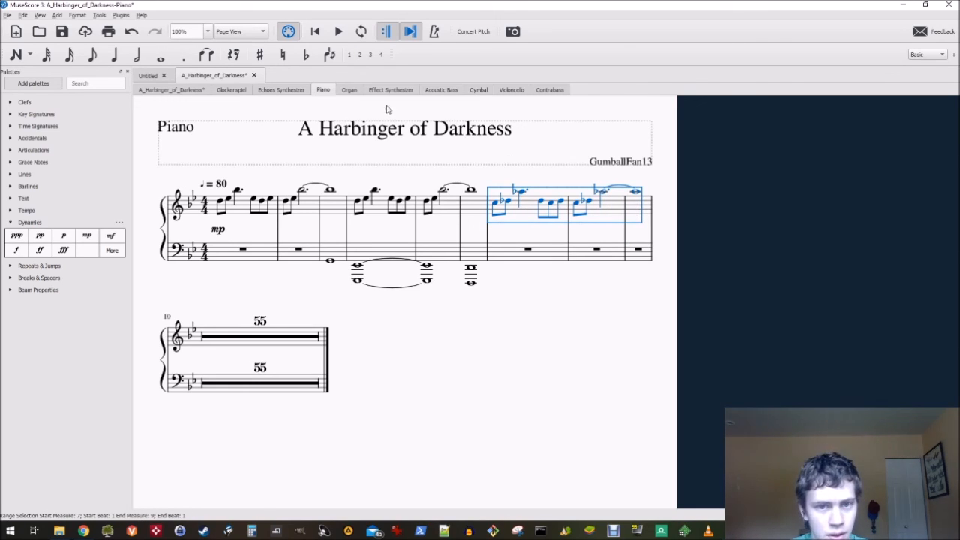
In the Glockenspiel part, expand the multimeasure rest, paste the copied melody at measure 7, and raise it an octave
click(228, 90)
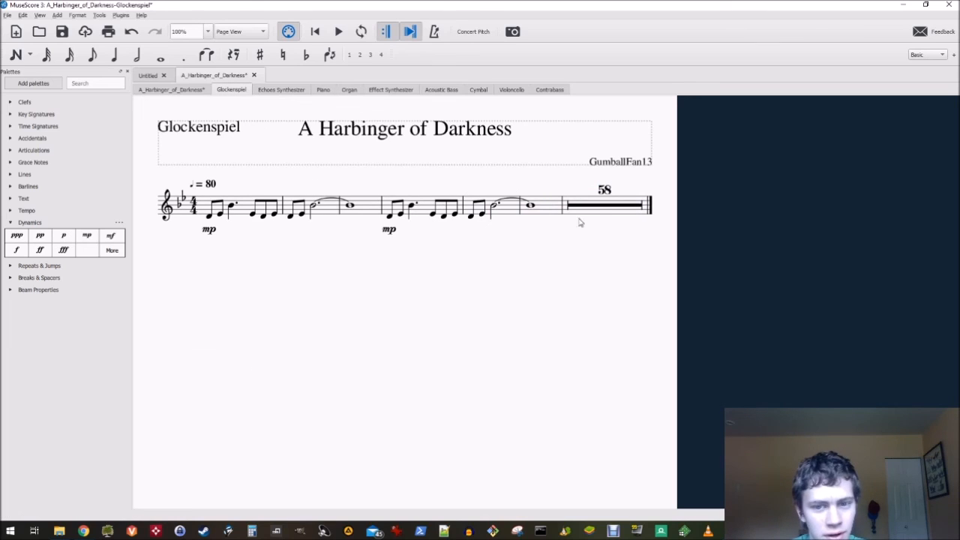
key(m)
click(482, 210)
key(ctrl+v)
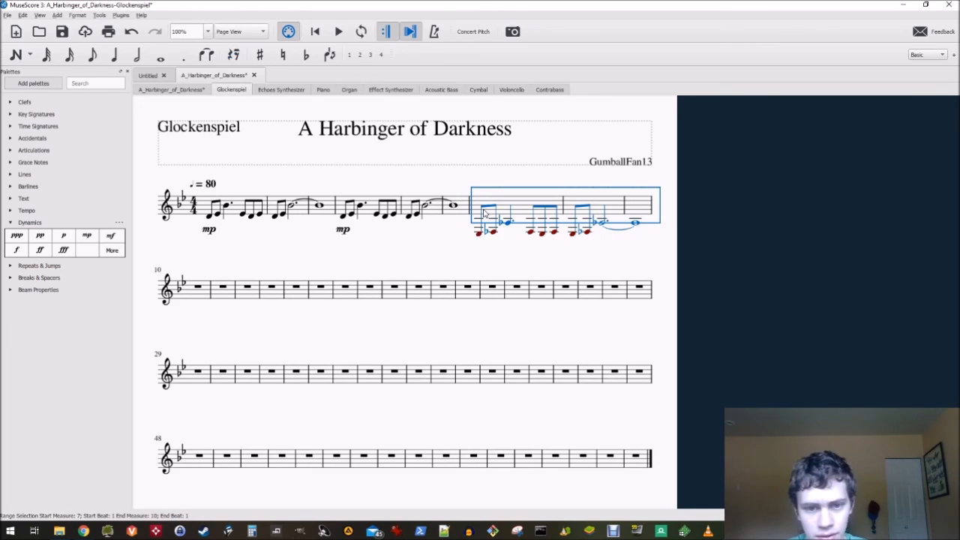
key(ctrl+Up)
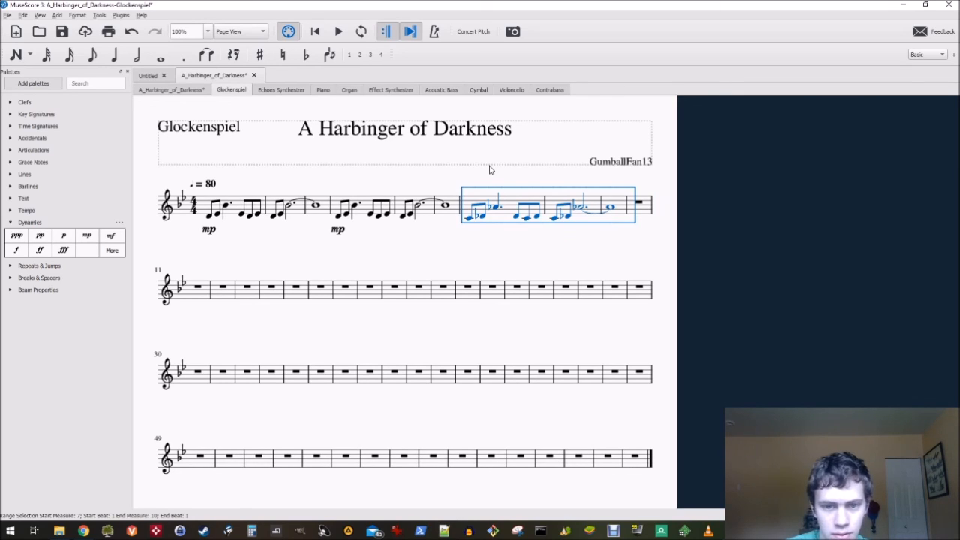
Delete the mp marking at measure 4 of the Glockenspiel part, return to the full score, and save it
click(339, 232)
key(Escape)
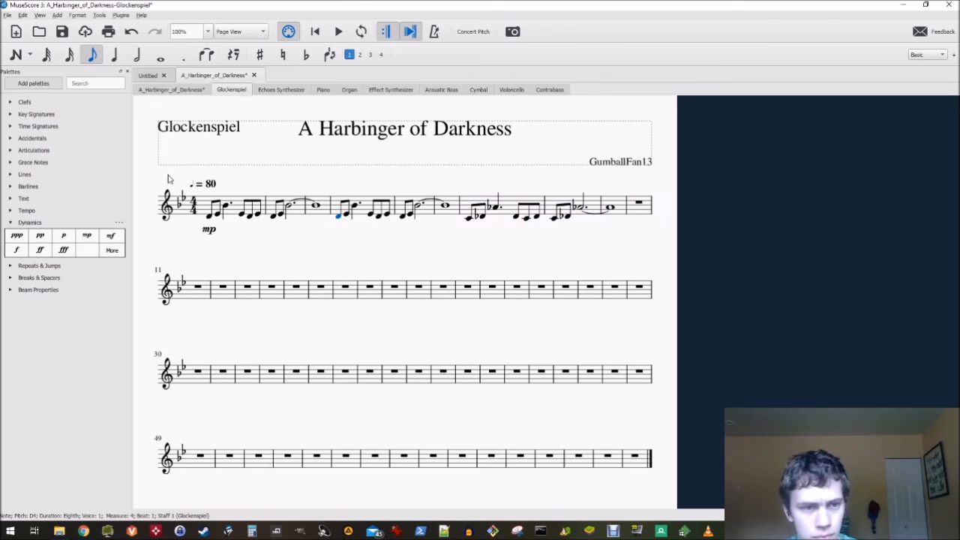
click(181, 90)
key(ctrl+s)
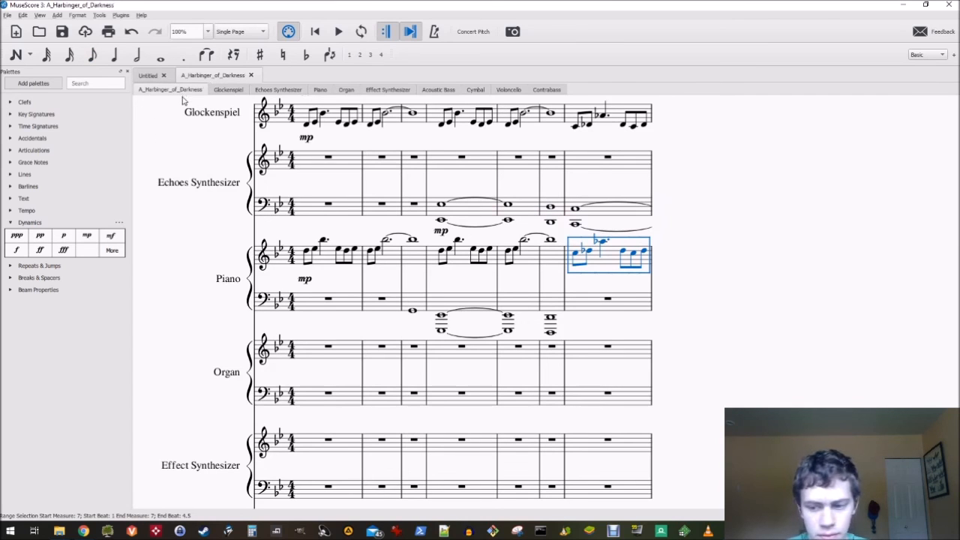
Save the score to the F: drive as A_Harbinger_of_Darkness.mscz
click(8, 16)
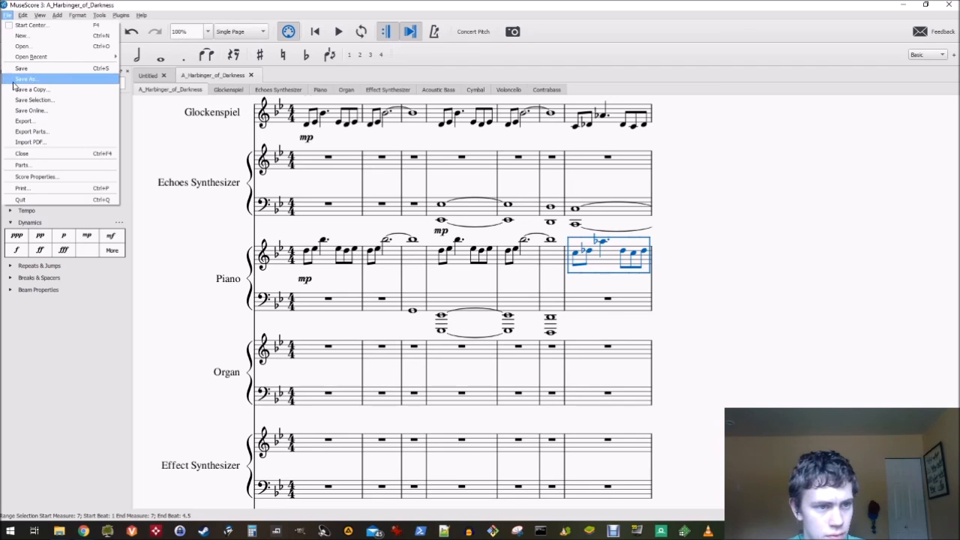
click(17, 85)
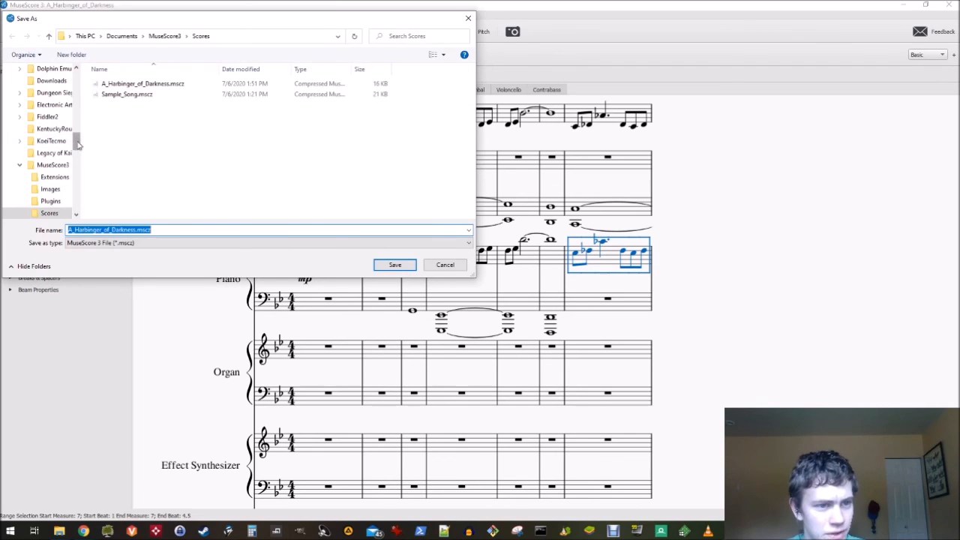
drag(78, 182, 78, 216)
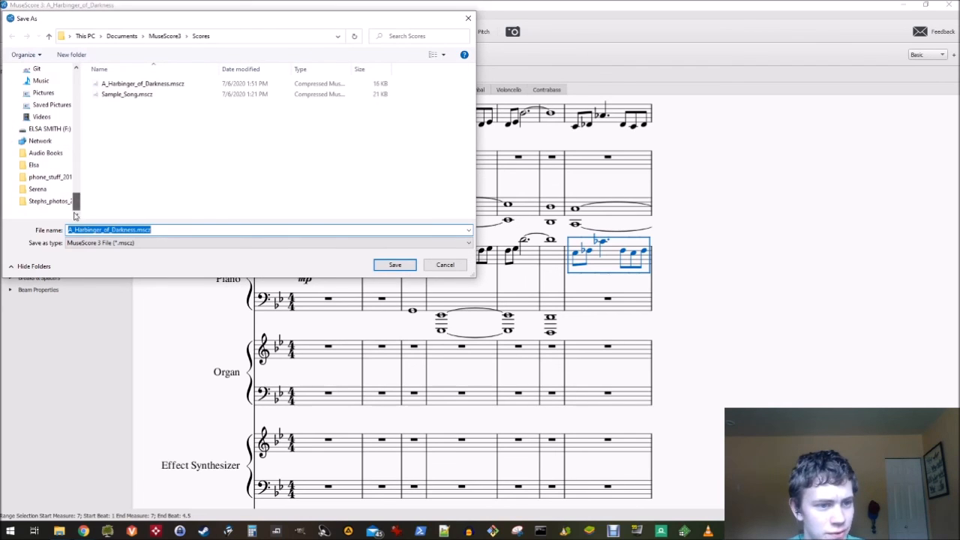
click(62, 130)
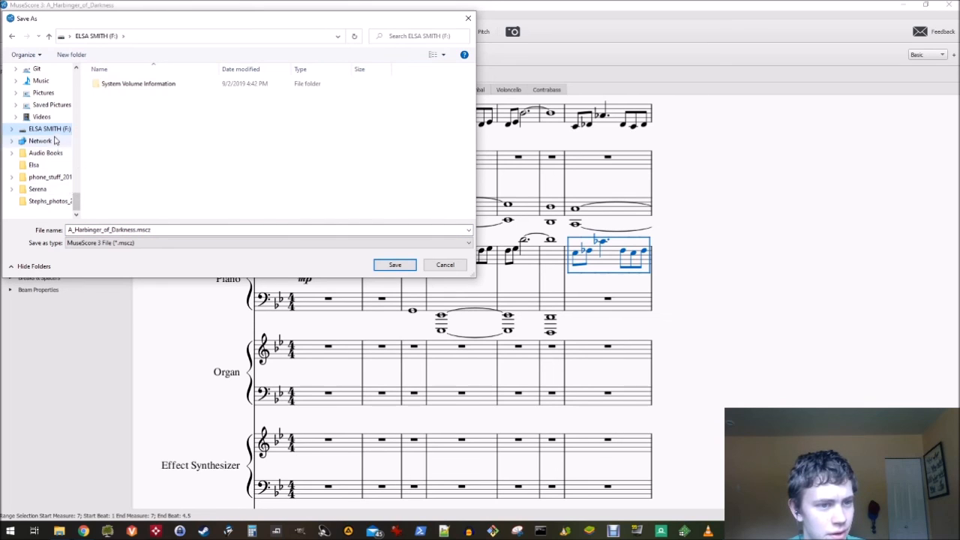
click(388, 266)
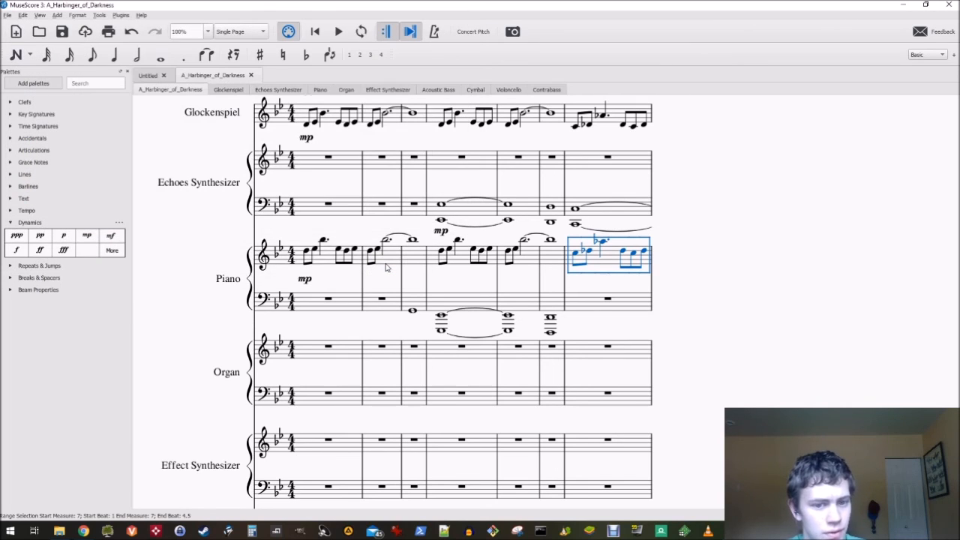
Check individual notes in measures 7 and 8 of the Glockenspiel part and return to the full score
click(237, 90)
click(515, 216)
click(526, 219)
click(535, 217)
click(554, 218)
click(562, 216)
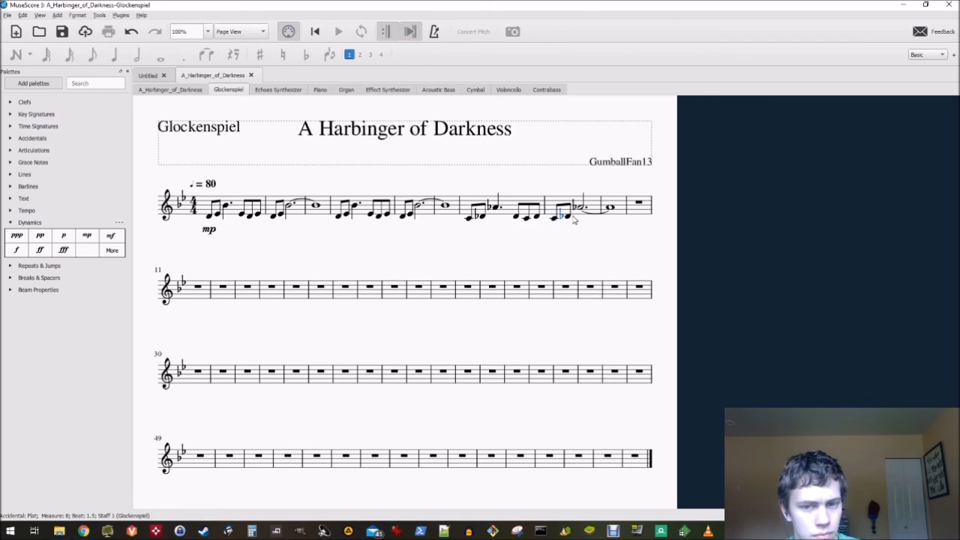
click(176, 90)
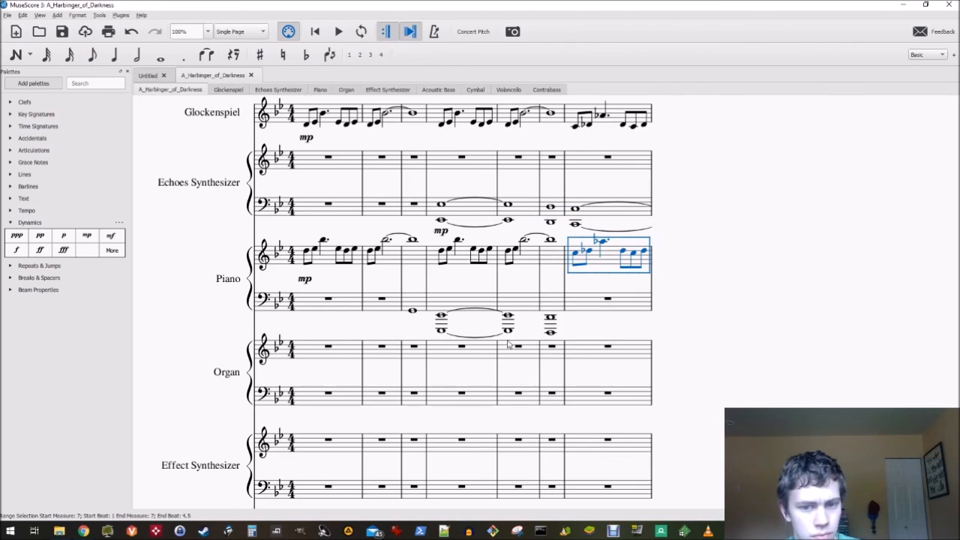
click(596, 308)
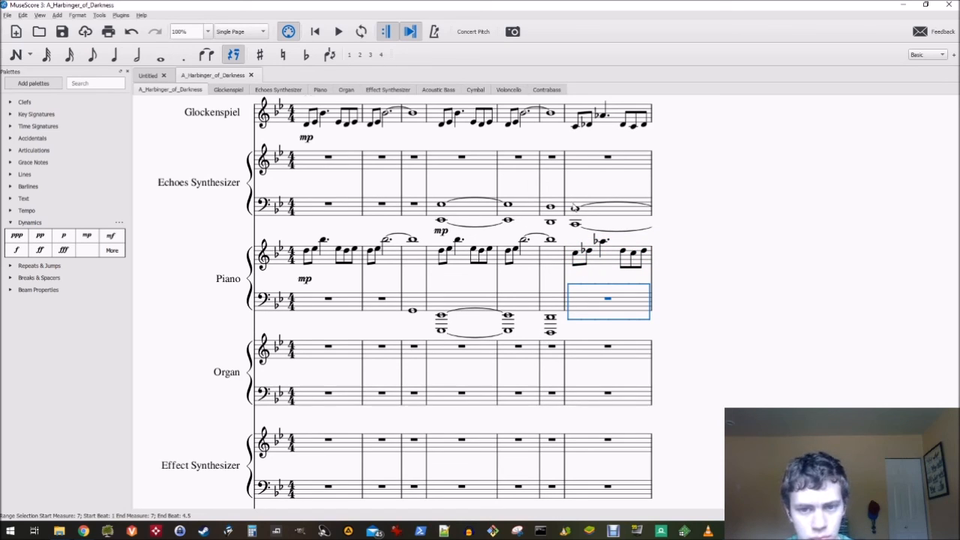
click(575, 208)
key(Right)
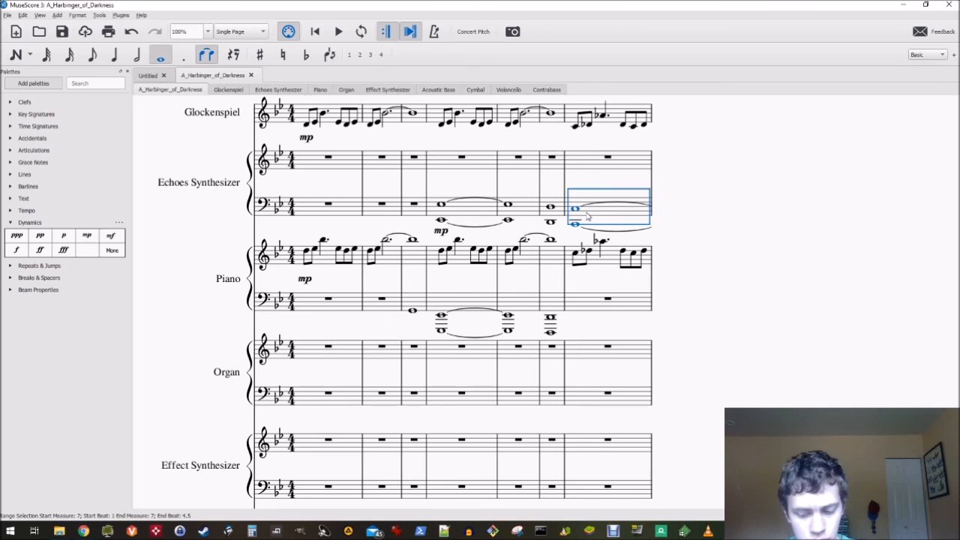
key(Left)
key(Left)
key(Left)
key(Left)
key(Left)
key(Left)
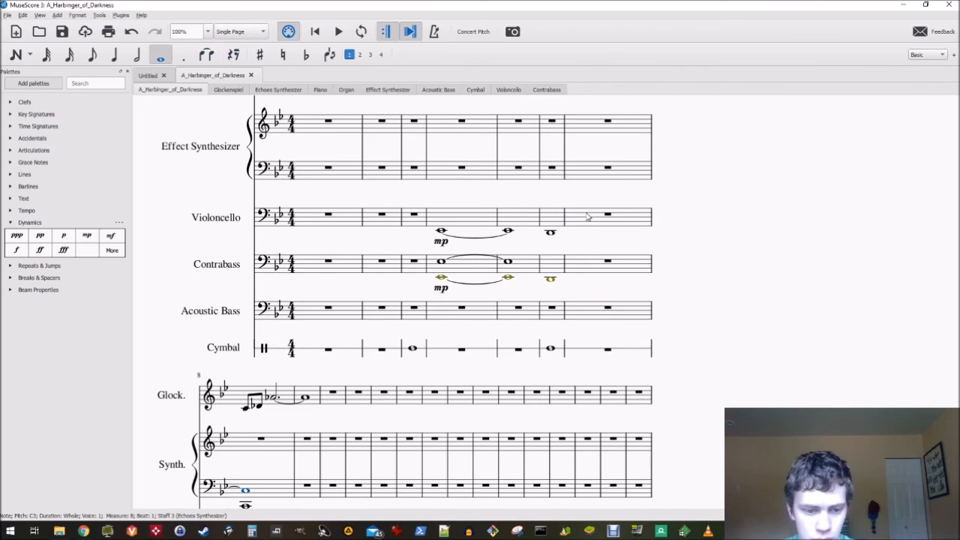
key(Left)
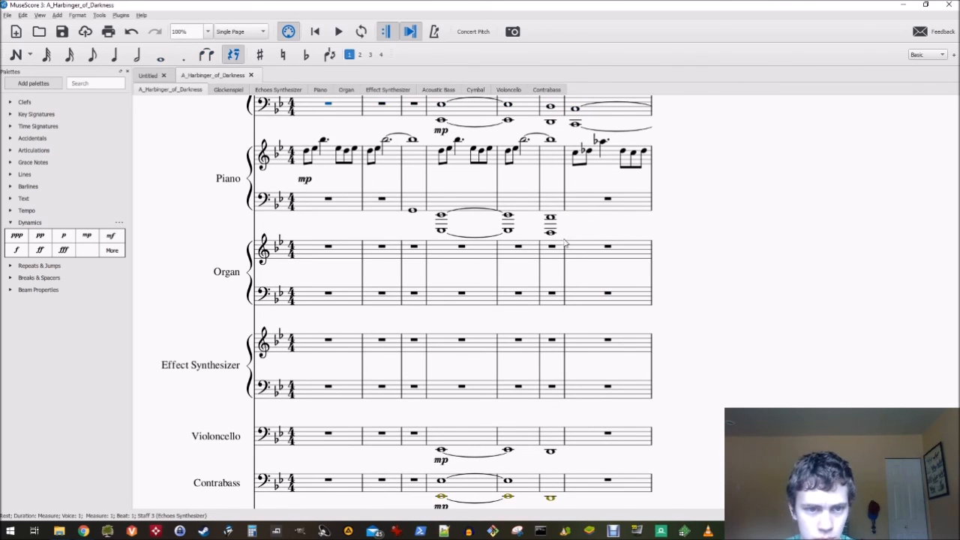
Delete the whole note in measure 3 of the Cymbal staff
scroll(765, 334, down, 2)
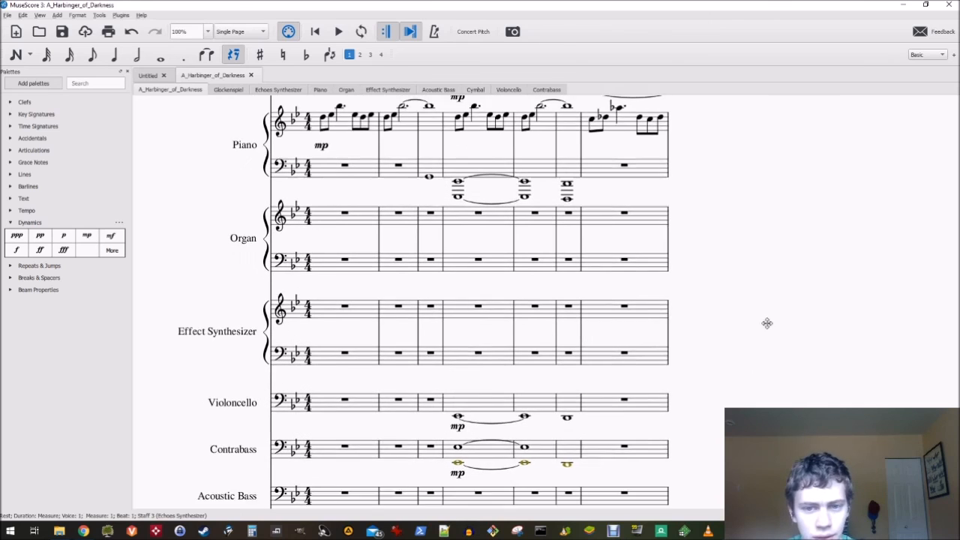
scroll(775, 305, down, 2)
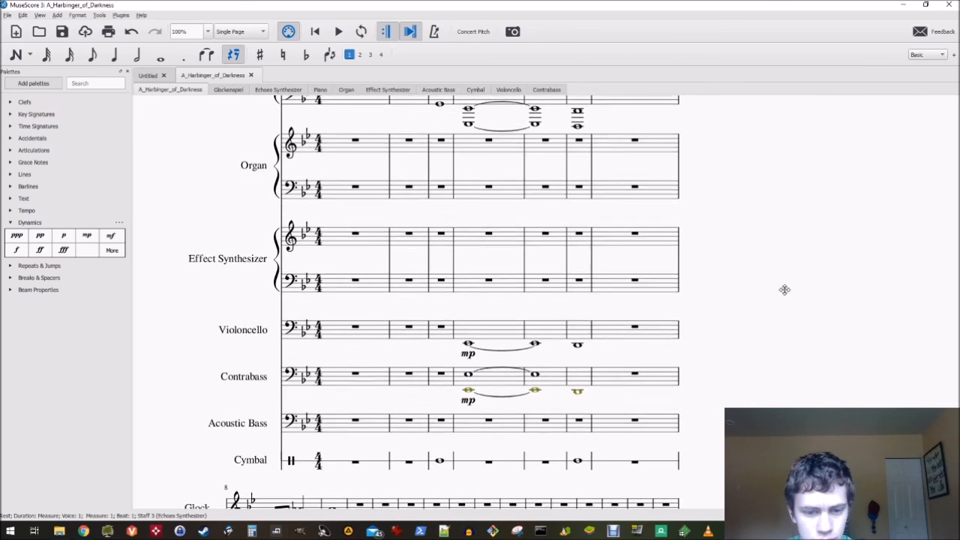
click(442, 460)
key(Delete)
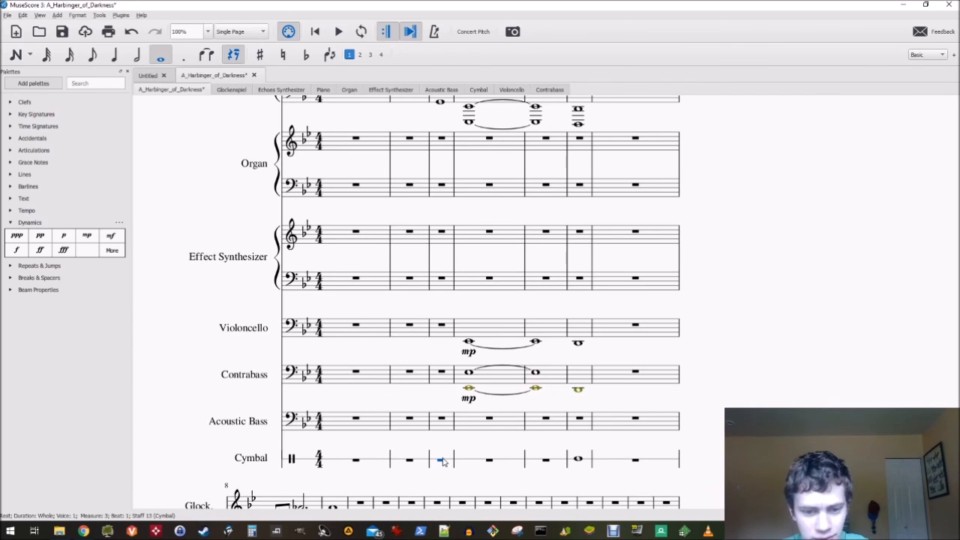
Fill measure 3 of the Cymbal staff with a quarter rest and a dotted half crash cymbal note starting on beat 2
key(n)
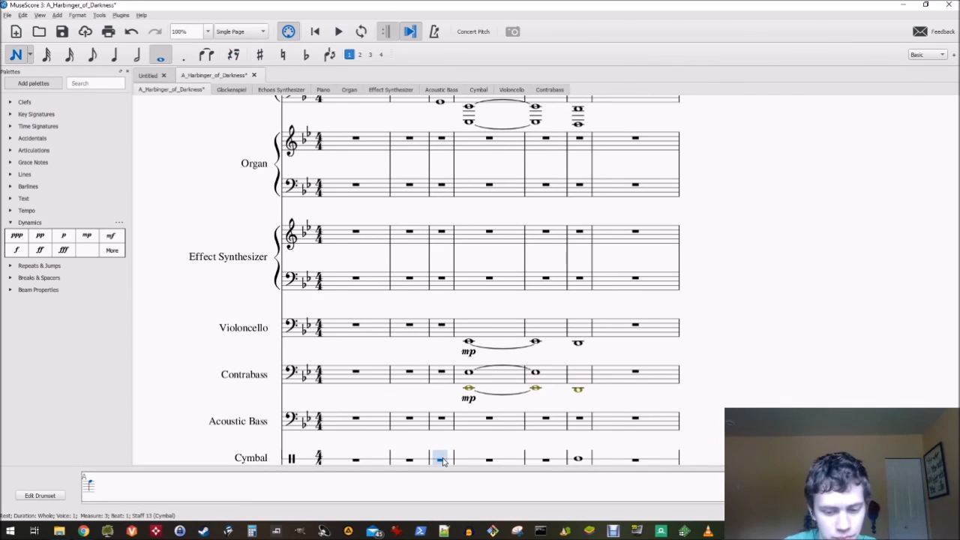
key(Right)
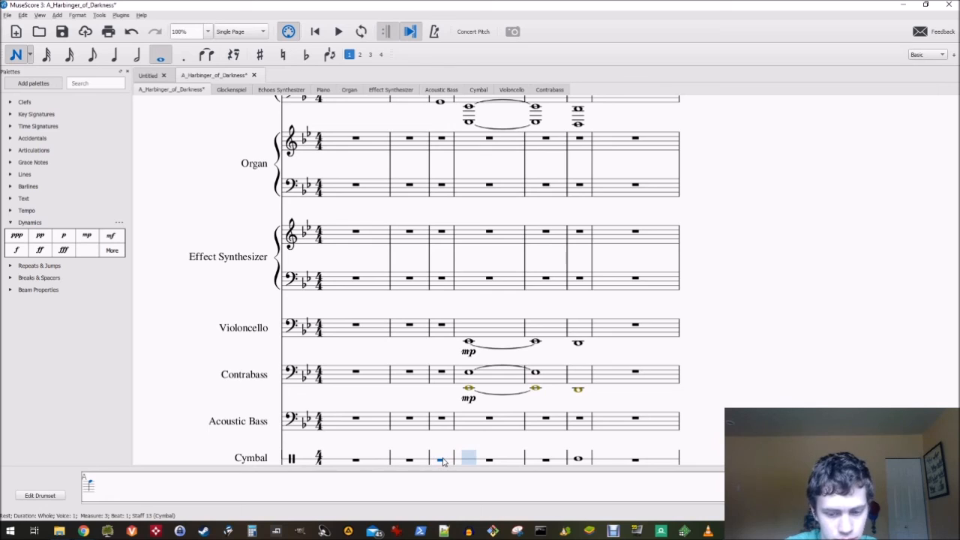
key(Left)
key(5)
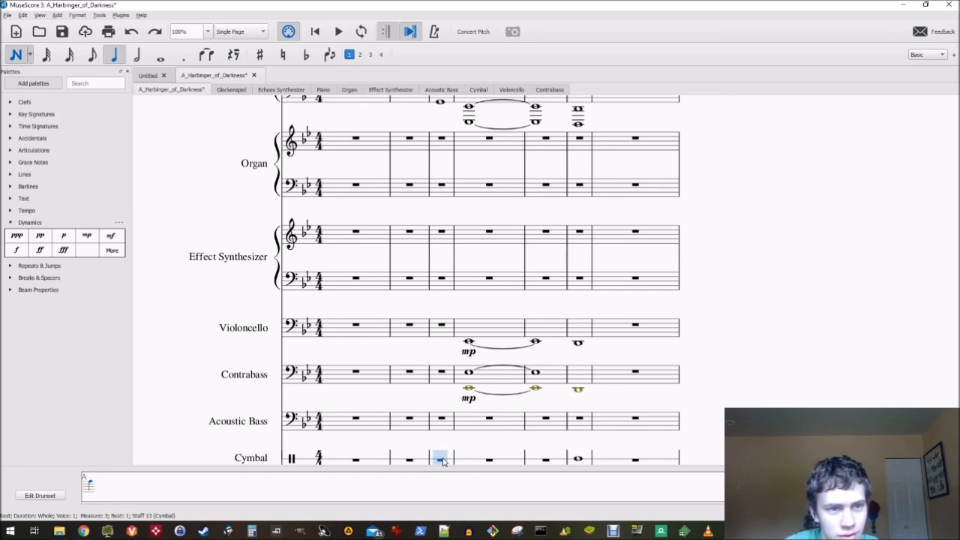
key(0)
key(0)
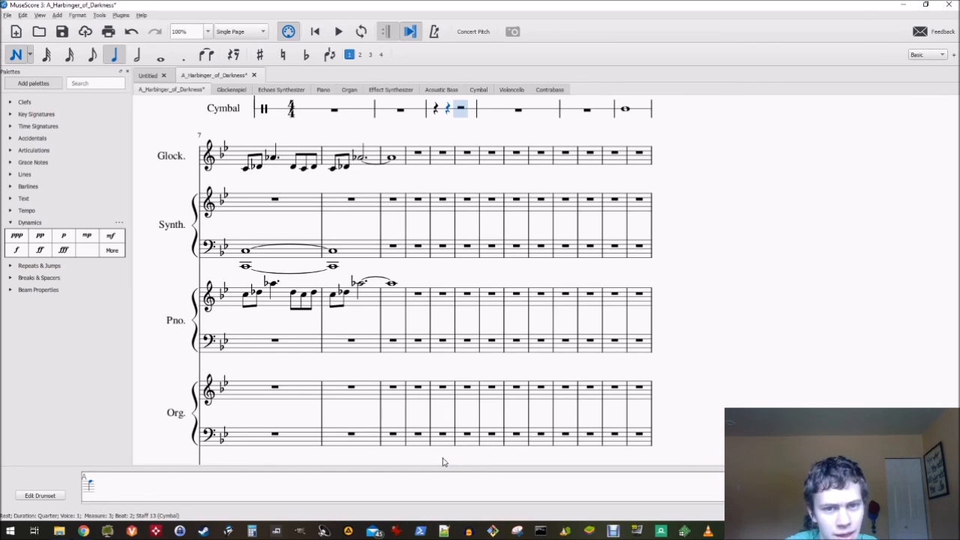
key(Left)
key(6)
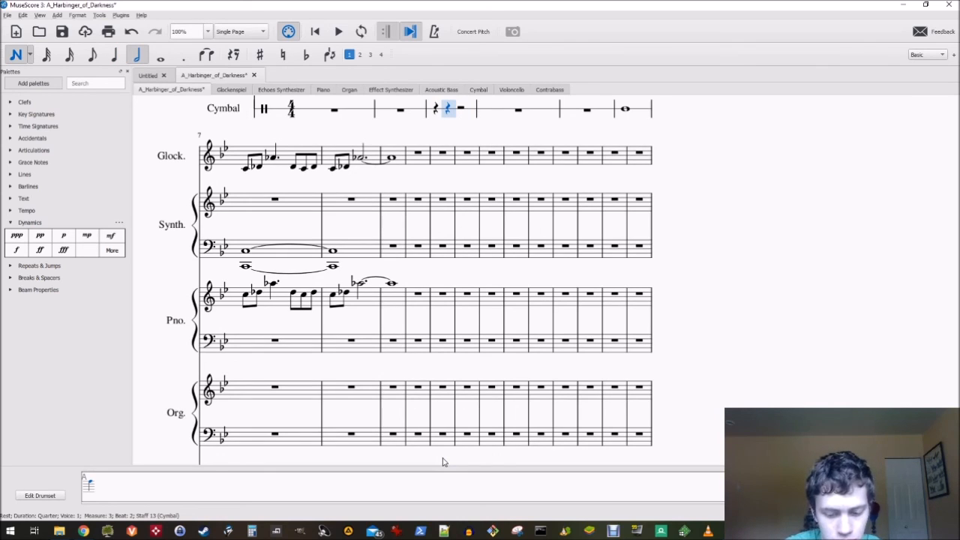
key(period)
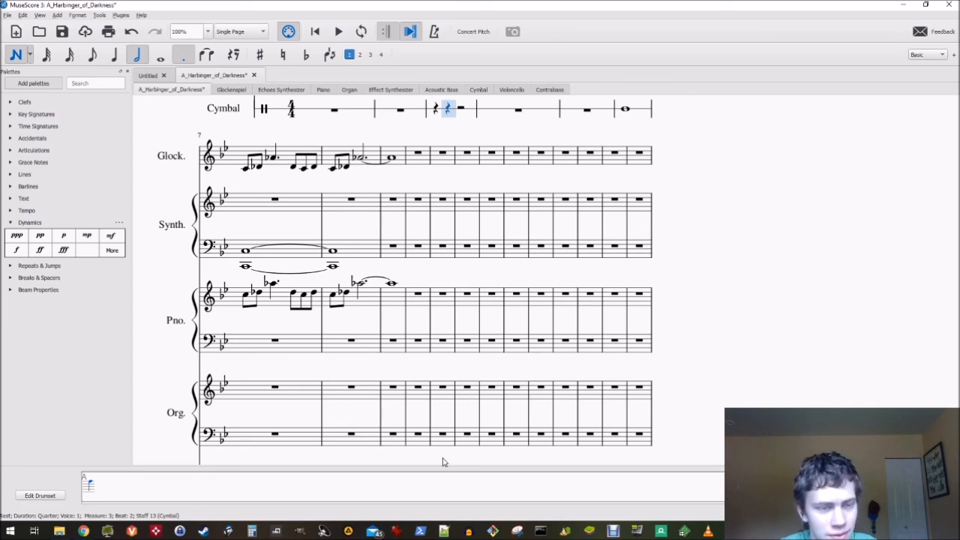
key(a)
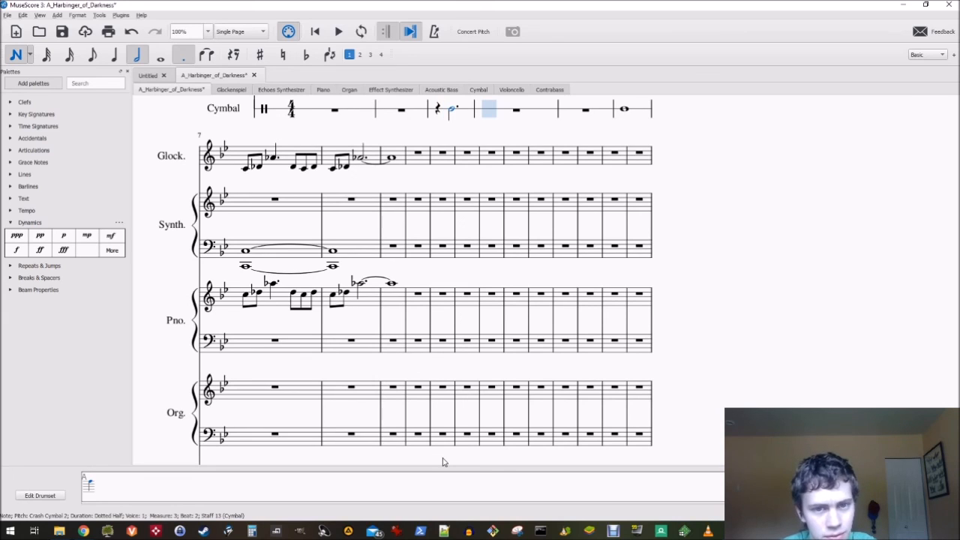
key(Left)
key(Left)
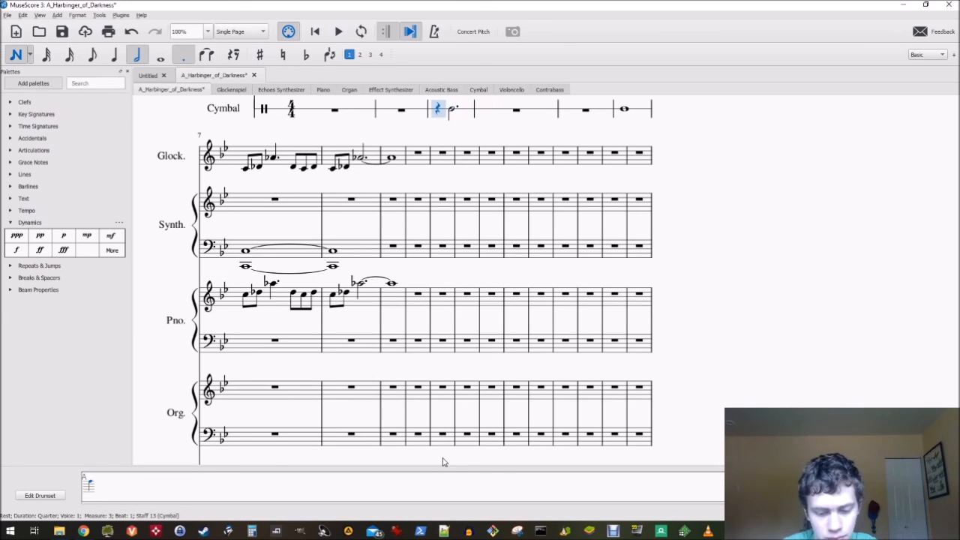
key(Escape)
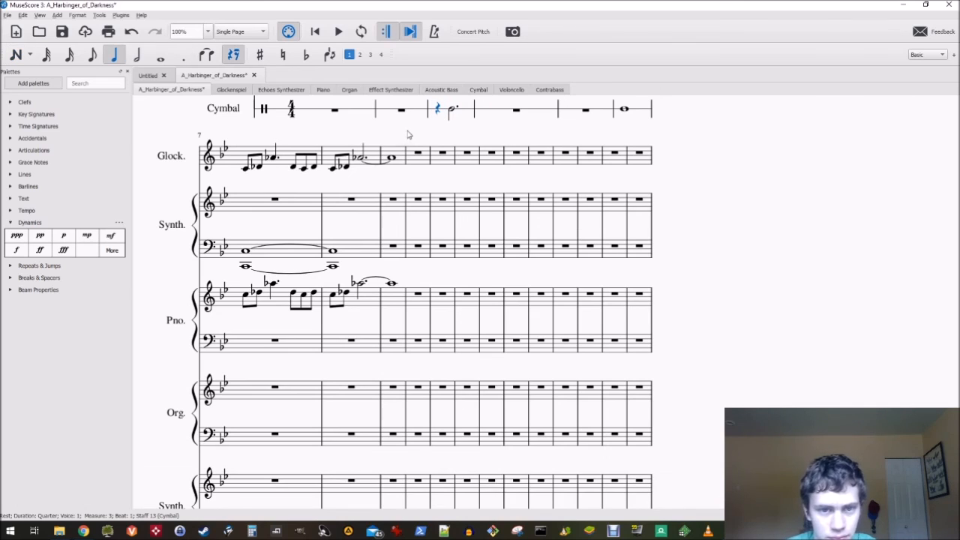
Play back the score from measure 2 to hear the new cymbal entry
click(402, 111)
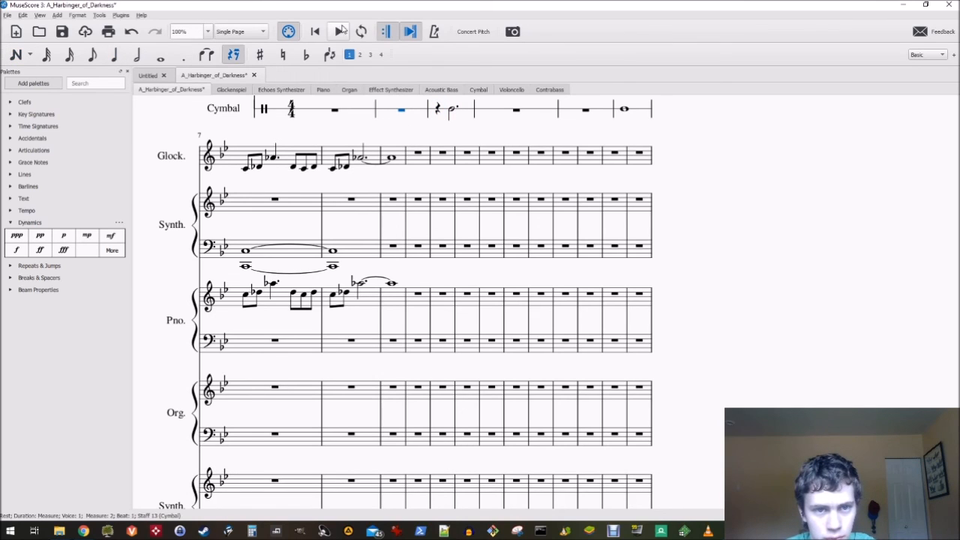
click(339, 31)
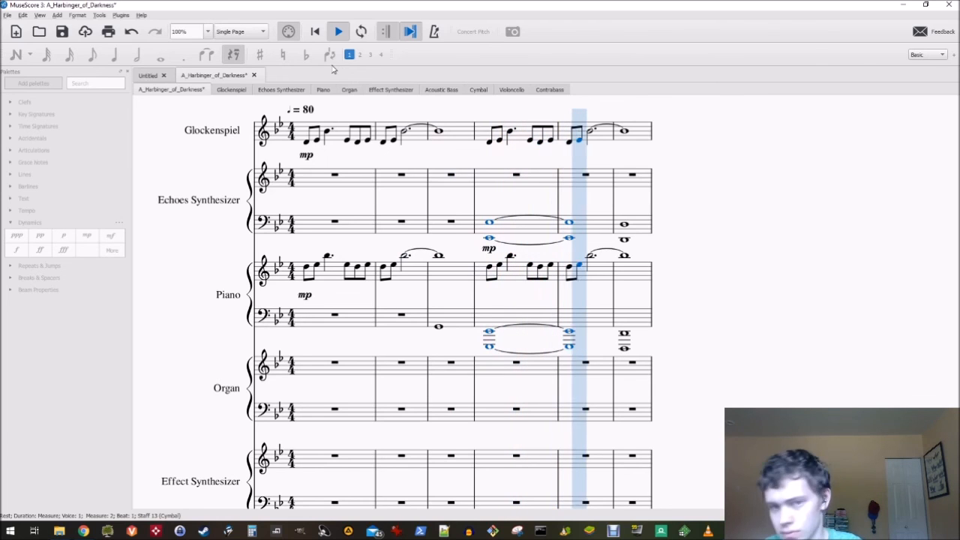
click(340, 32)
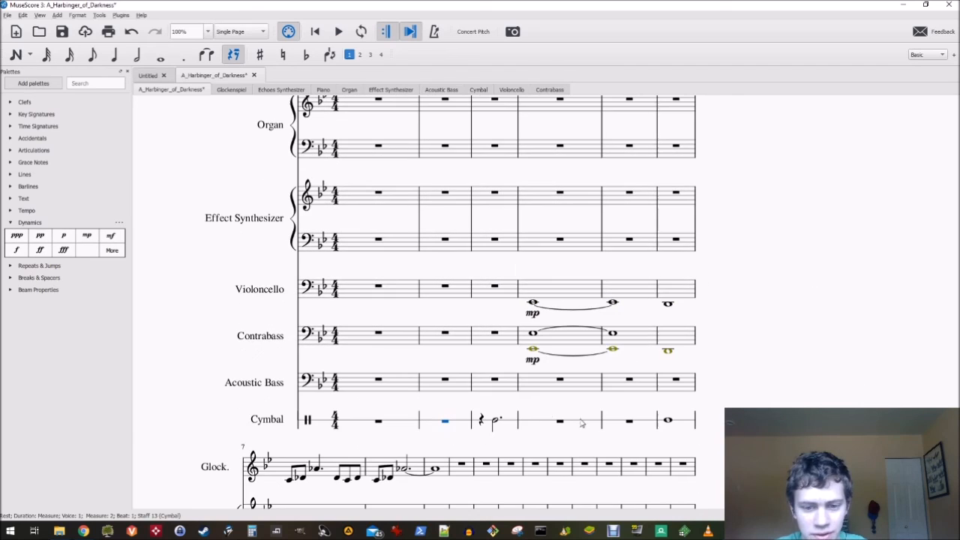
Add a quarter crash cymbal note on beat 1 of measure 4 and tie the dotted half note in measure 3 to it
click(495, 424)
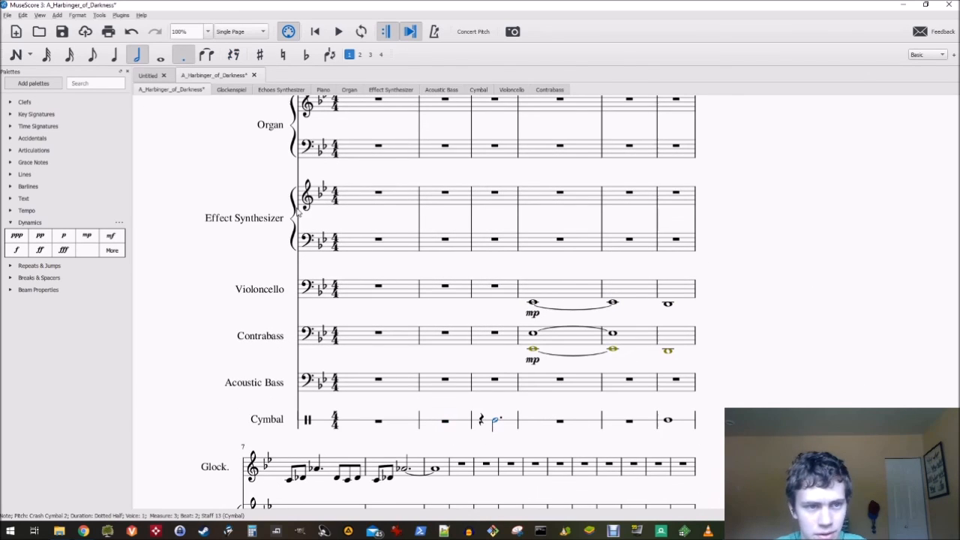
key(Right)
key(n)
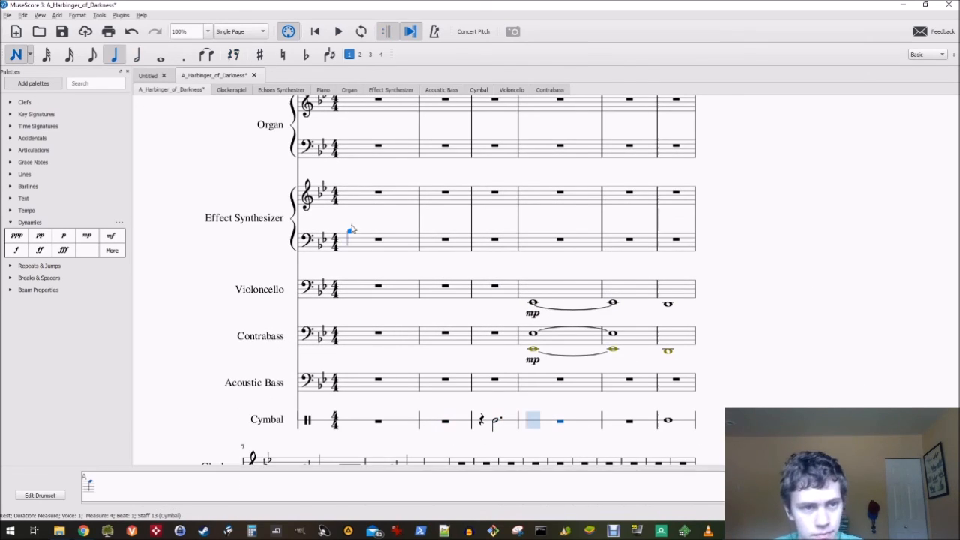
key(a)
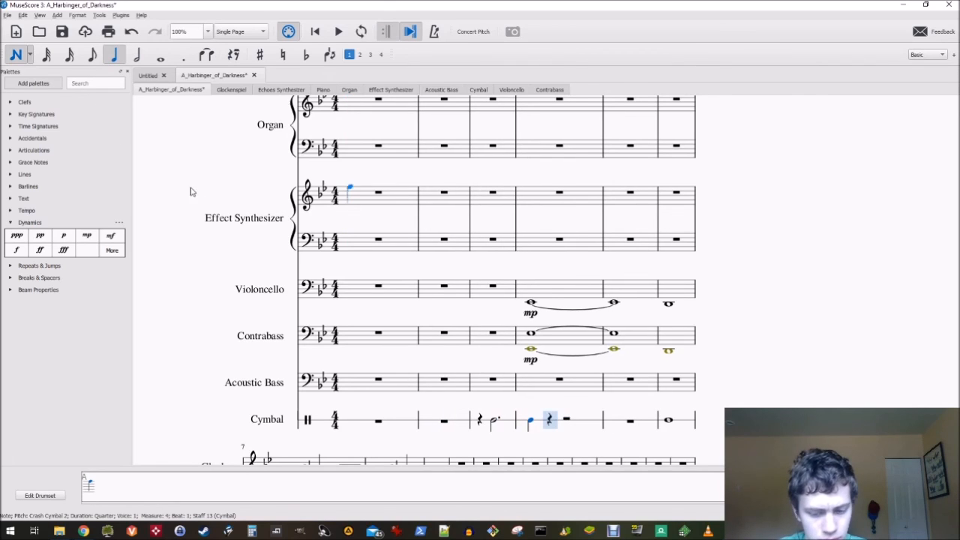
key(Left)
key(Left)
click(207, 54)
Play back the score from measure 3 through the end of the melody in measure 9
key(Left)
key(Left)
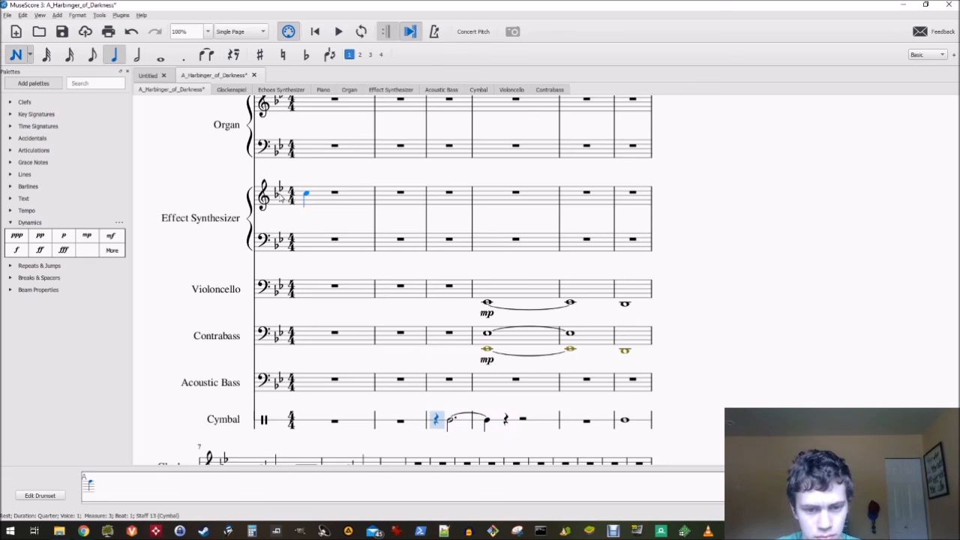
click(340, 32)
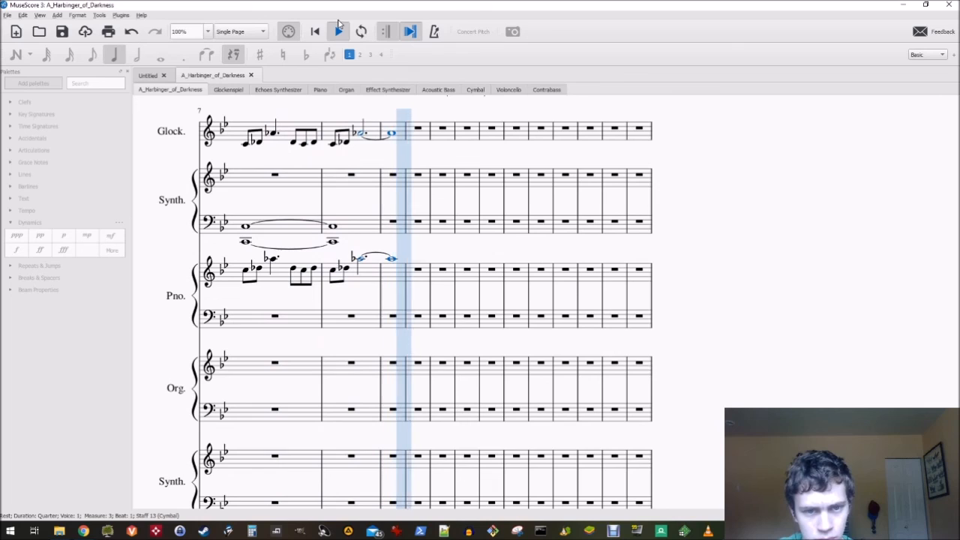
click(339, 30)
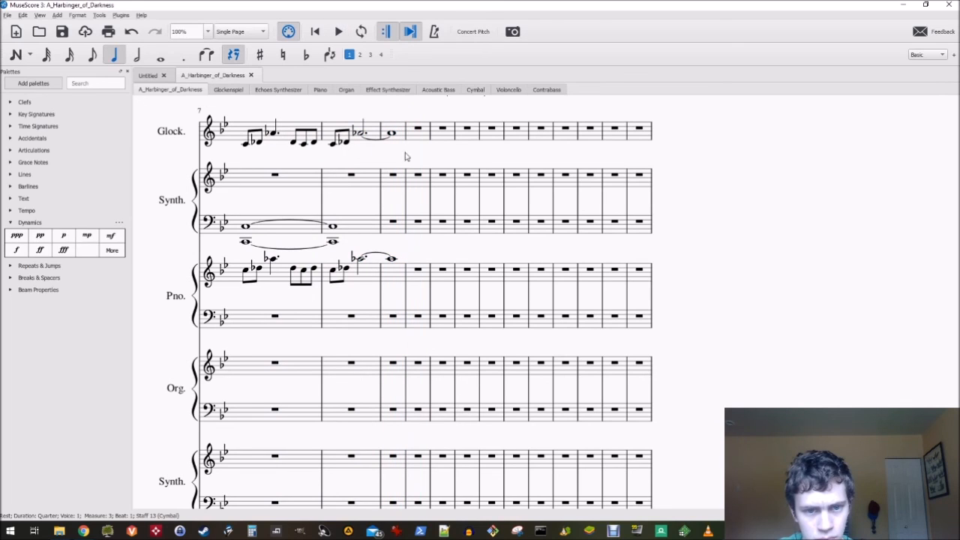
Change the barline at the end of measure 9 to a double barline
click(405, 210)
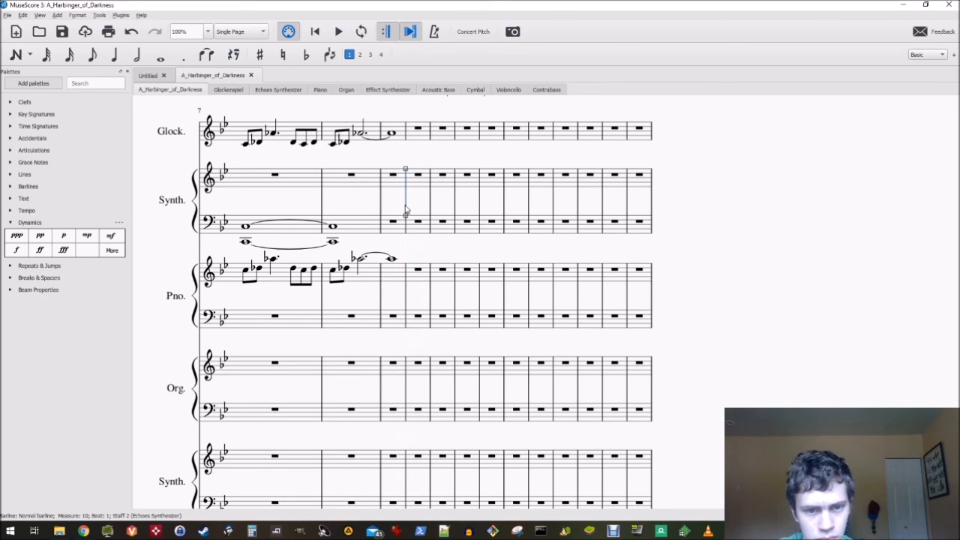
click(10, 186)
click(39, 201)
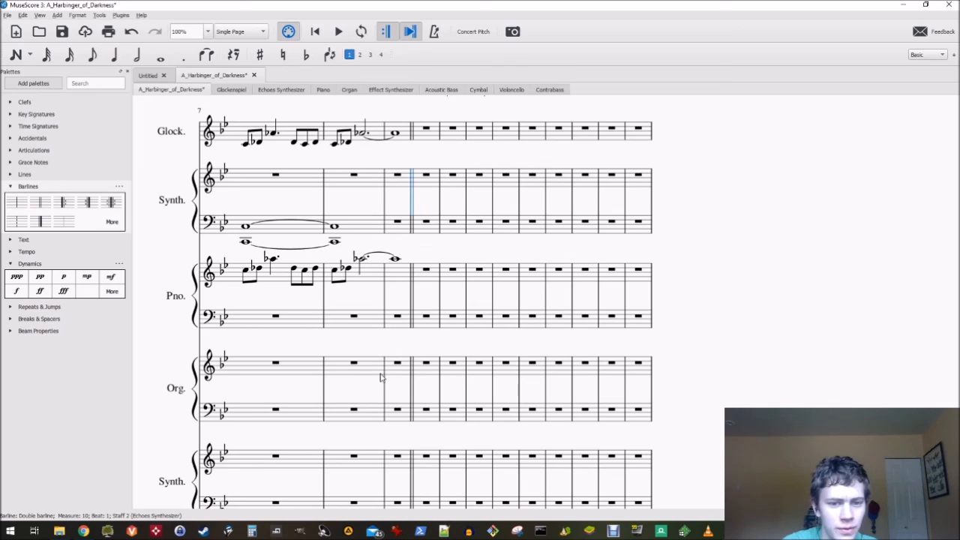
Check how the Organ and Piano parts are laid out around the double barline and return to the full score
click(399, 317)
click(349, 91)
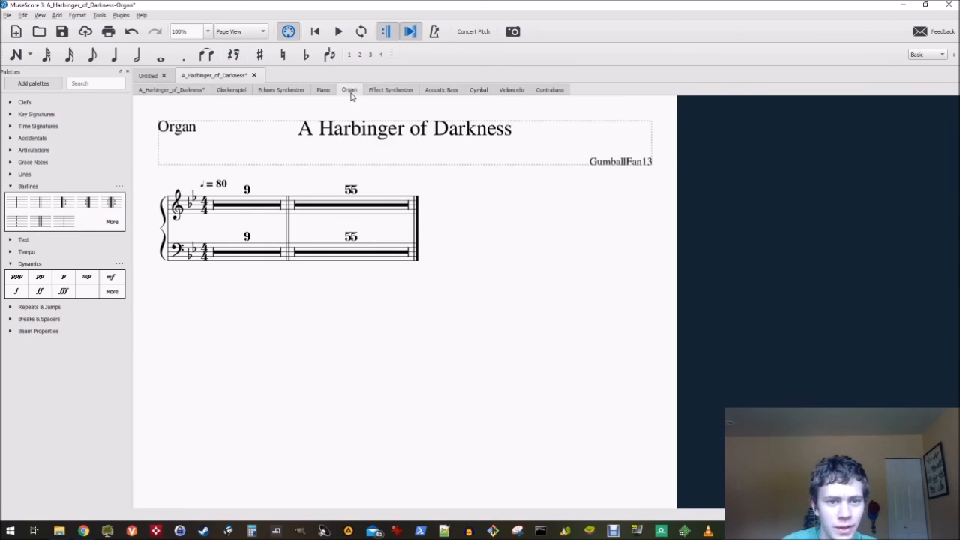
click(302, 93)
click(328, 93)
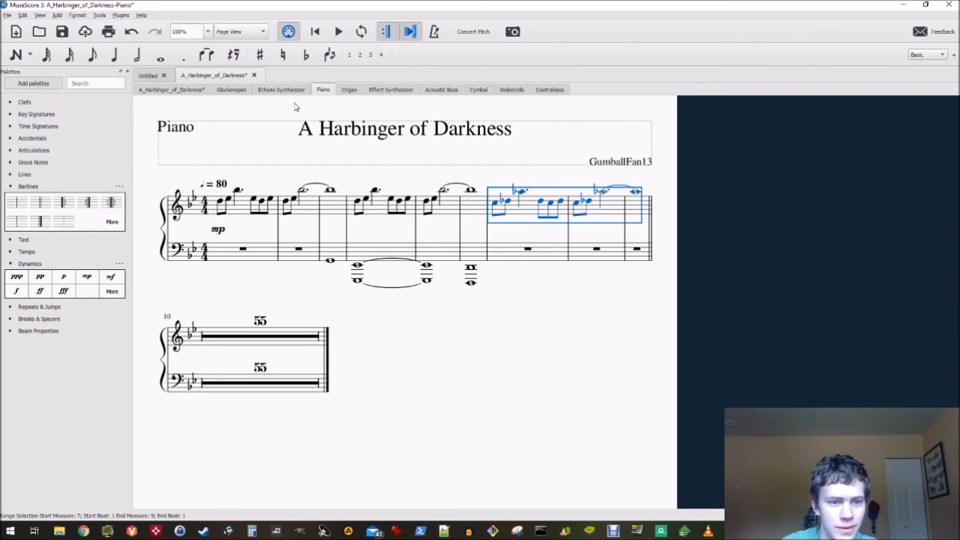
click(230, 92)
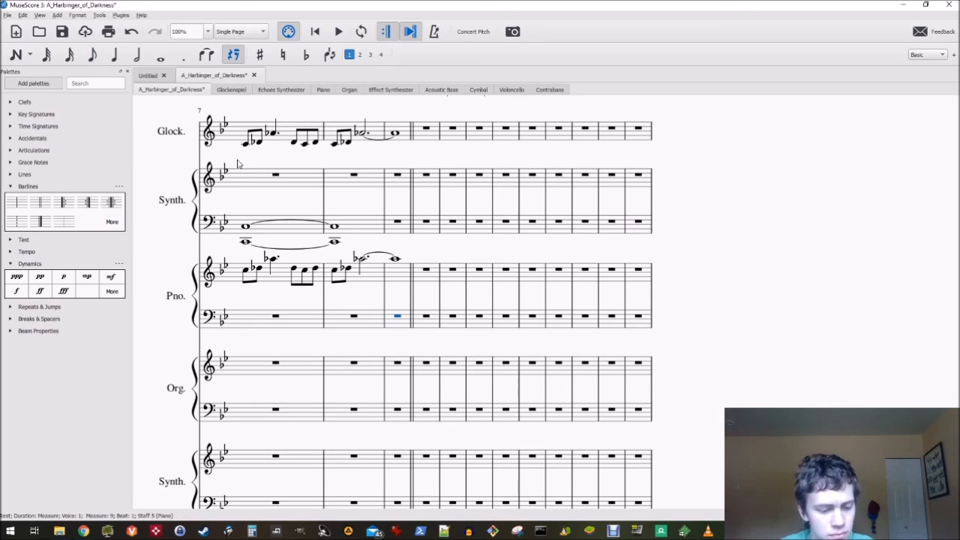
Select measure 1 of the Organ's treble staff
click(276, 176)
click(277, 189)
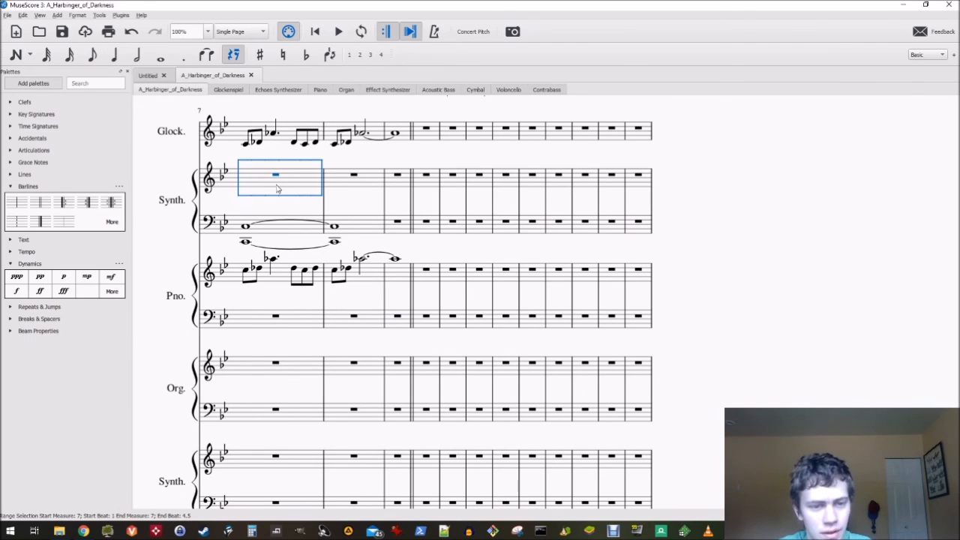
key(Left)
key(Left)
key(Left)
key(Left)
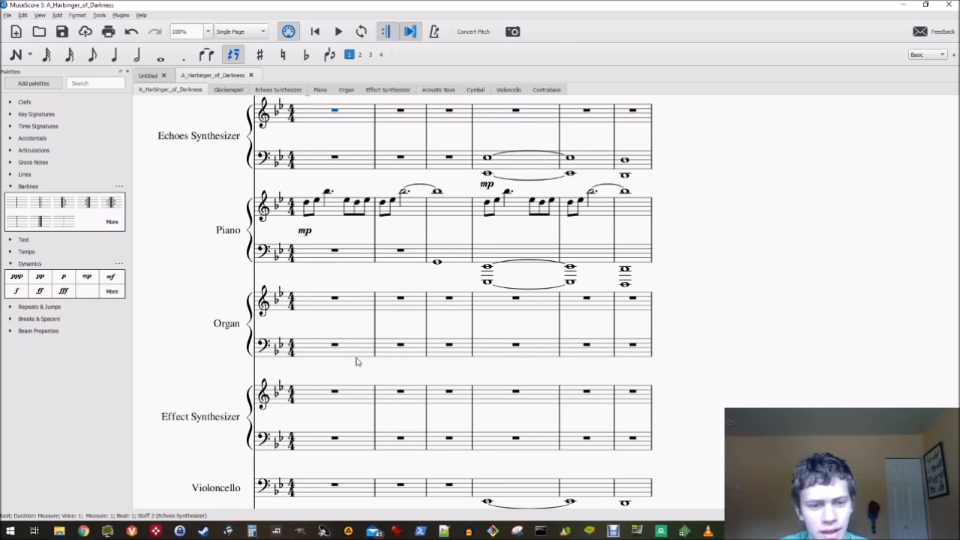
click(334, 314)
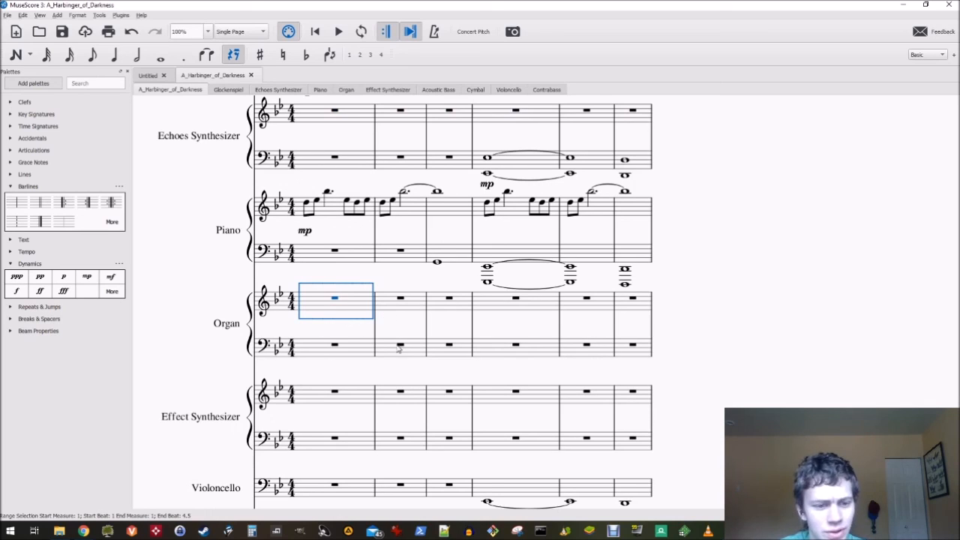